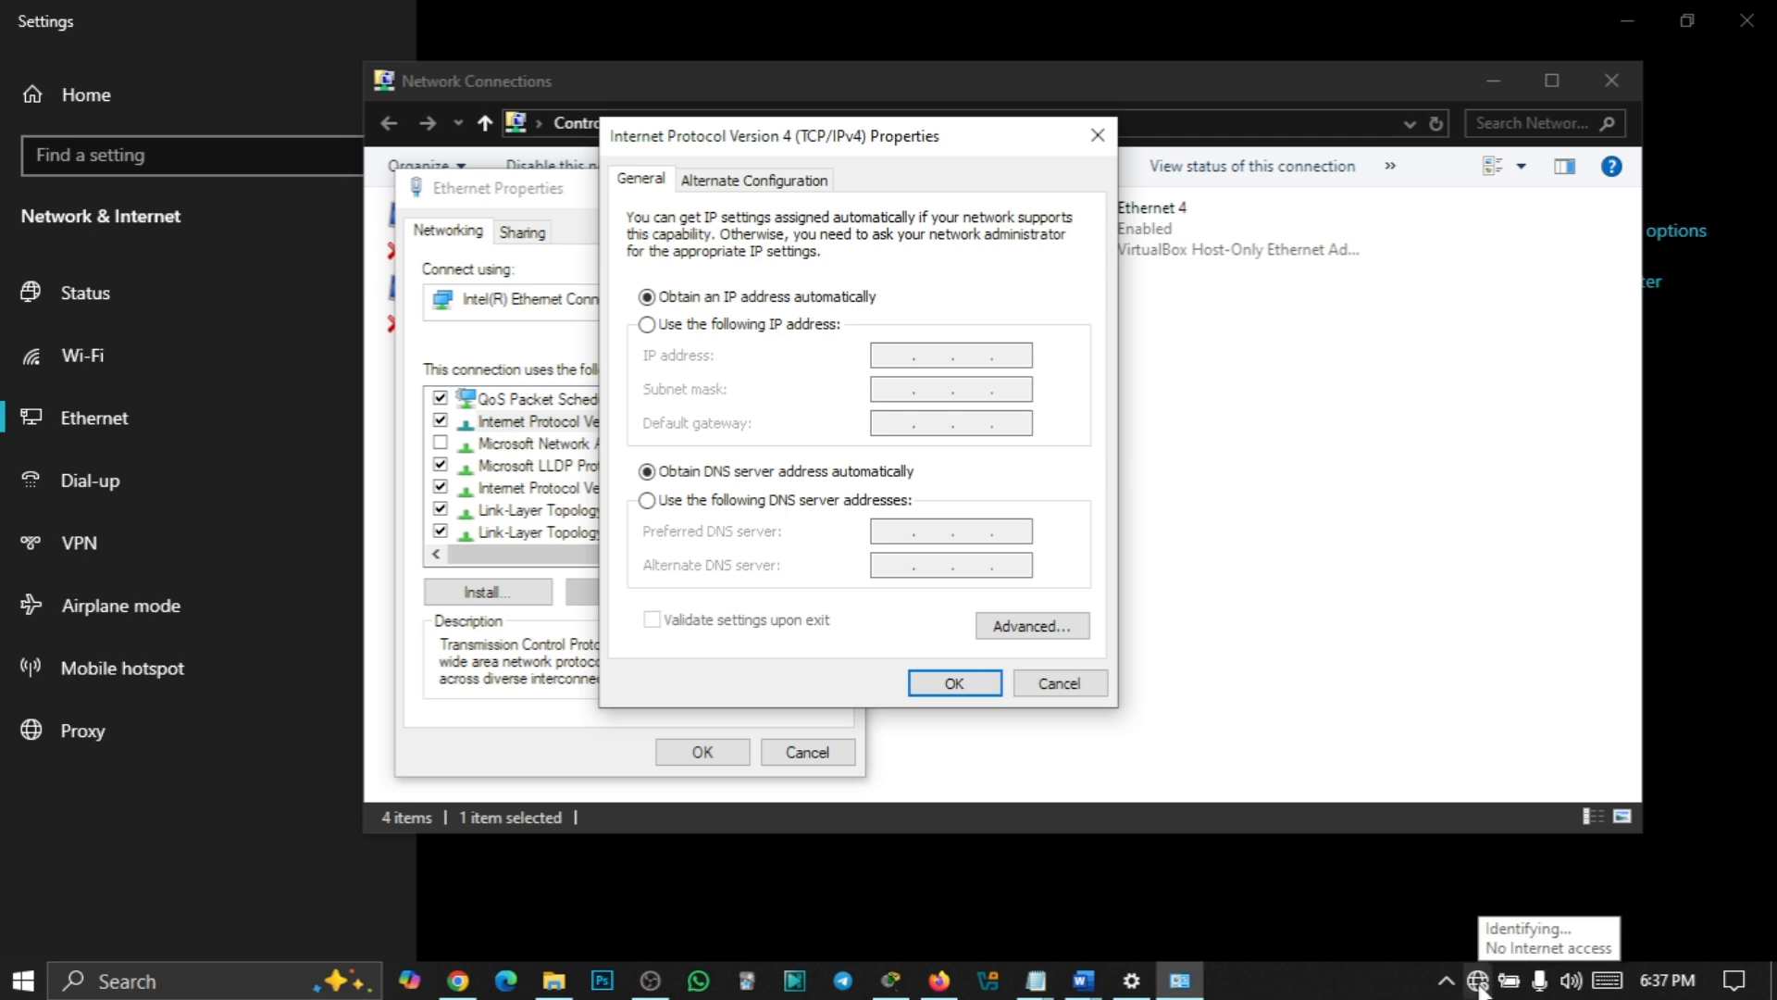
Check the current network connection and close the Ethernet Properties dialog without changing anything
left_click(1478, 983)
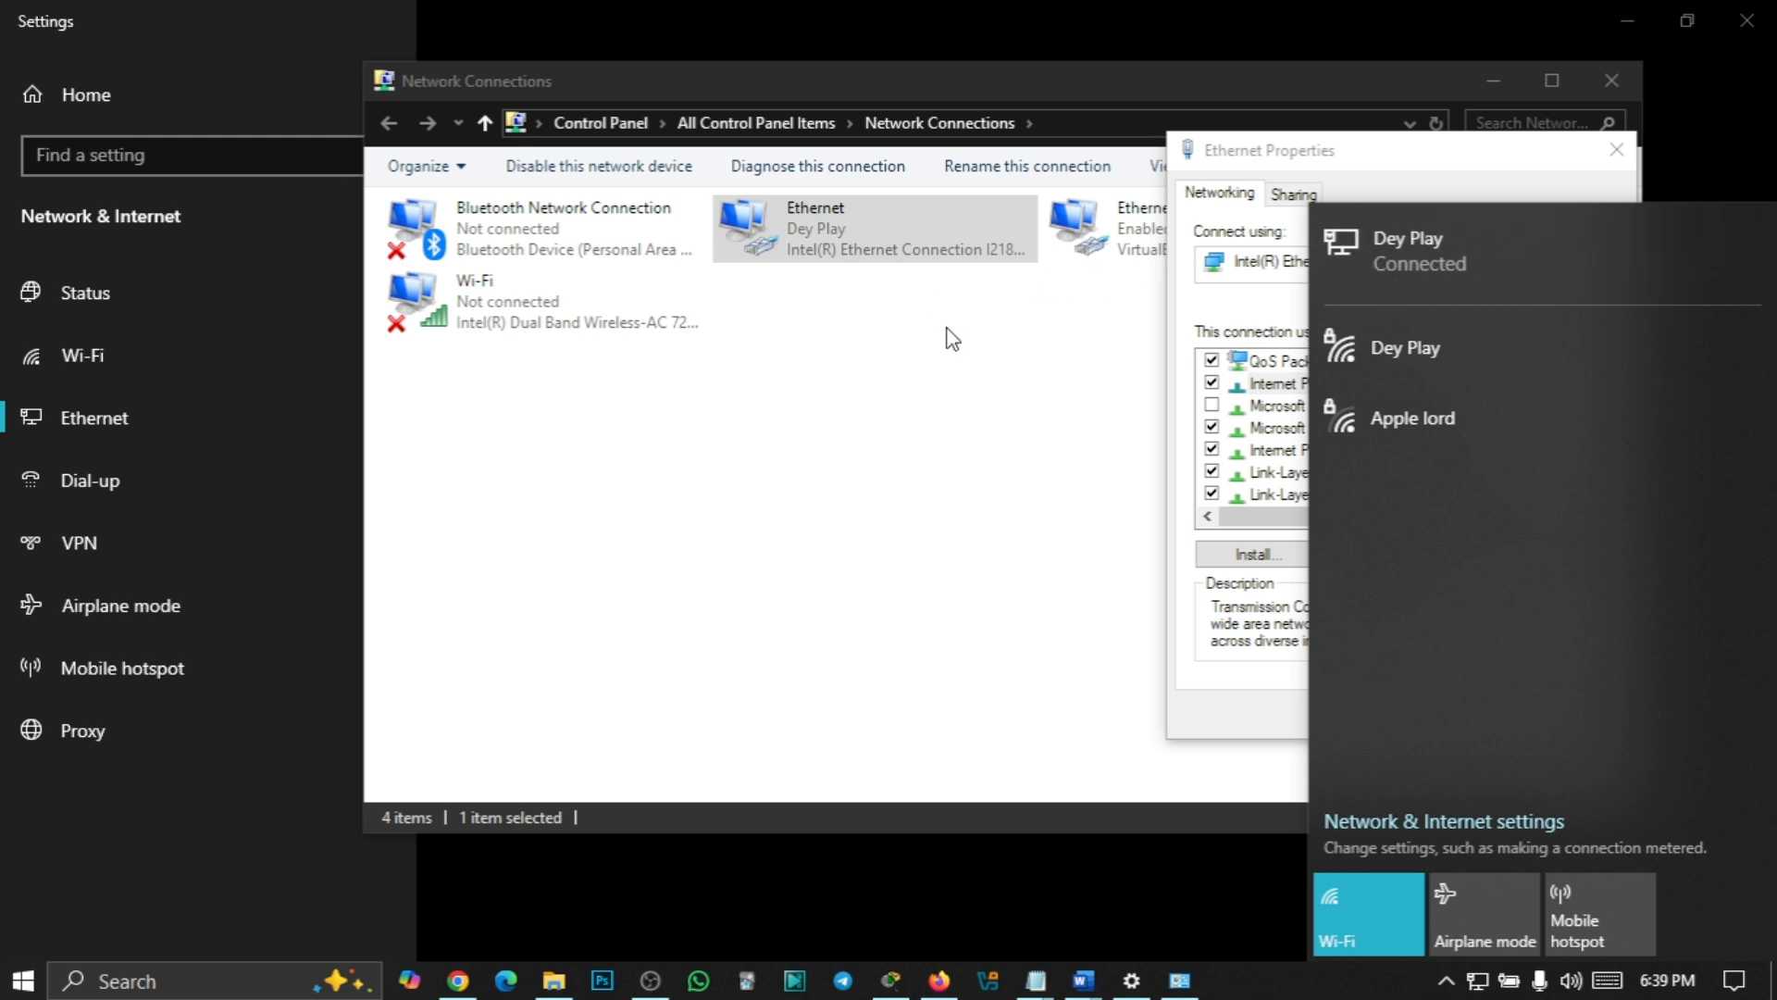
left_click(992, 397)
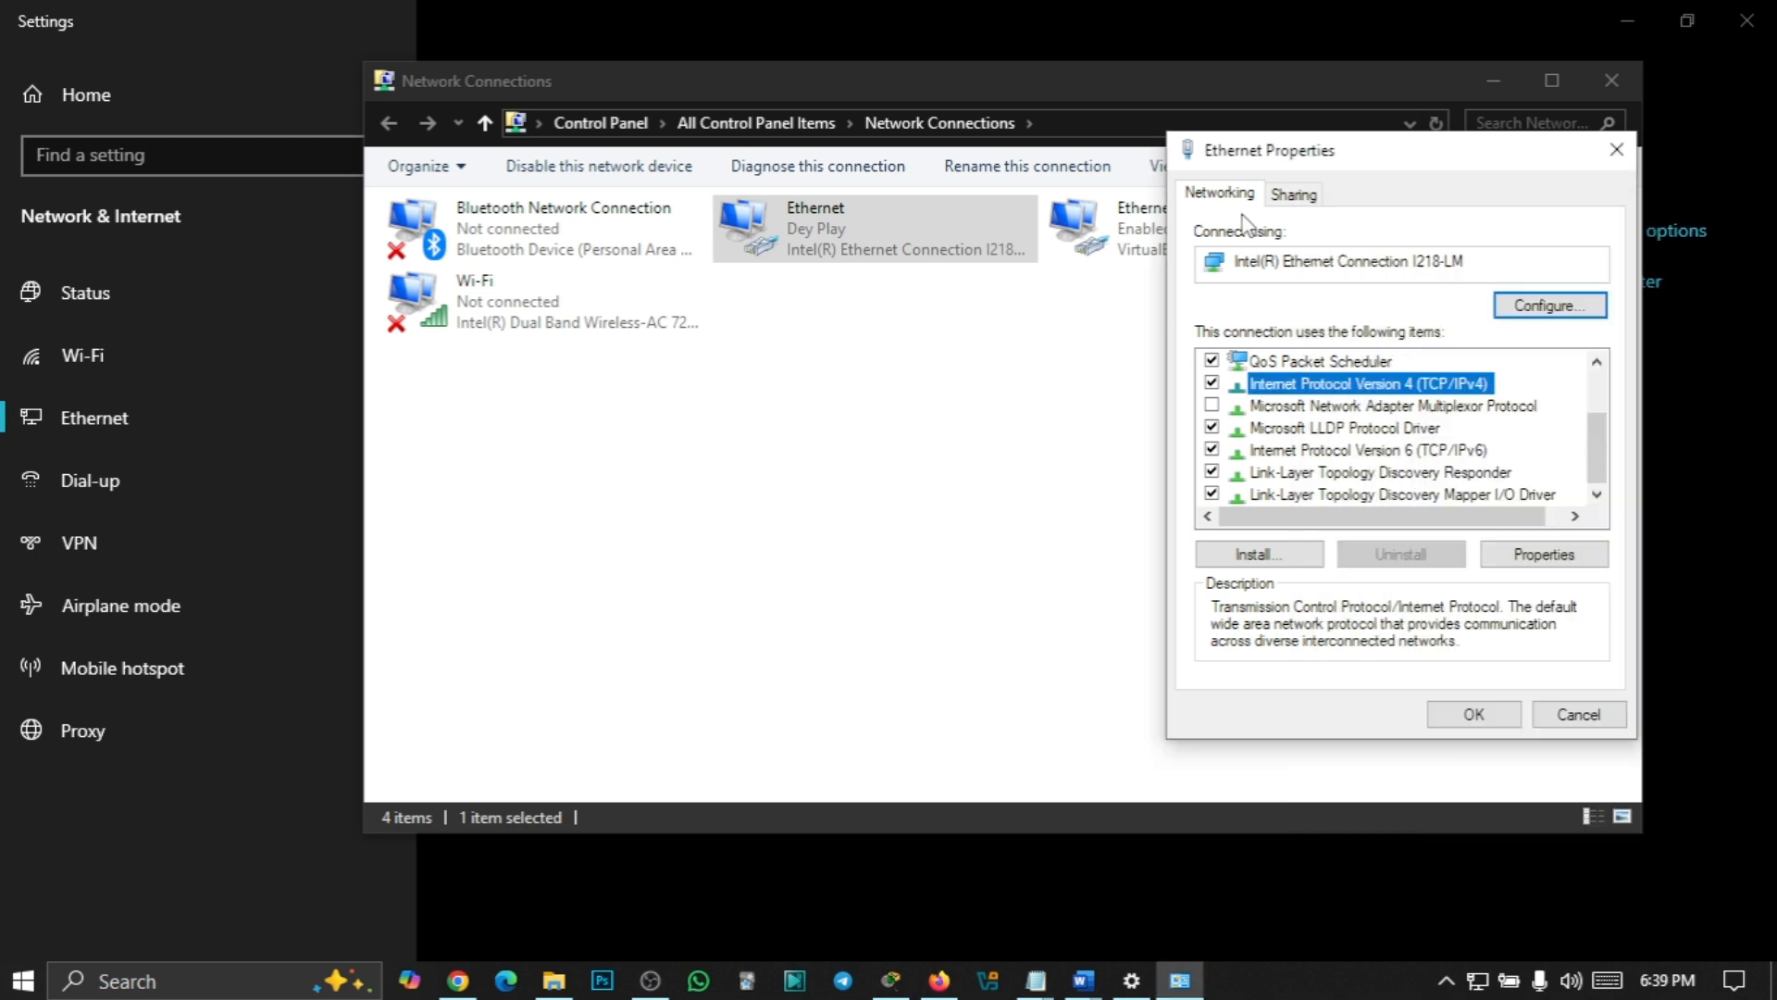
left_click_drag(1442, 166, 954, 172)
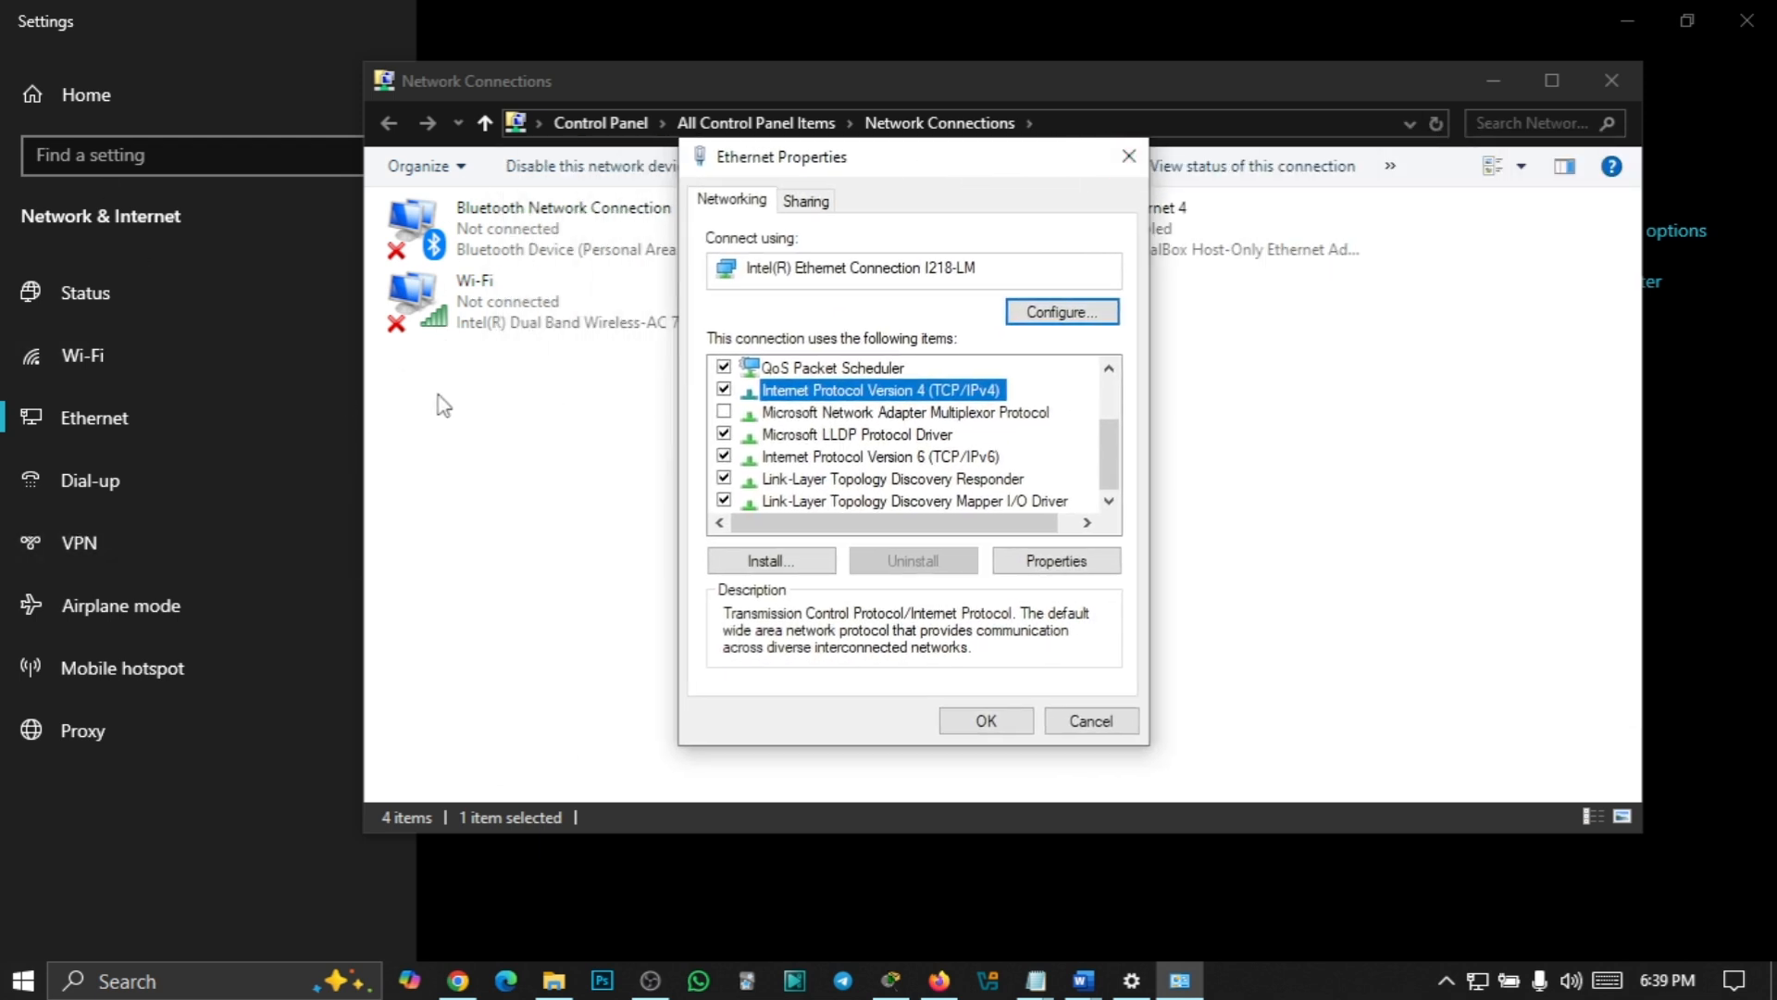
left_click(1127, 163)
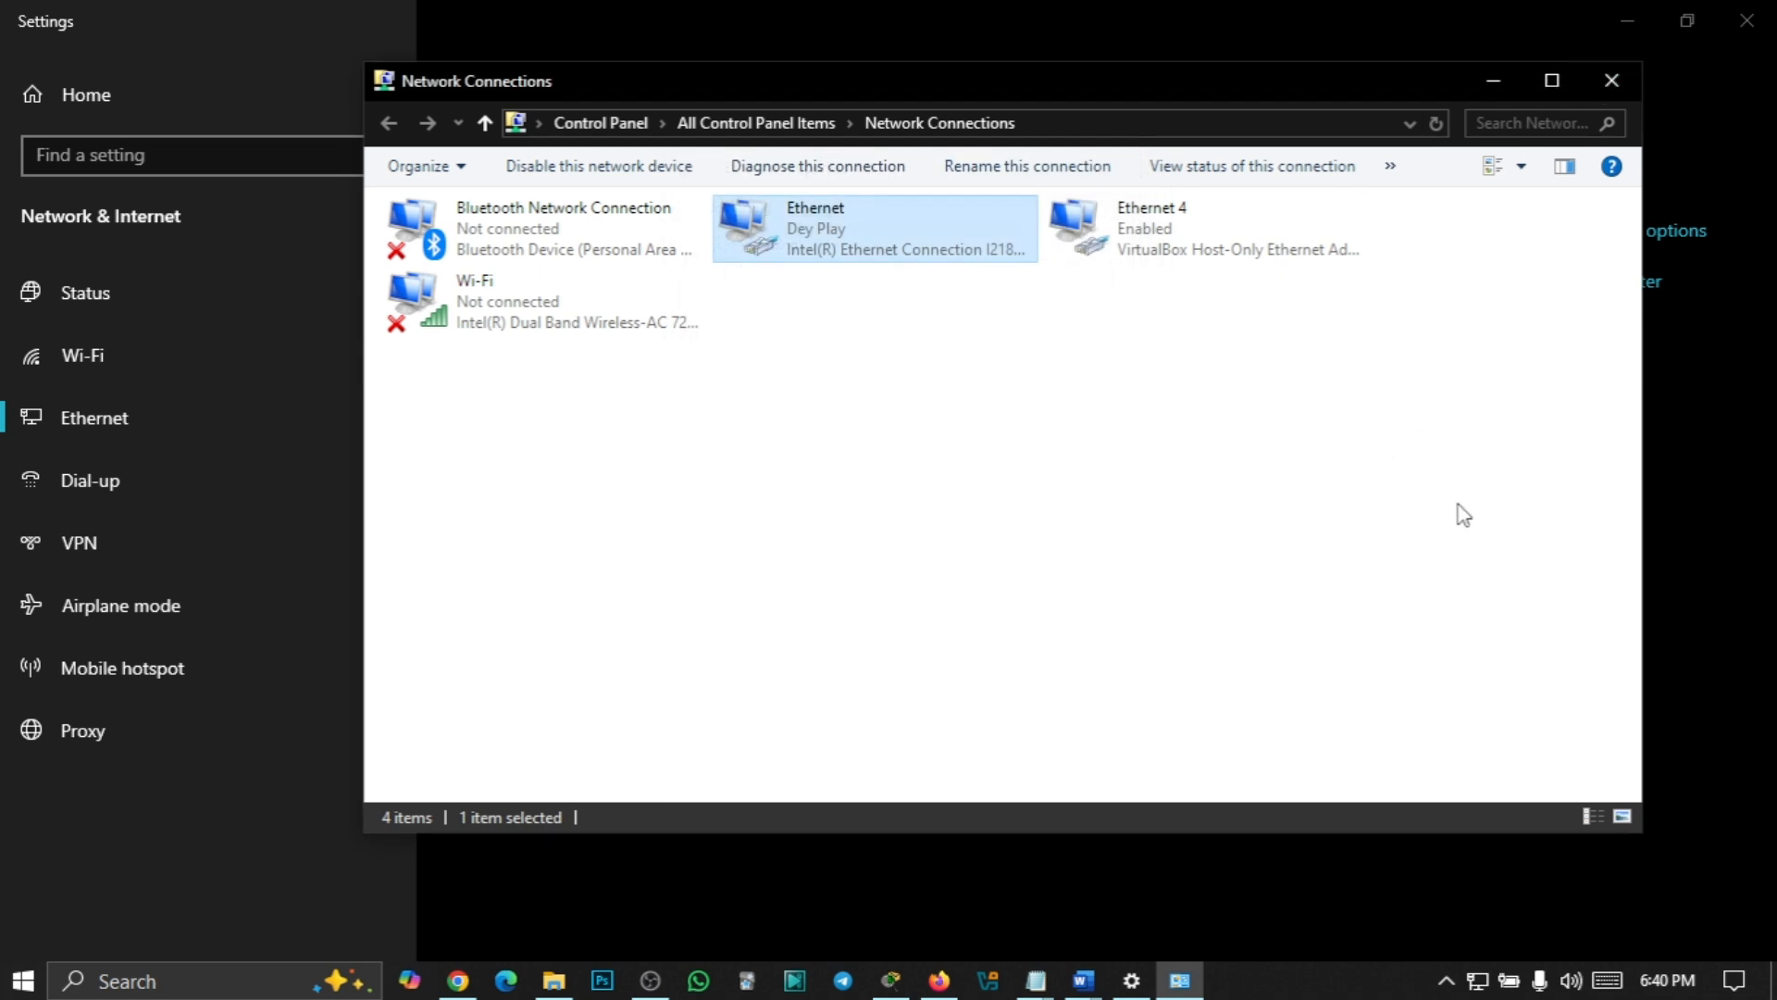
From the desktop, open the Network & Internet settings and bring up the adapter options for Ethernet
key("super+d")
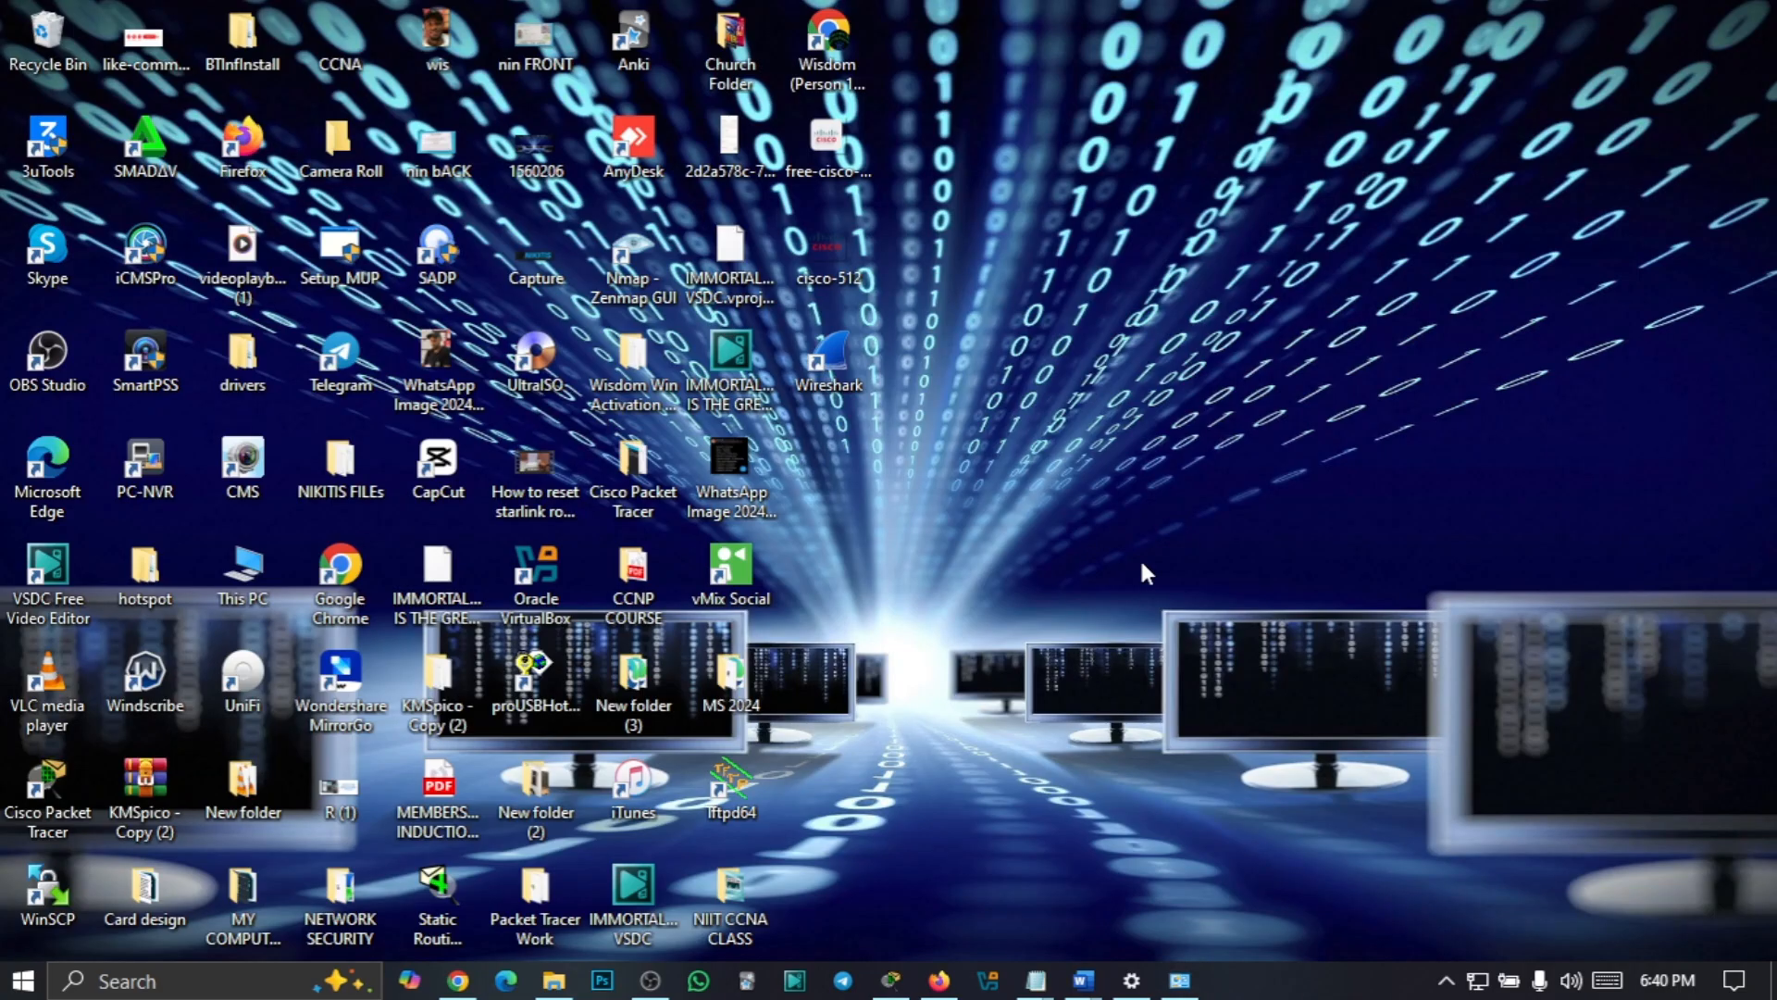
right_click(1477, 988)
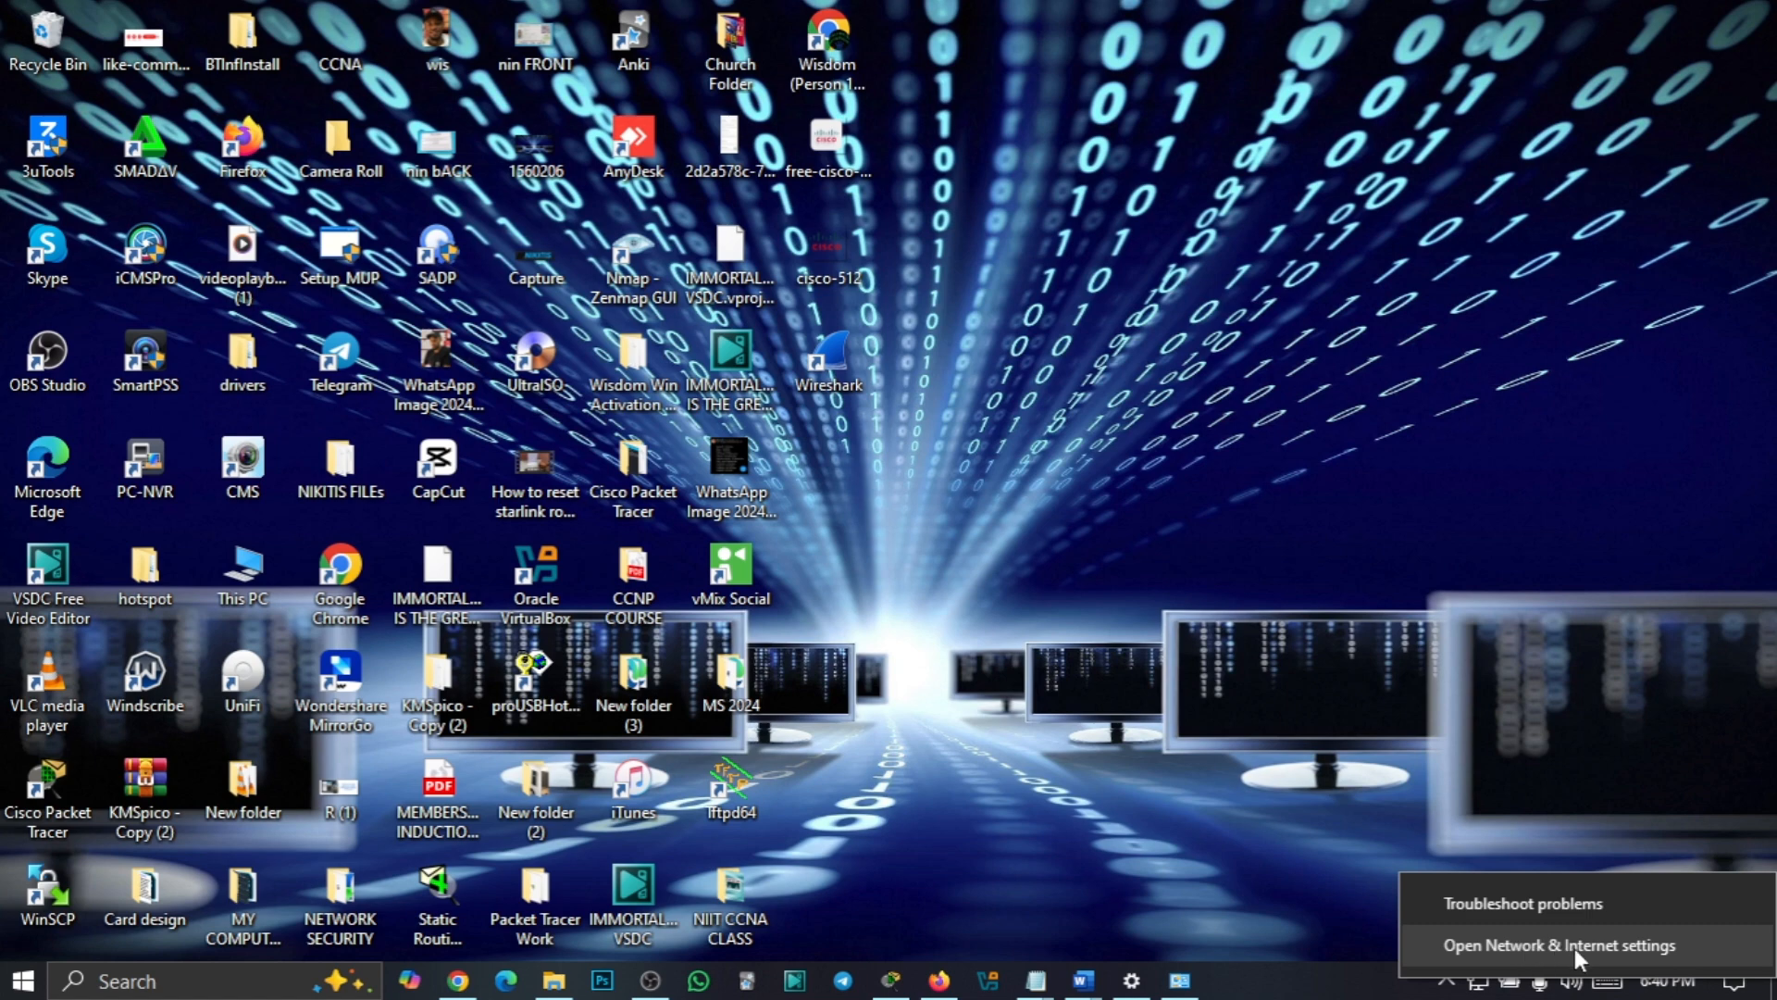
left_click(1663, 946)
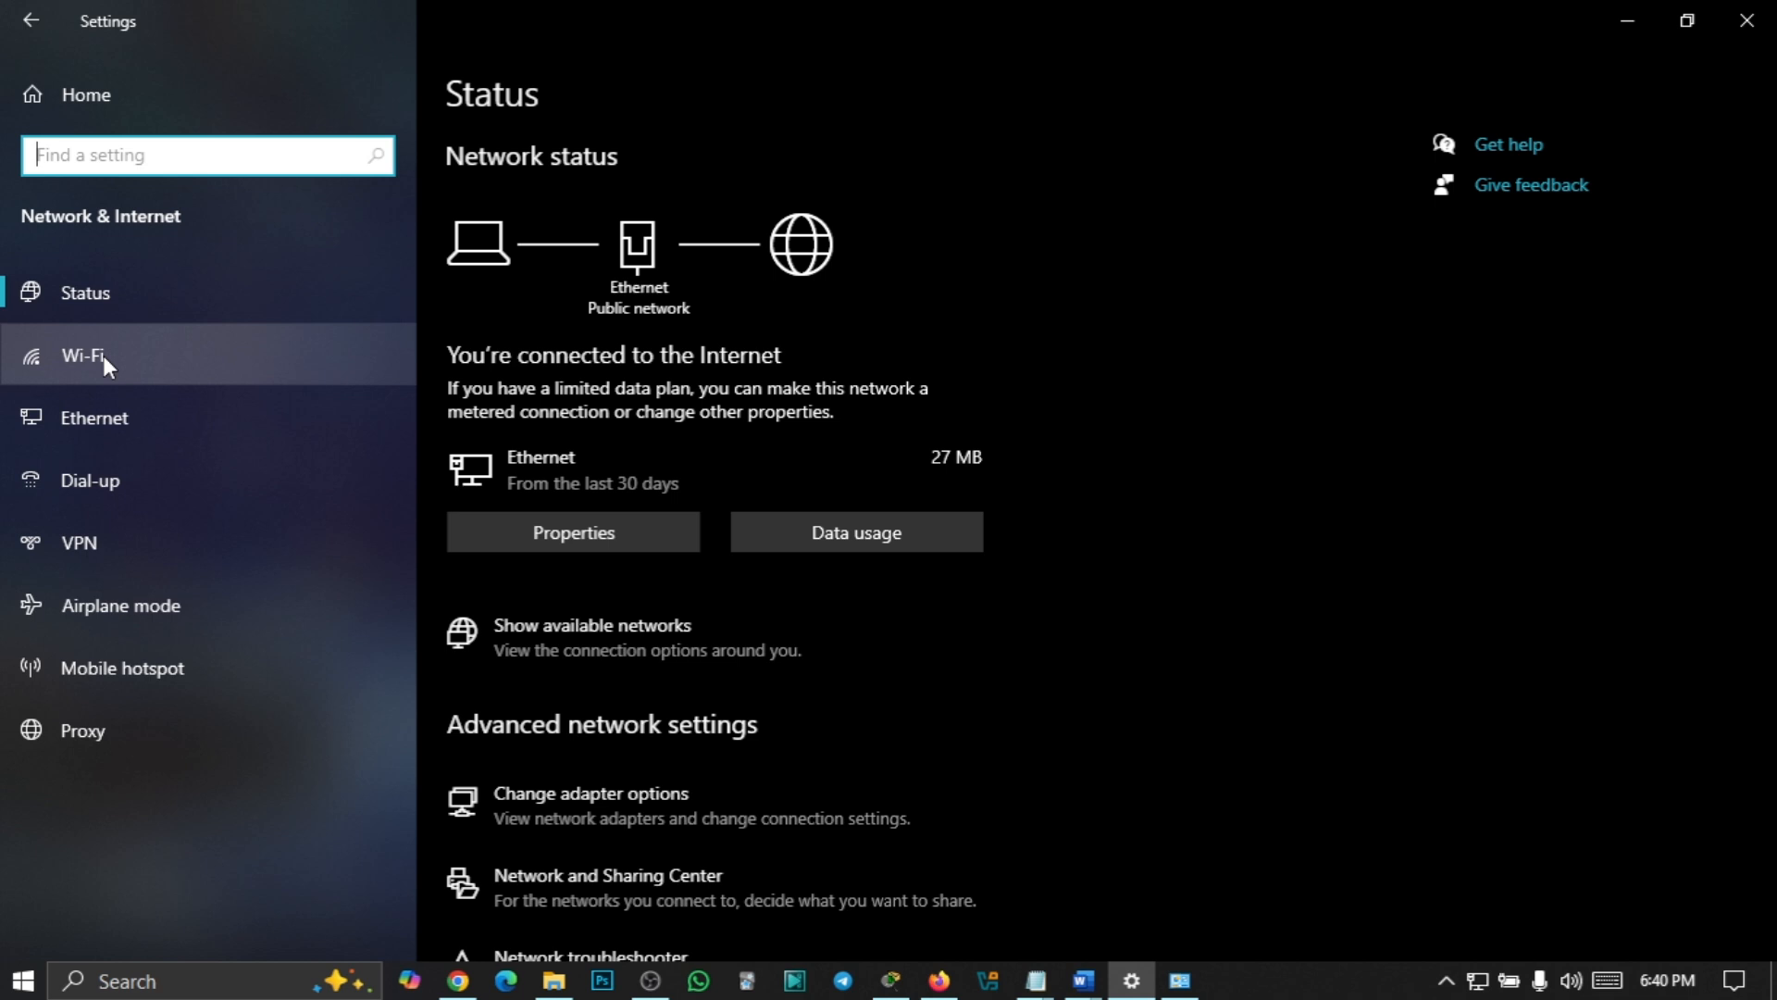
left_click(100, 416)
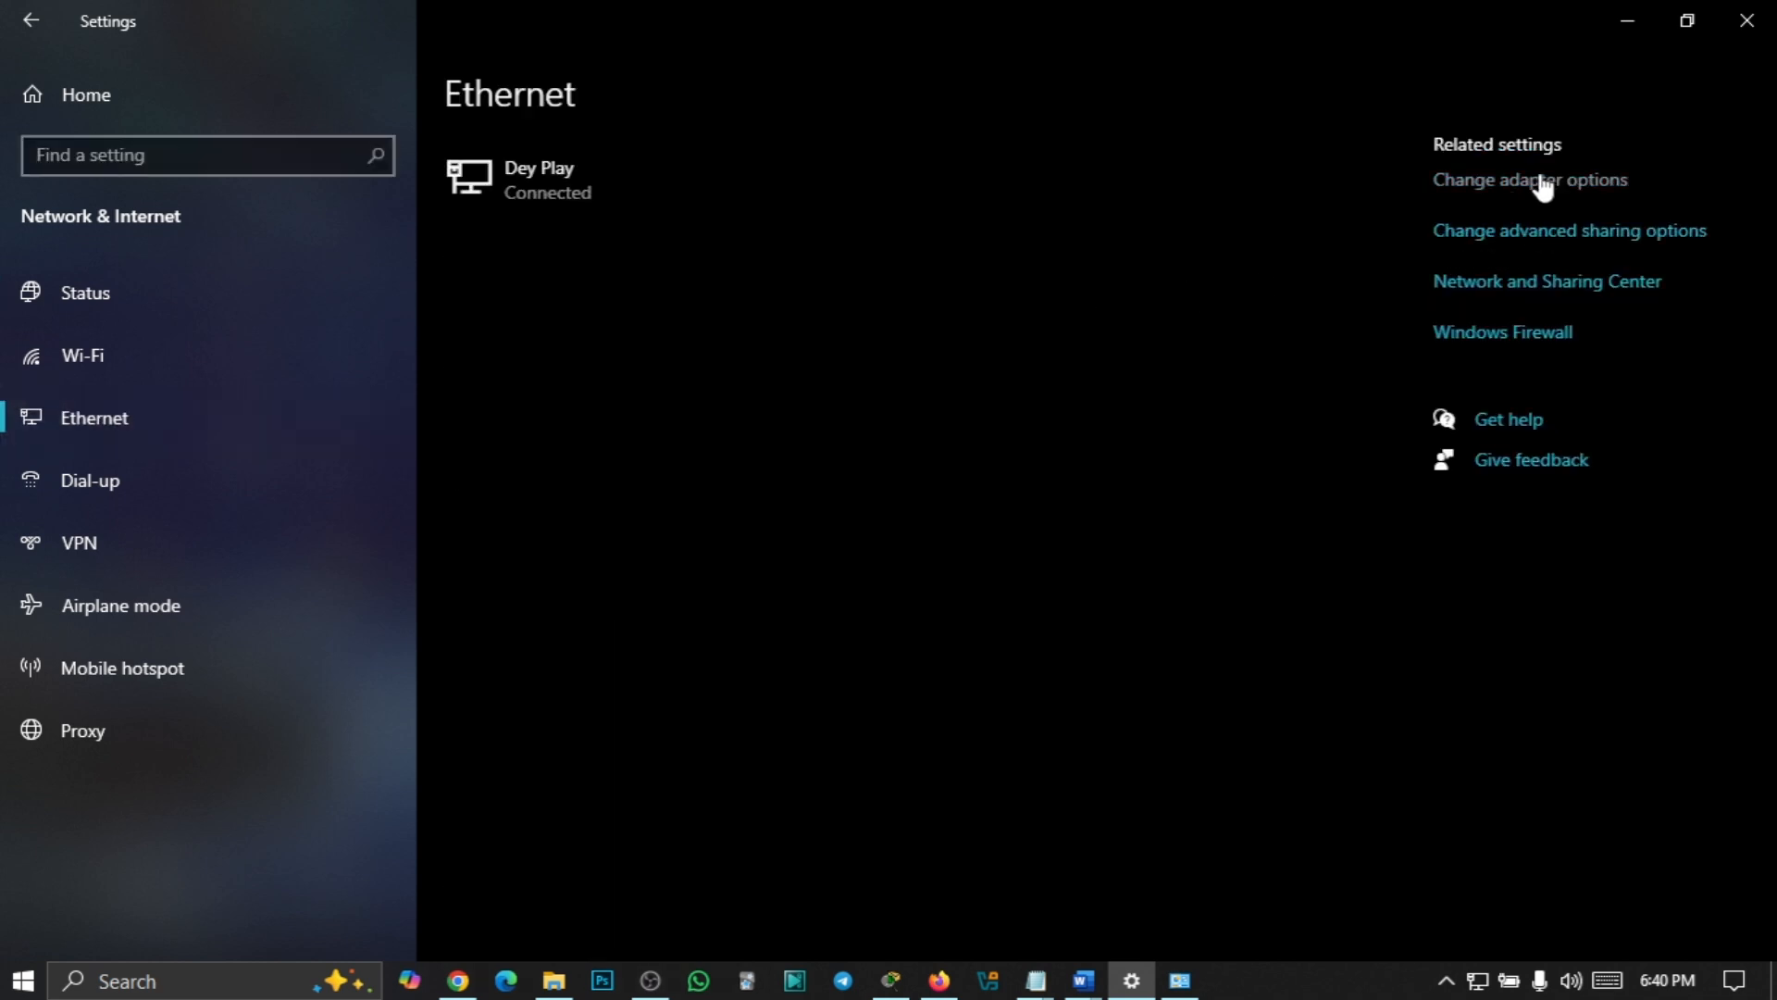
left_click(1587, 184)
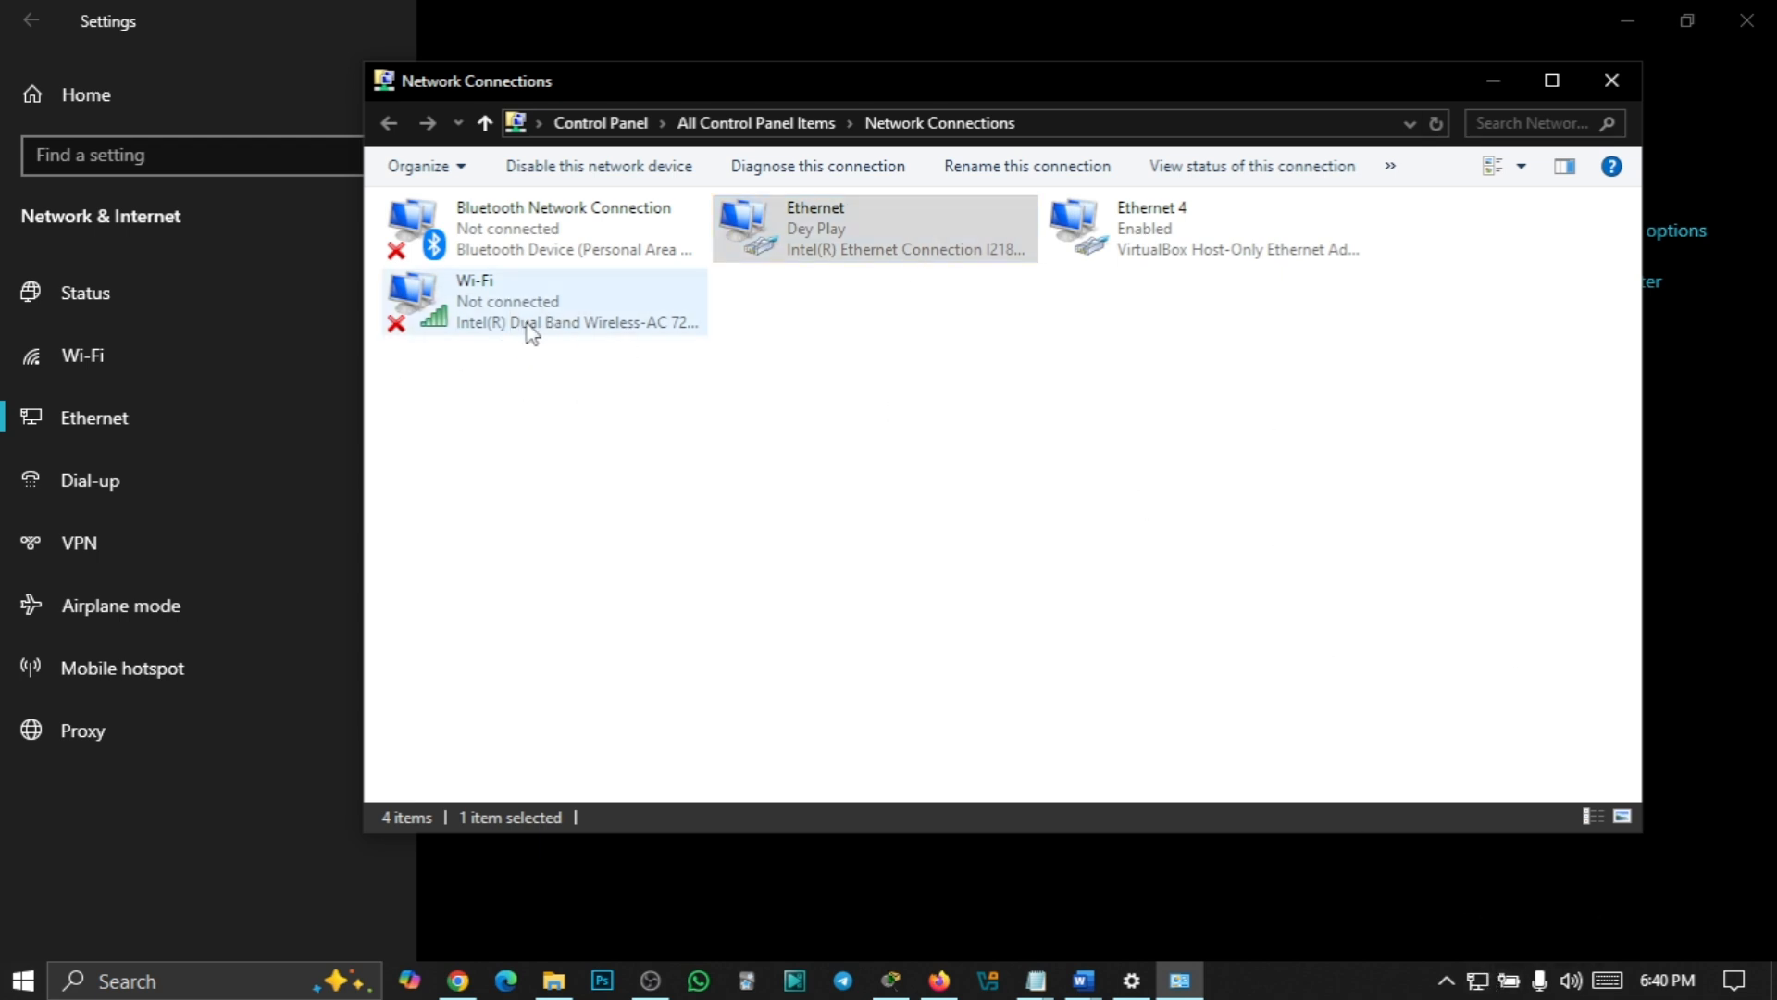
View the Ethernet adapter's status and examine the IPv4 address in its network connection details
right_click(854, 226)
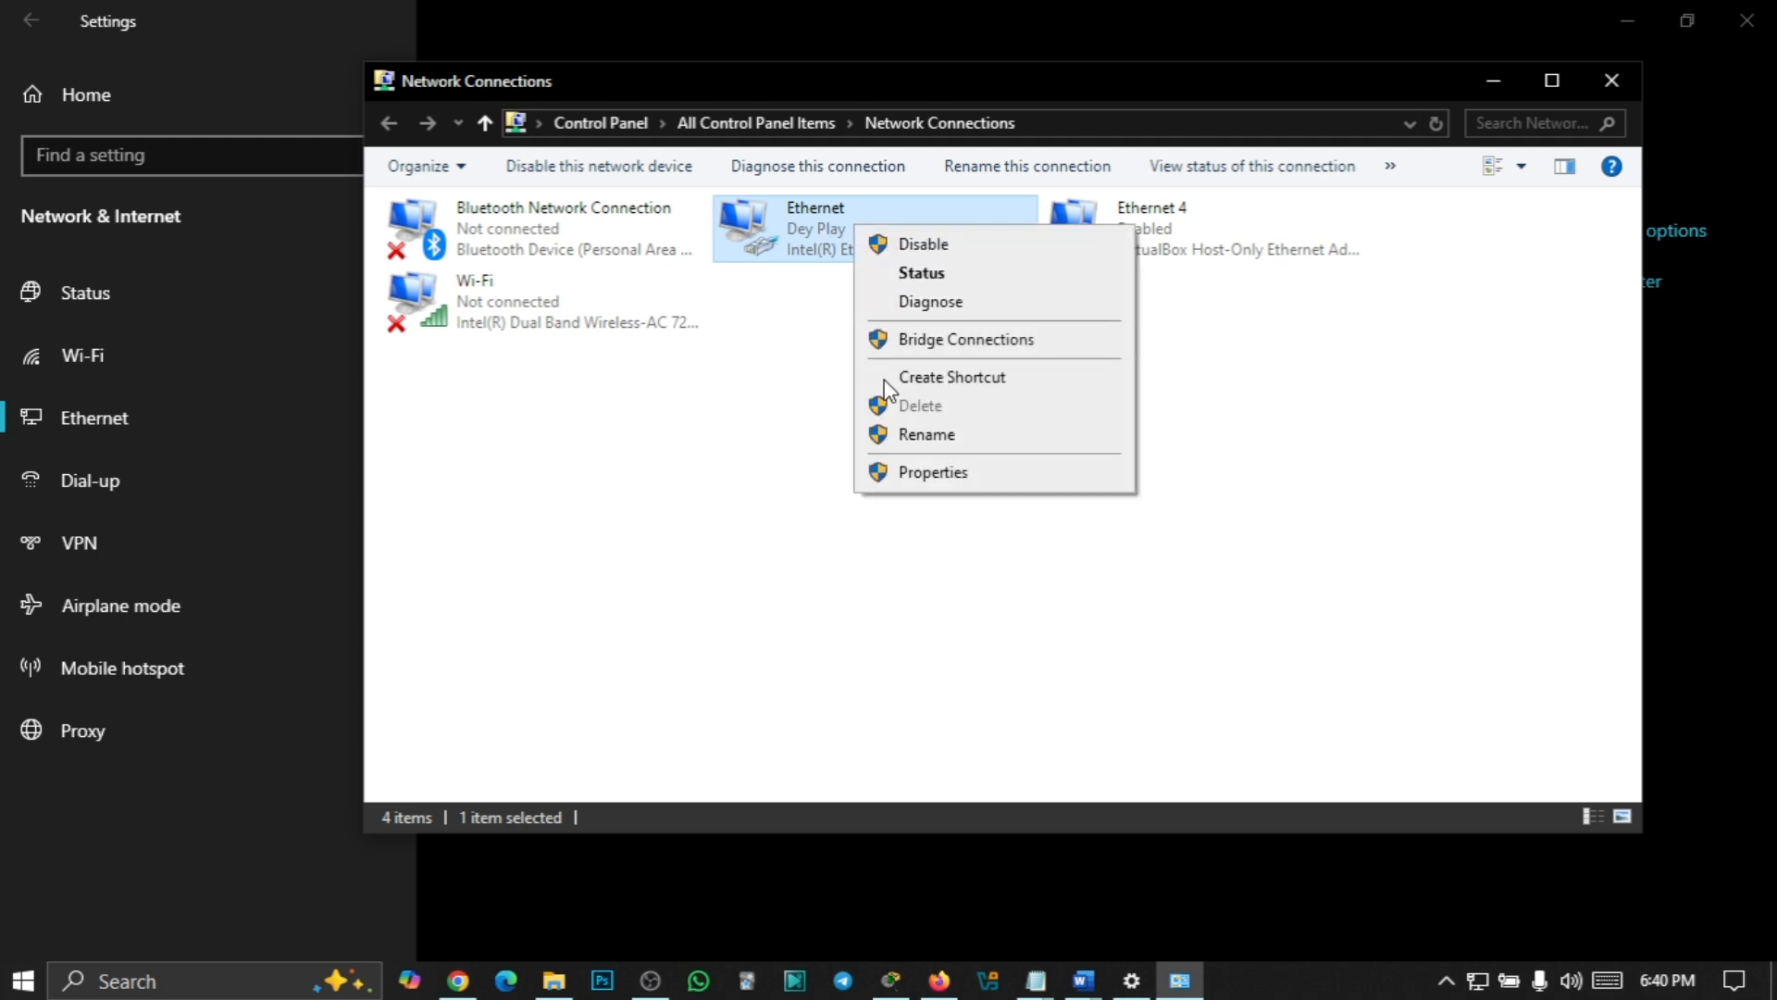
left_click(904, 274)
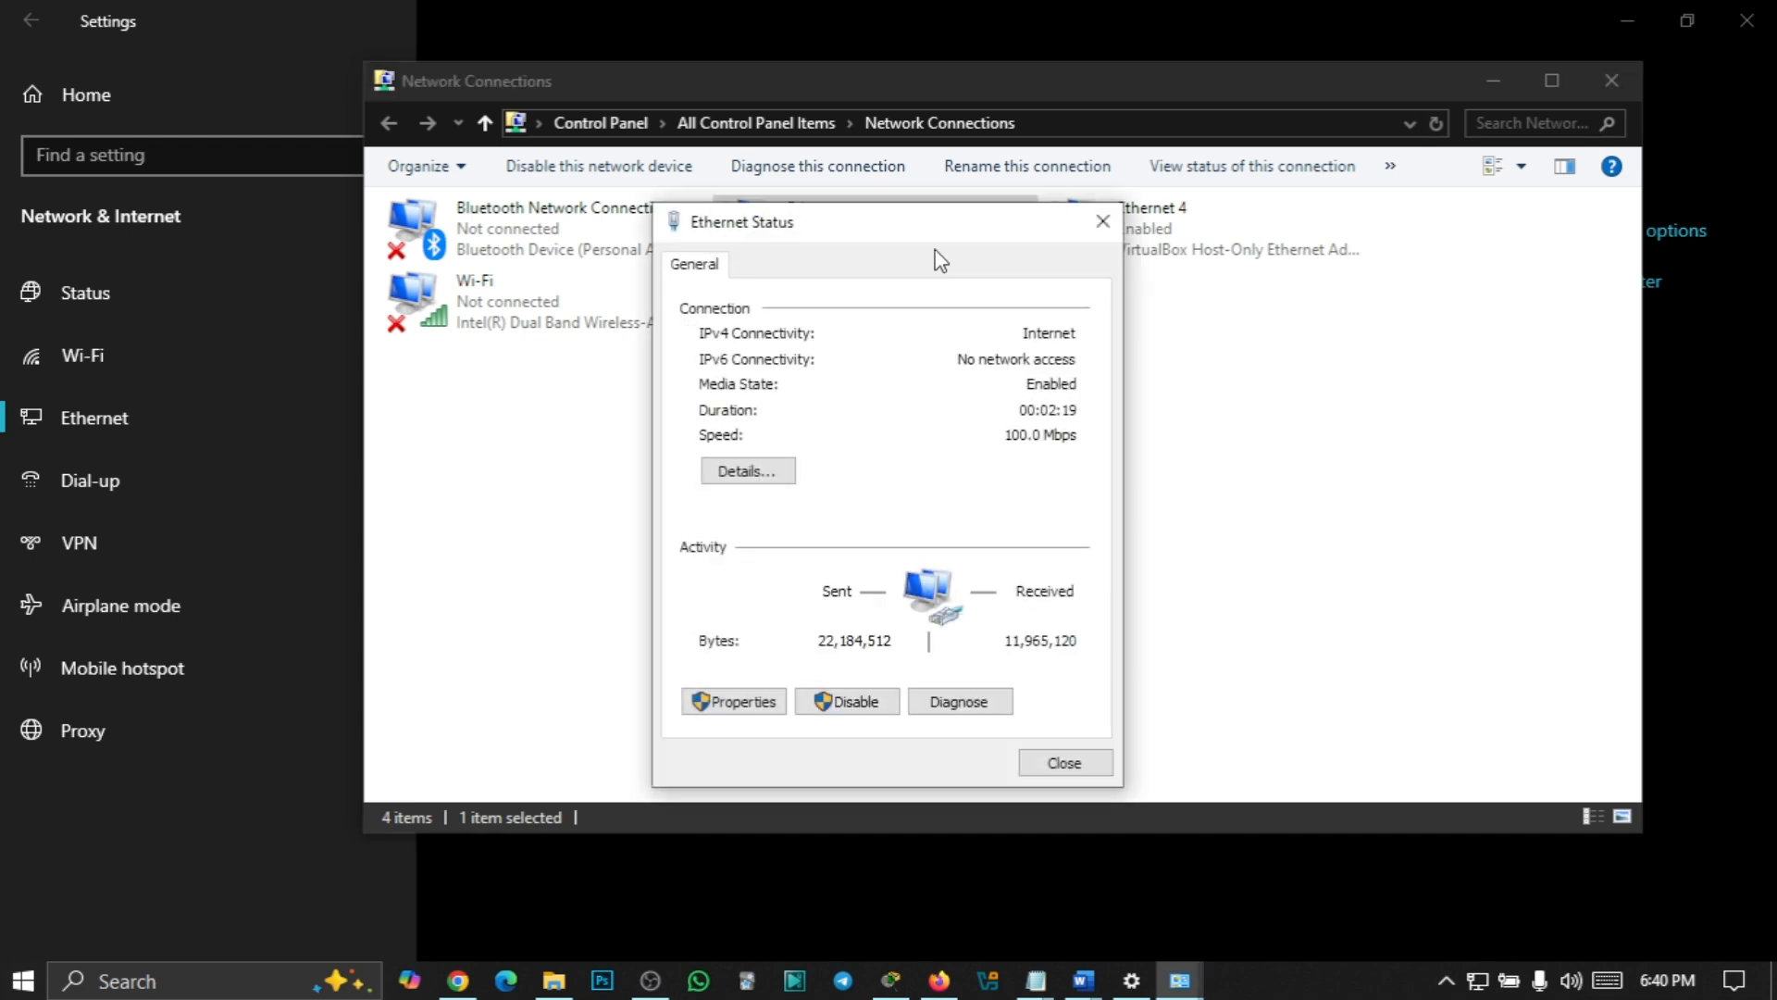
left_click_drag(920, 235, 1197, 153)
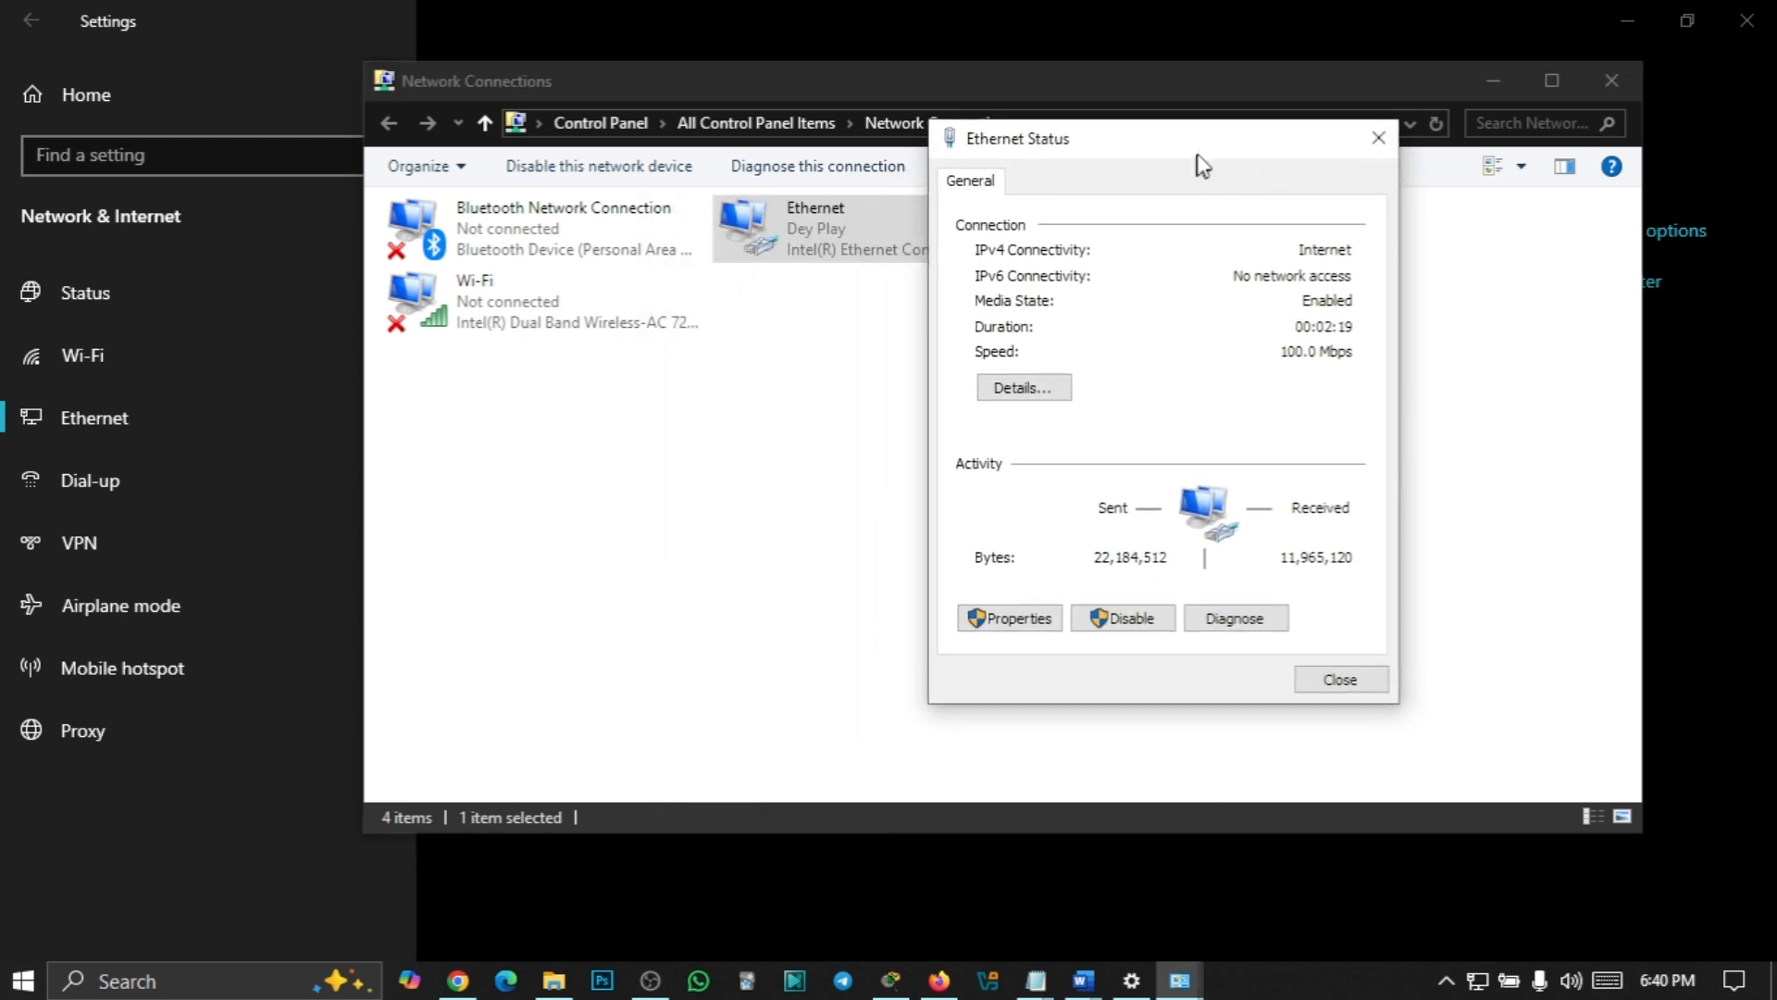
left_click(1047, 388)
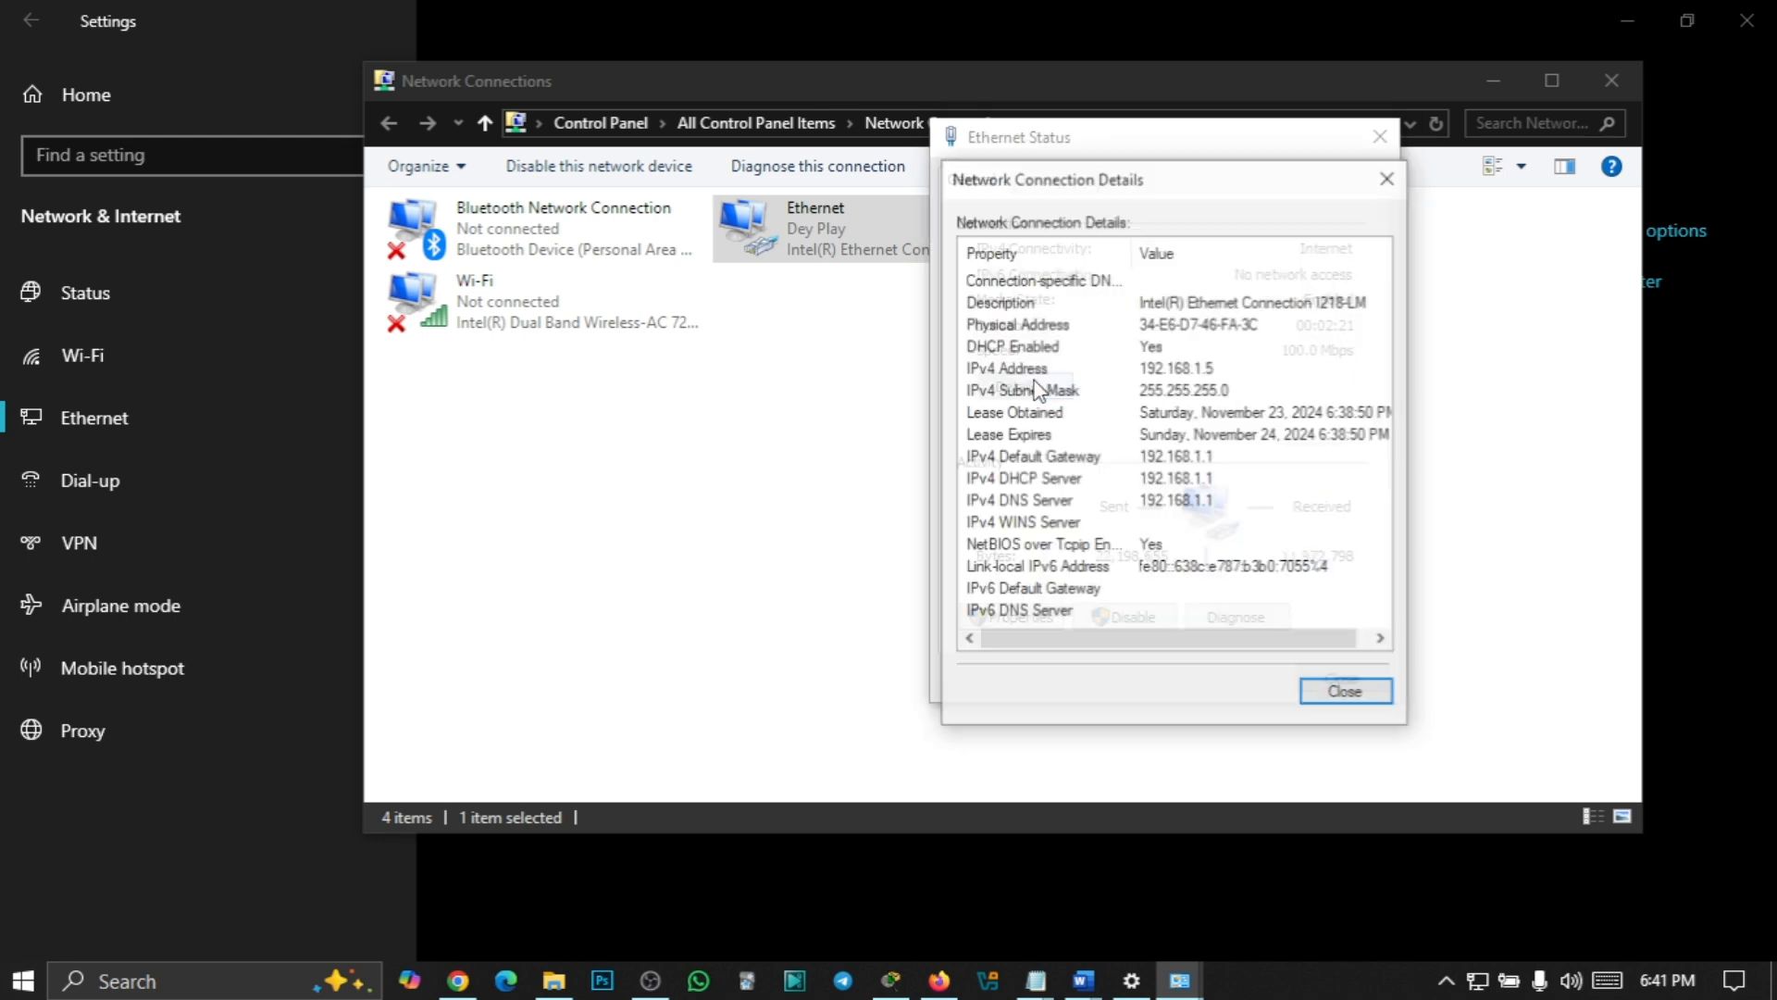
left_click(1213, 374)
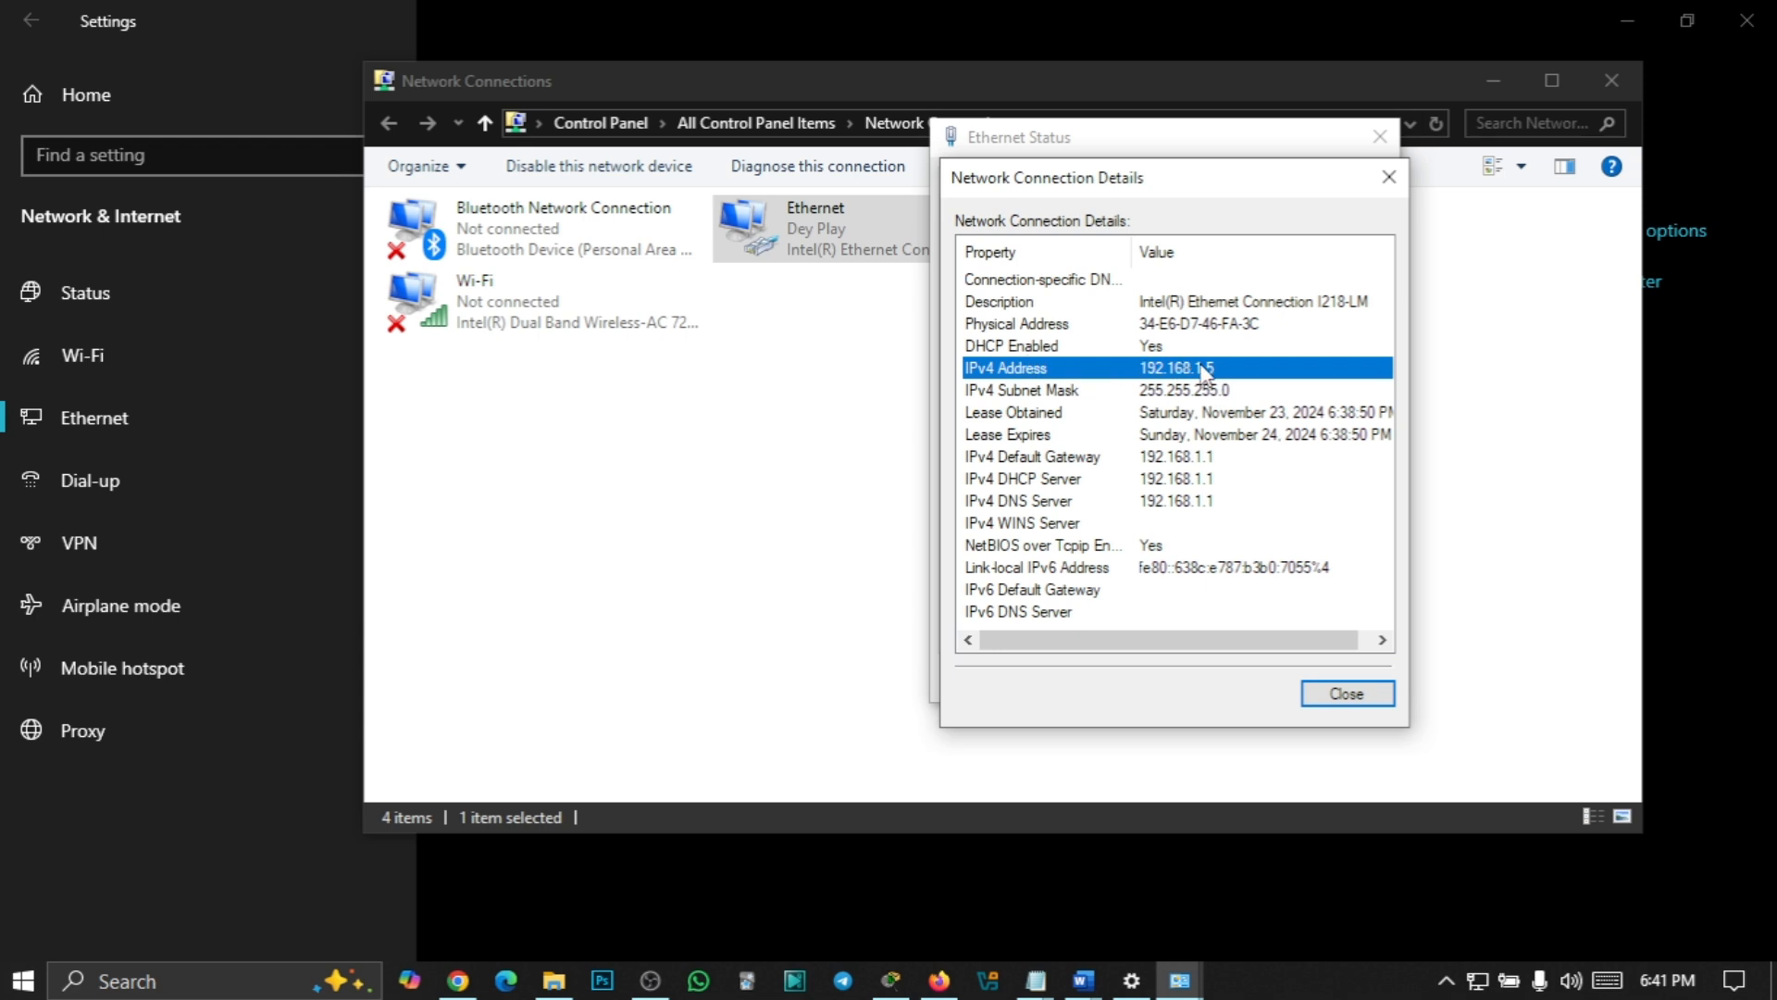
left_click(1348, 696)
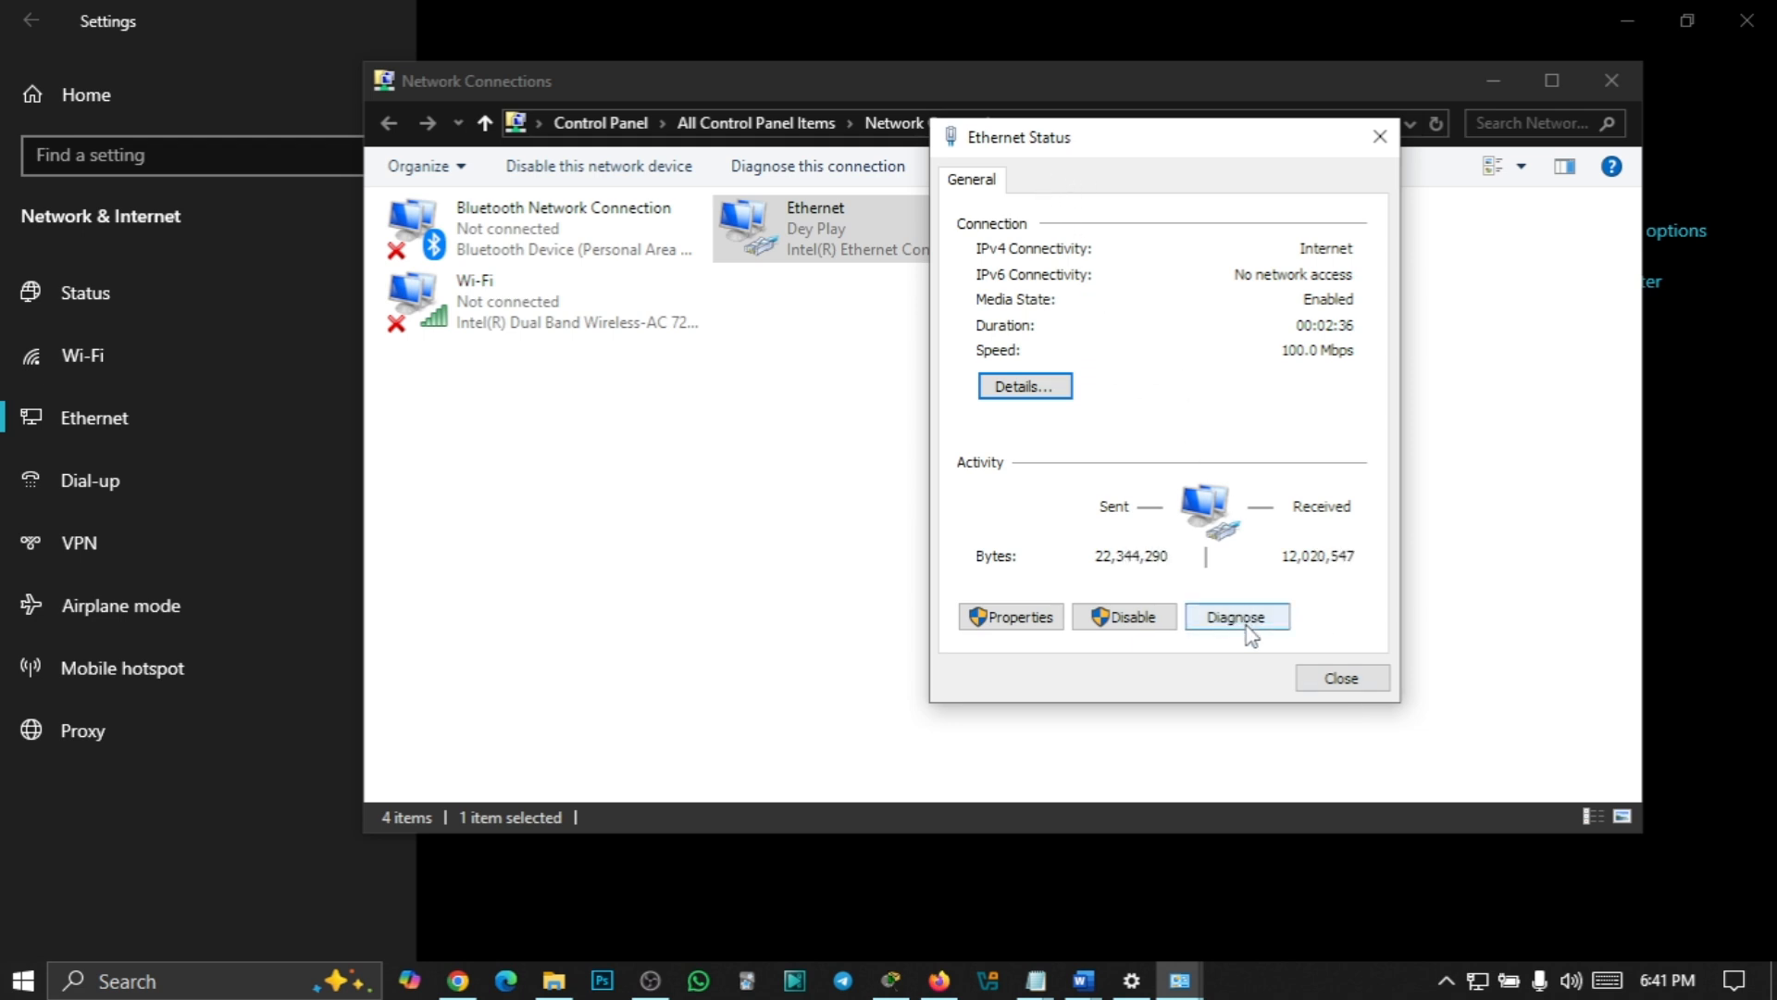
Open the Internet Protocol Version 4 (TCP/IPv4) properties of the Ethernet adapter
left_click(1053, 617)
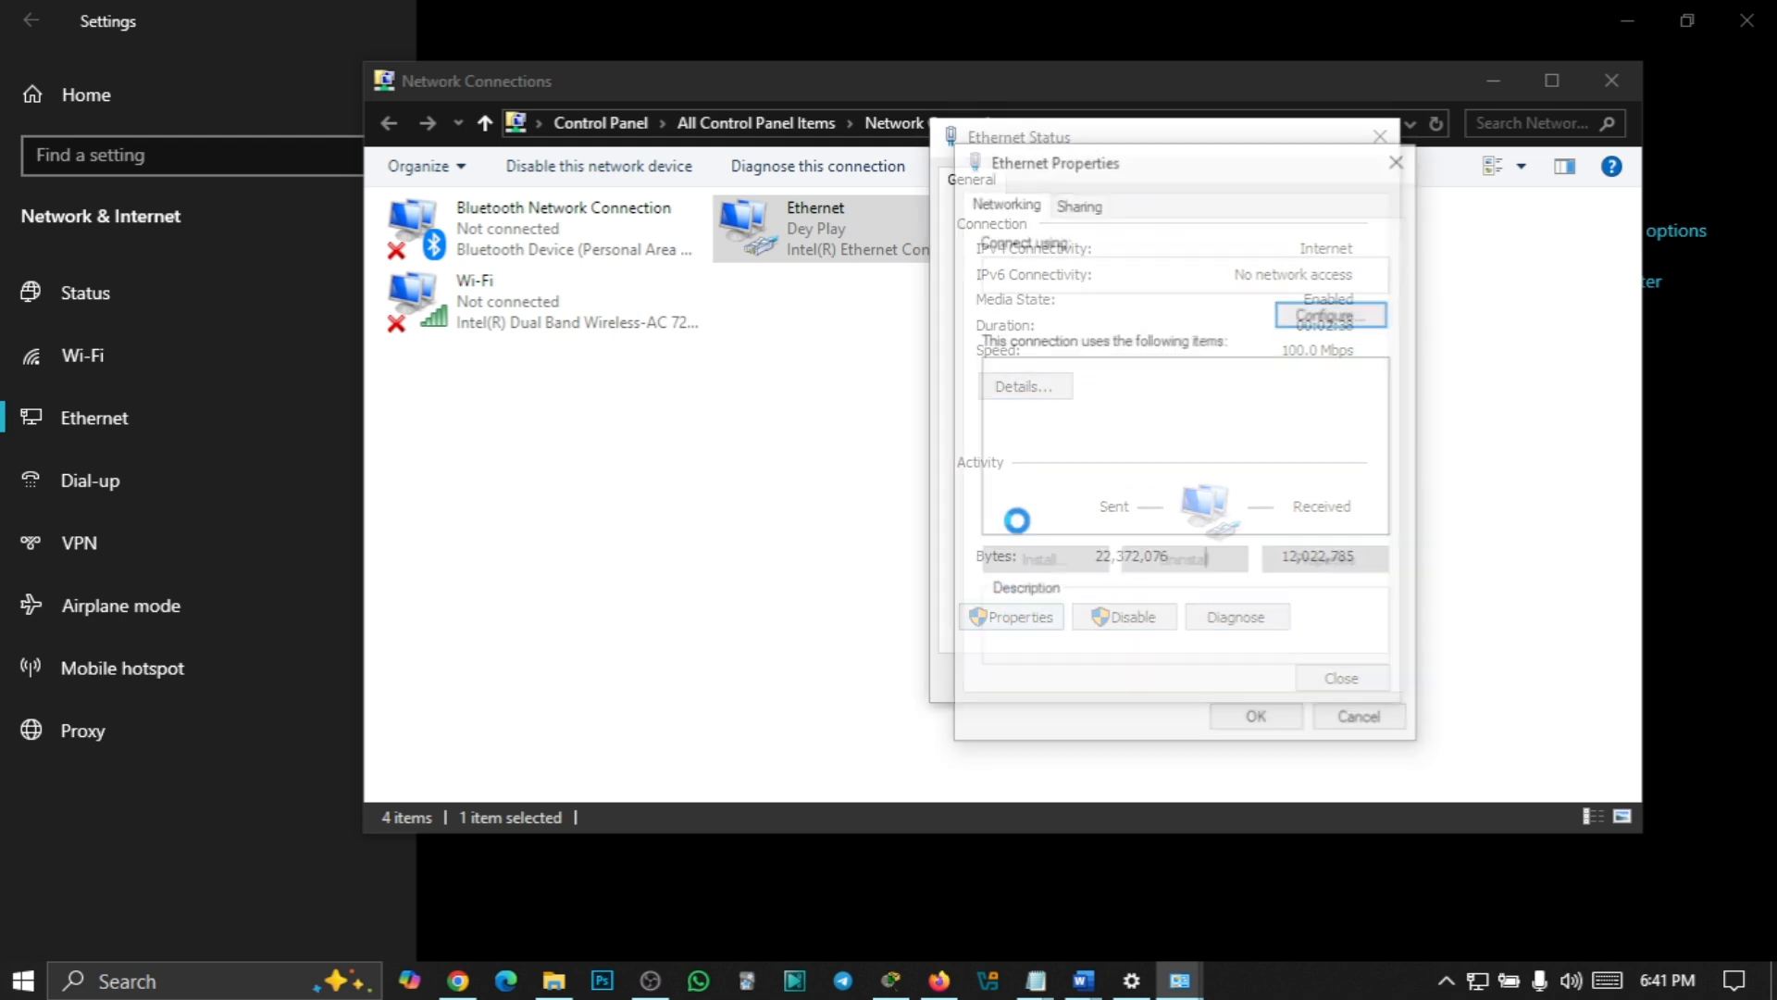
scroll(1120, 461, "down", 2)
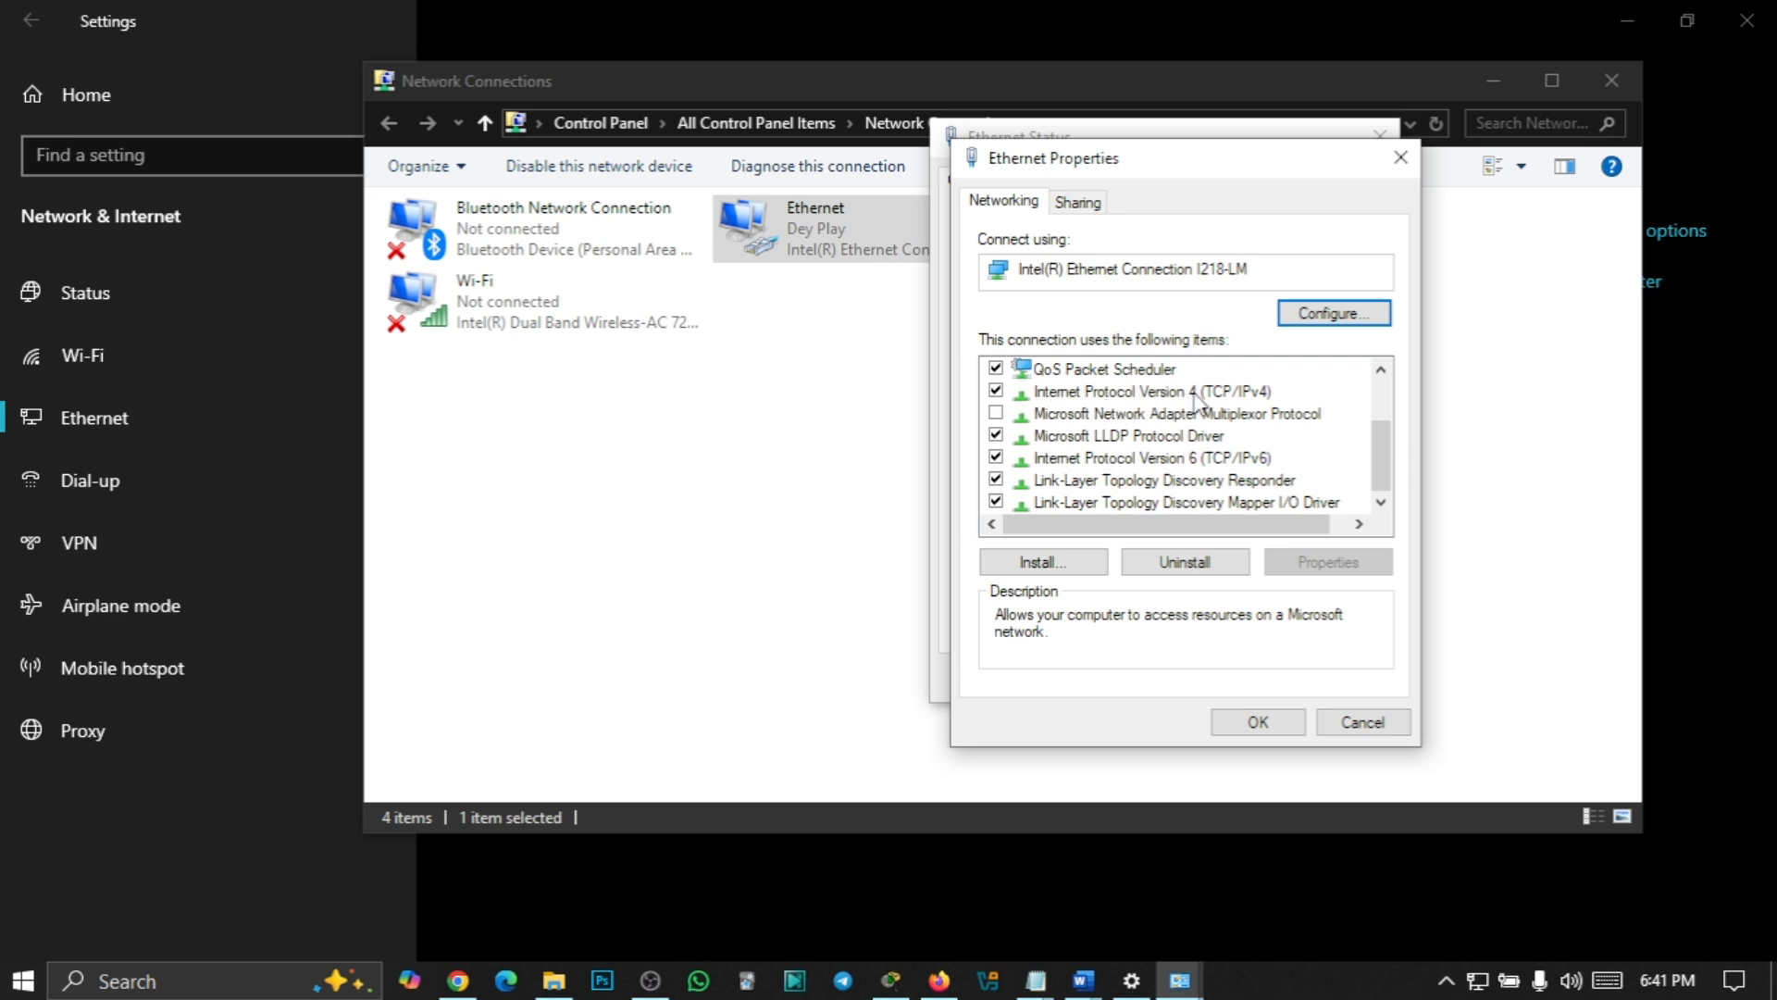
double_click(1144, 397)
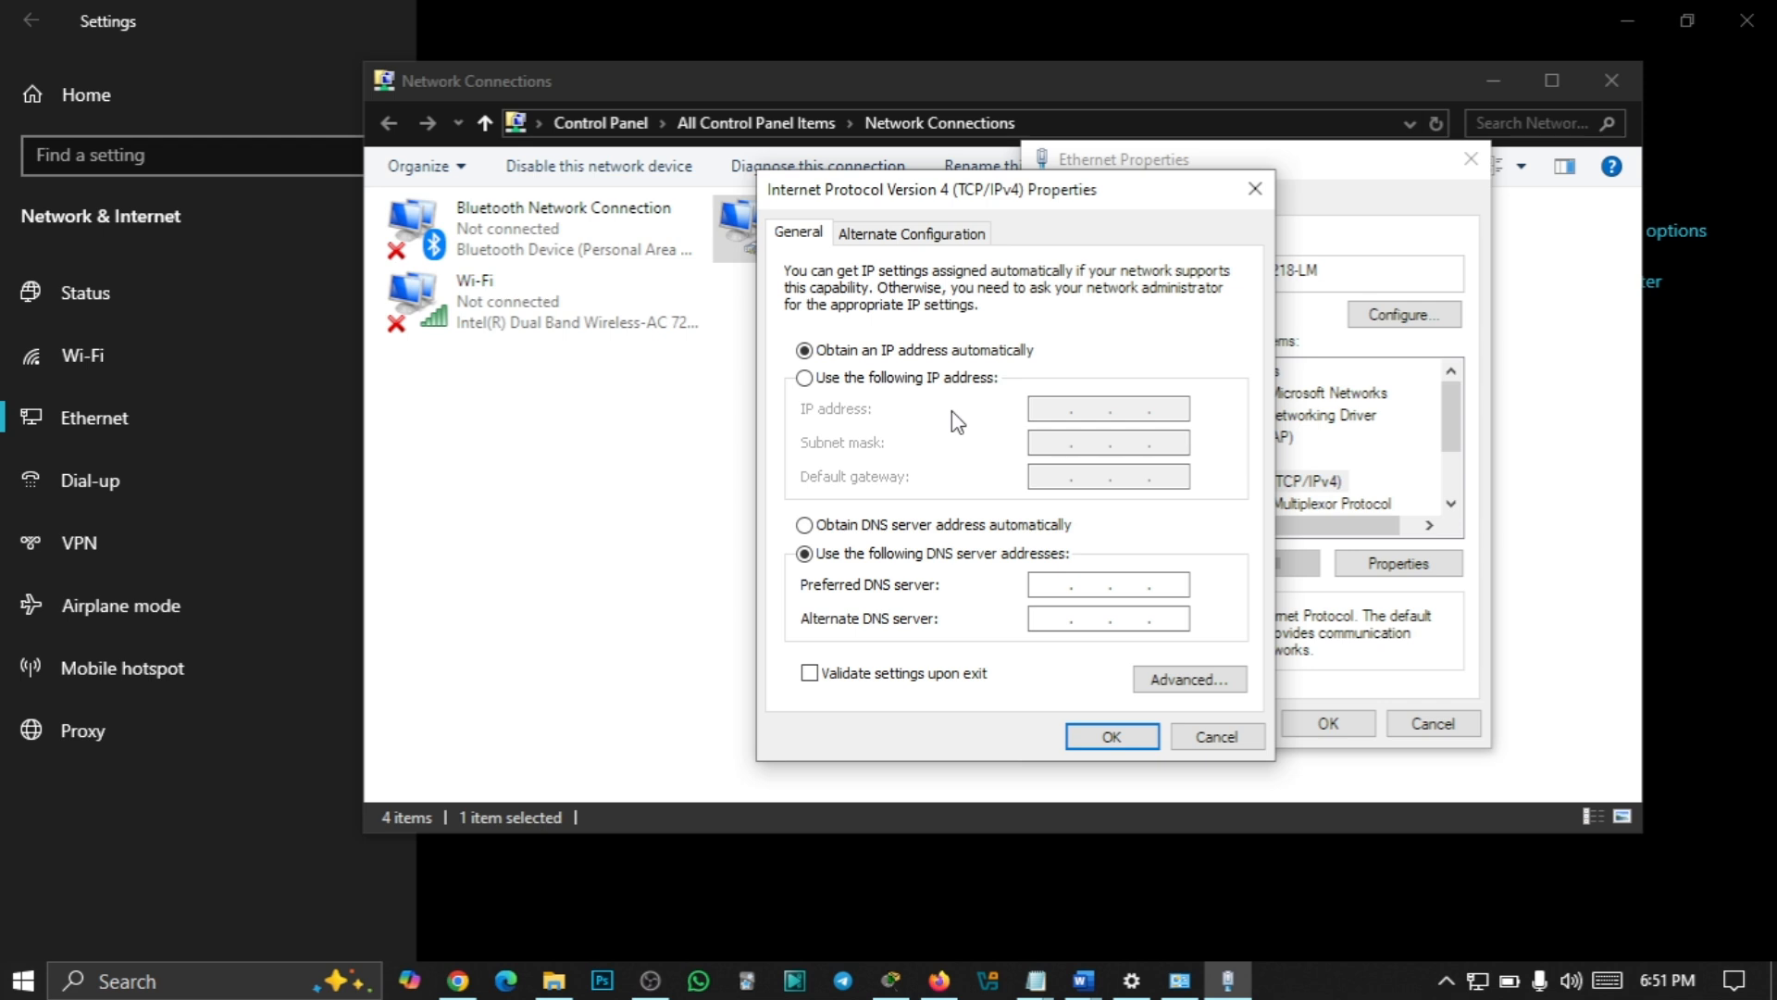
Switch to a manual IP address and enter 192.168.2.4 with subnet mask 255.255.255.0
left_click(903, 381)
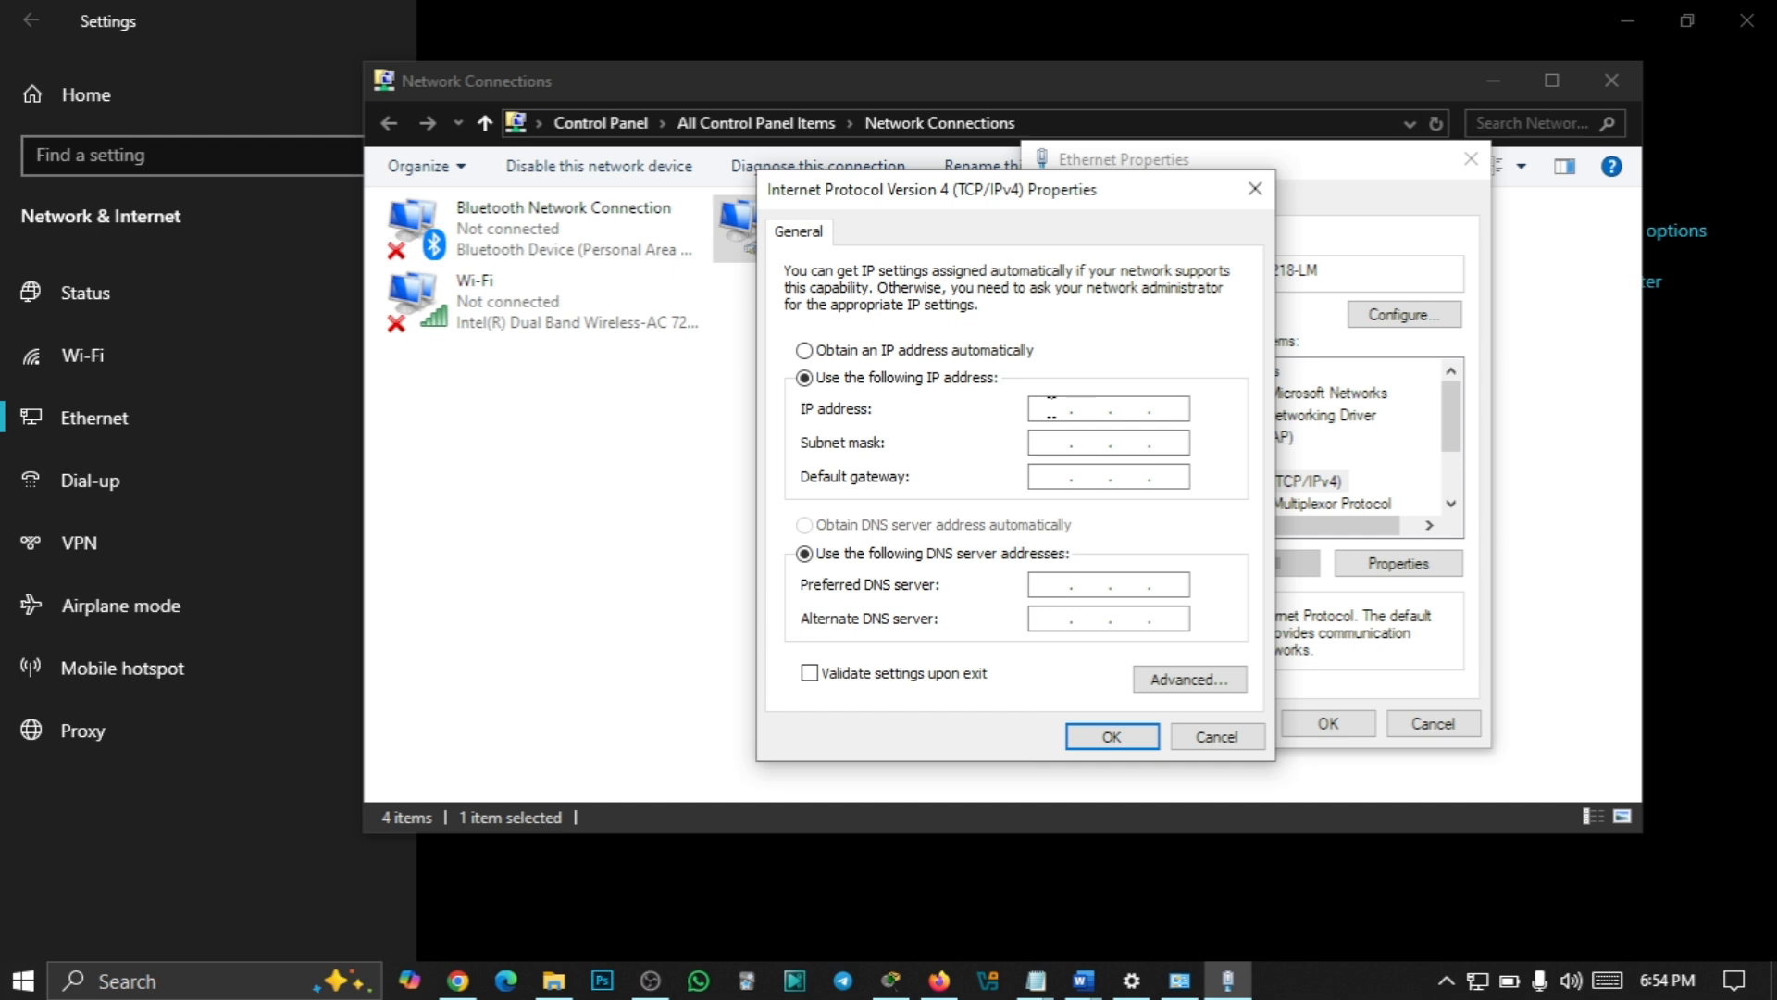
type("192 .")
type("168 . 2 . 4")
left_click(1045, 442)
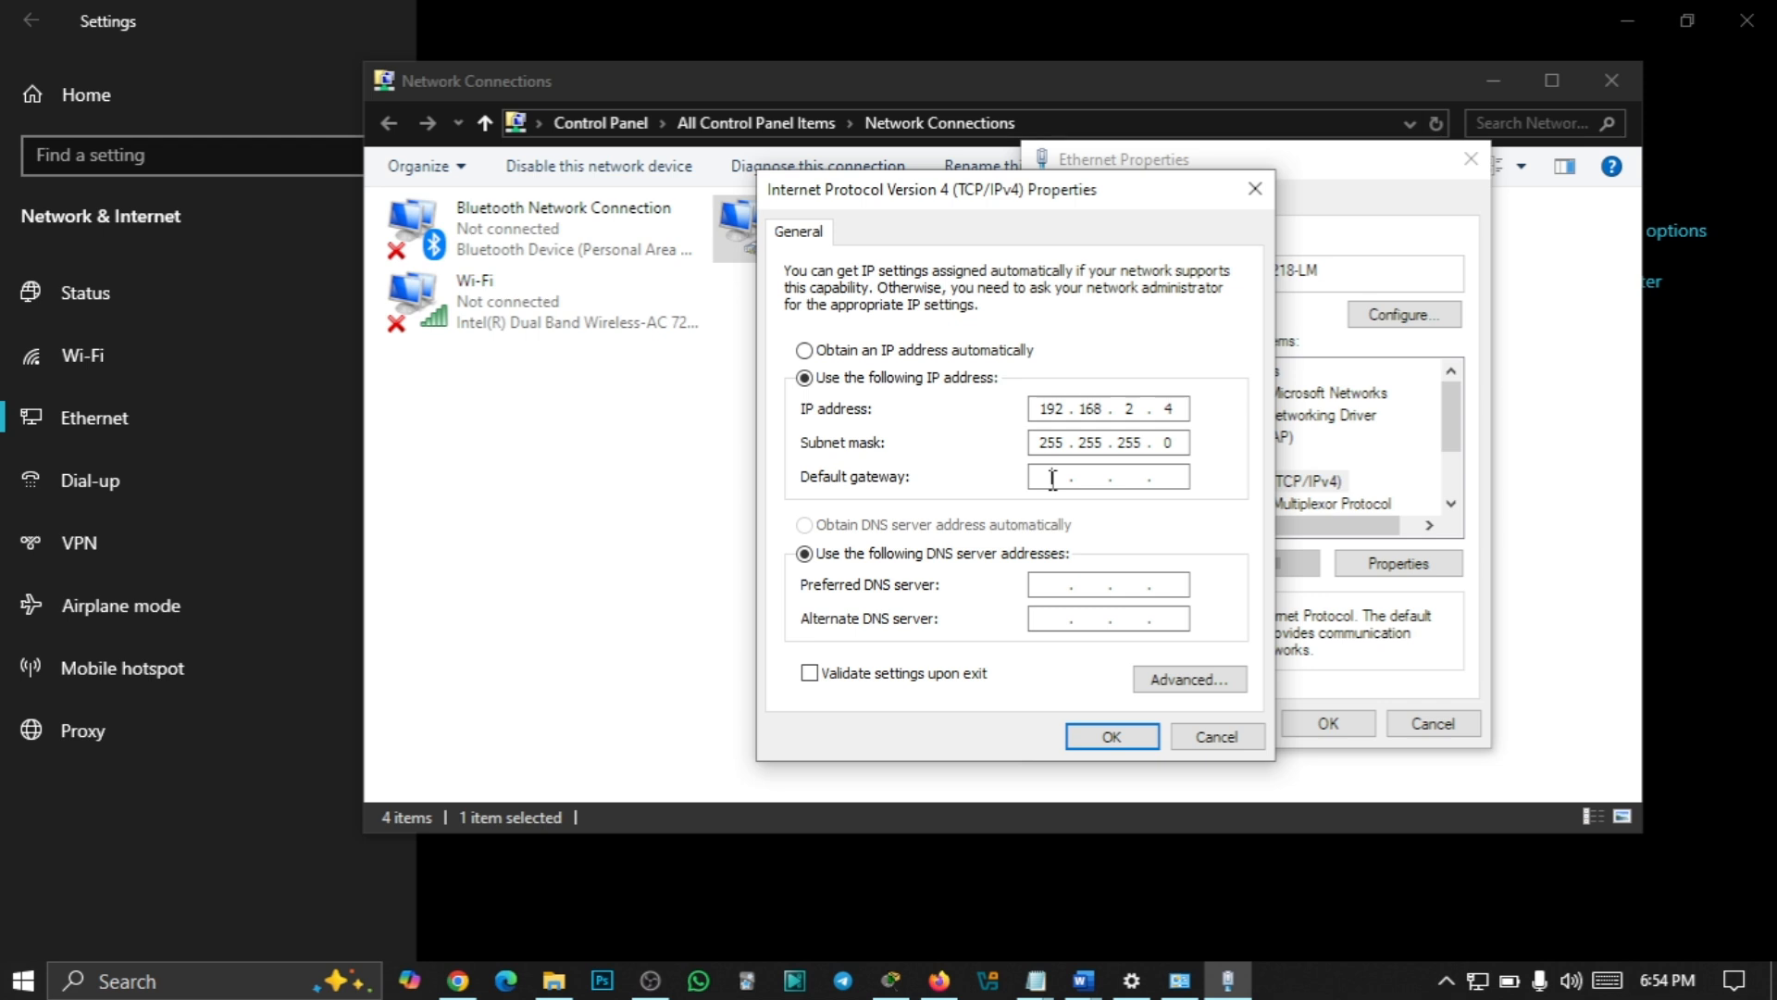
Set the default gateway to 192.168.1.1 and the preferred DNS server to 8.8.8.8, leaving the alternate blank
type("192 . 168 . 1 . 1")
left_click(1054, 585)
type("8 . 8 . 8 . 8")
left_click(1048, 617)
Switch to Firefox, load the router page at 192.168.1.1 to check the gateway address, and return to the IPv4 properties
left_click(940, 979)
left_click_drag(548, 81, 468, 86)
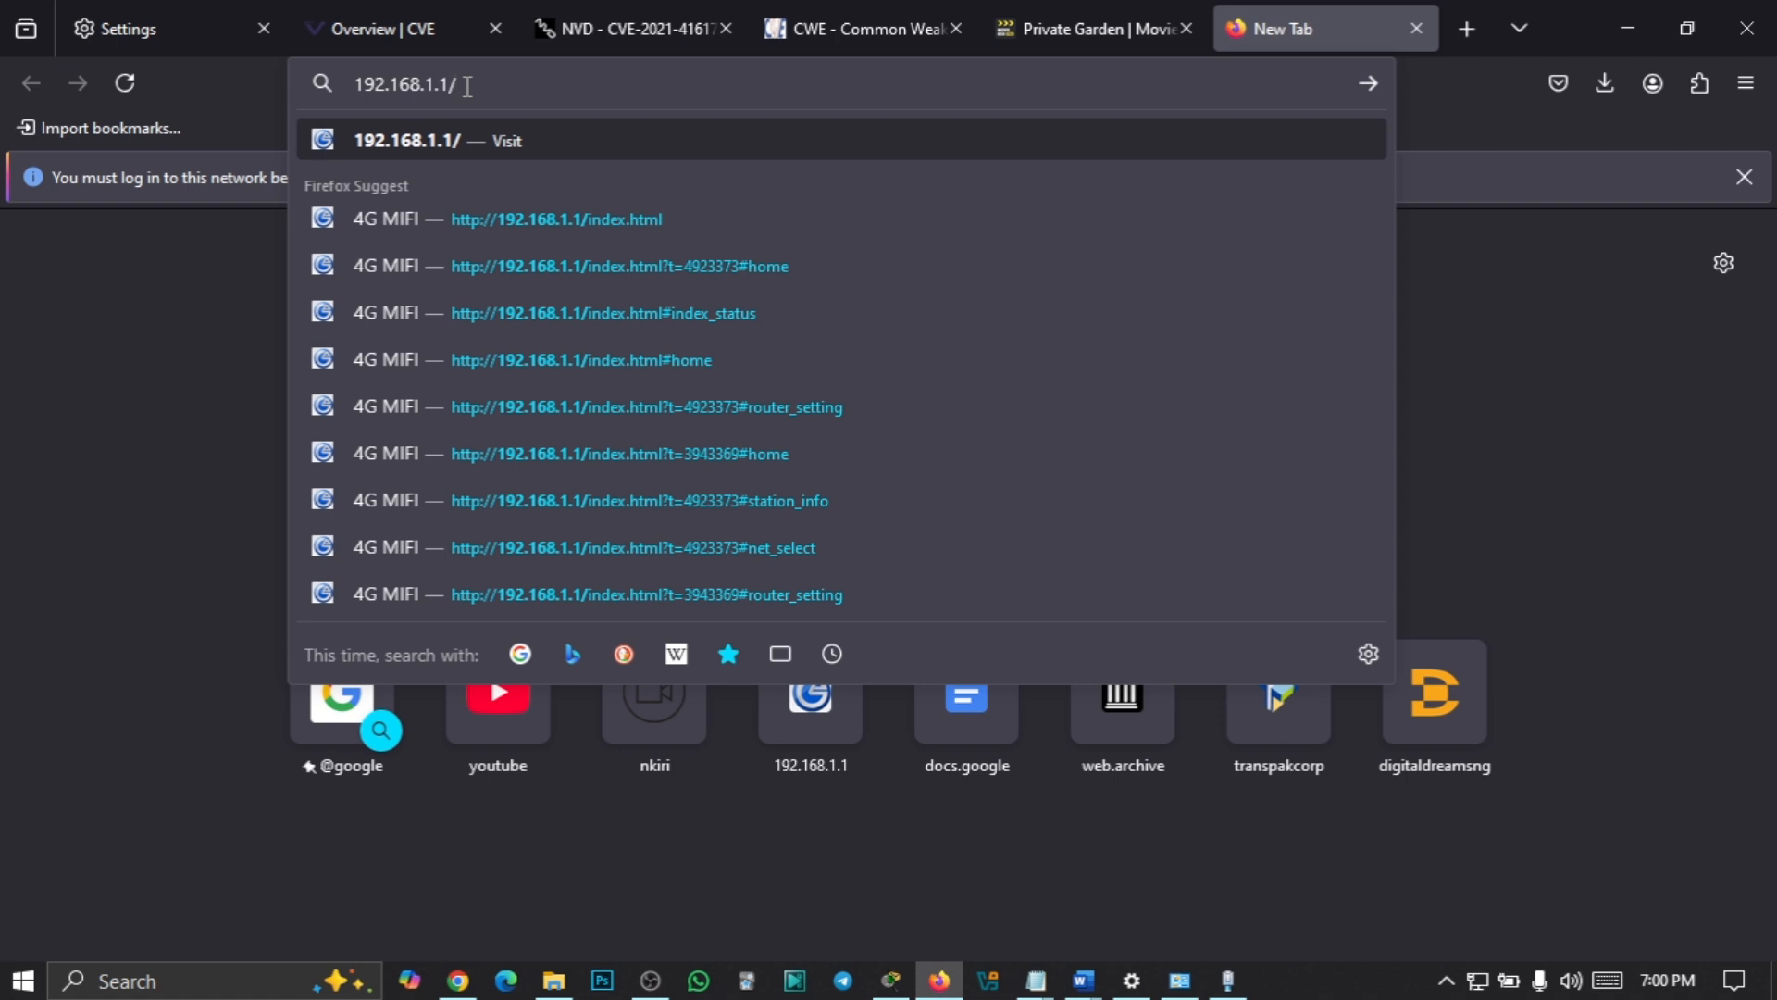
key("Return")
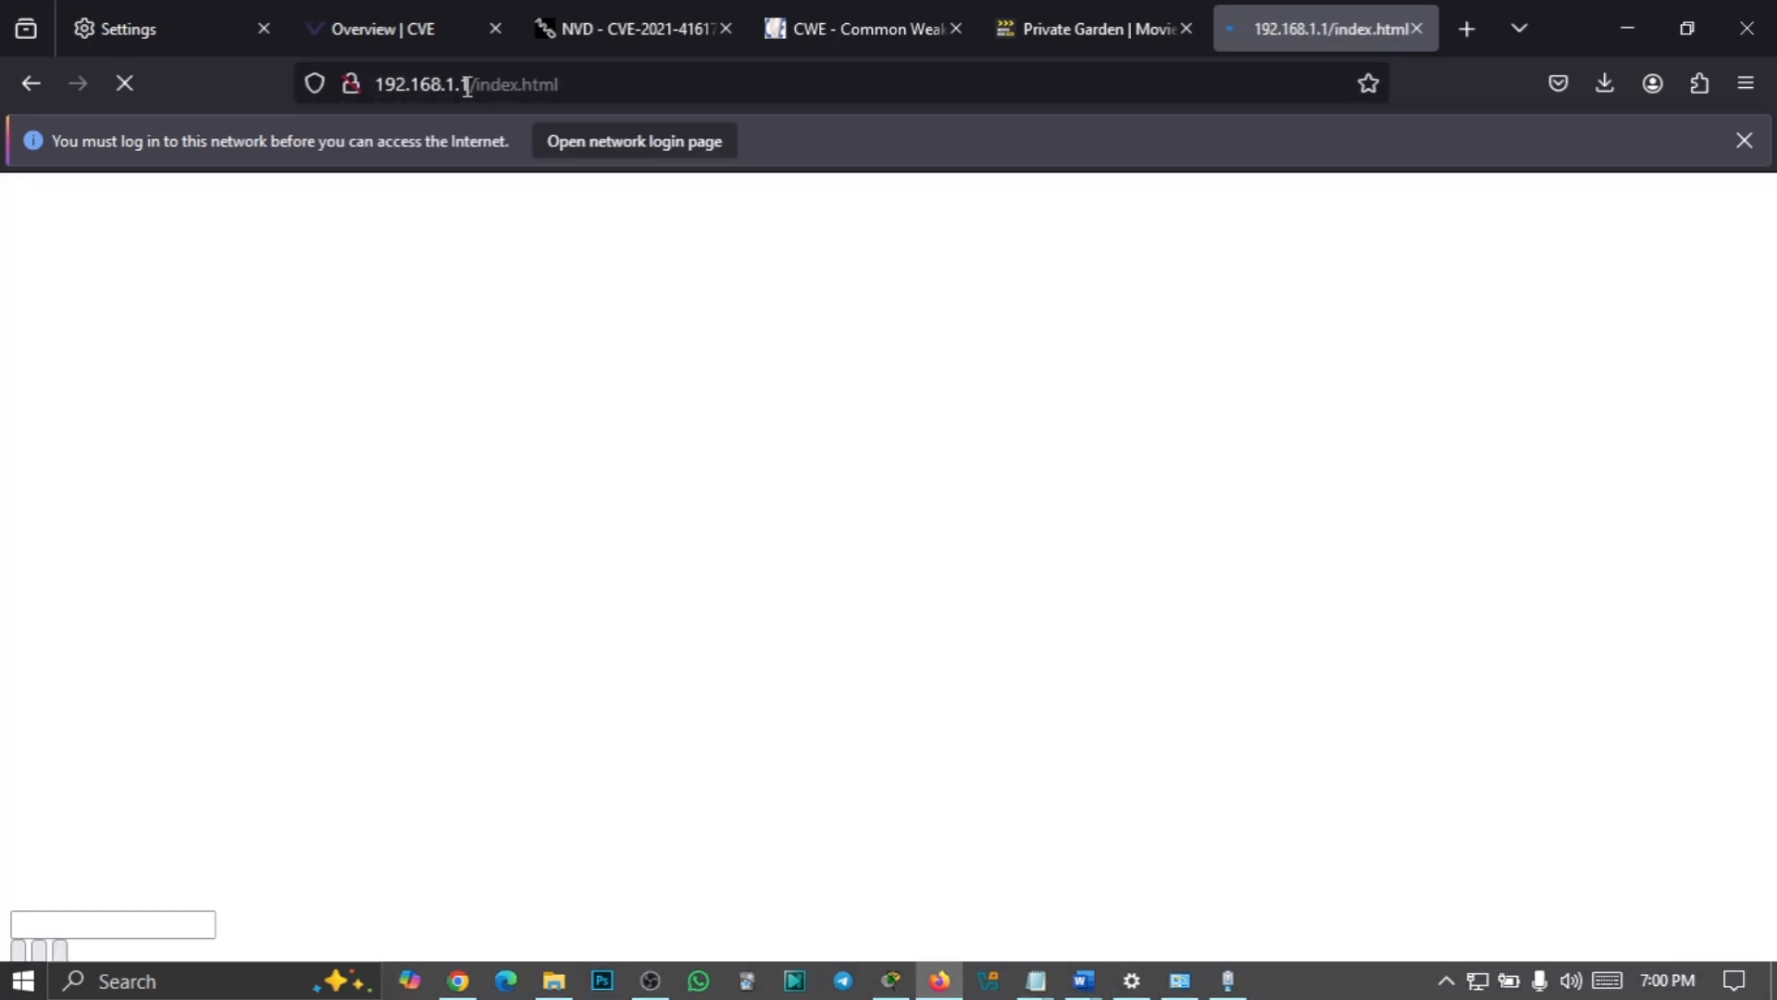
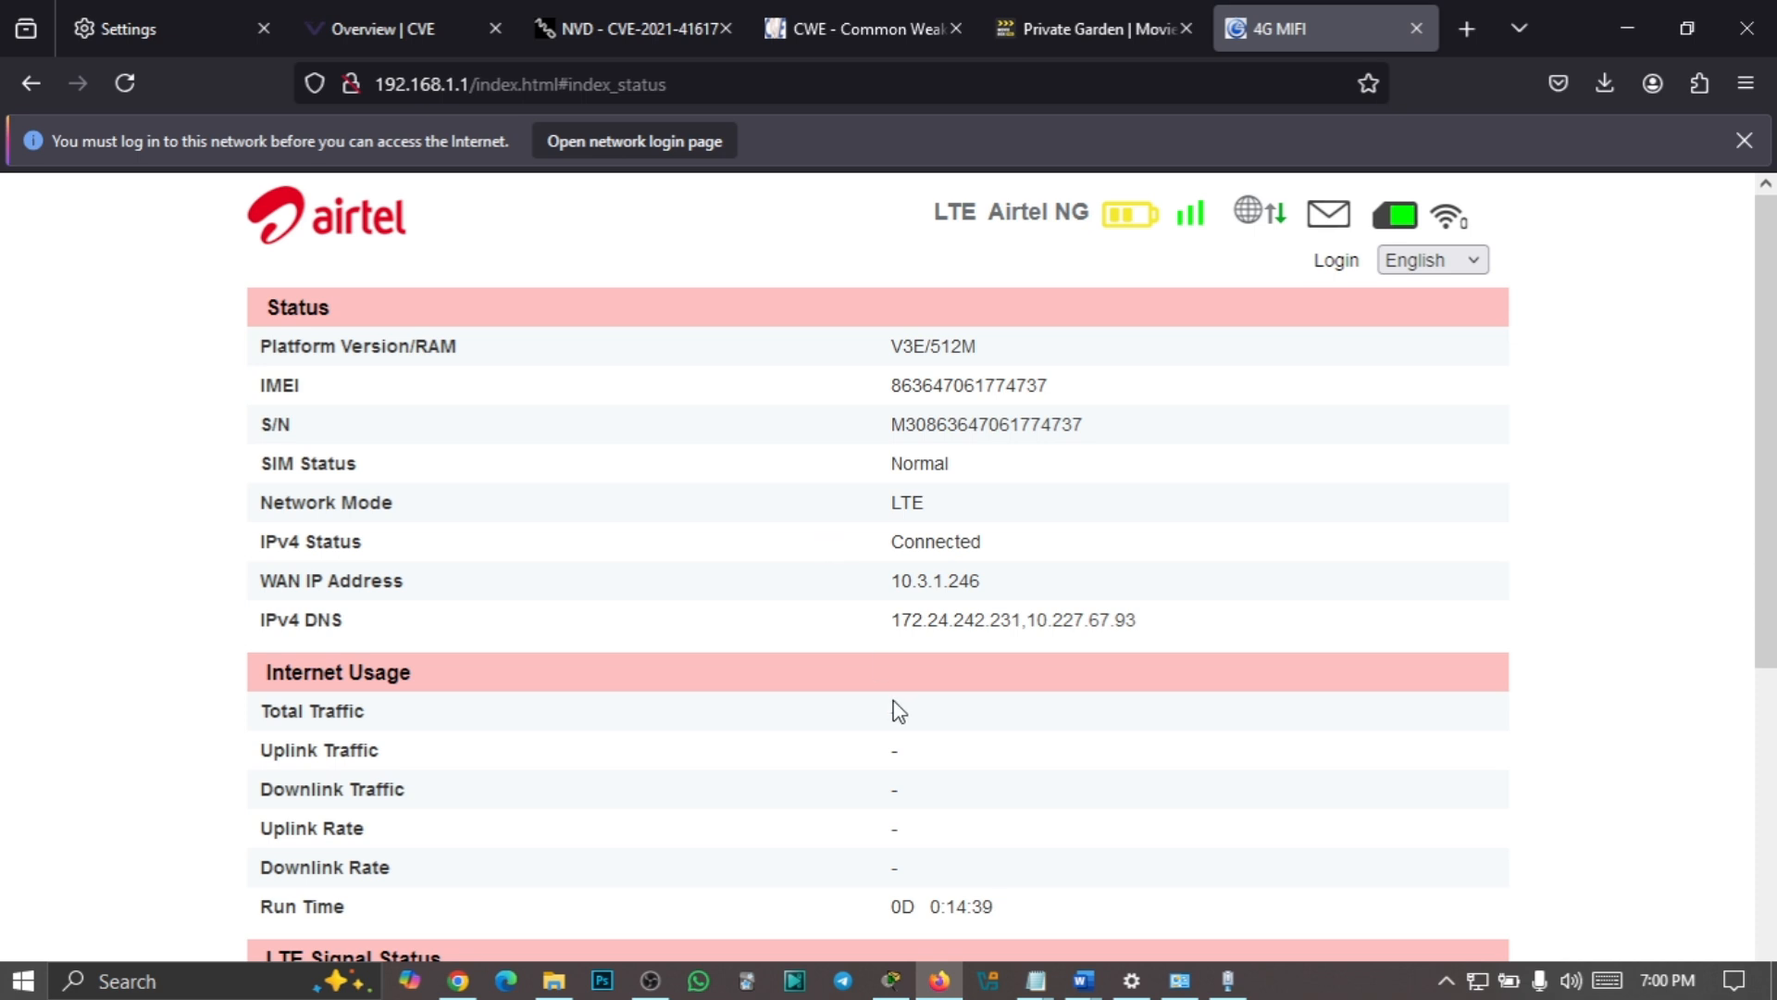
double_click(467, 97)
left_click(738, 785)
left_click(1629, 28)
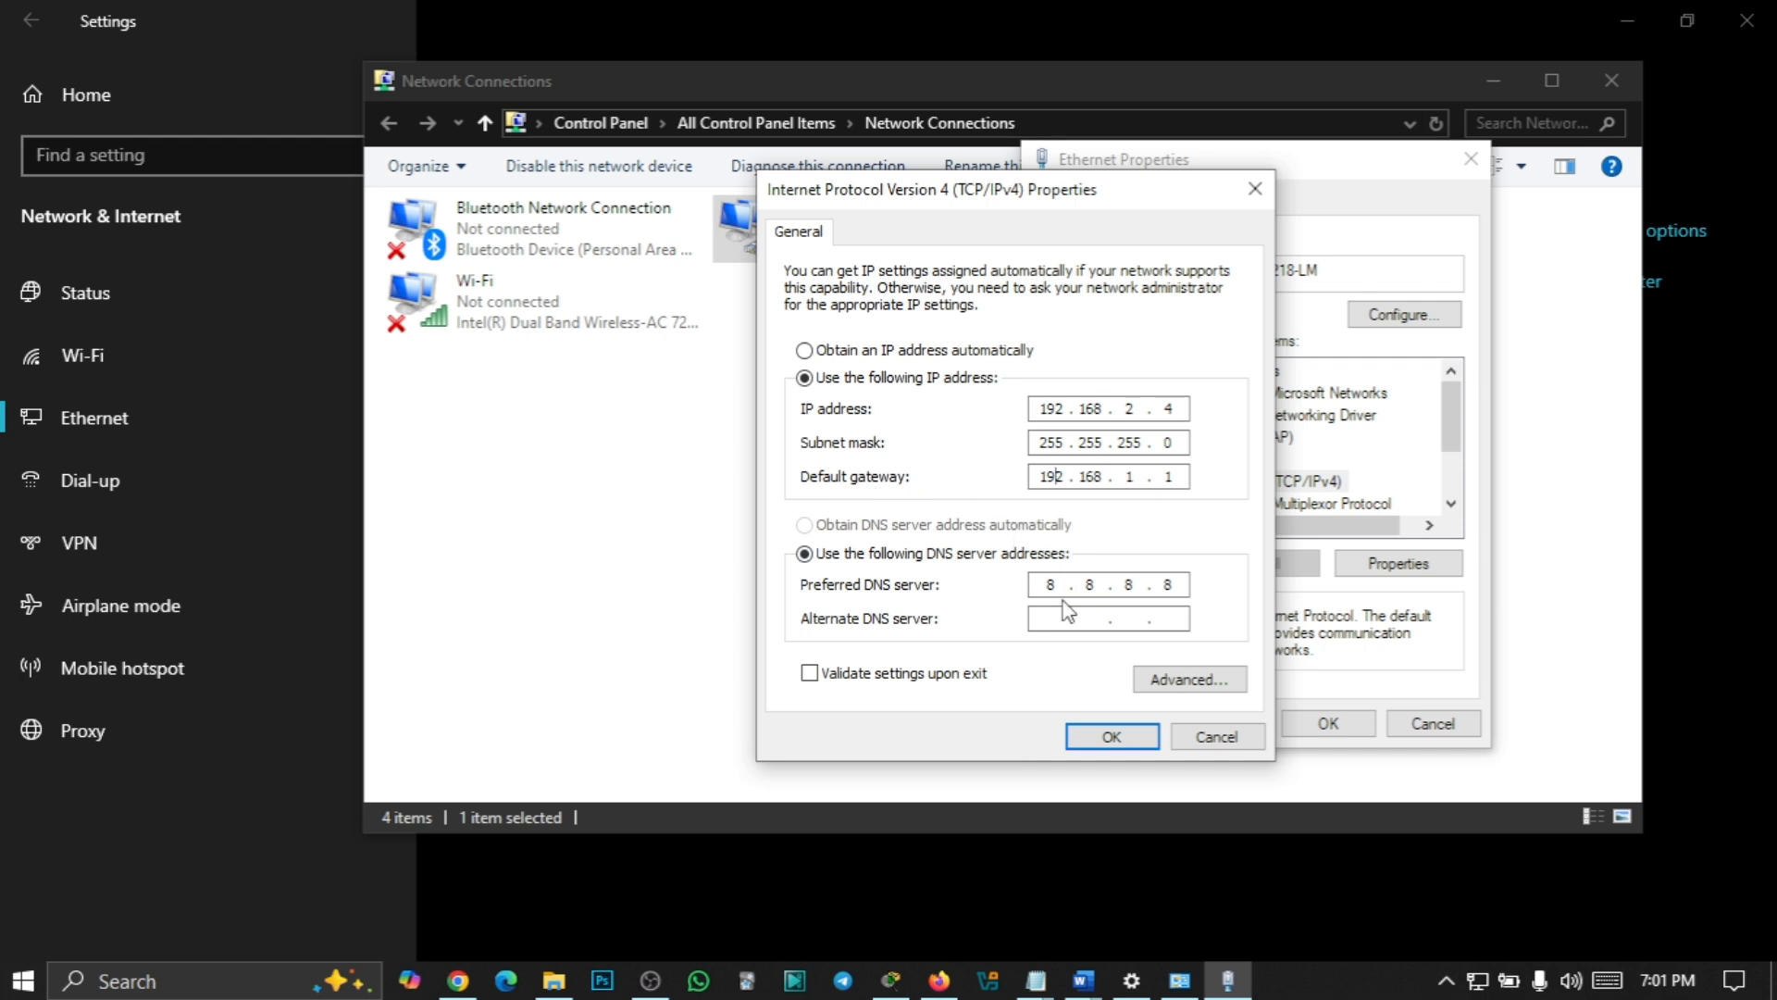
Correct the IP address to 192.168.1.4 so it matches the gateway's subnet, and save the IPv4 and Ethernet properties
left_click(1112, 738)
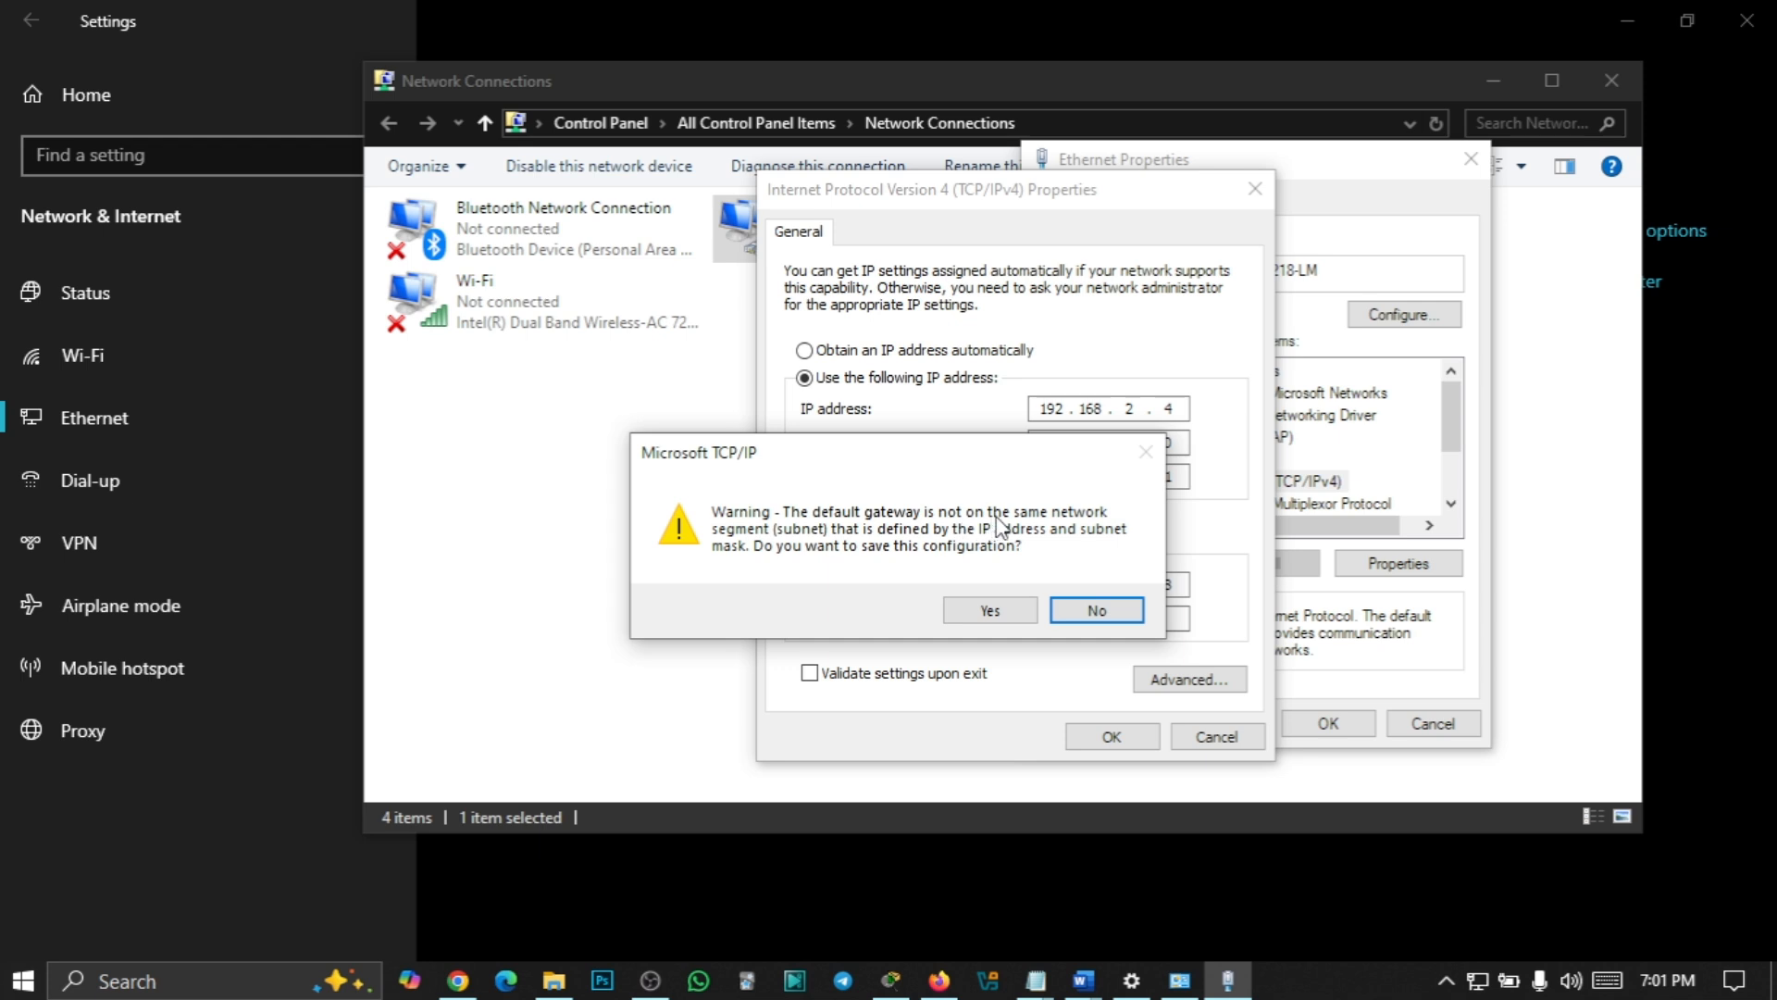
left_click(1097, 611)
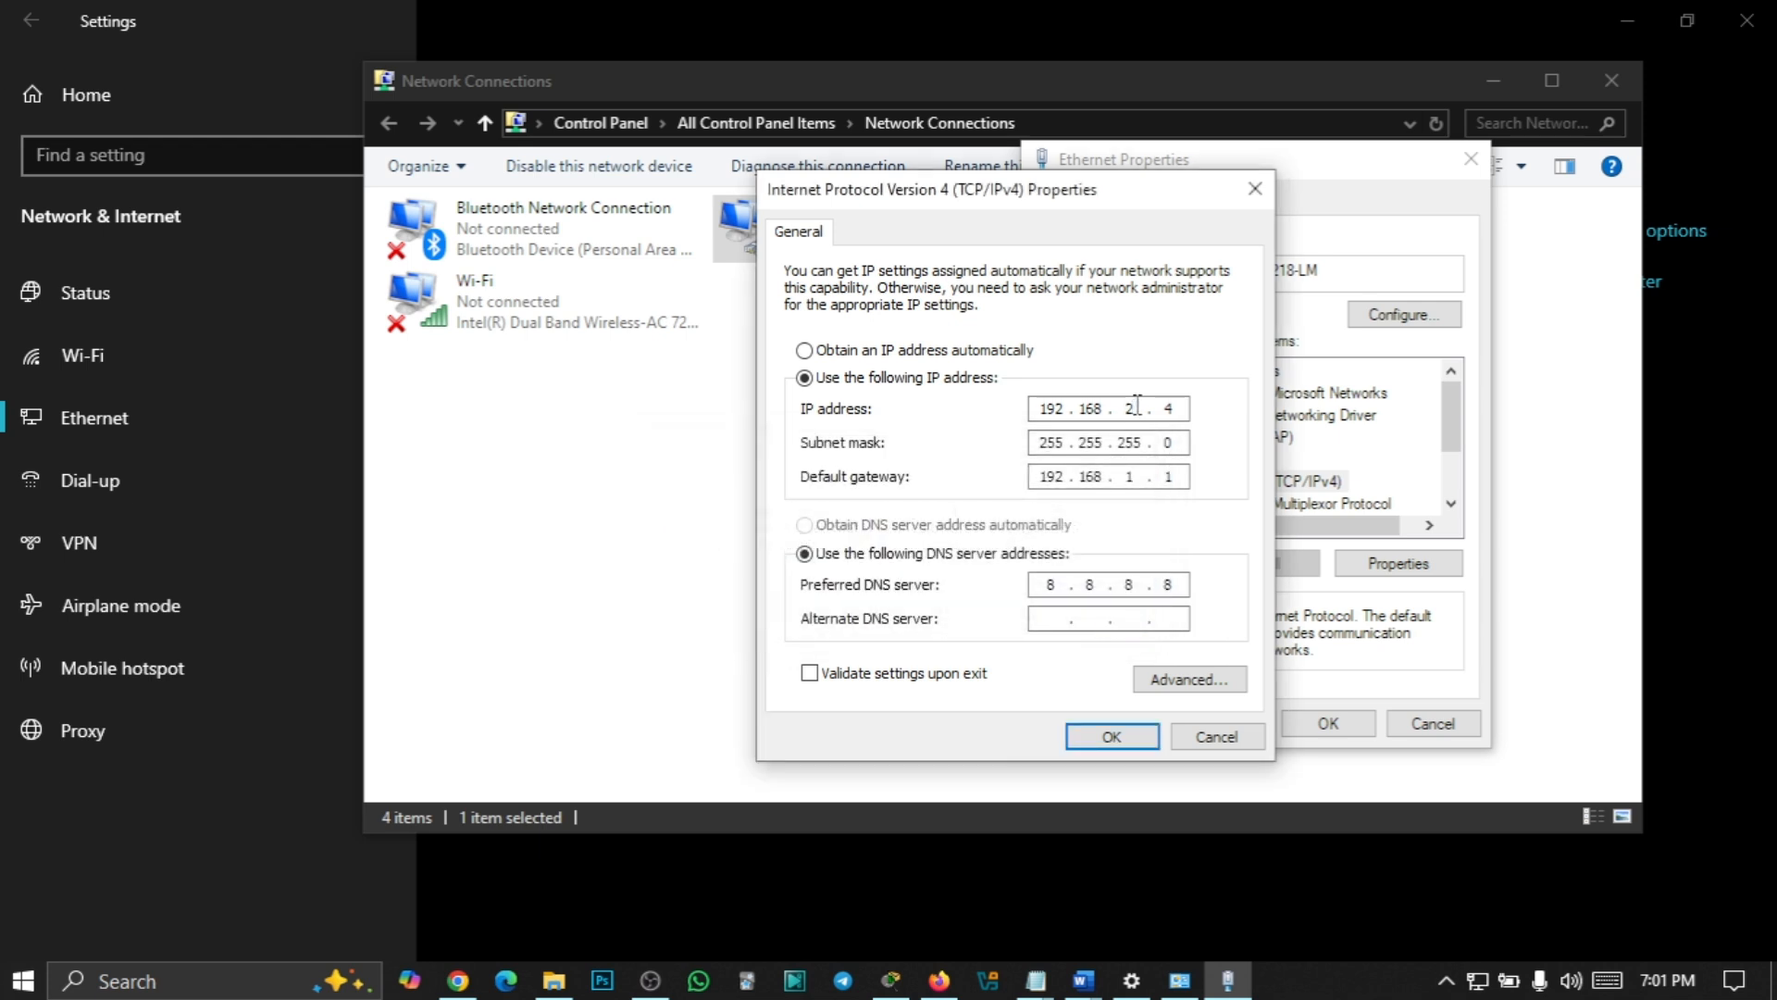
key("BackSpace")
type("1")
left_click(1112, 737)
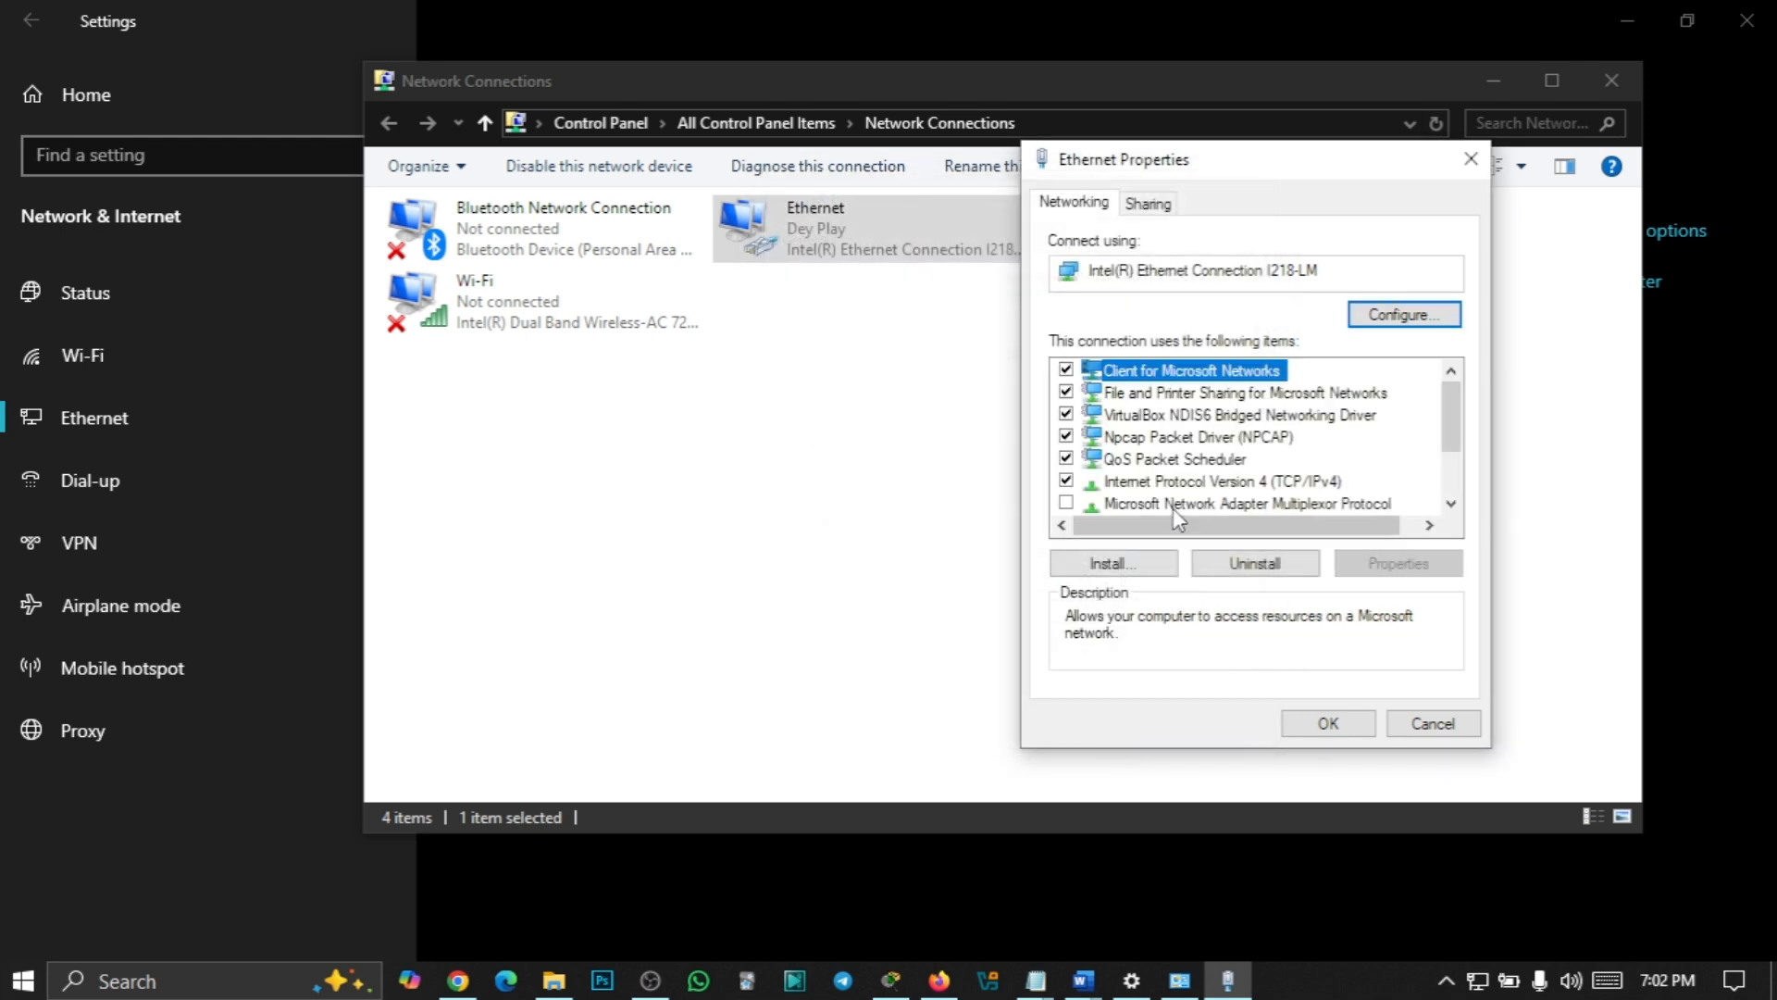
left_click(1329, 722)
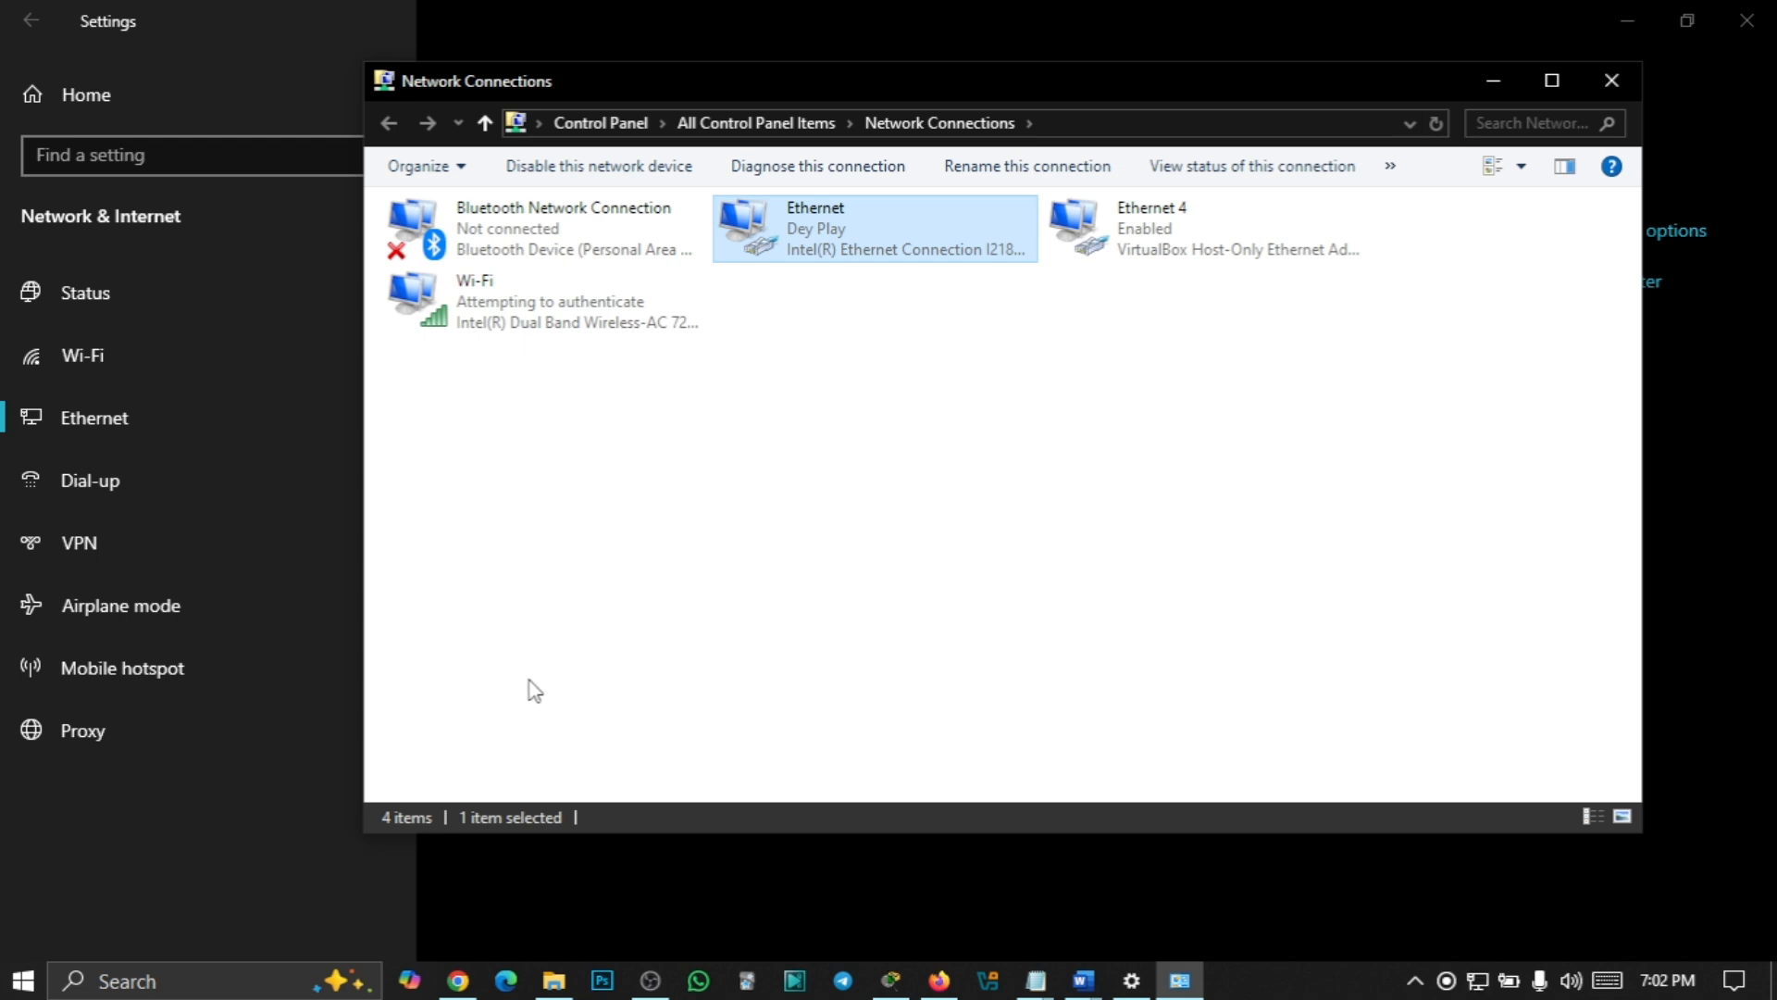
Open Command Prompt and run ipconfig to list the adapters' IP configuration
right_click(14, 987)
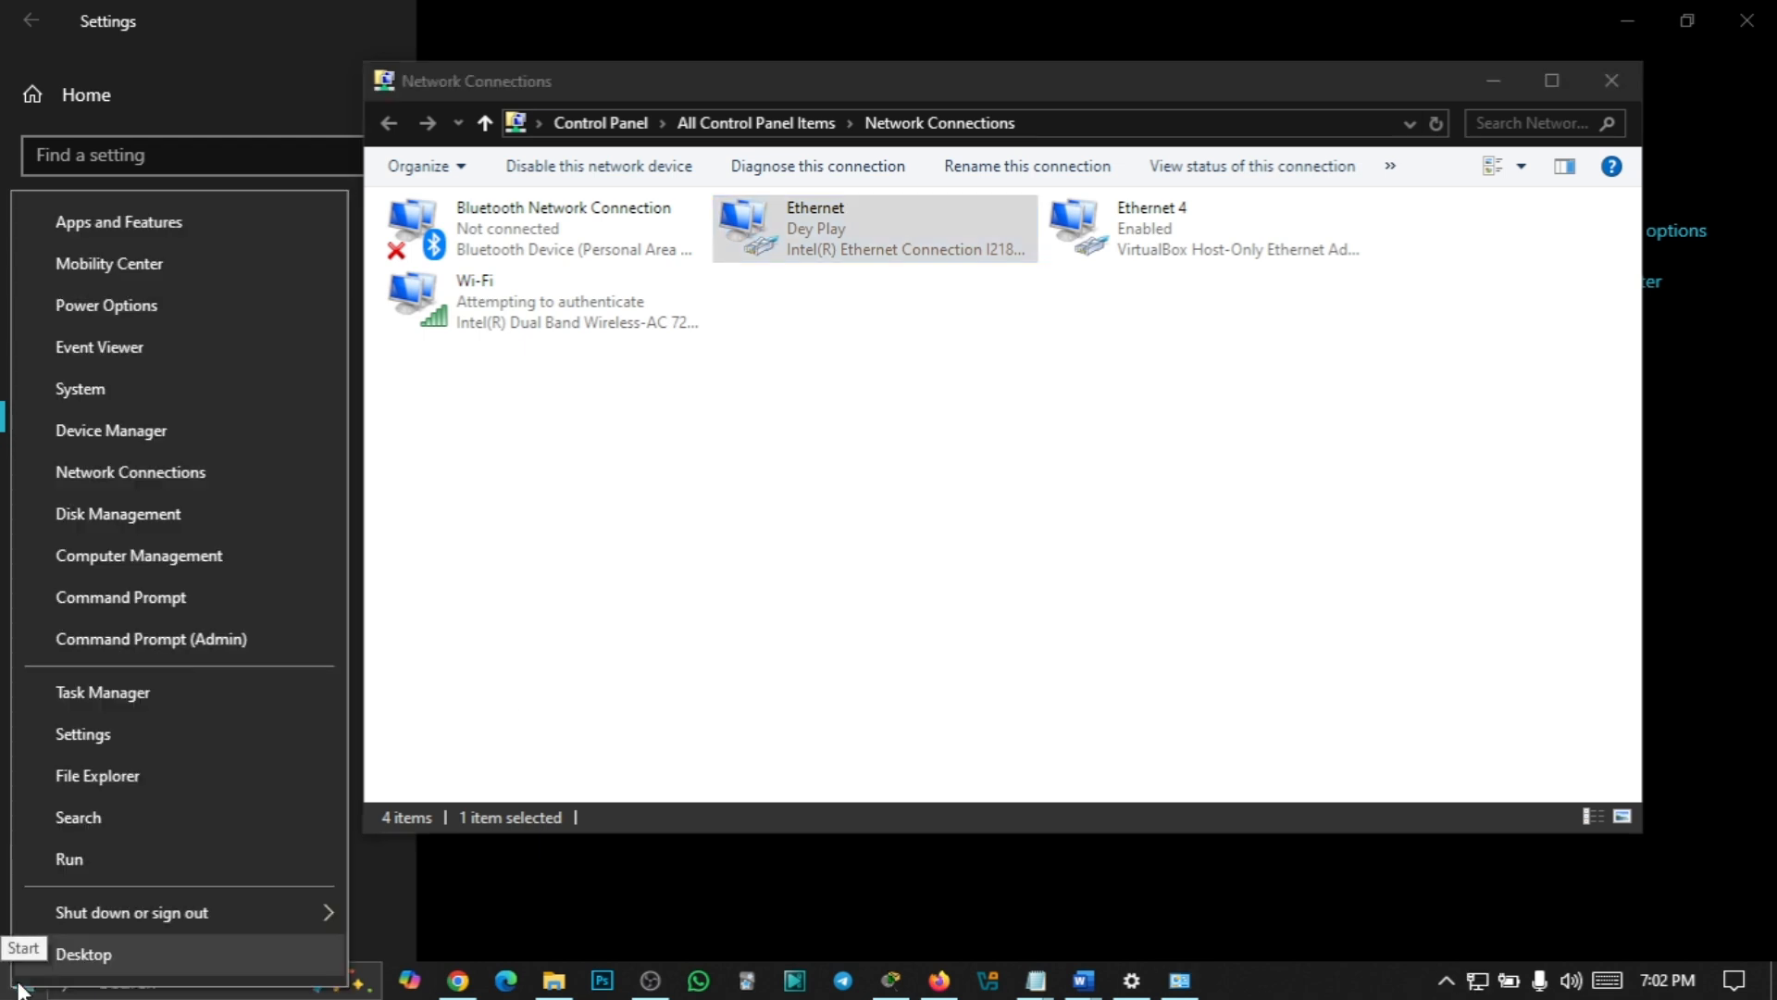
left_click(120, 596)
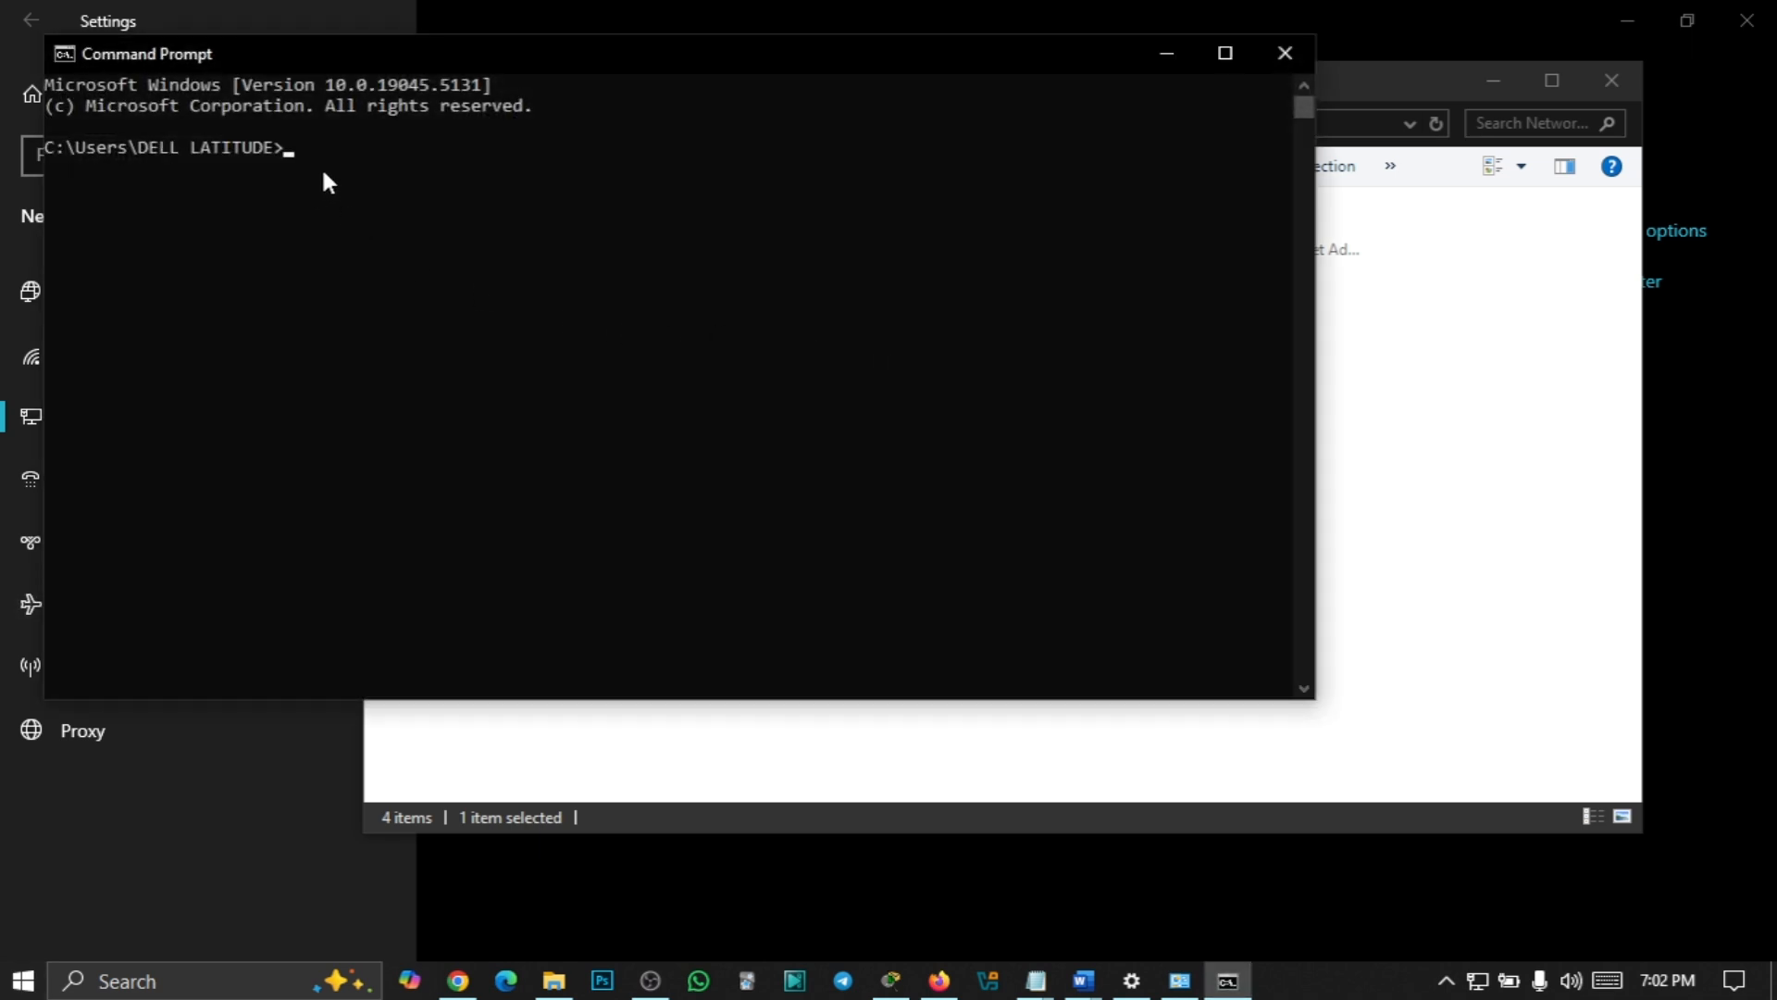
left_click(338, 160)
type("ipconfig")
key("Return")
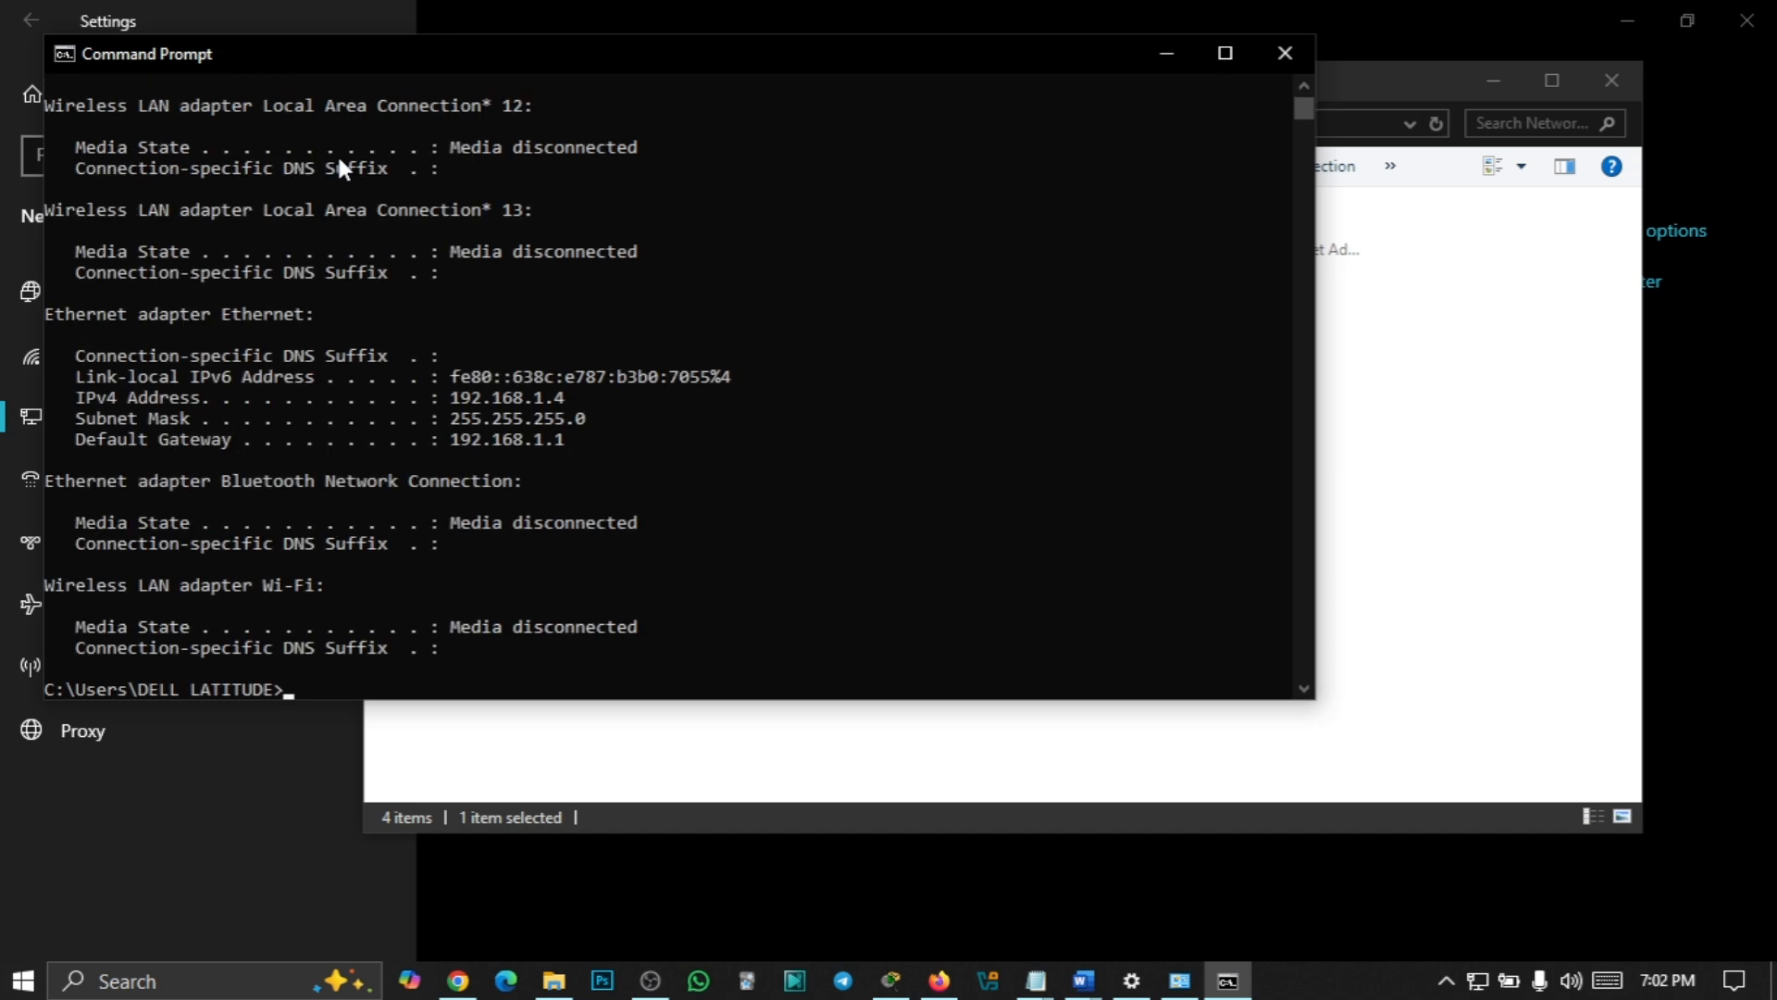
Examine the IPv4 address under the Ethernet adapter in the ipconfig output and minimize Command Prompt
left_click_drag(101, 311, 254, 307)
left_click(458, 398)
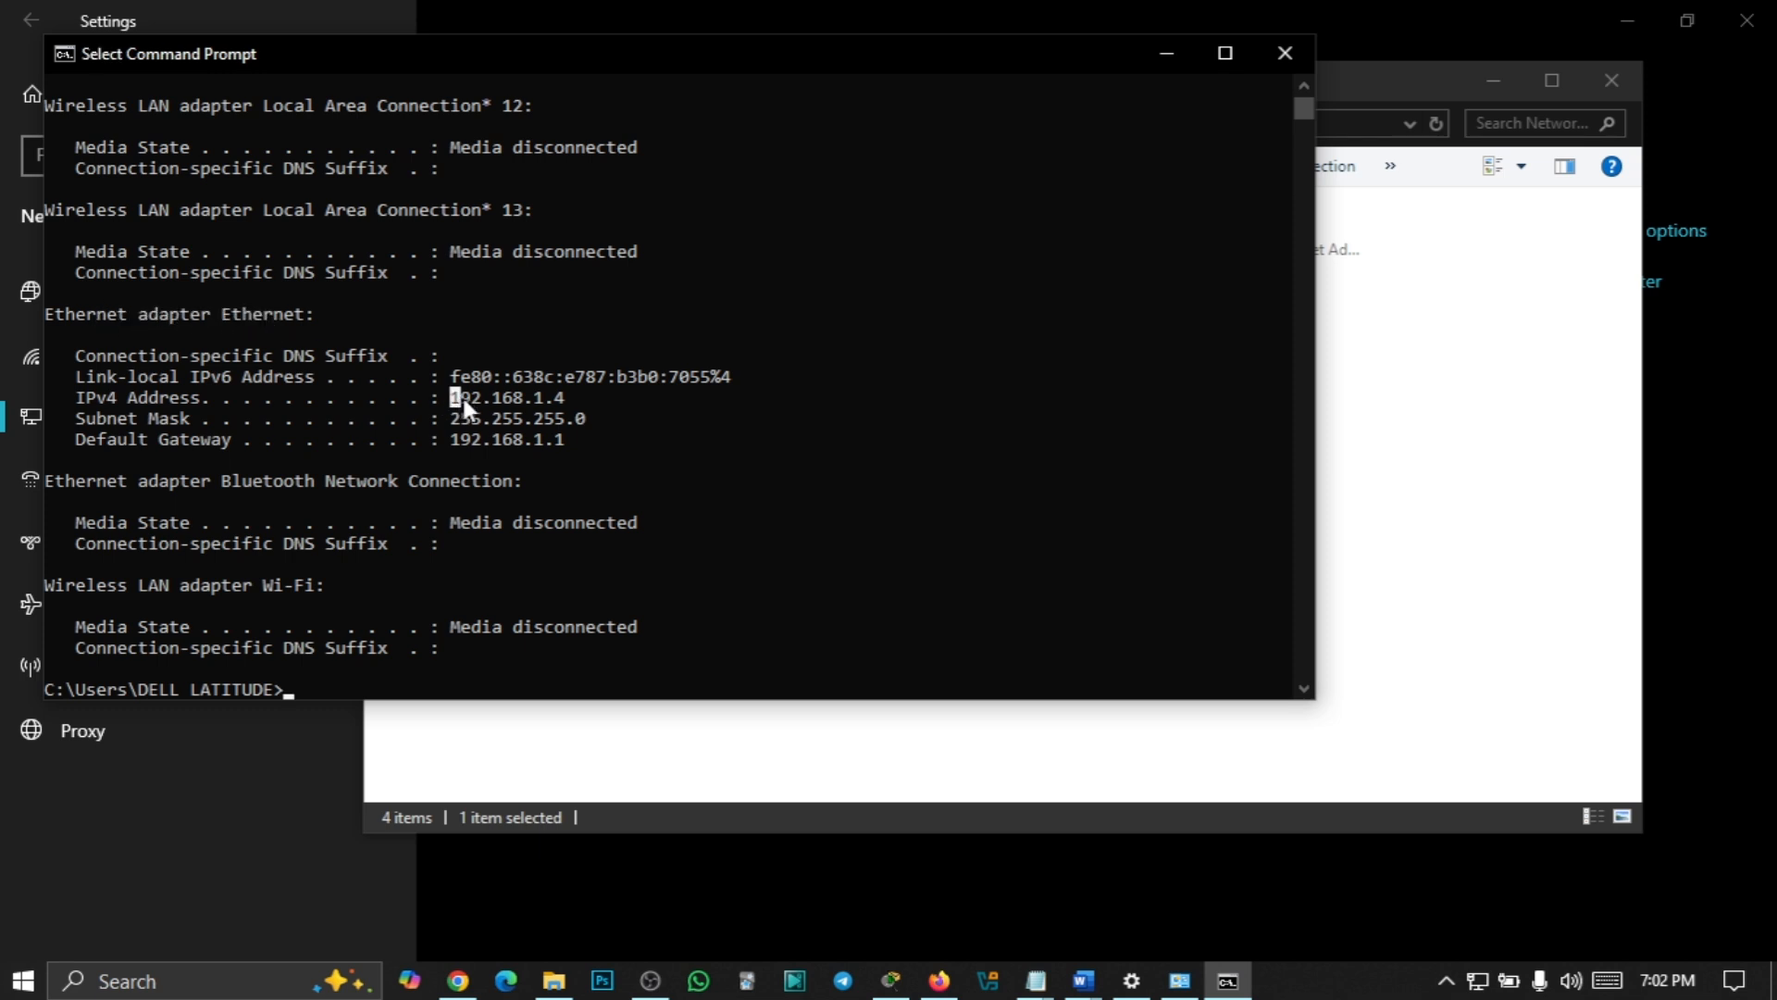
left_click_drag(465, 400, 567, 402)
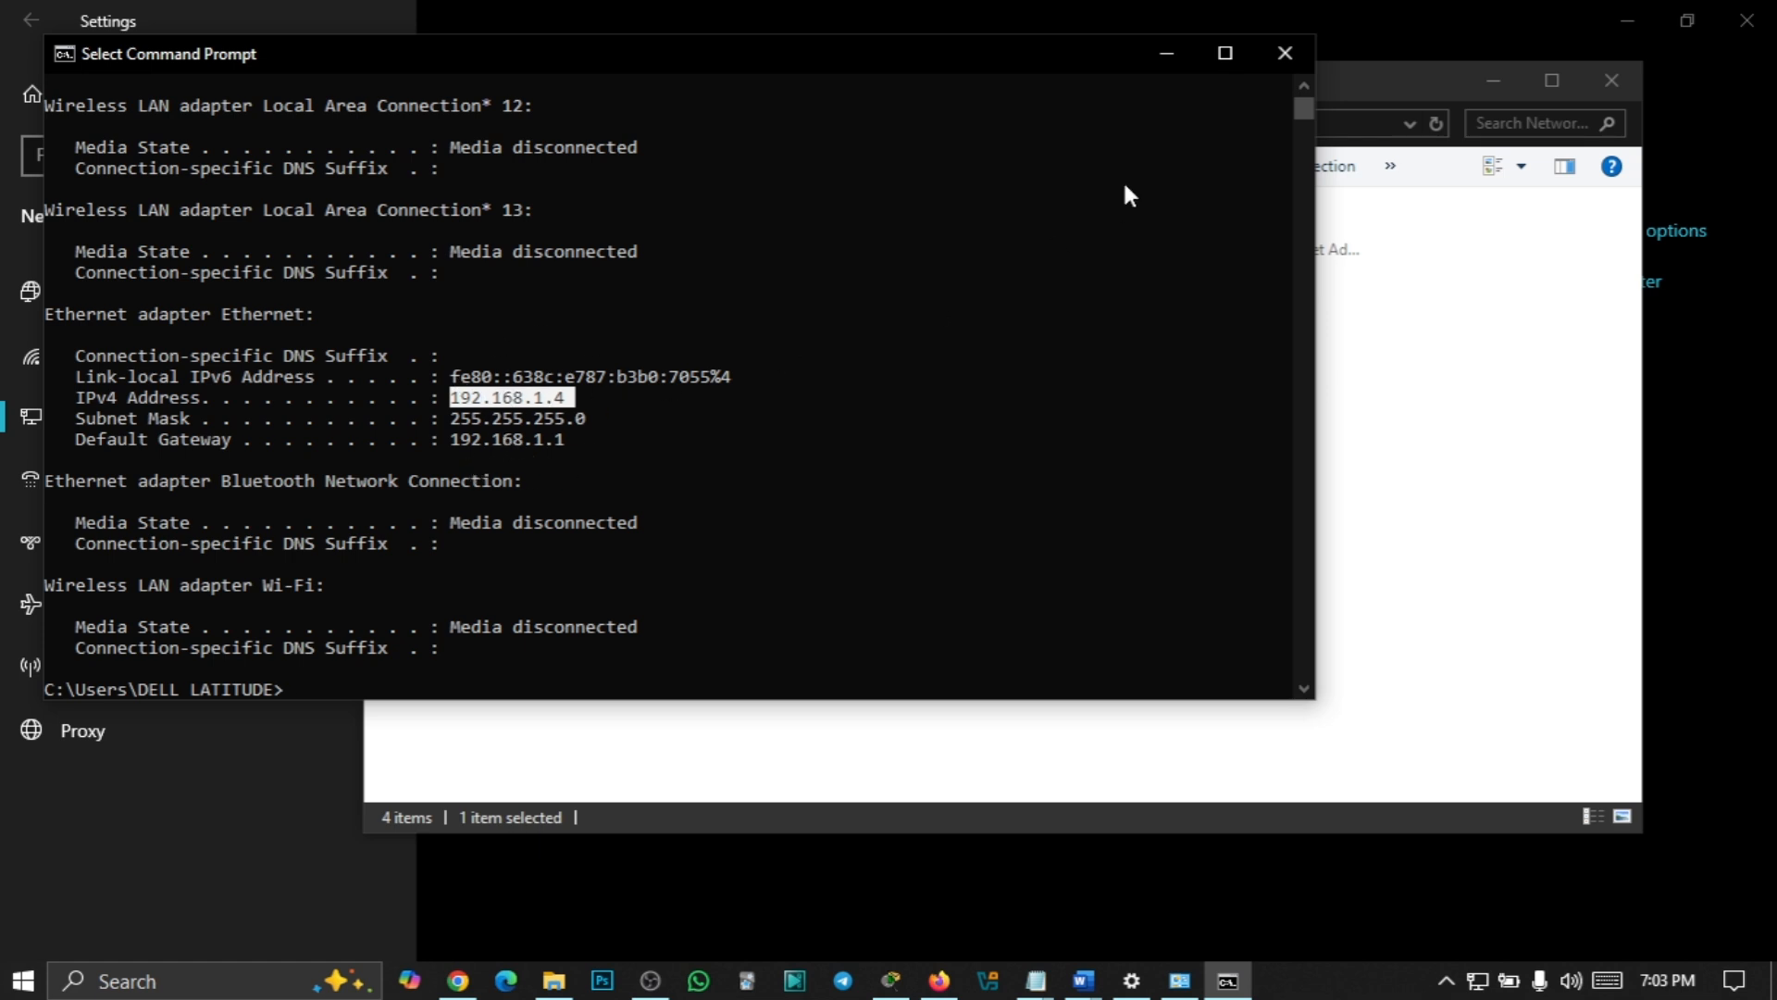
left_click(1168, 54)
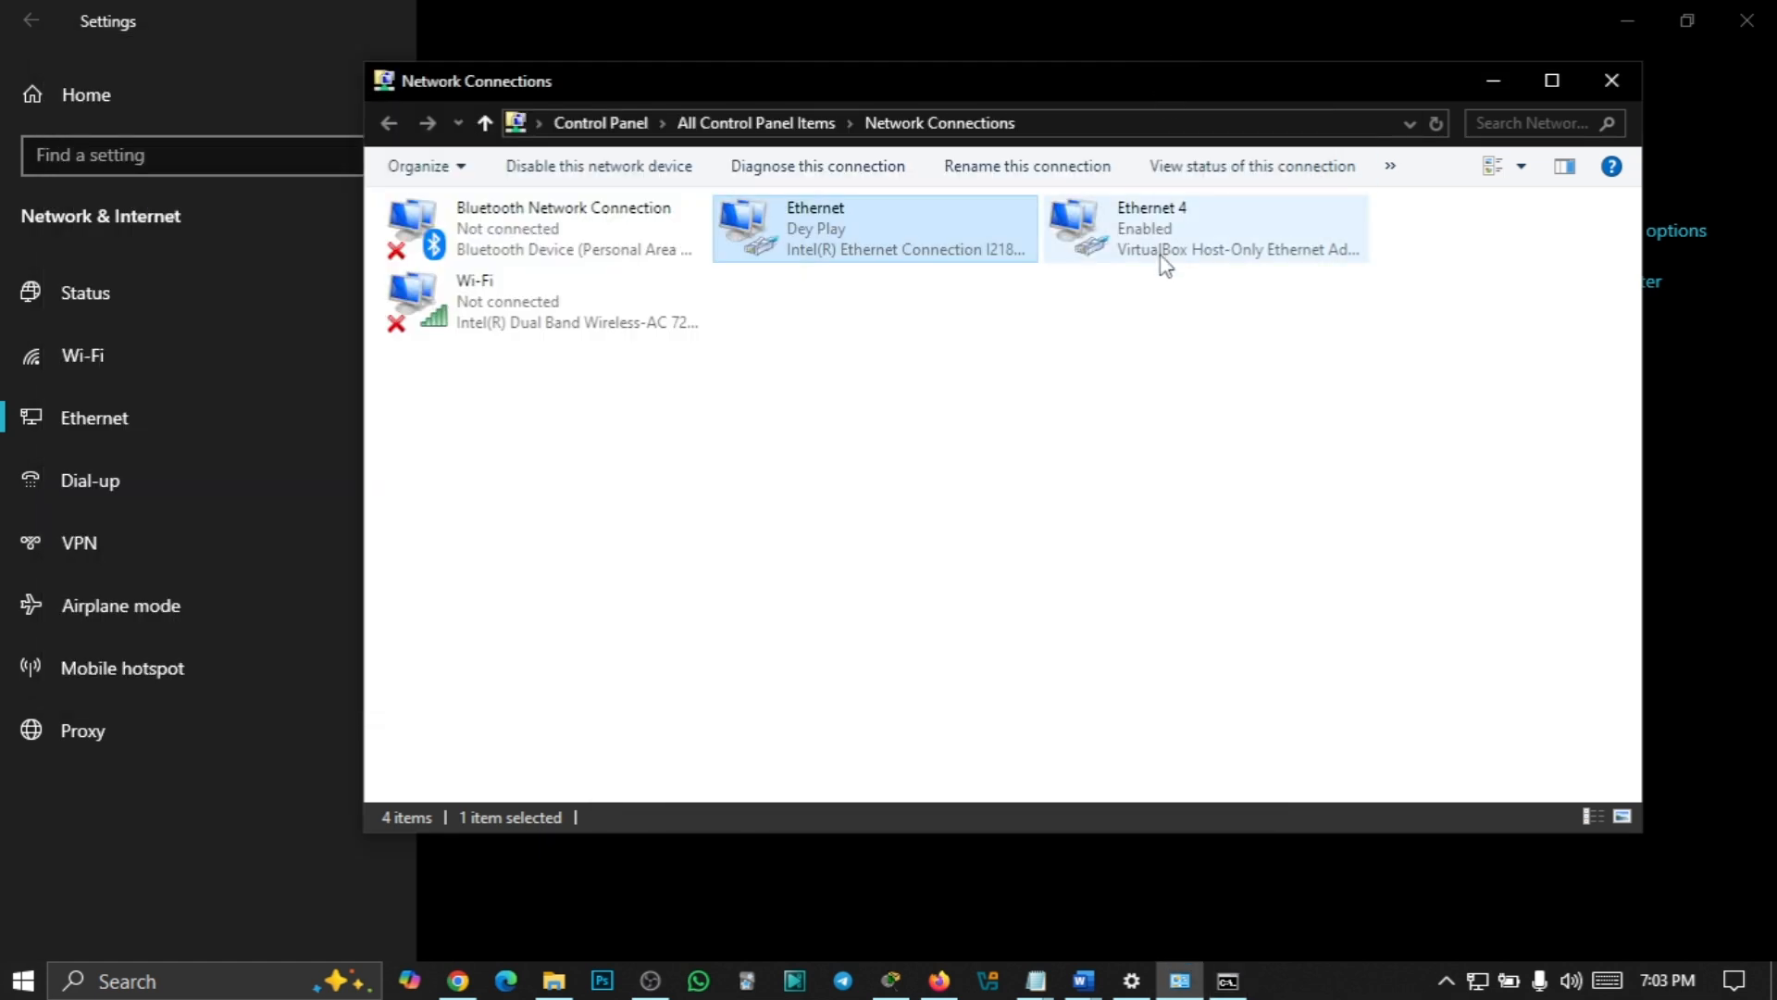
Open the Ethernet adapter's IPv4 properties and choose to obtain both the IP address and the DNS server address automatically
right_click(819, 223)
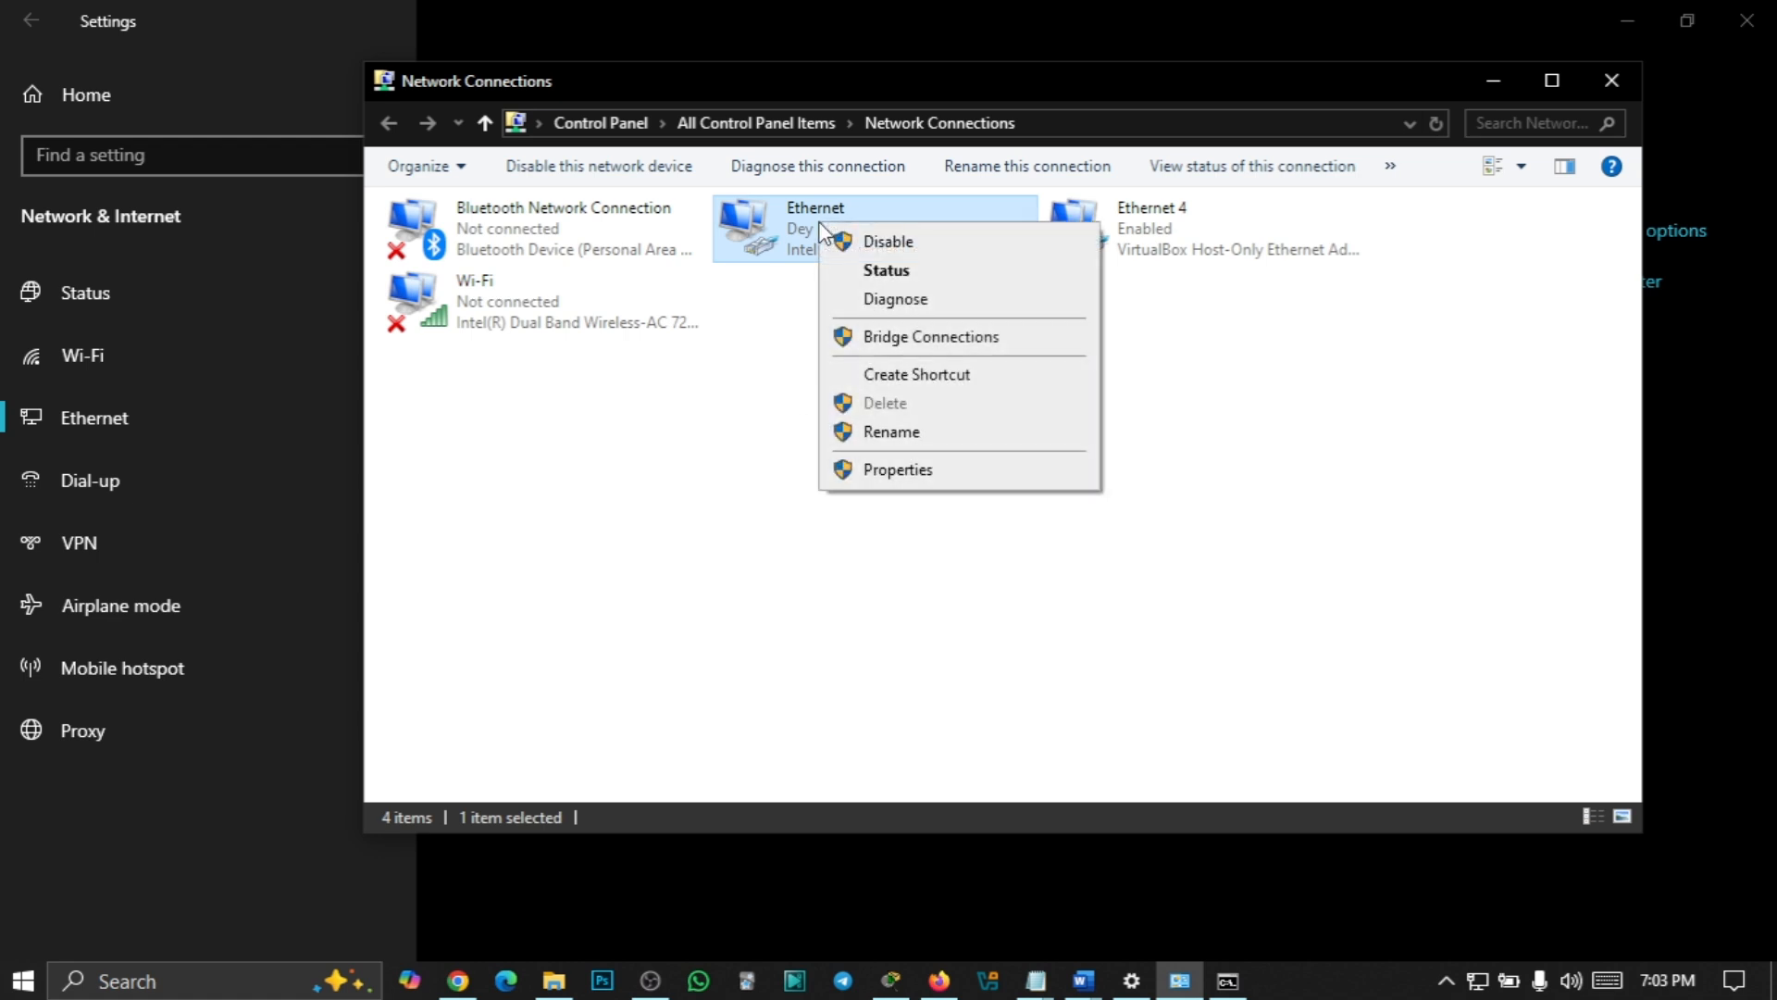
left_click(898, 470)
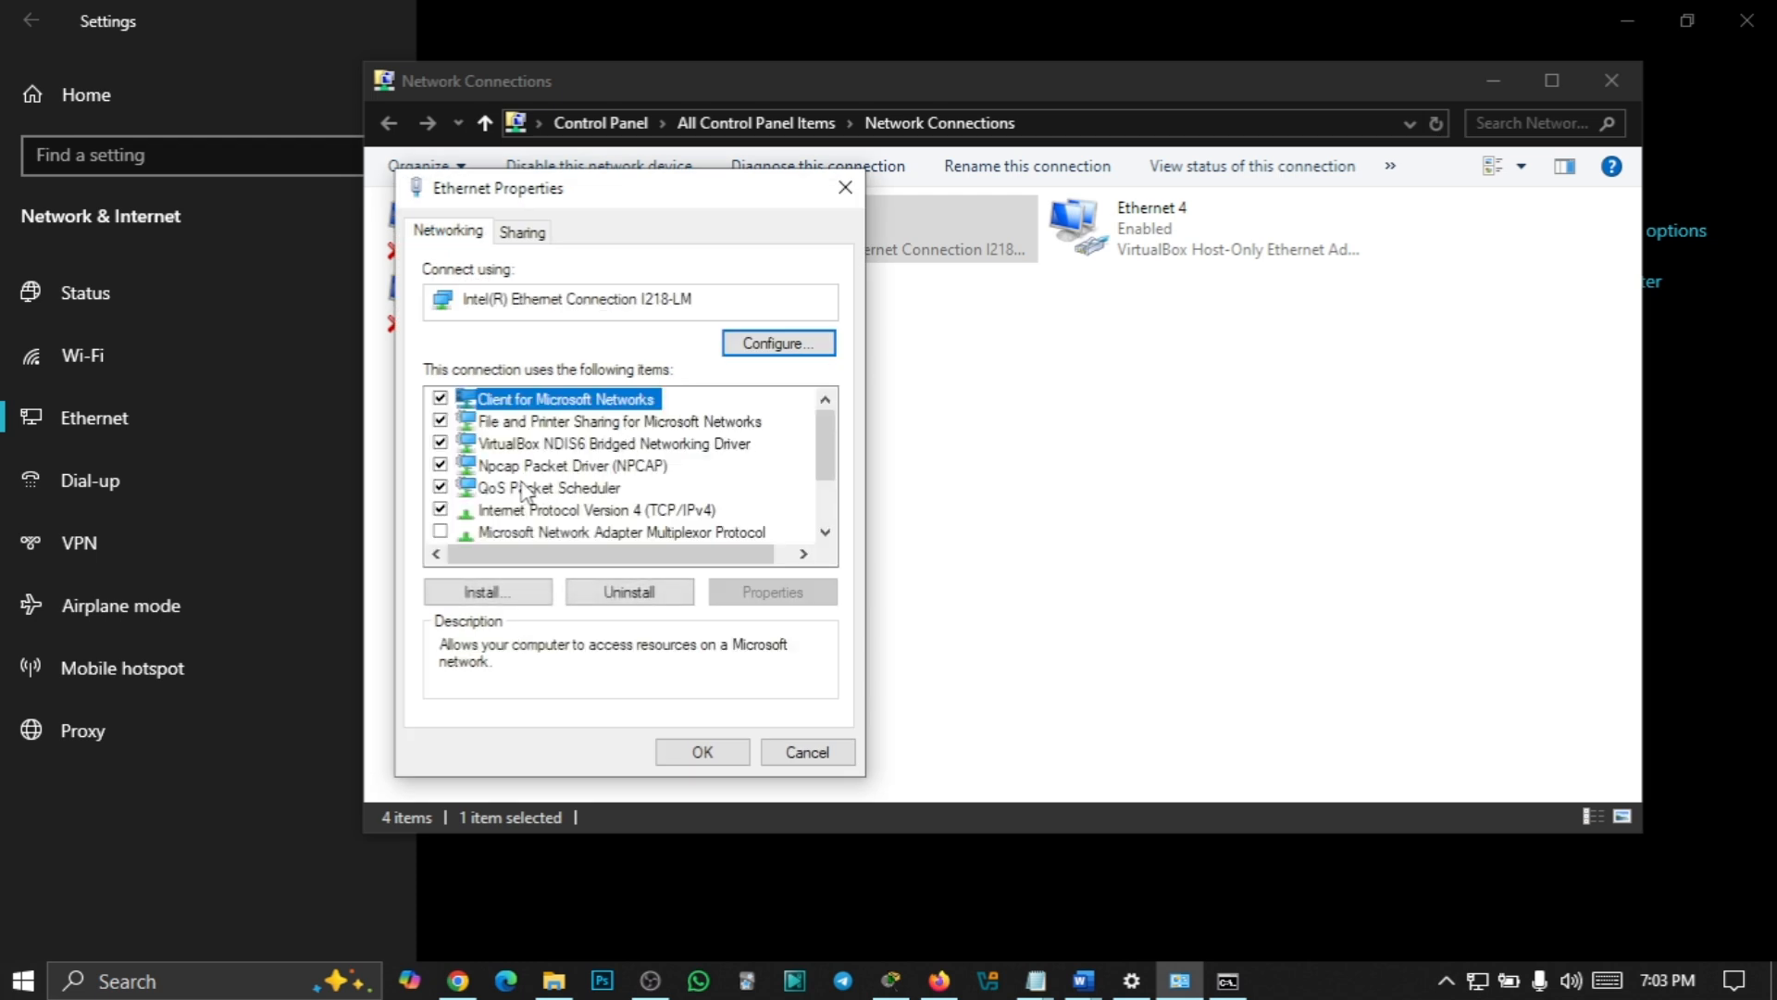
scroll(523, 509, "down", 2)
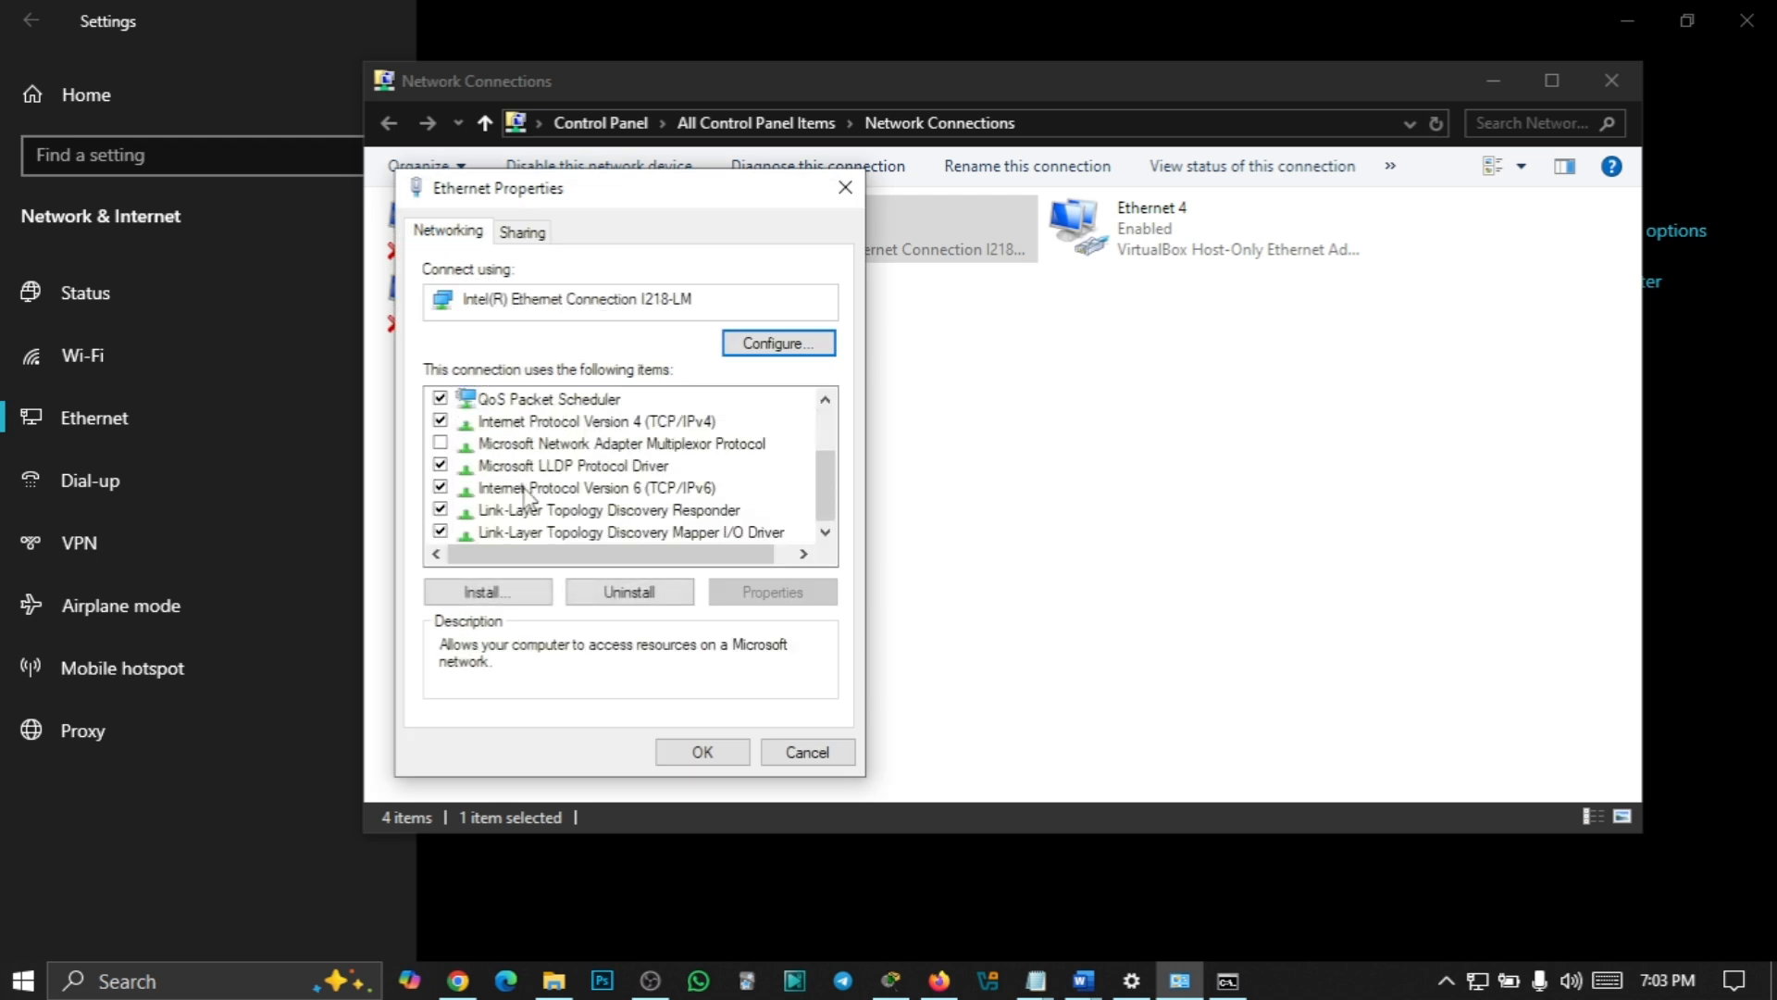
double_click(574, 432)
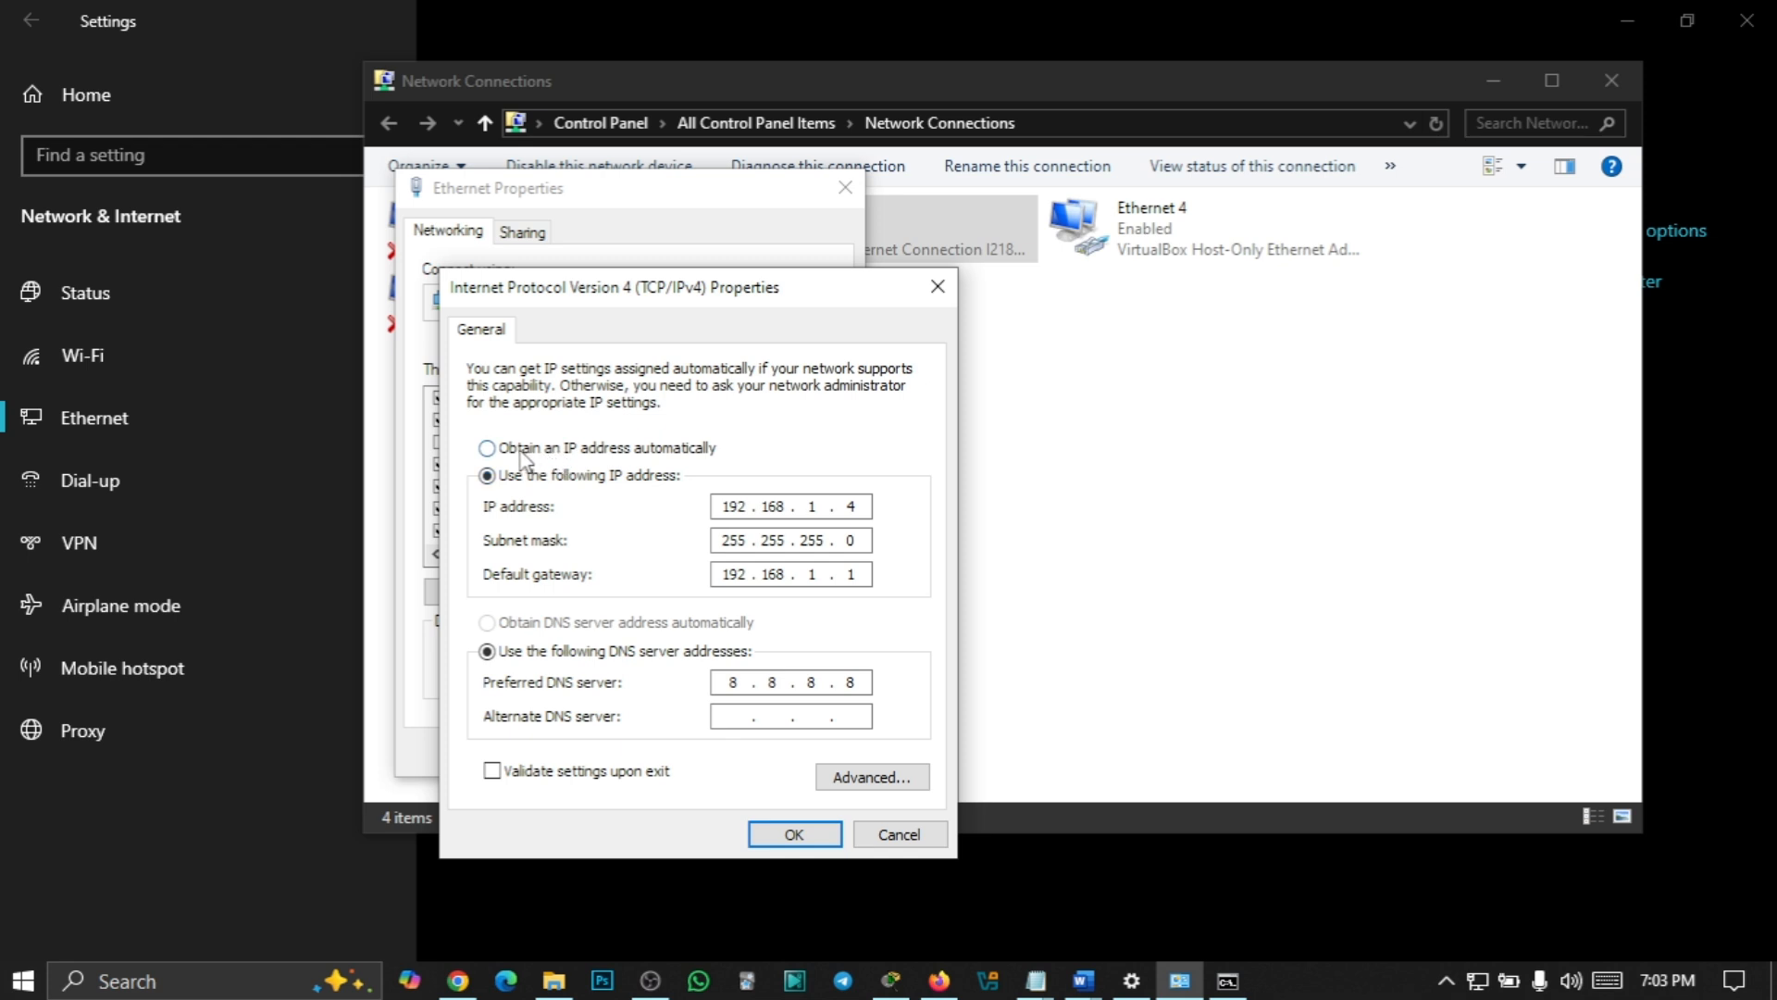
left_click(519, 450)
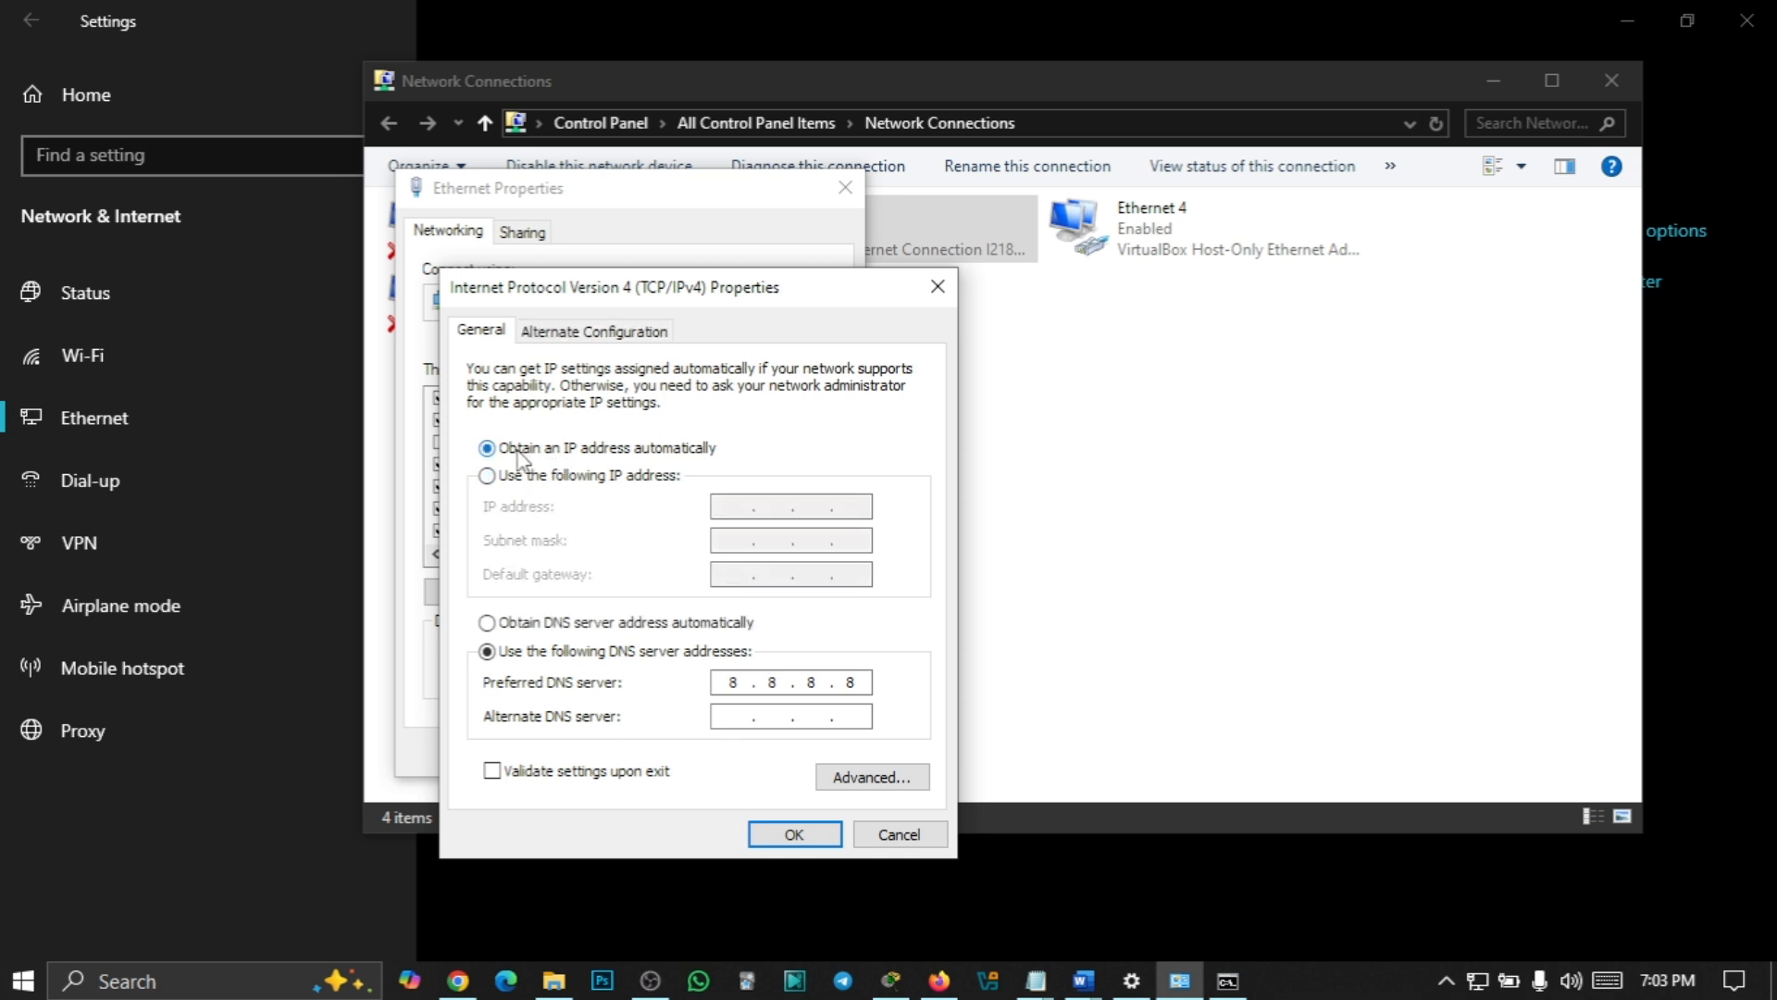
left_click(530, 623)
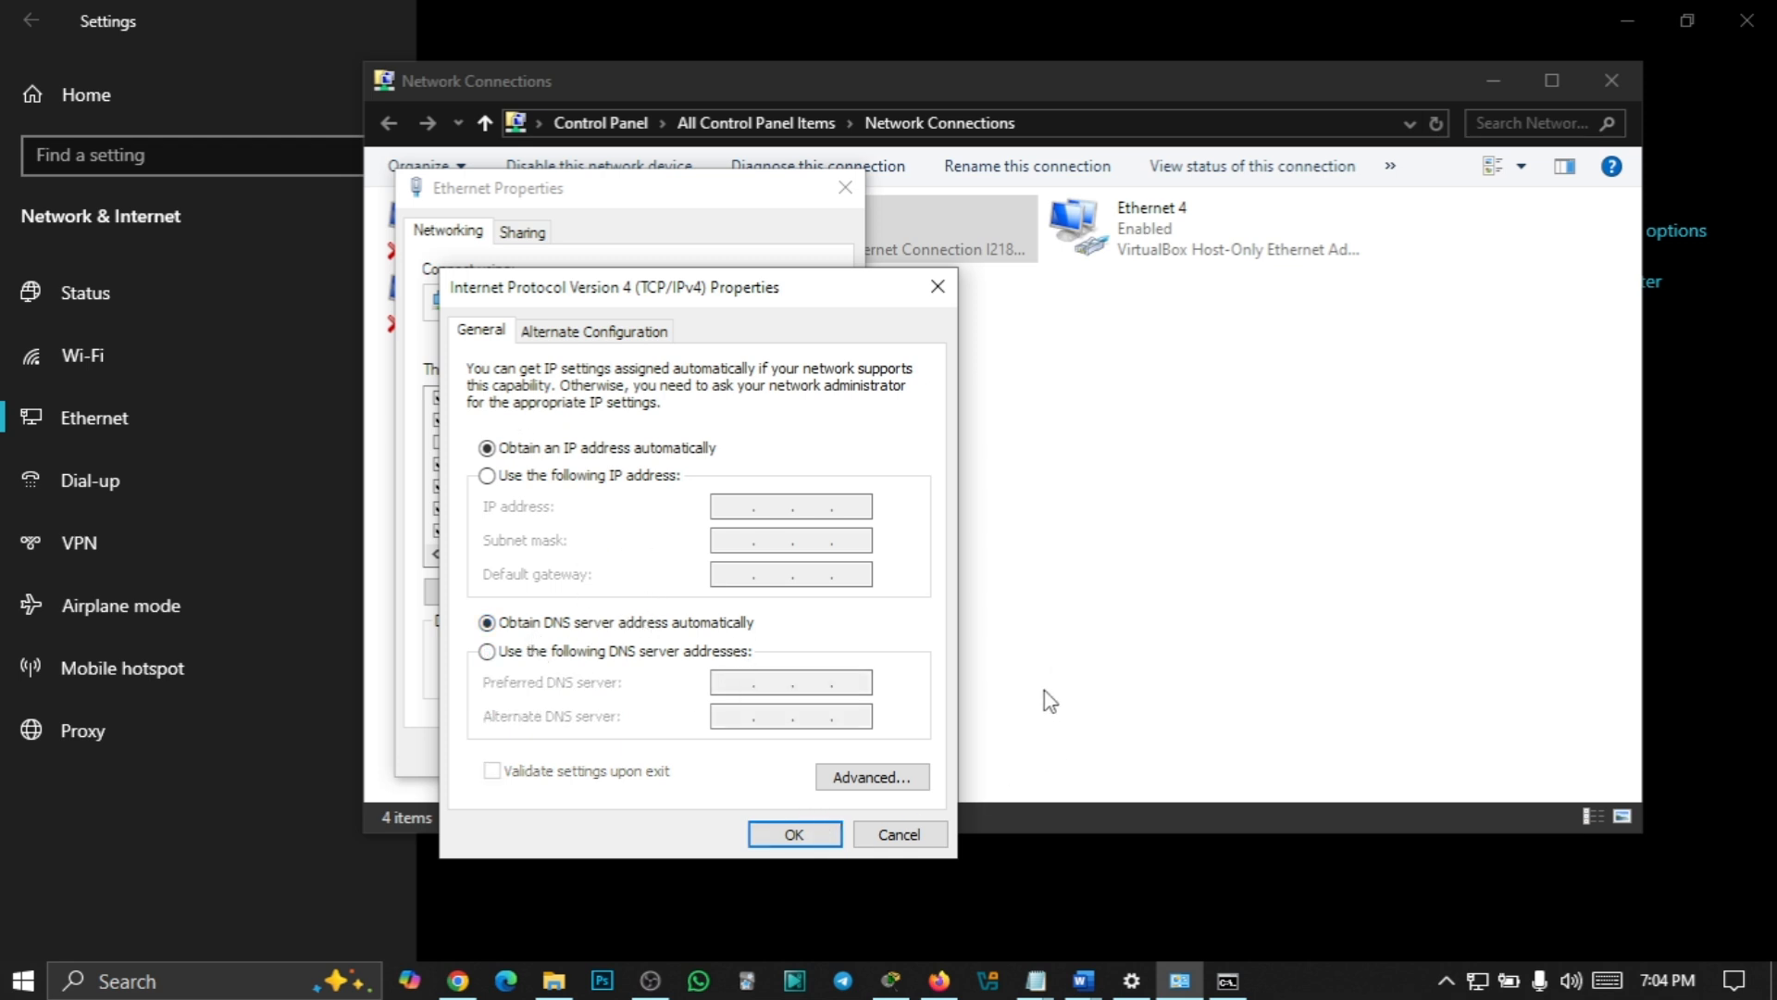
Switch to Firefox, log in to the router page at 192.168.1.1 and review the DHCP details on its home page
left_click(940, 980)
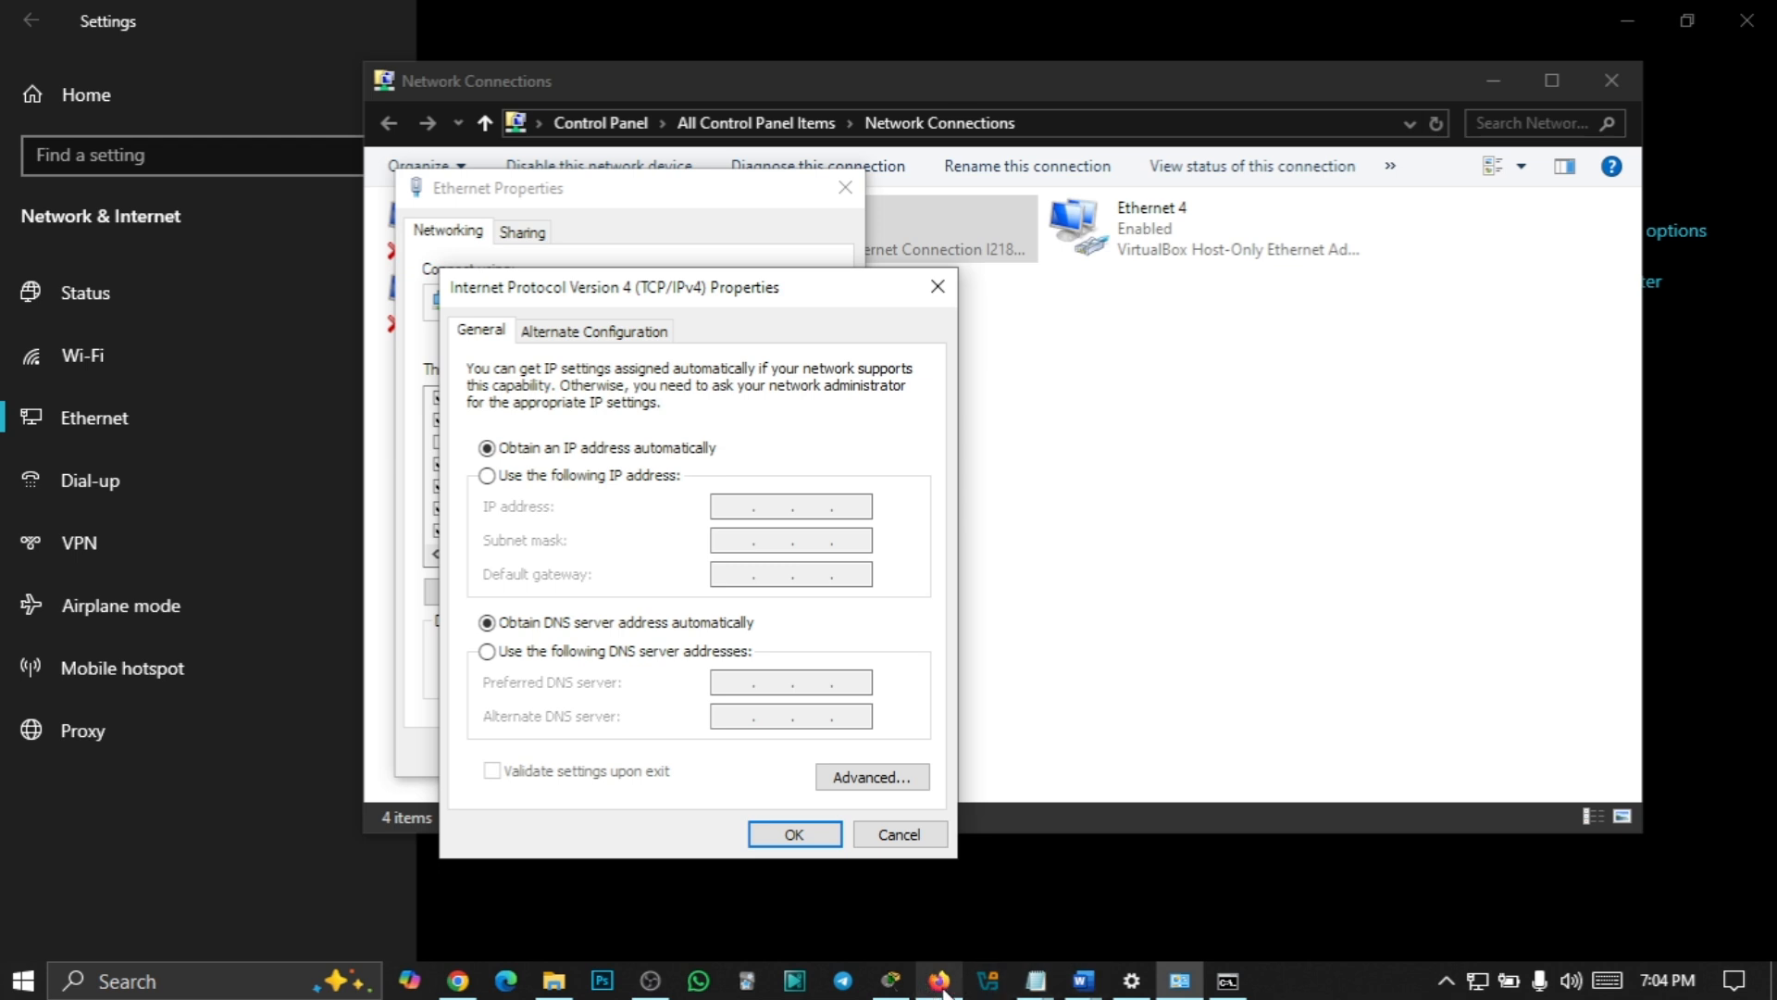
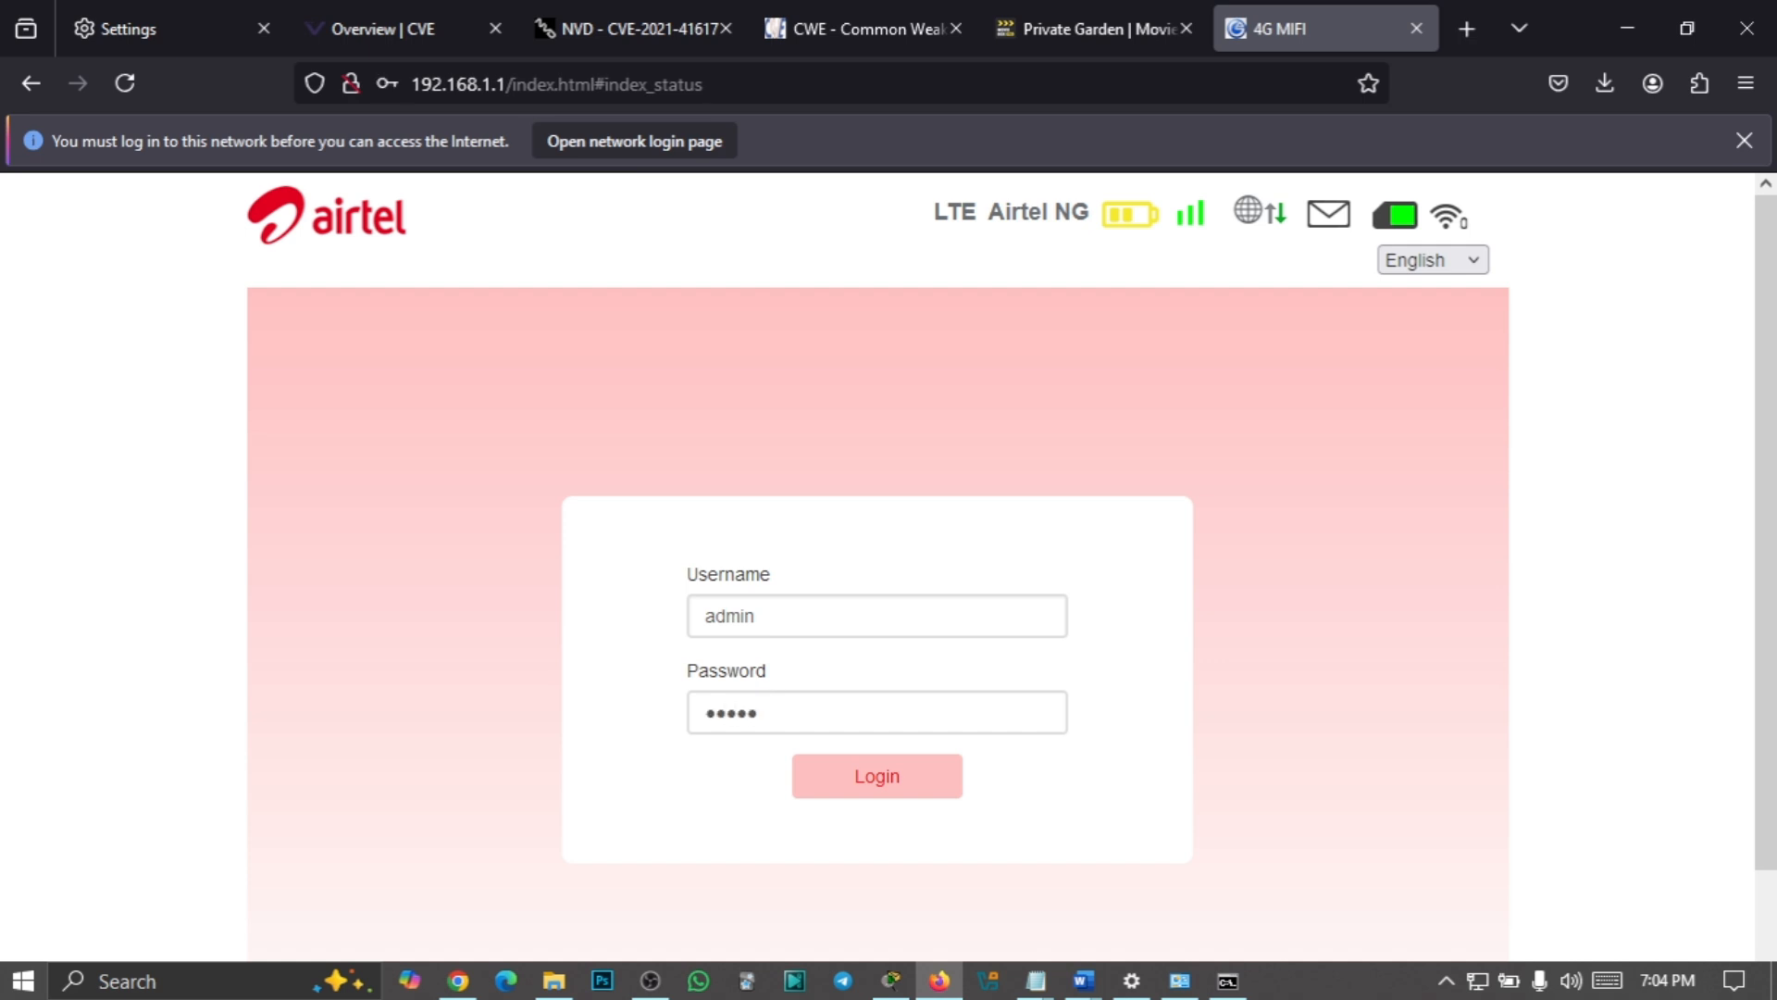
left_click(880, 776)
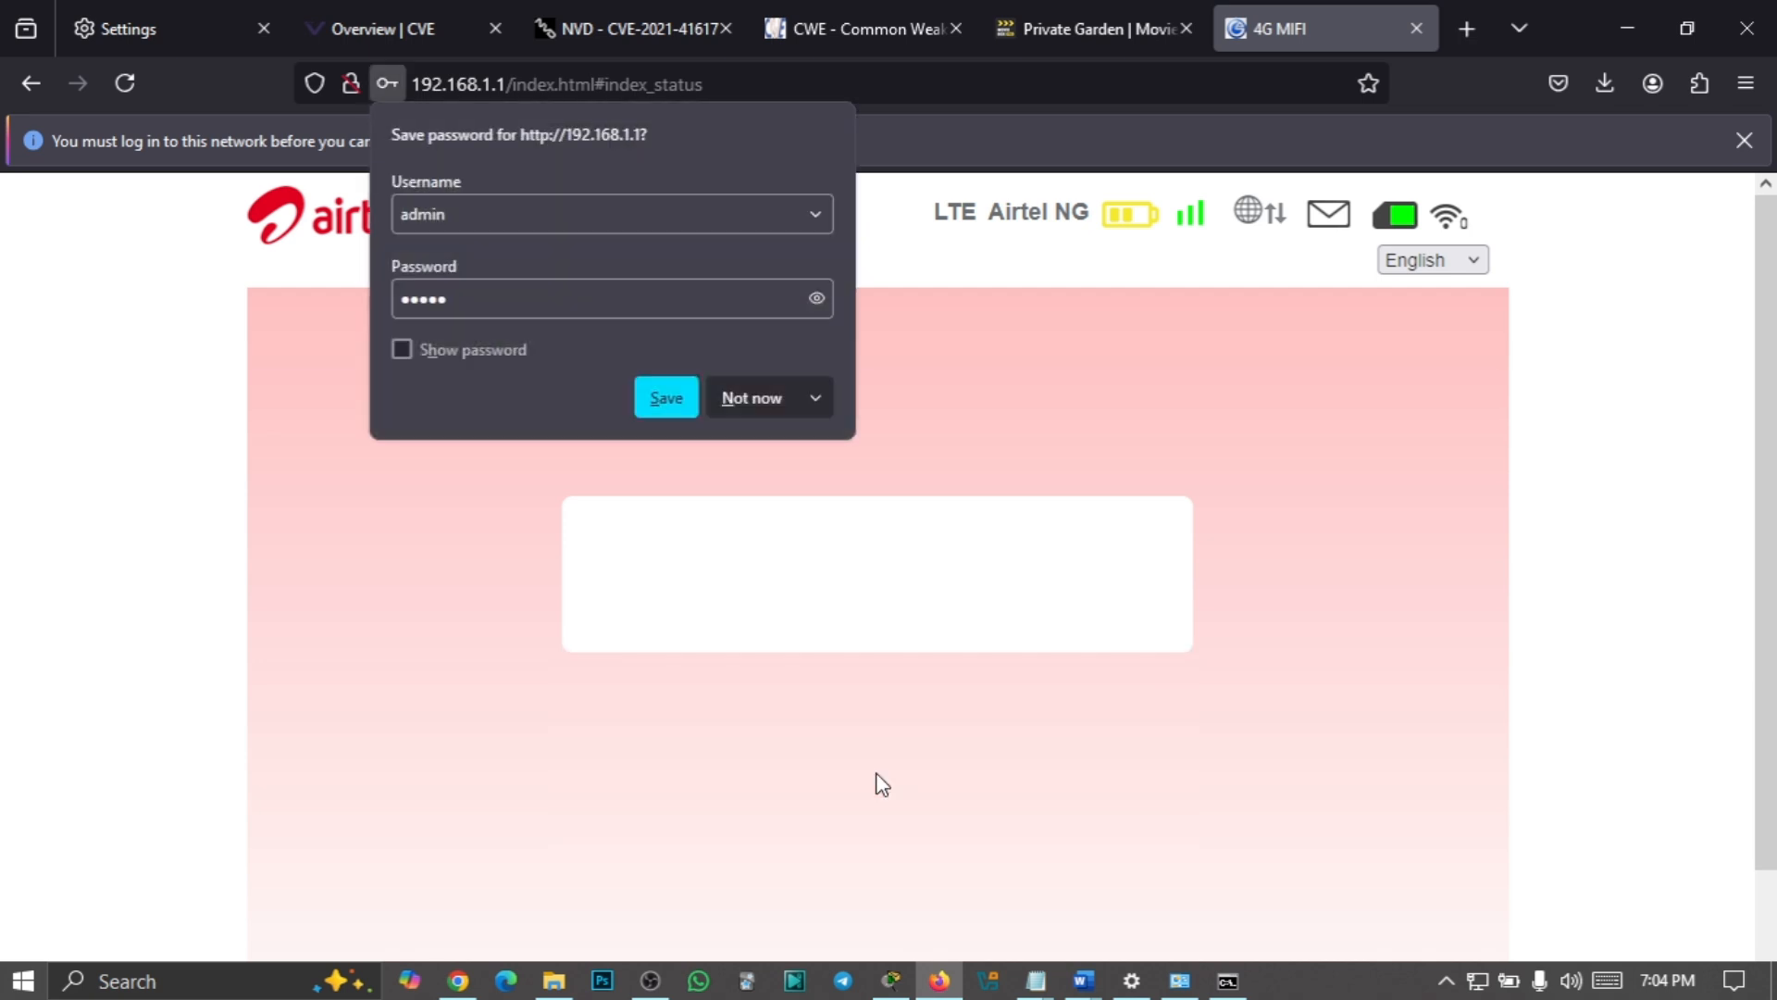
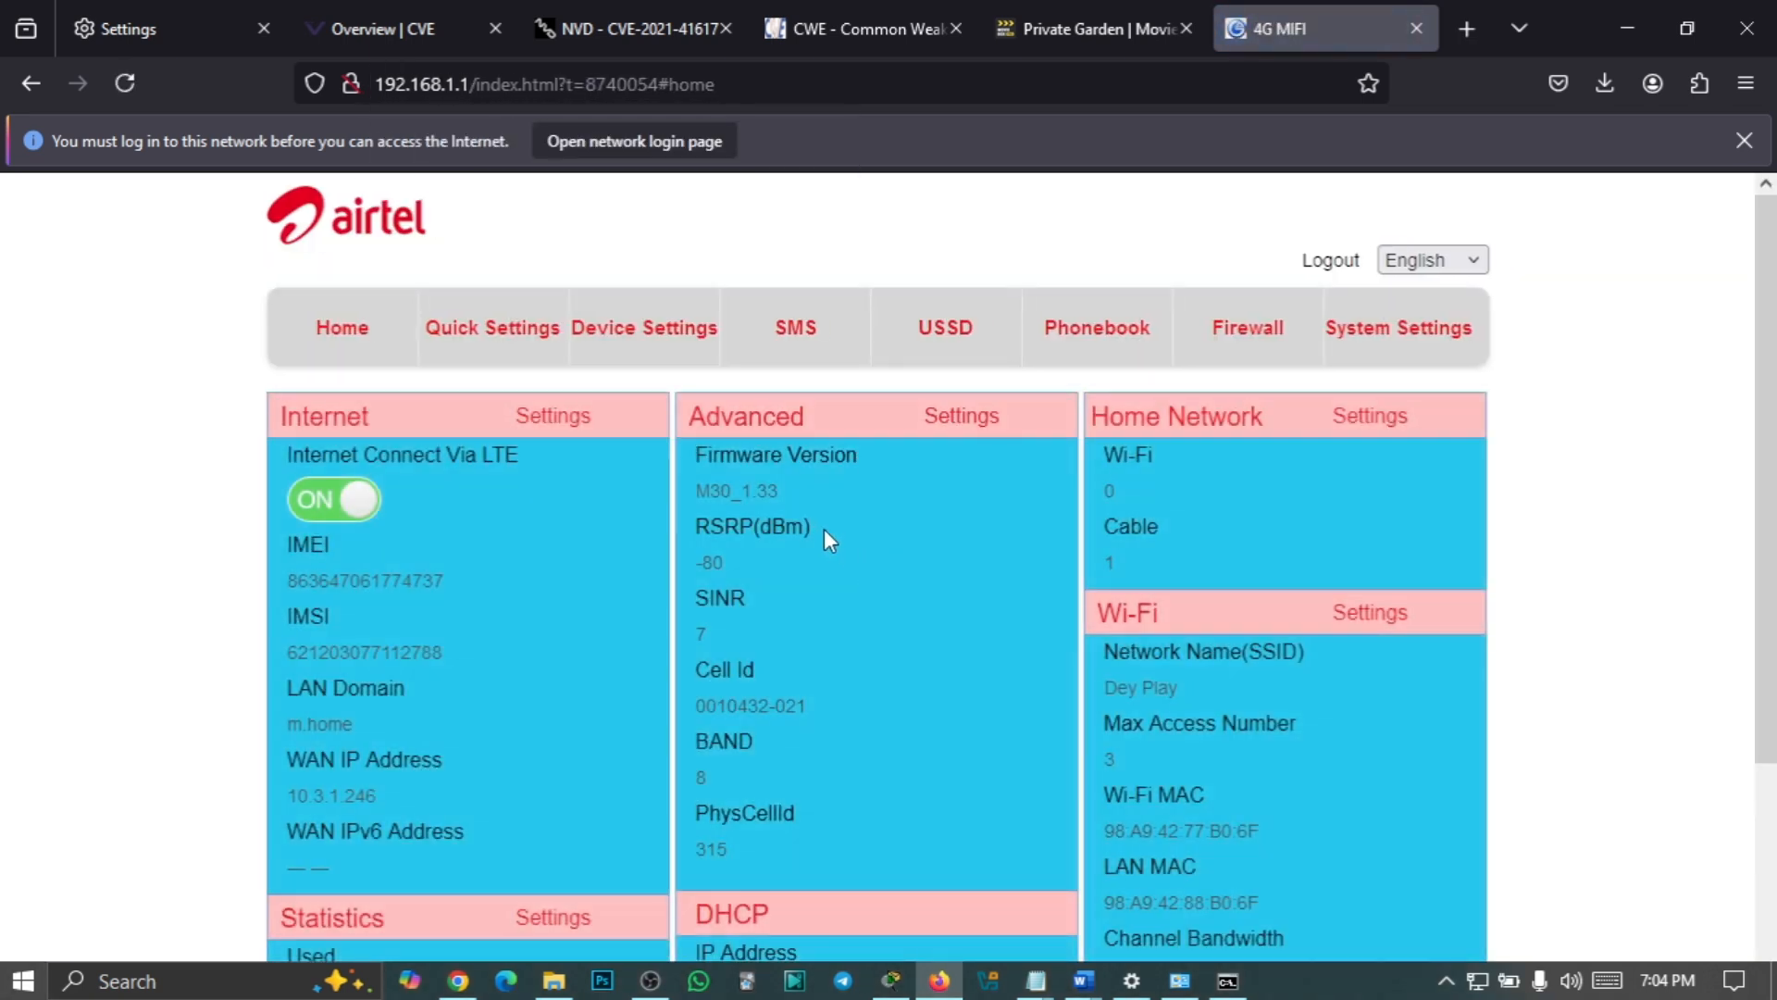
scroll(795, 452, "down", 3)
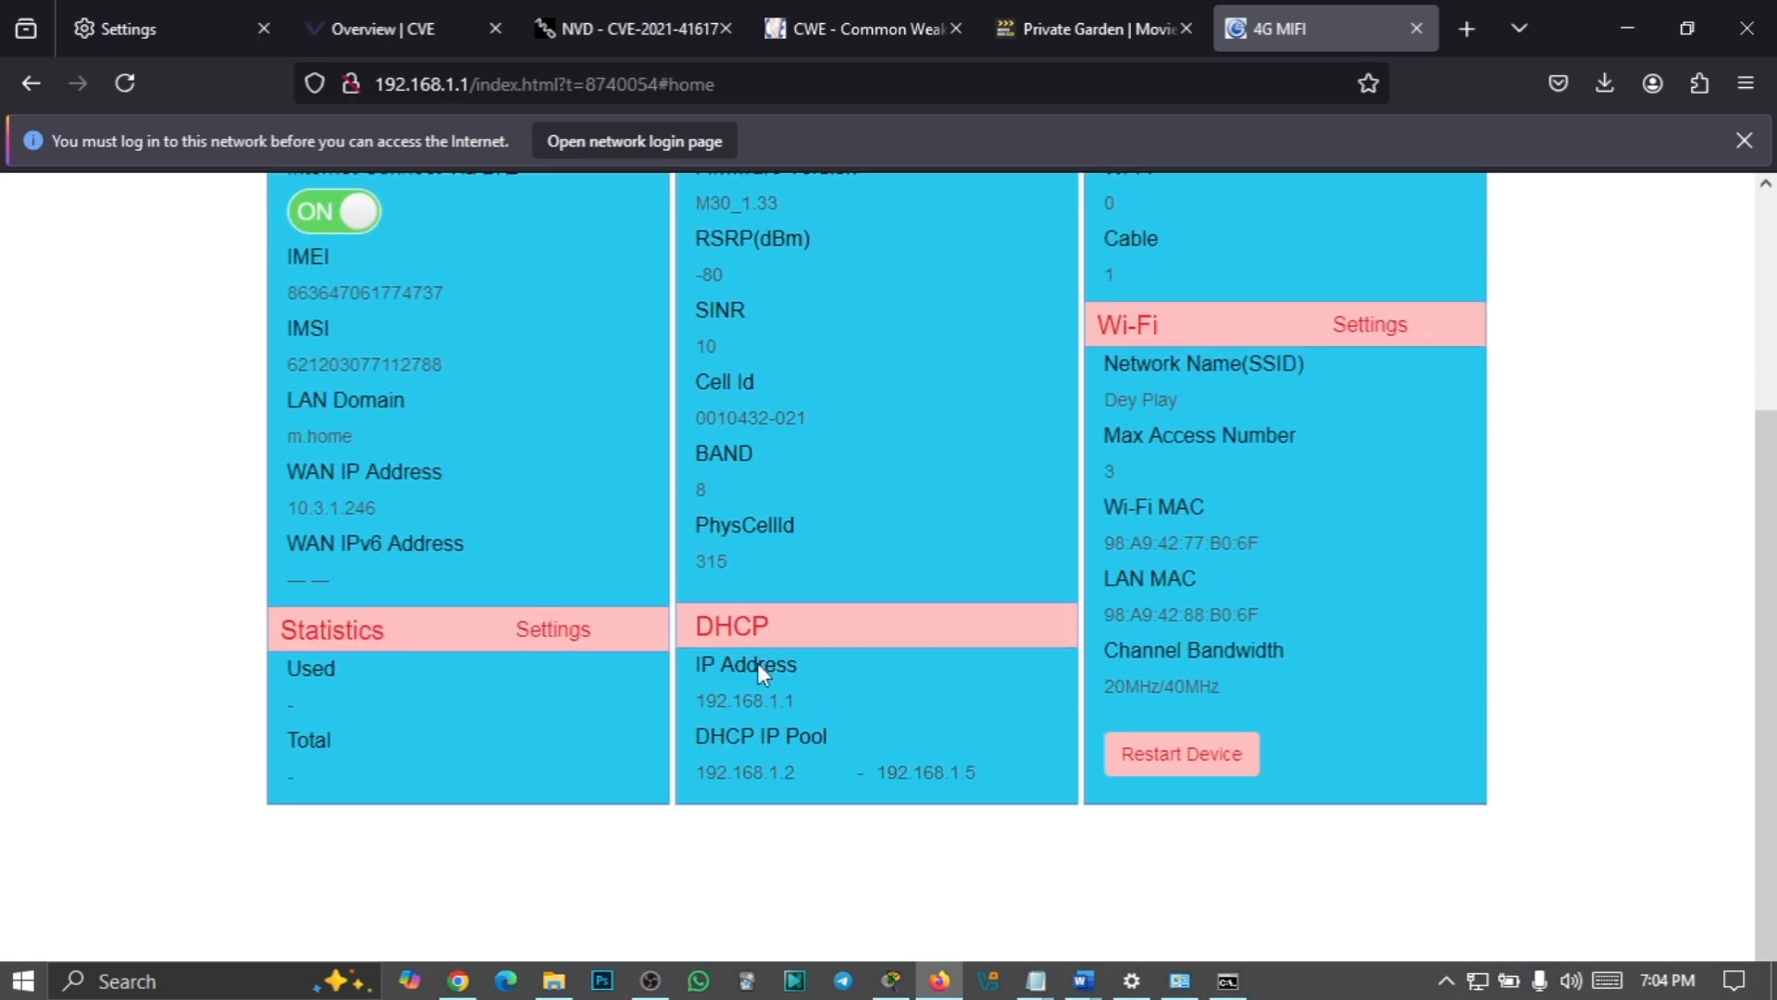
scroll(753, 658, "up", 3)
scroll(881, 679, "down", 3)
scroll(742, 652, "up", 3)
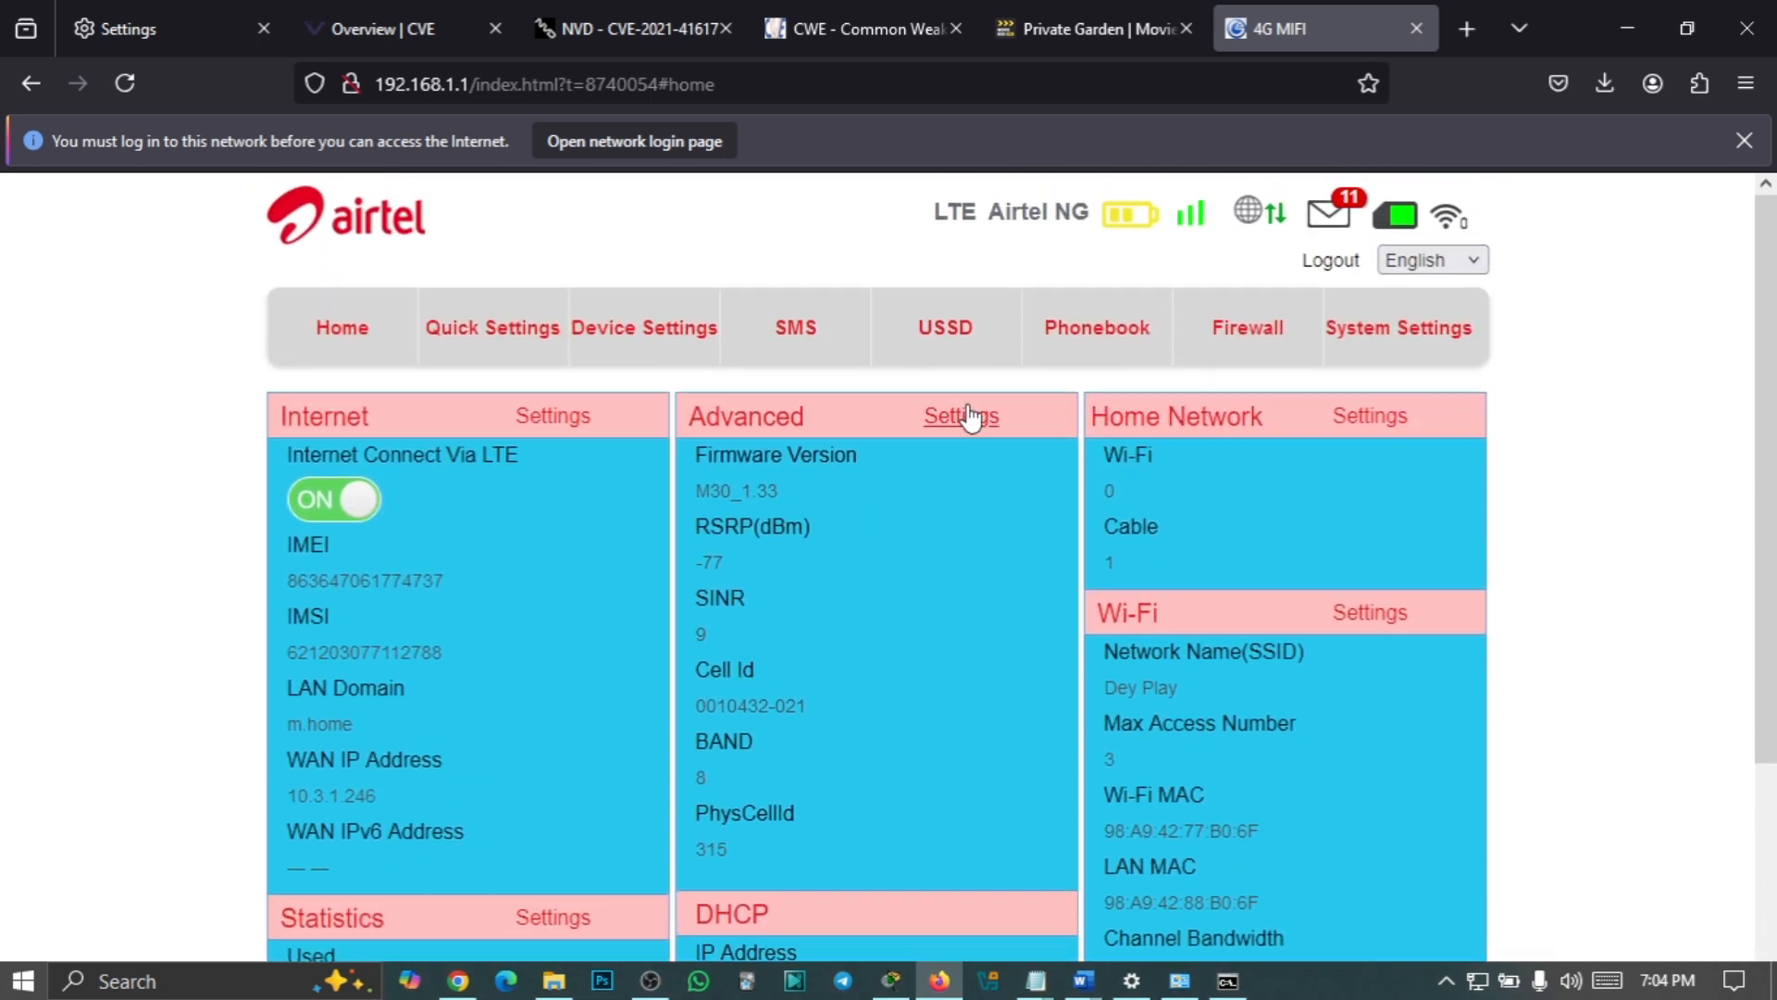
Open the DHCP page of the router's advanced settings and enable the DHCP server
left_click(967, 416)
scroll(804, 659, "down", 3)
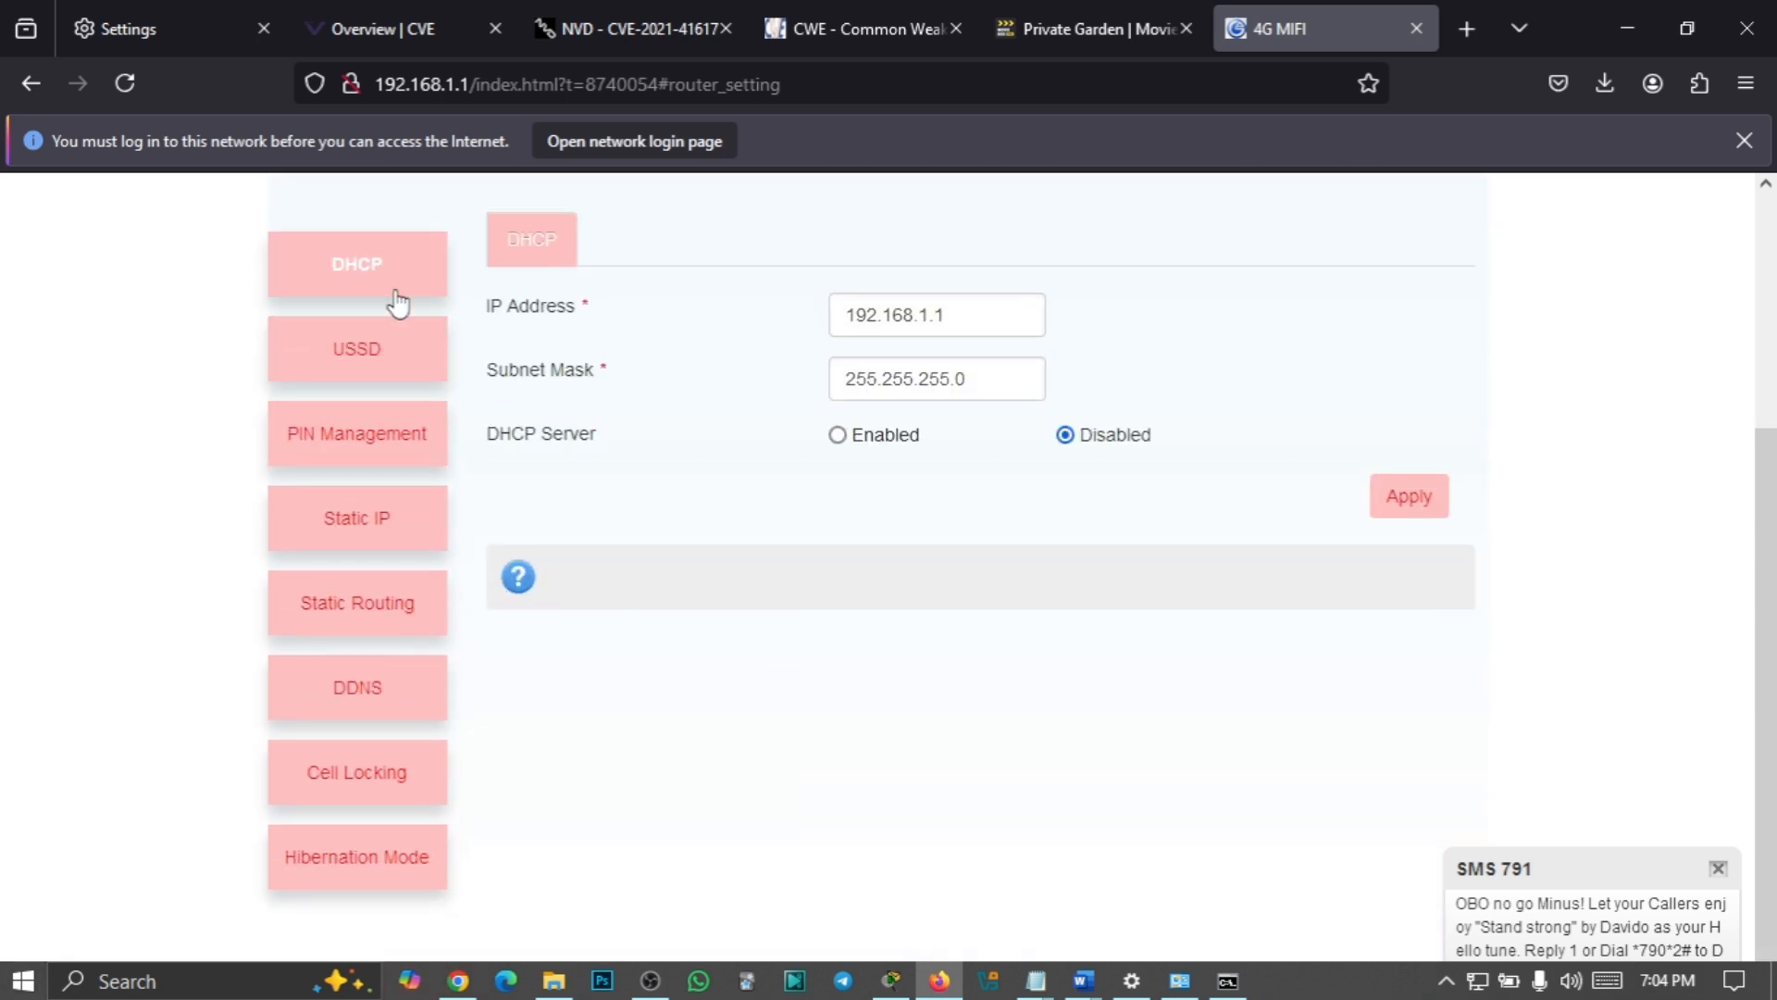
scroll(354, 324, "up", 1)
left_click(348, 406)
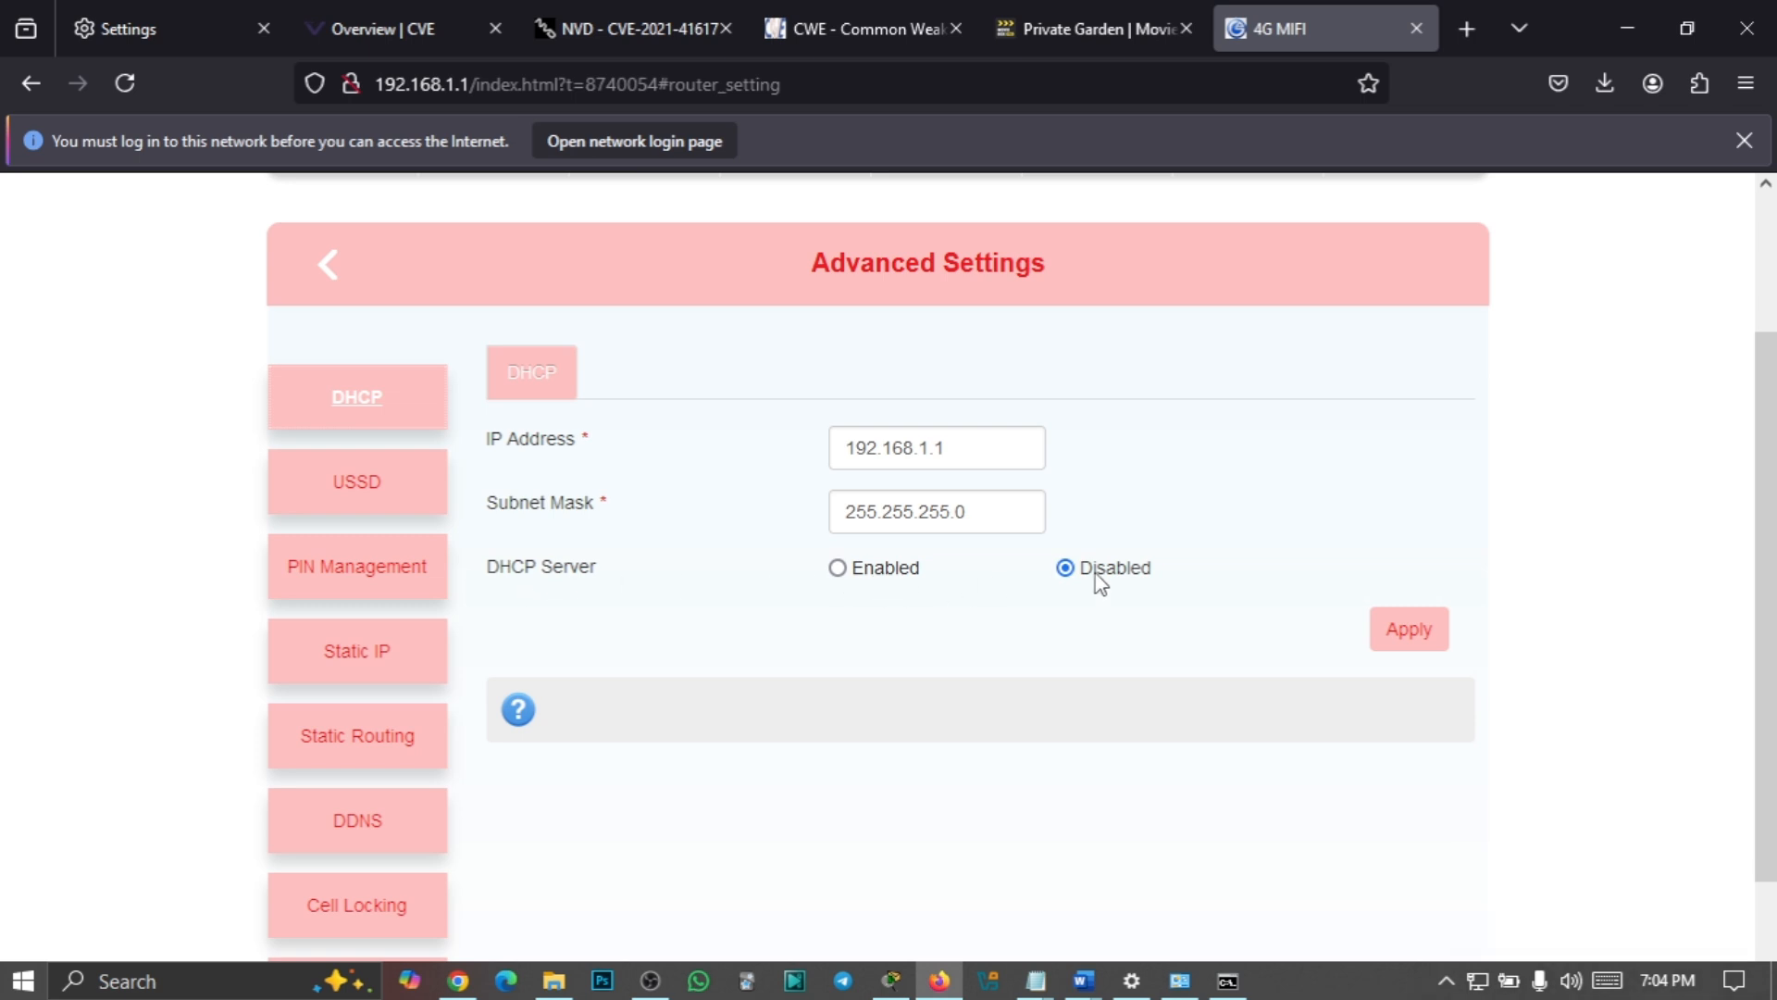
left_click(838, 568)
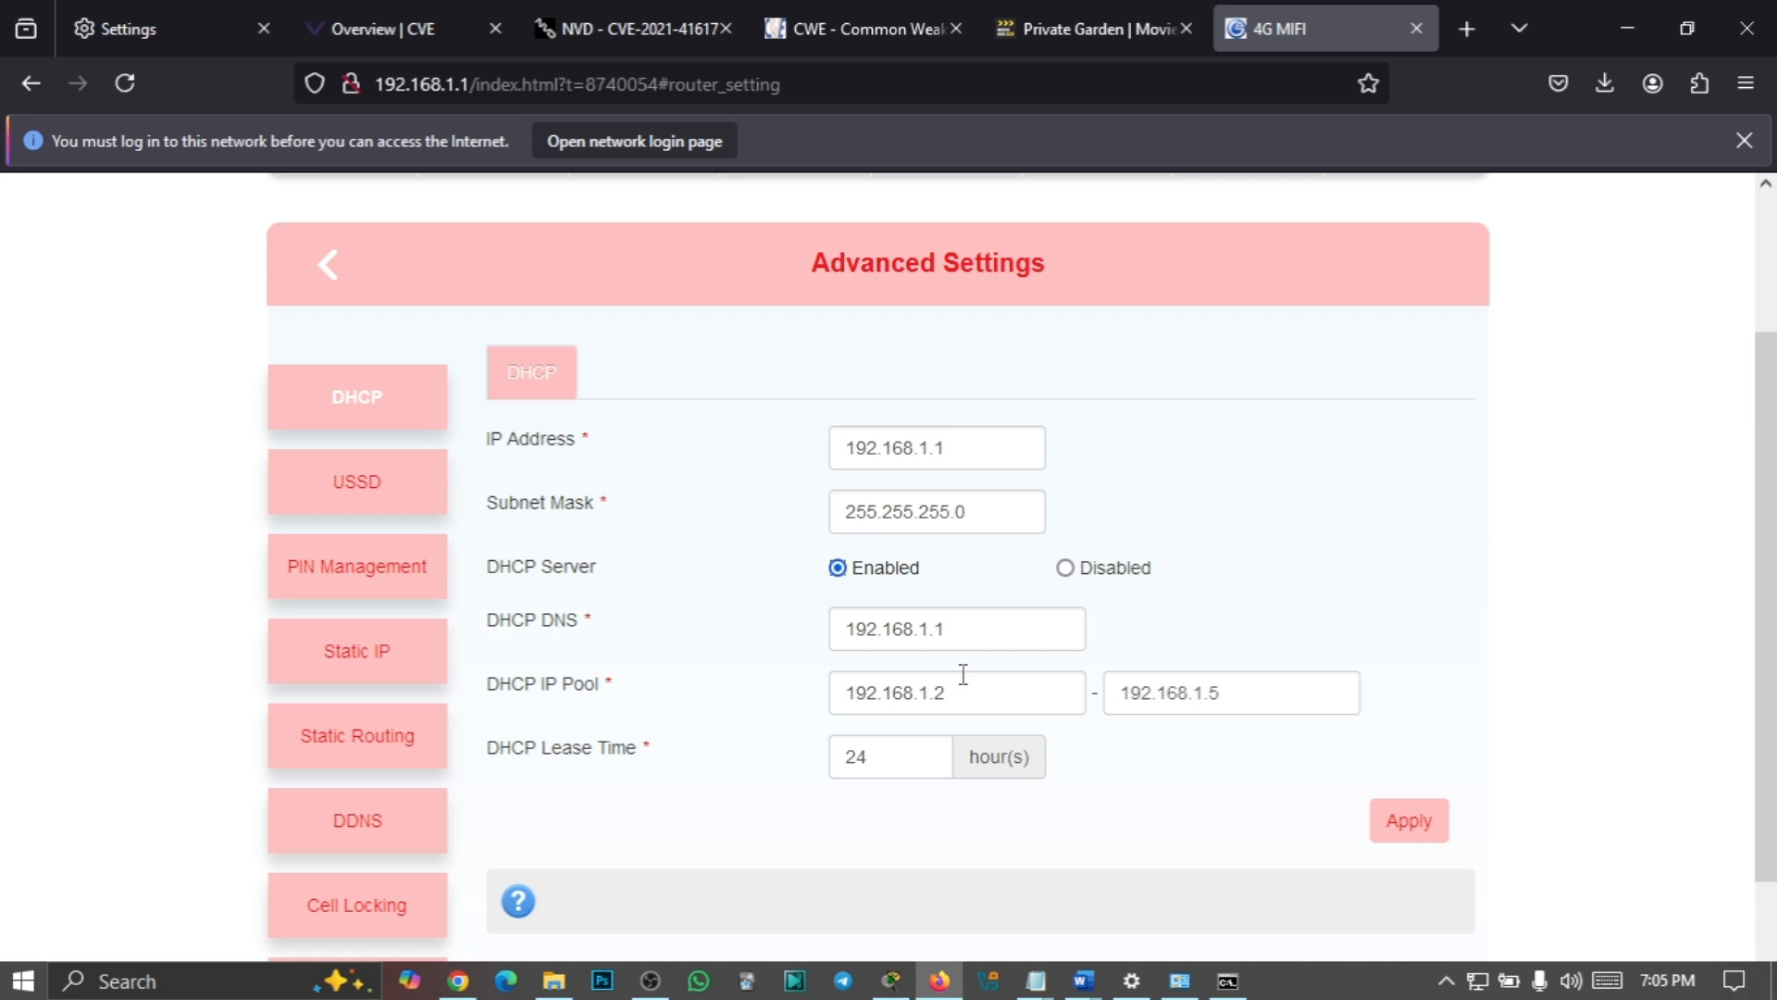
left_click_drag(964, 629, 847, 628)
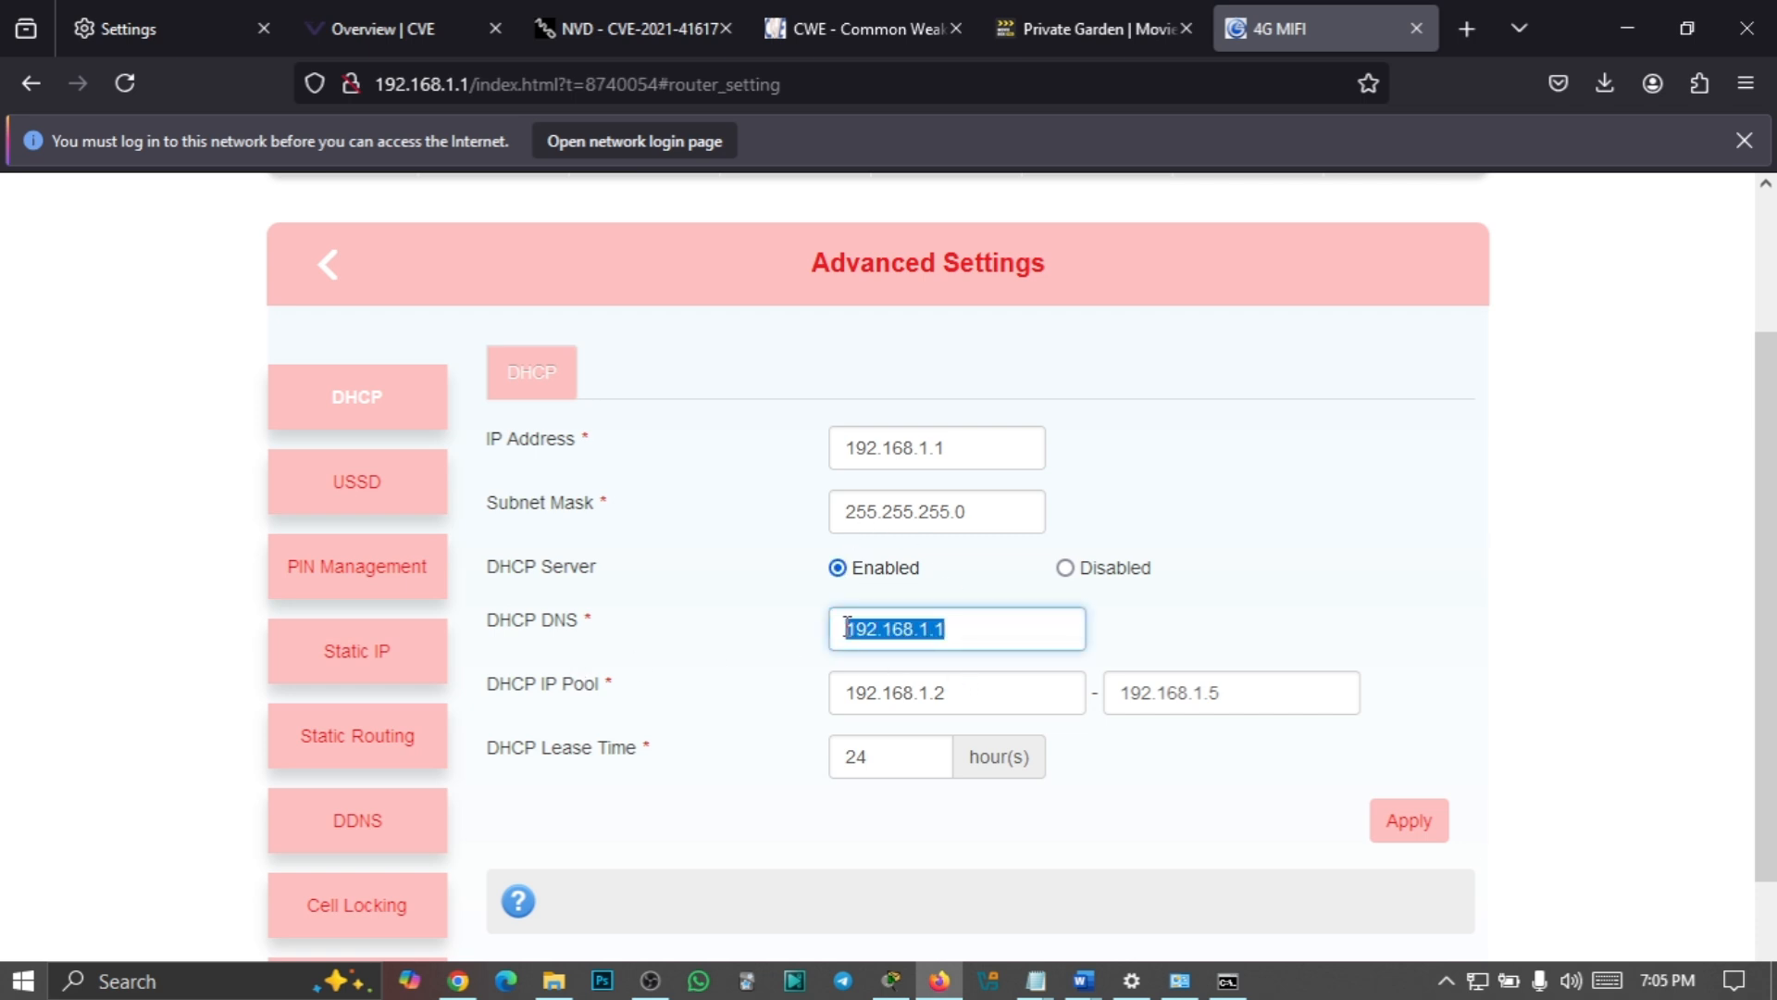
left_click(957, 628)
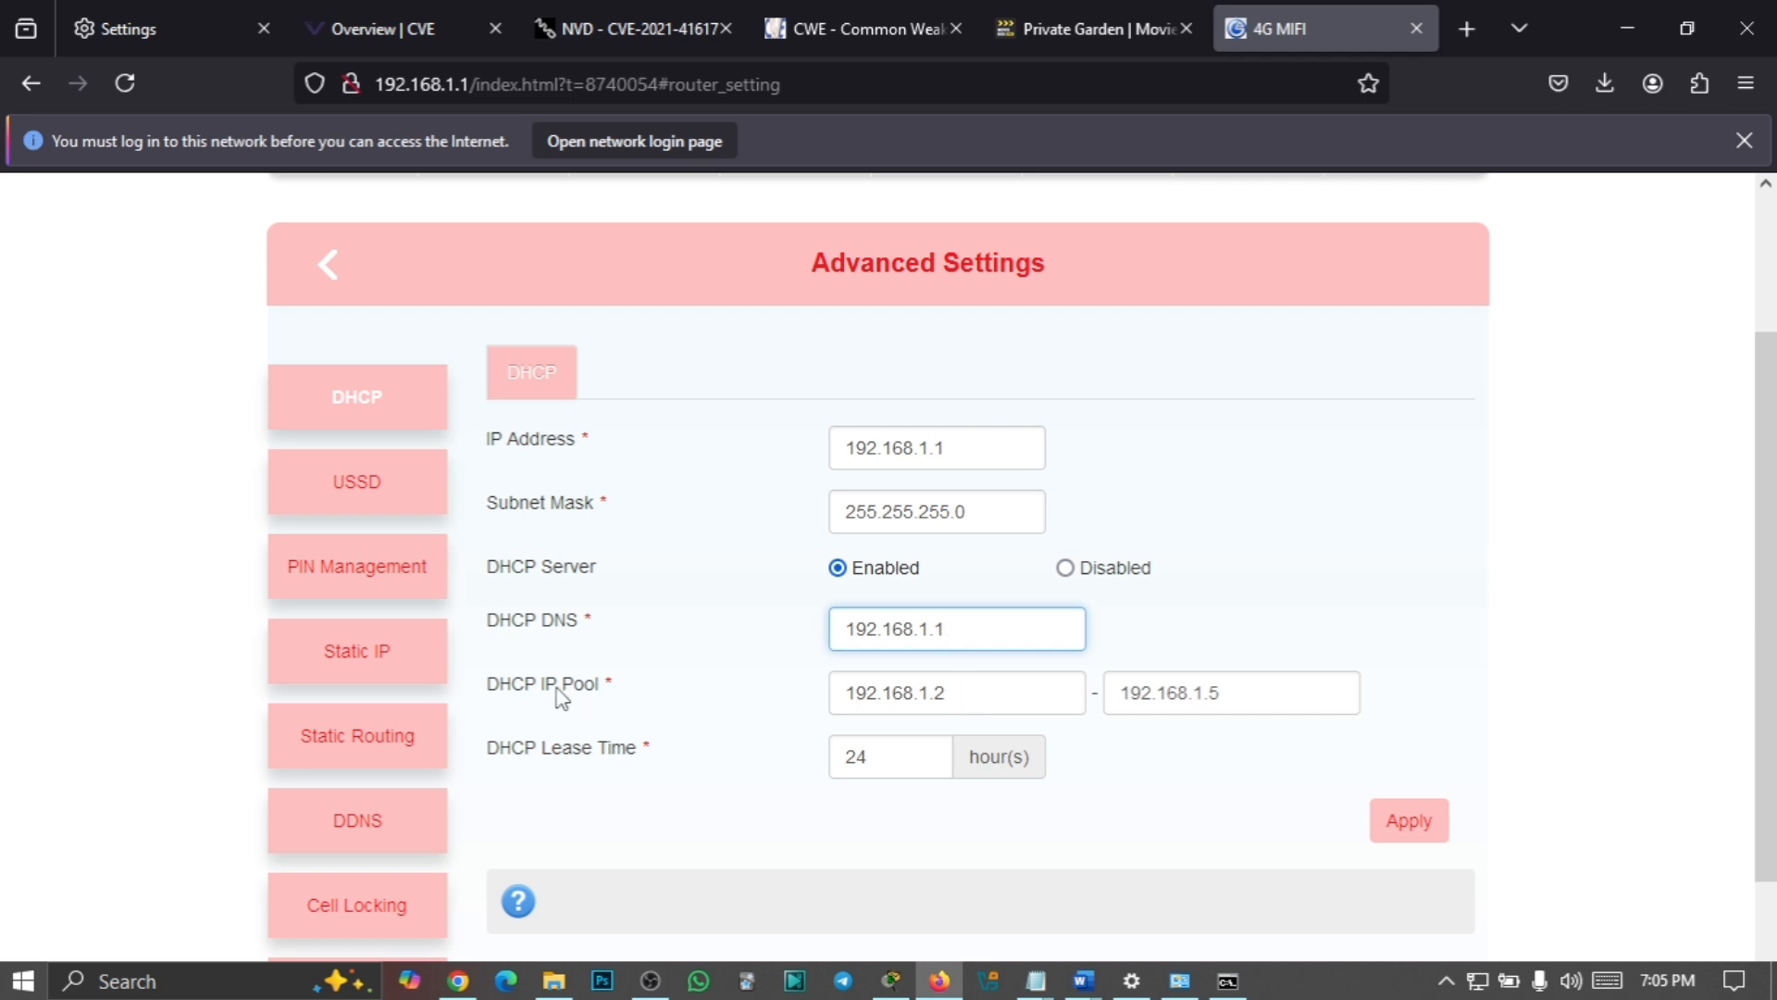
Set the DHCP IP pool to run from 192.168.1.10 to 192.168.1.20
left_click(947, 694)
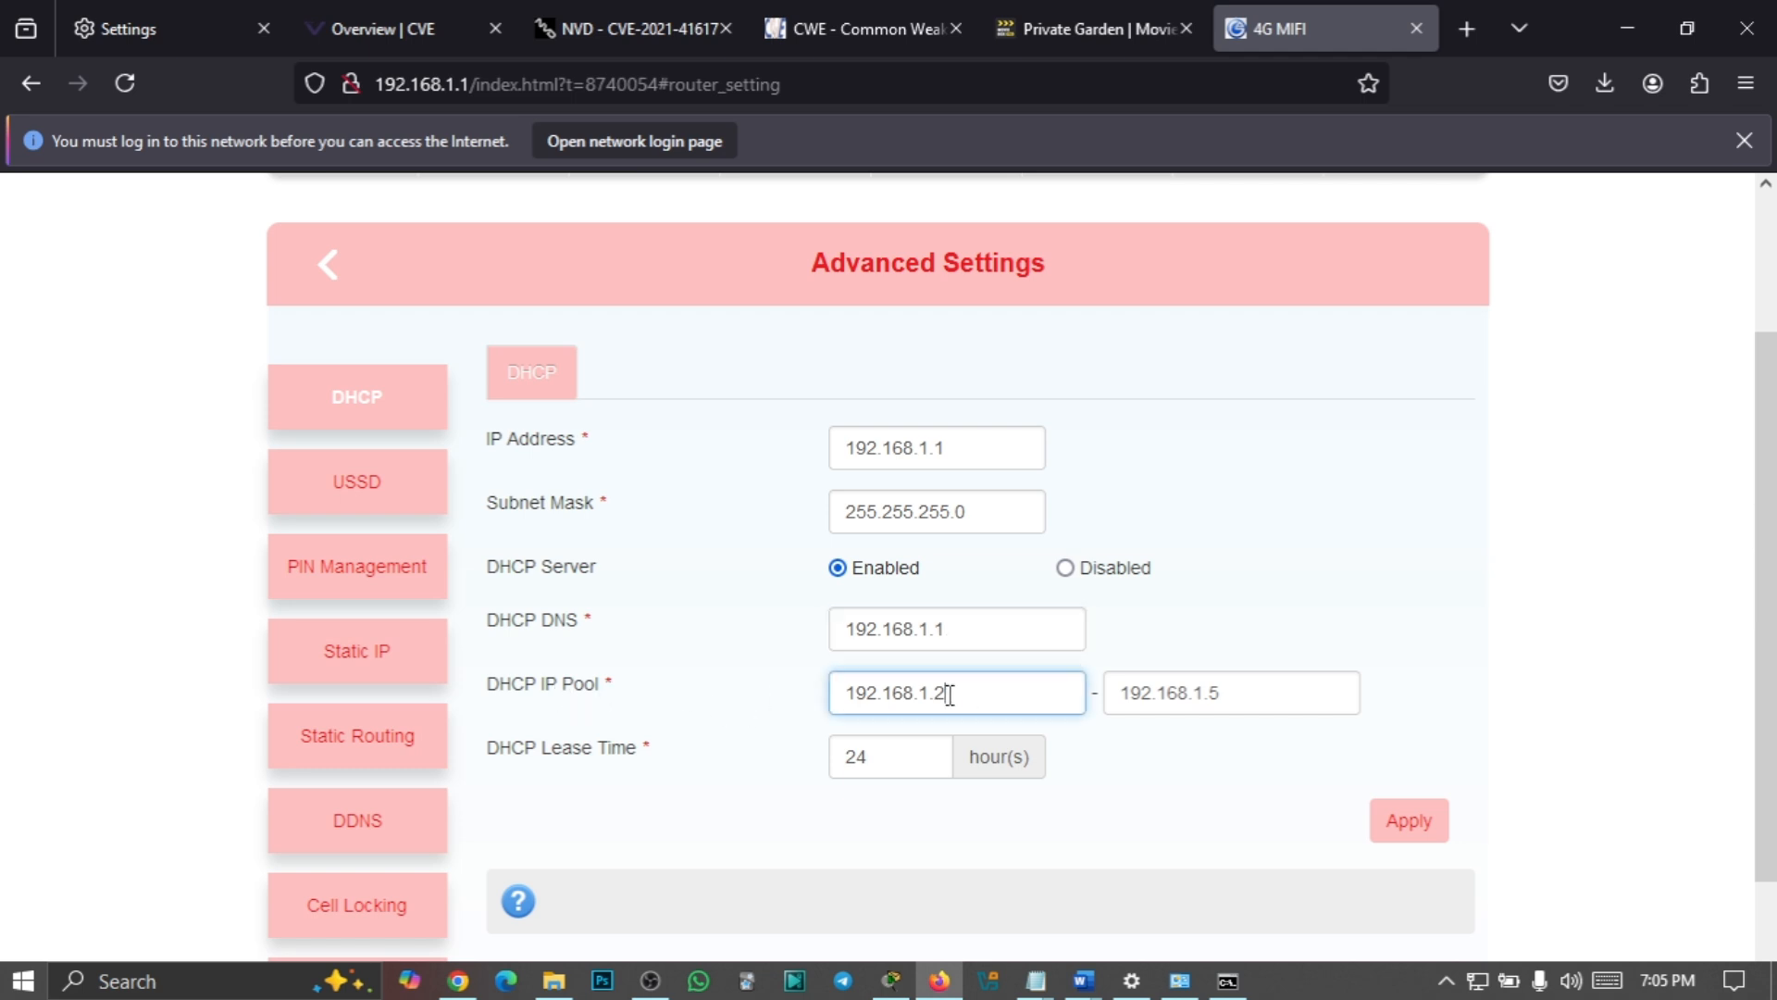
key("BackSpace")
type("10")
left_click(1227, 691)
key("BackSpace")
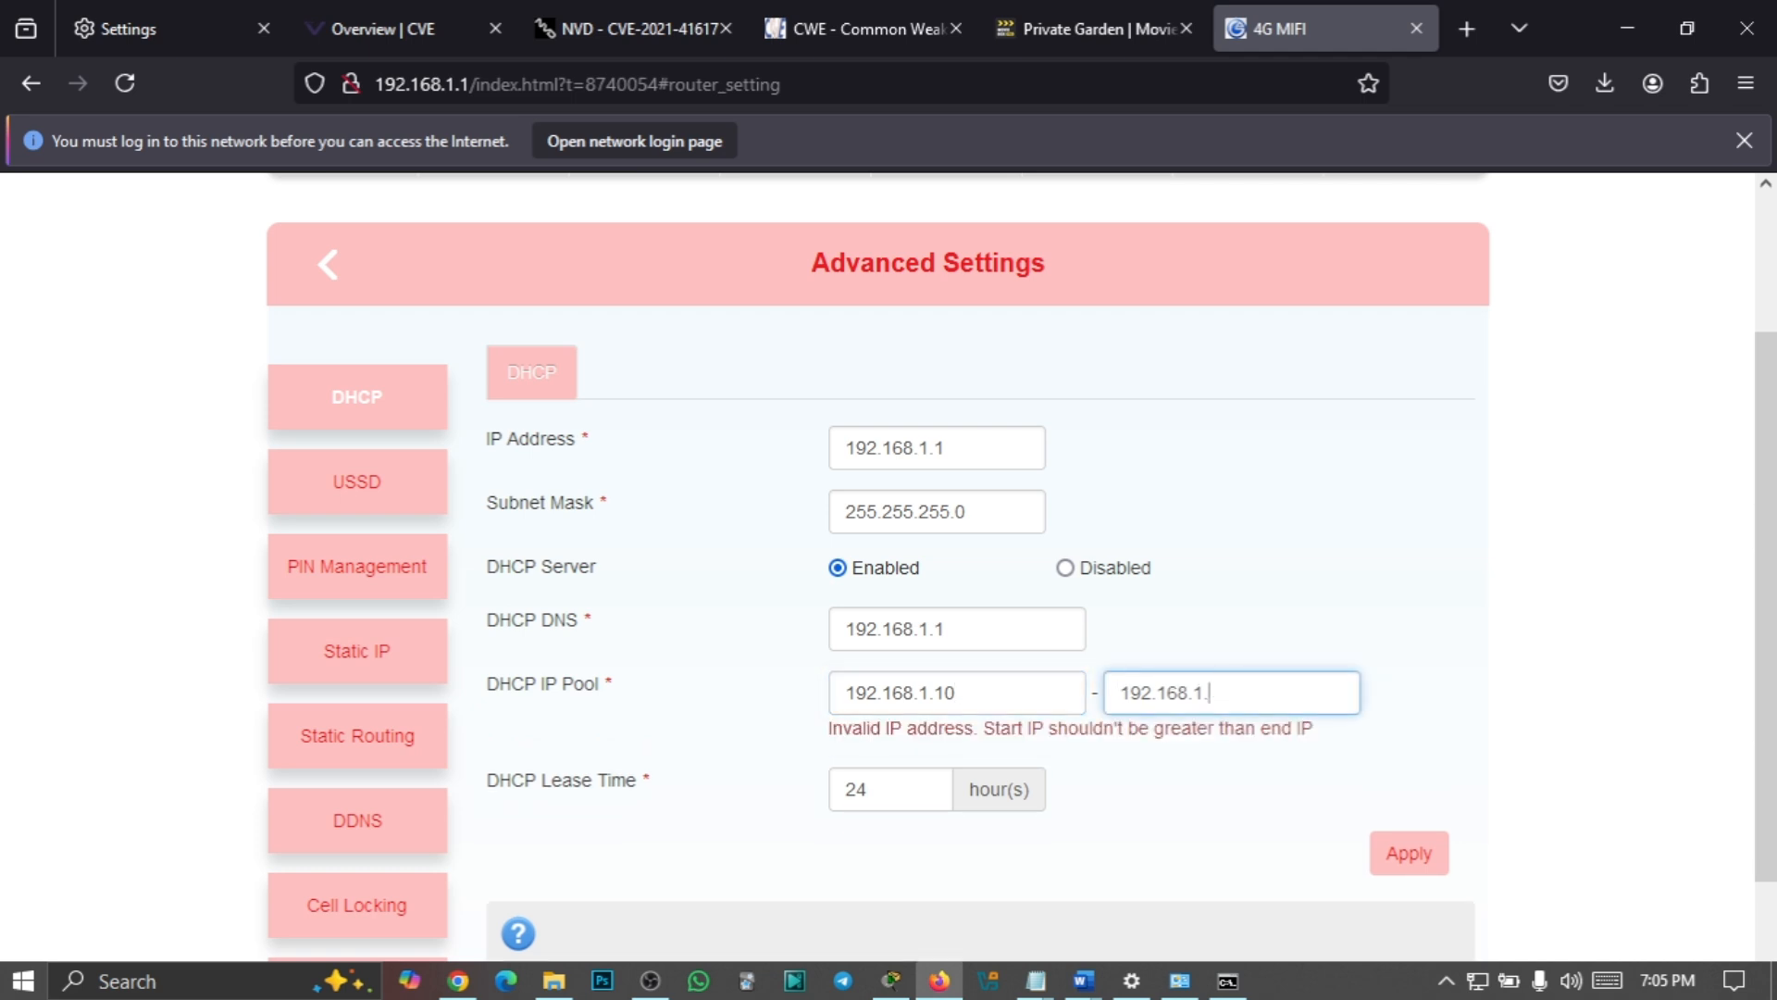
type("20")
left_click(1185, 752)
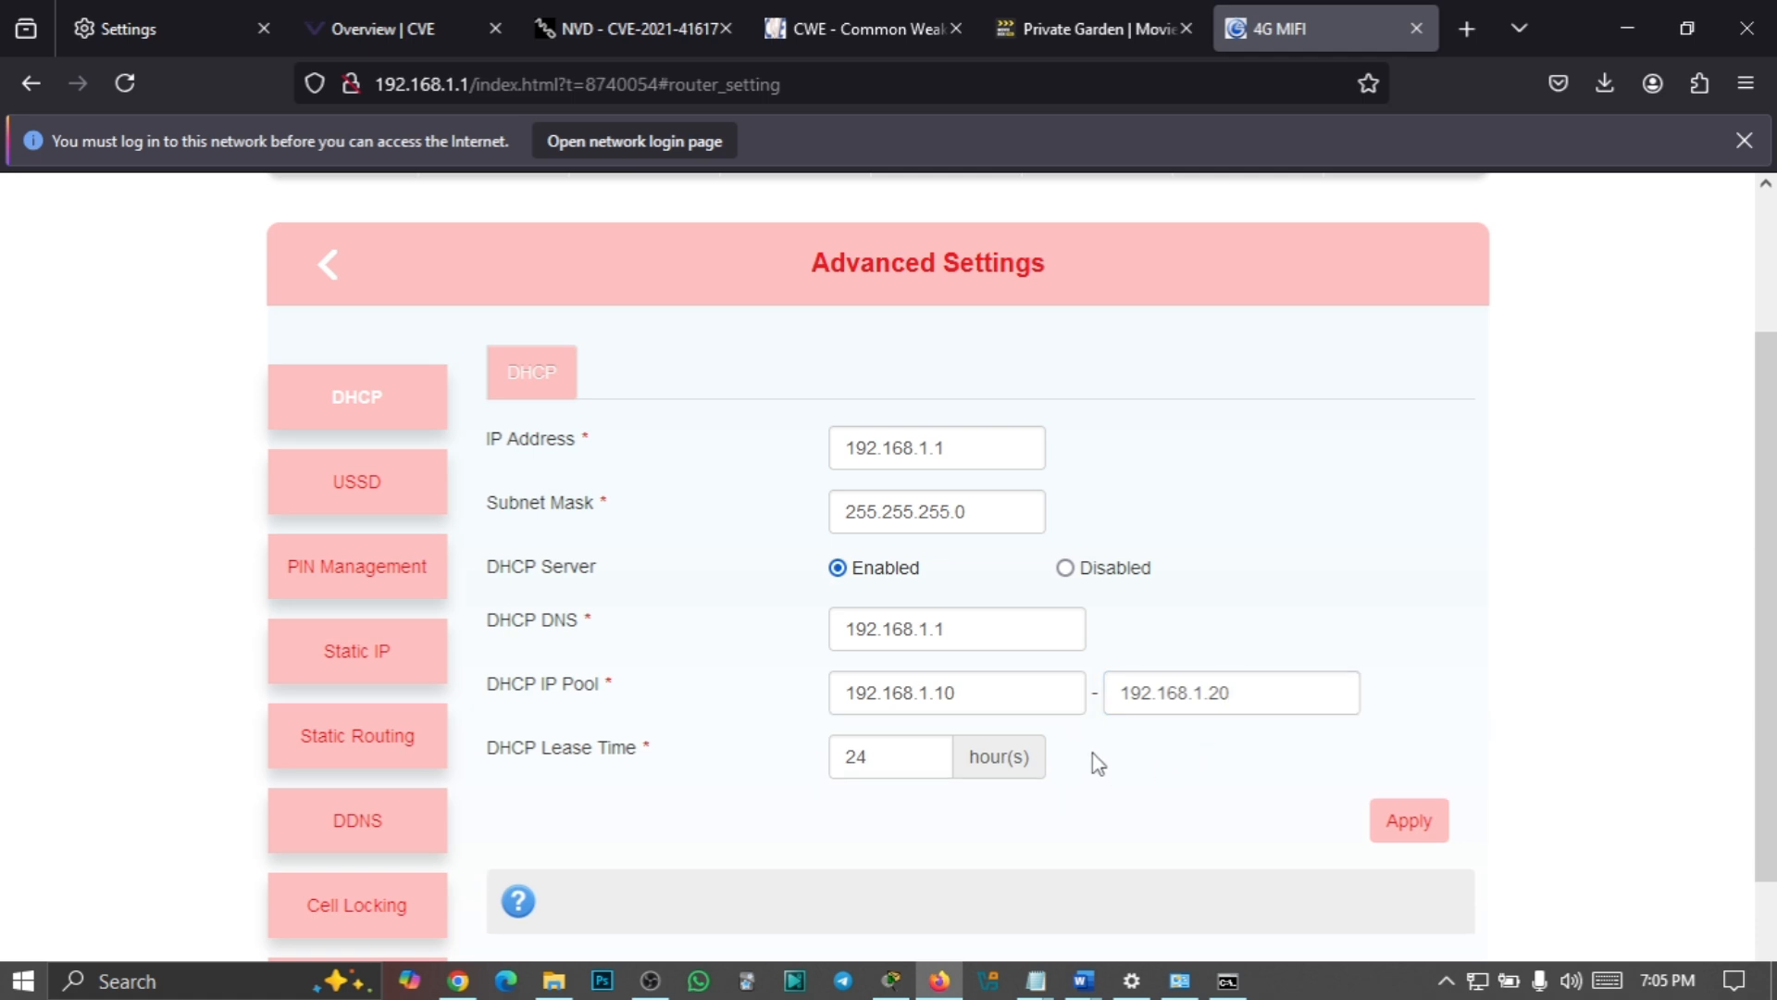
left_click(965, 694)
left_click(1233, 692)
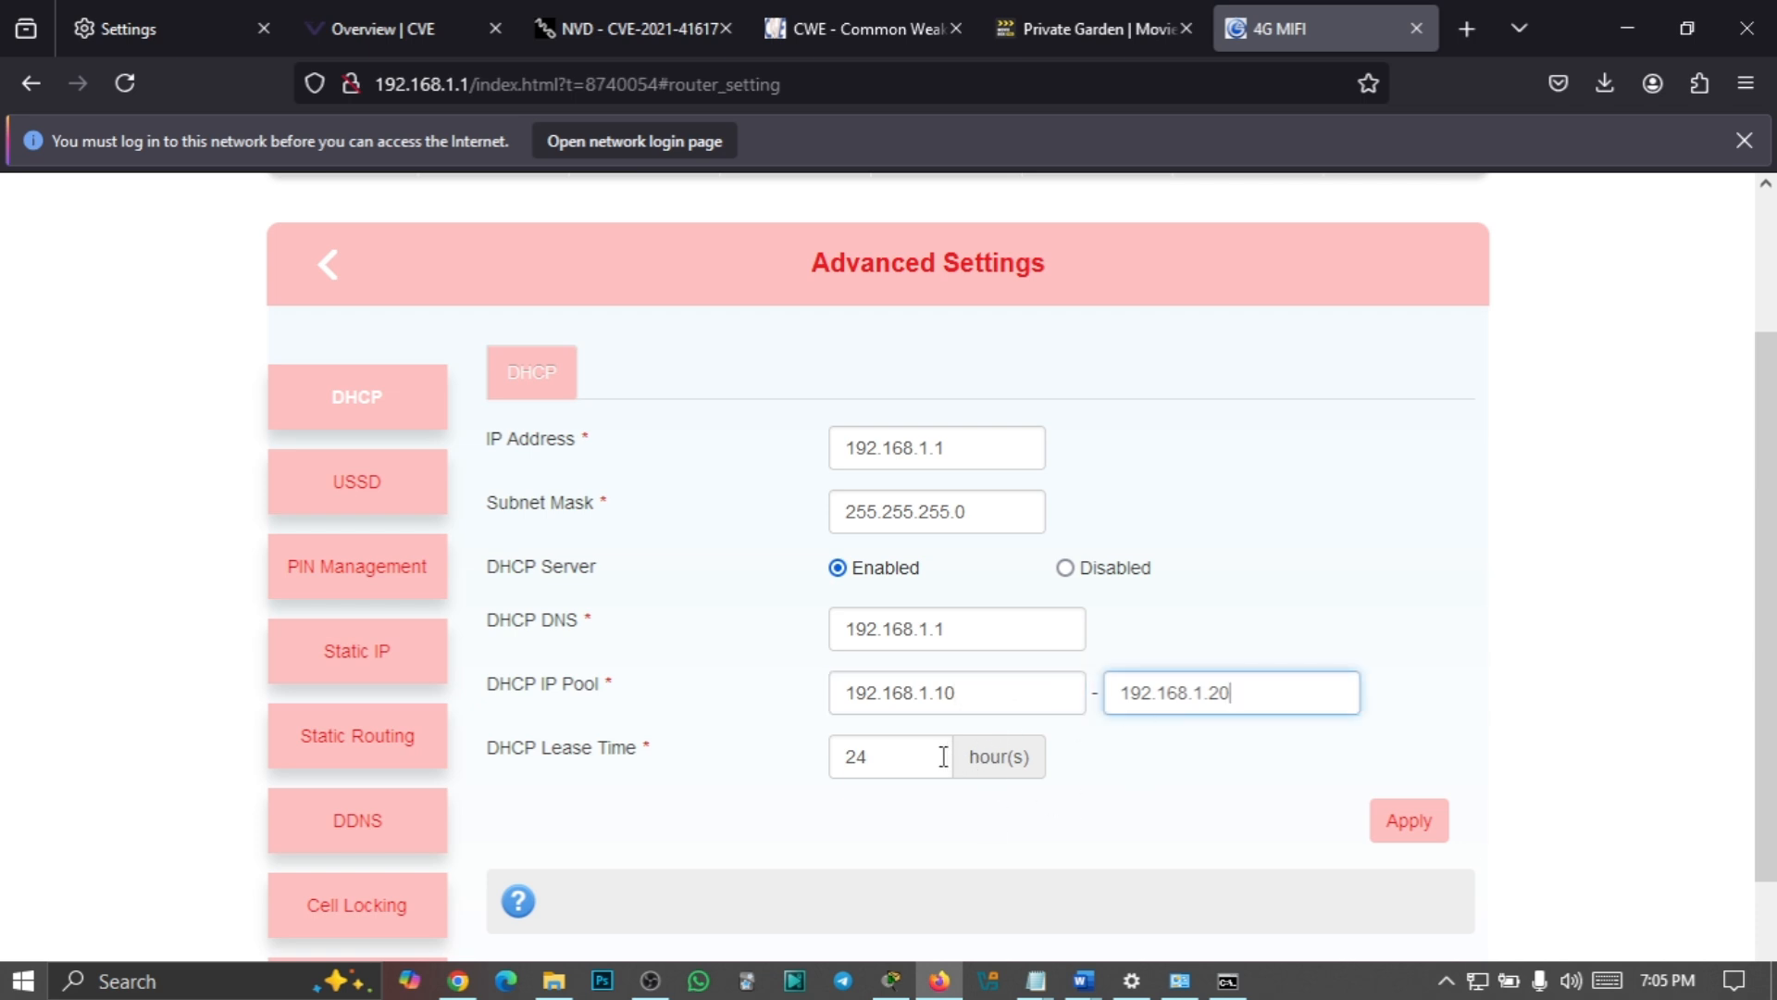
Keep the DHCP lease time, apply the DHCP settings and agree to restart the router
left_click(887, 757)
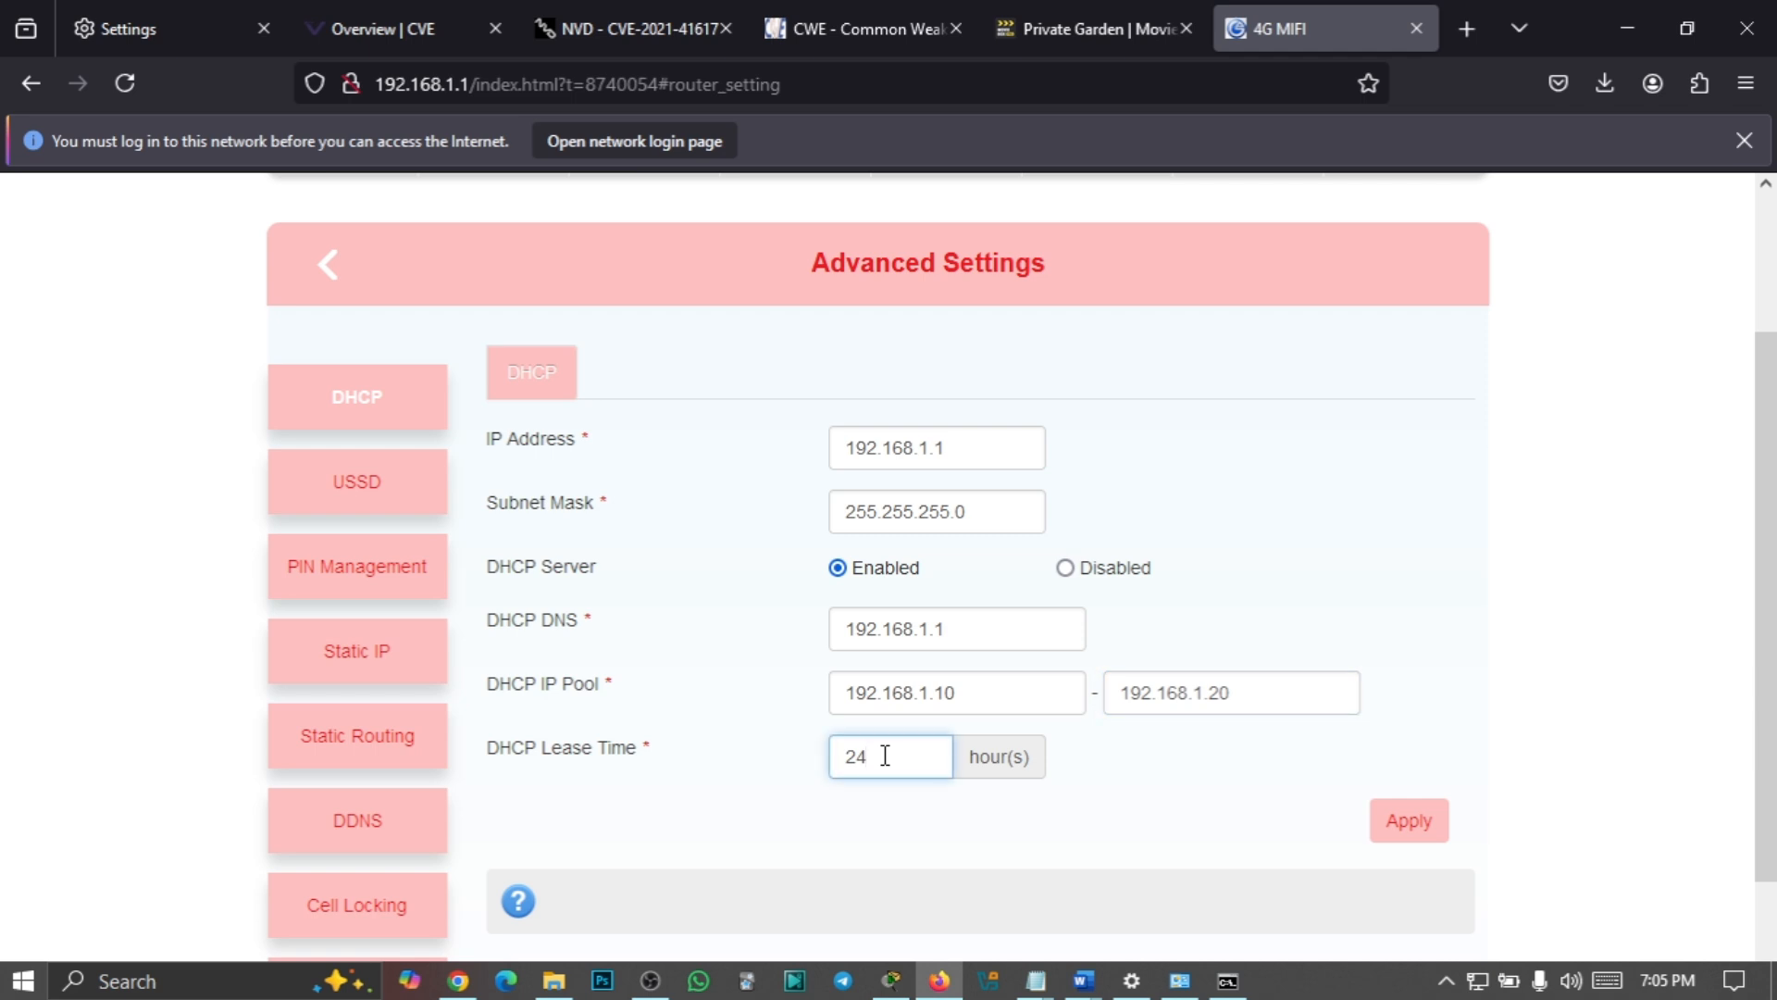
left_click(1109, 753)
left_click(1397, 825)
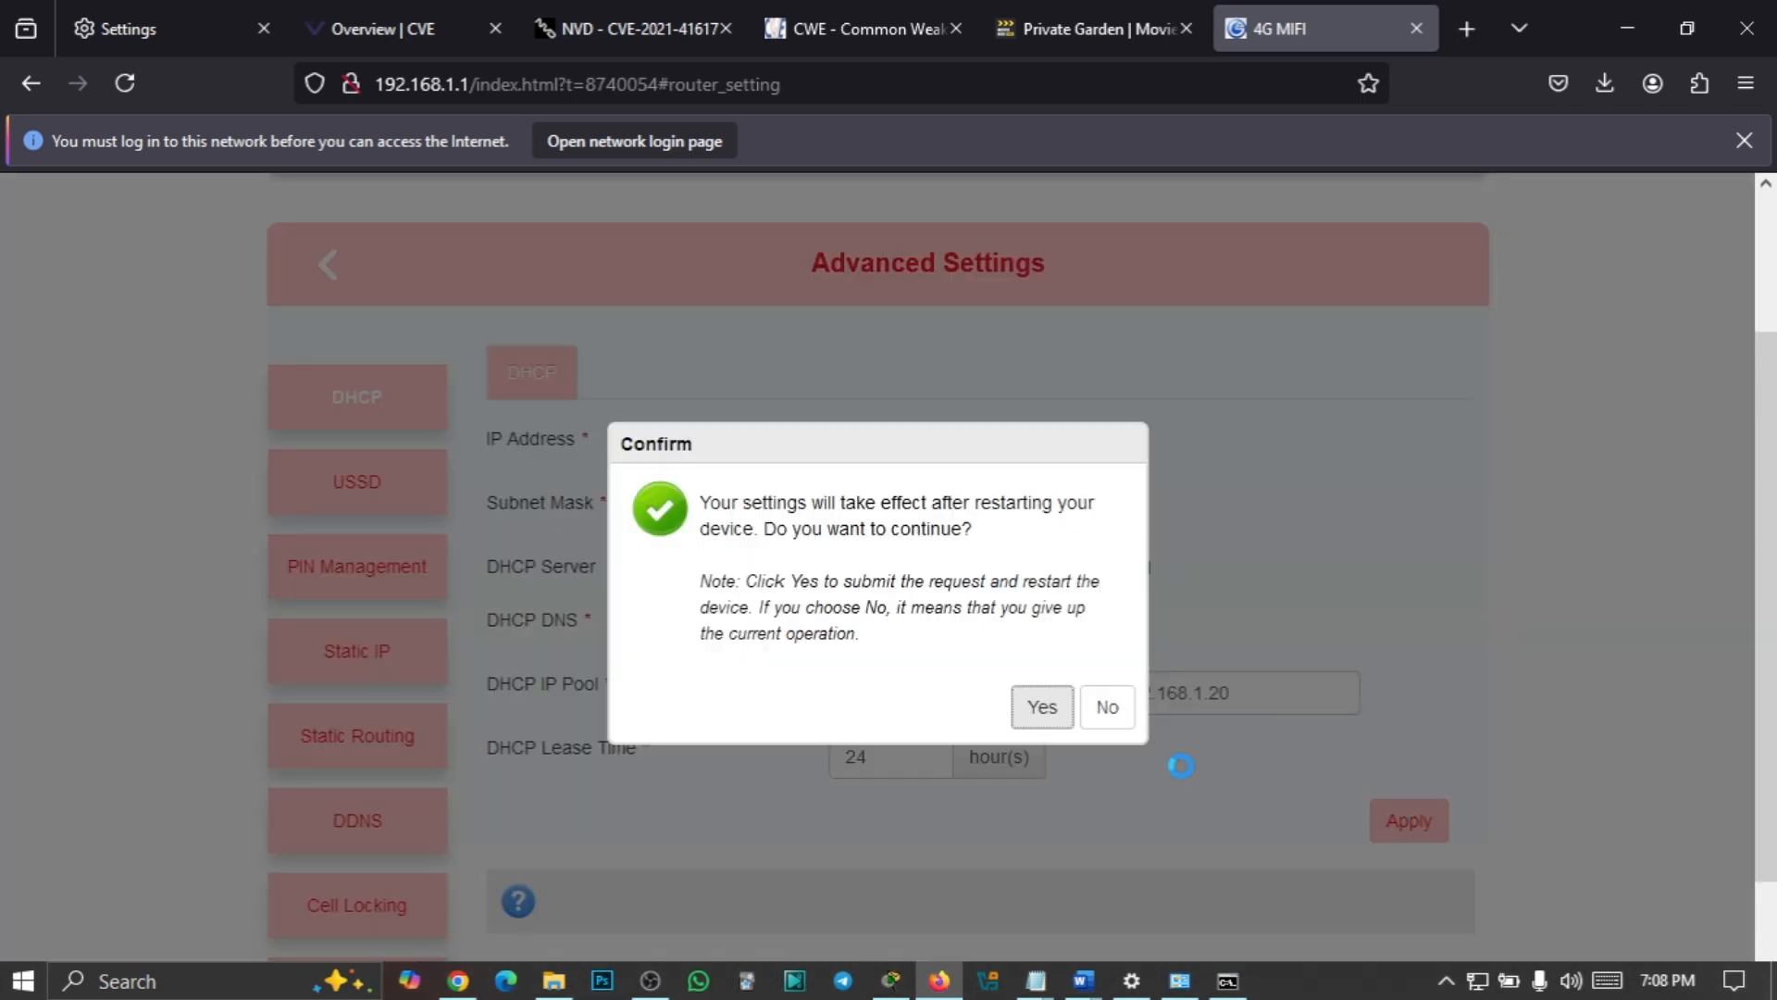
left_click(1045, 711)
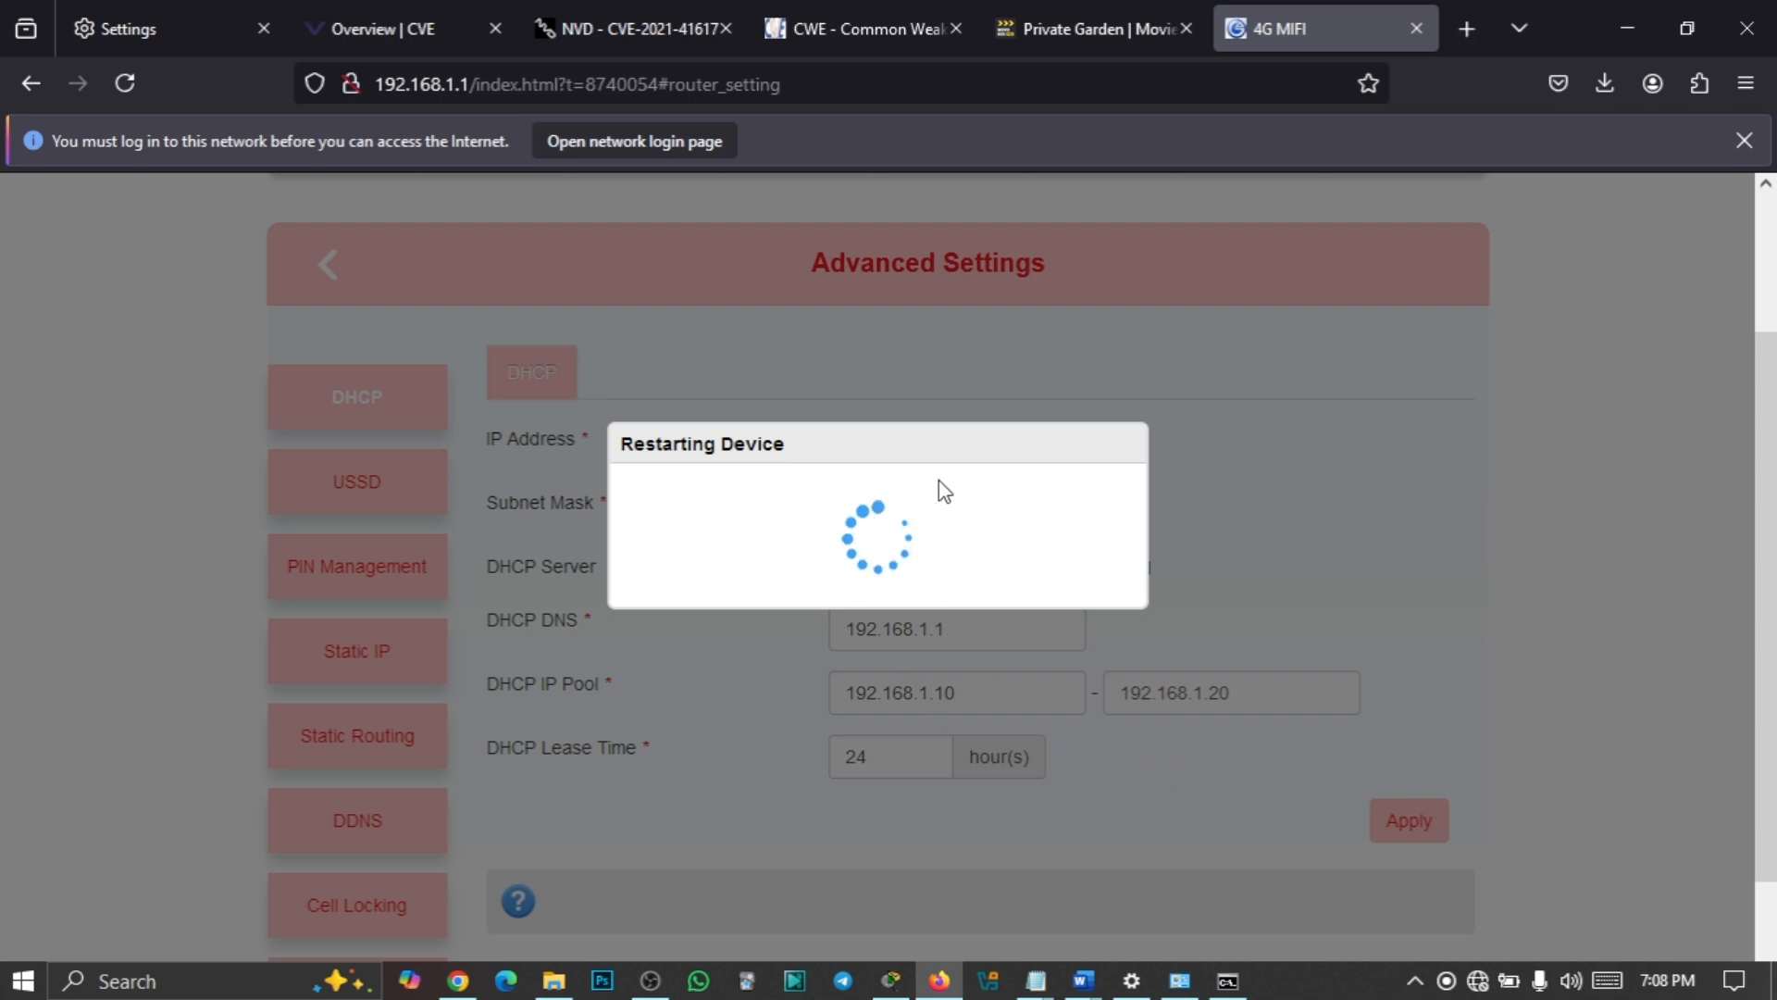
Switch to Command Prompt, run ipconfig and allow the PC to be discoverable on the network
left_click(1229, 984)
left_click(381, 668)
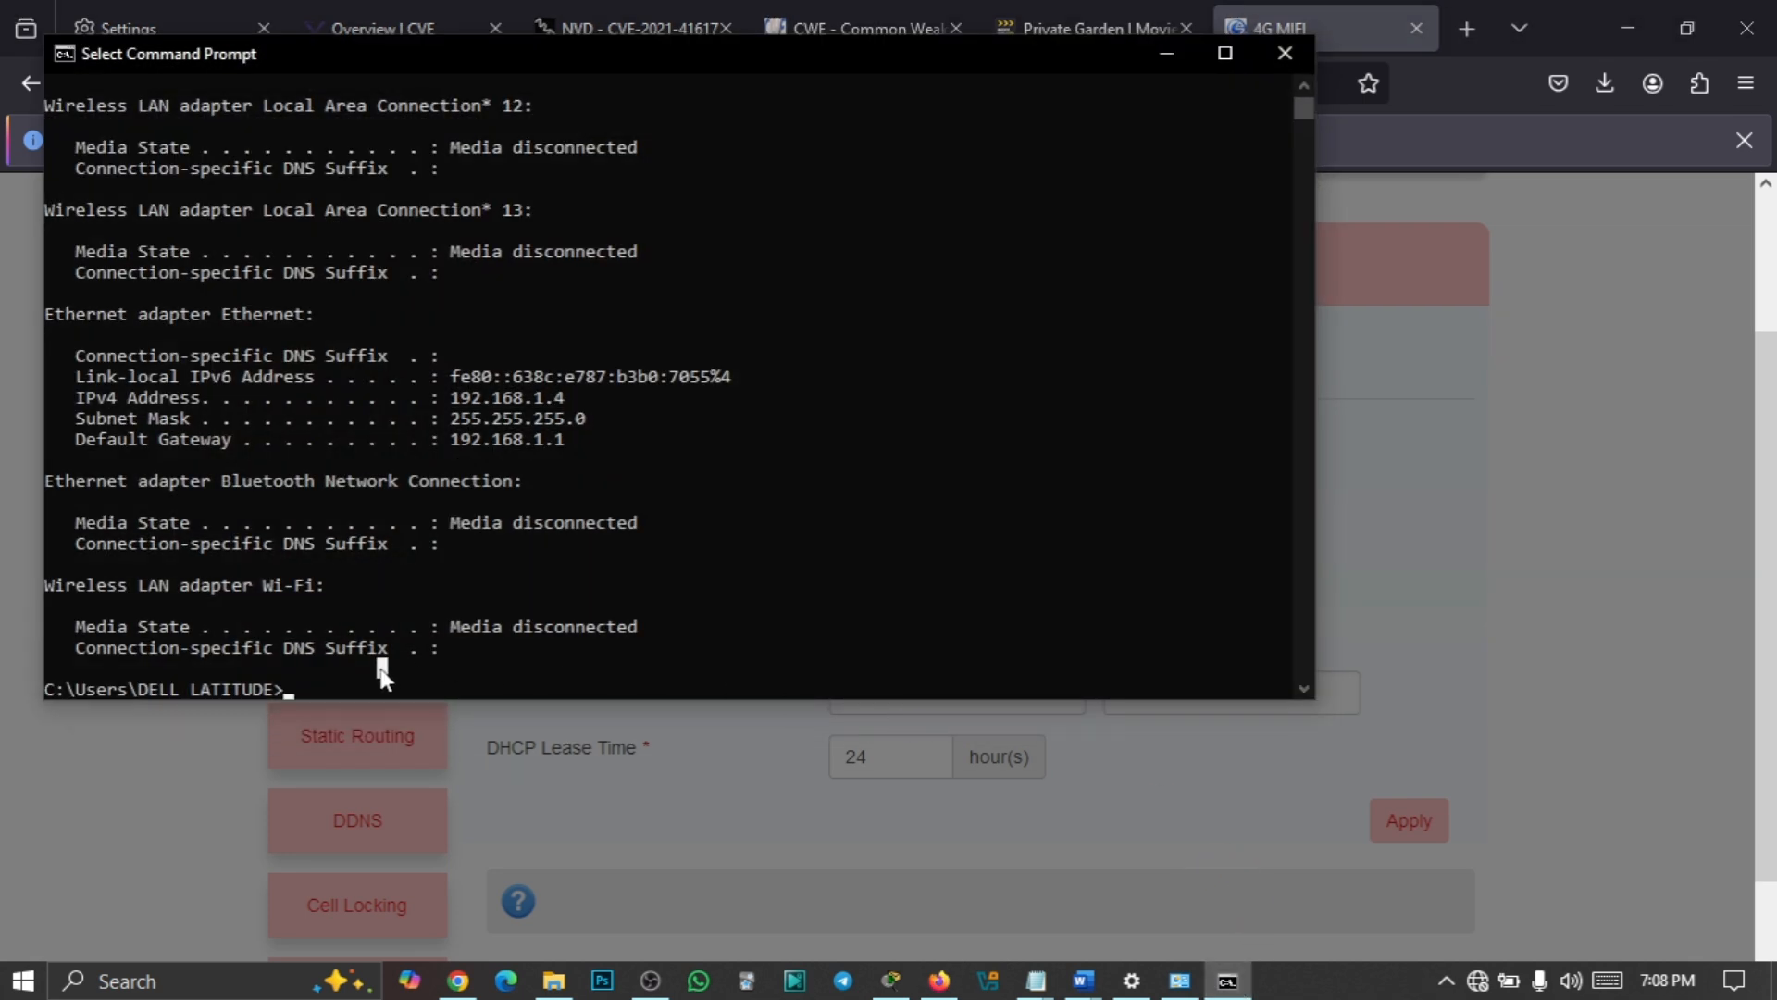
type("ipconfig")
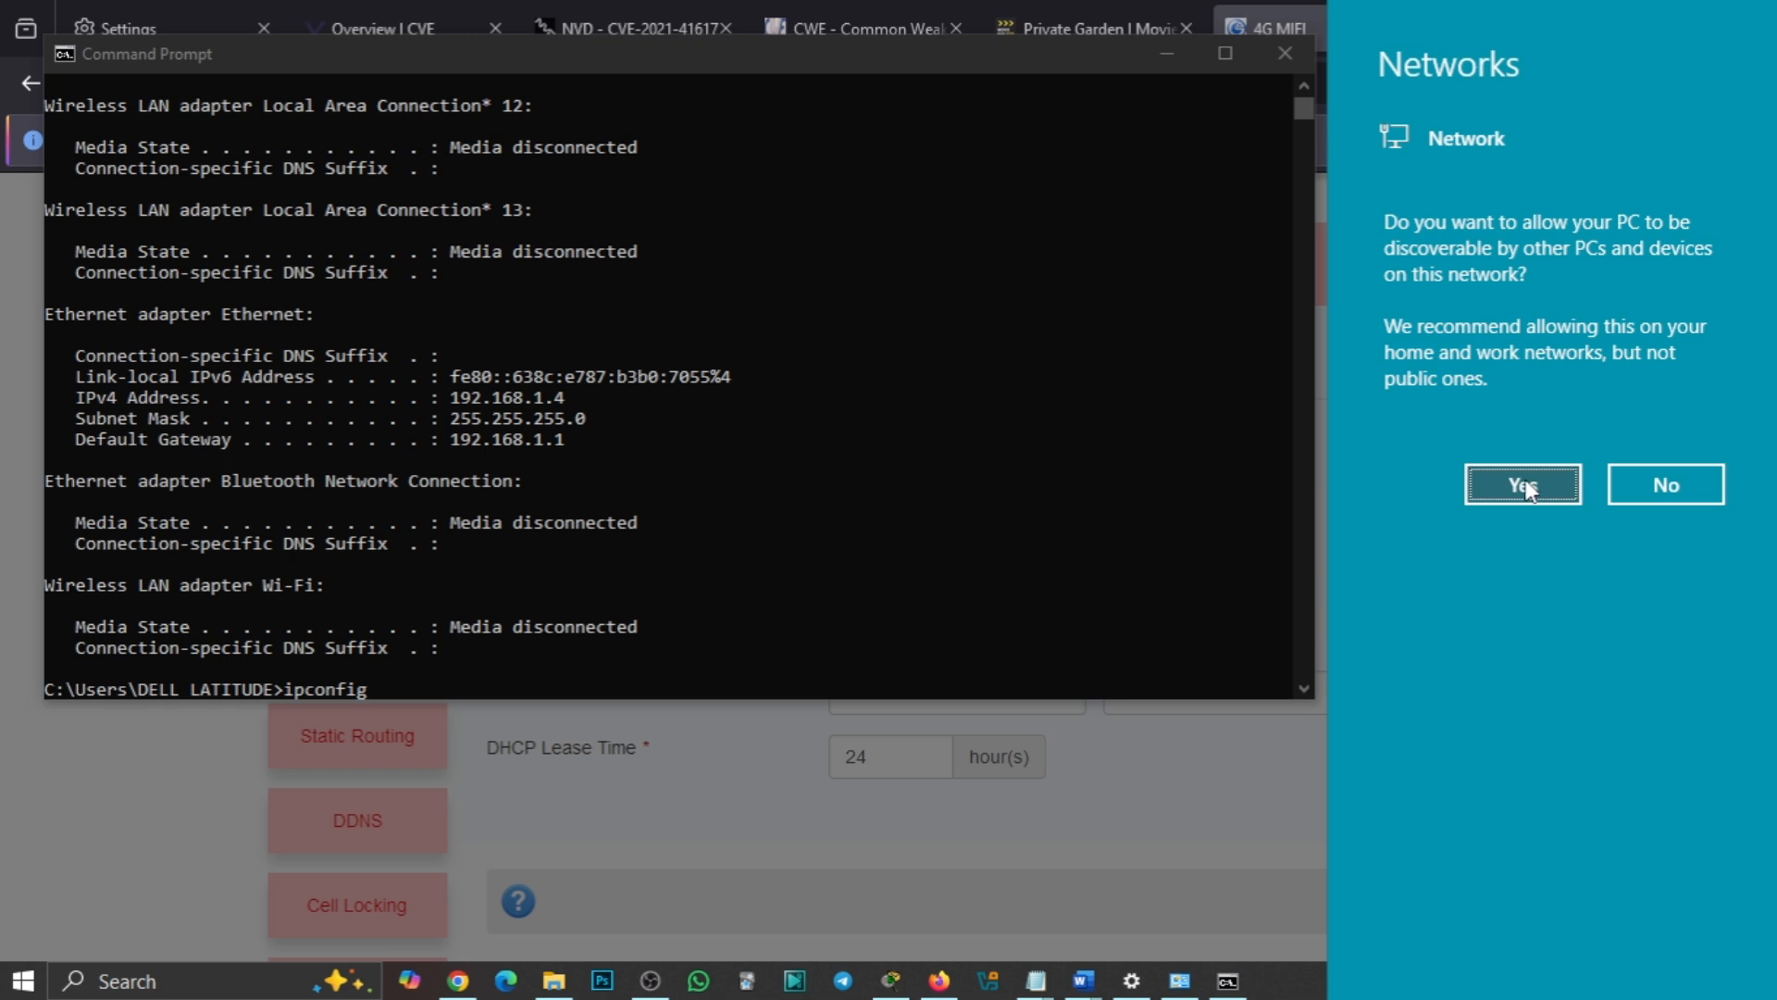
left_click(1482, 496)
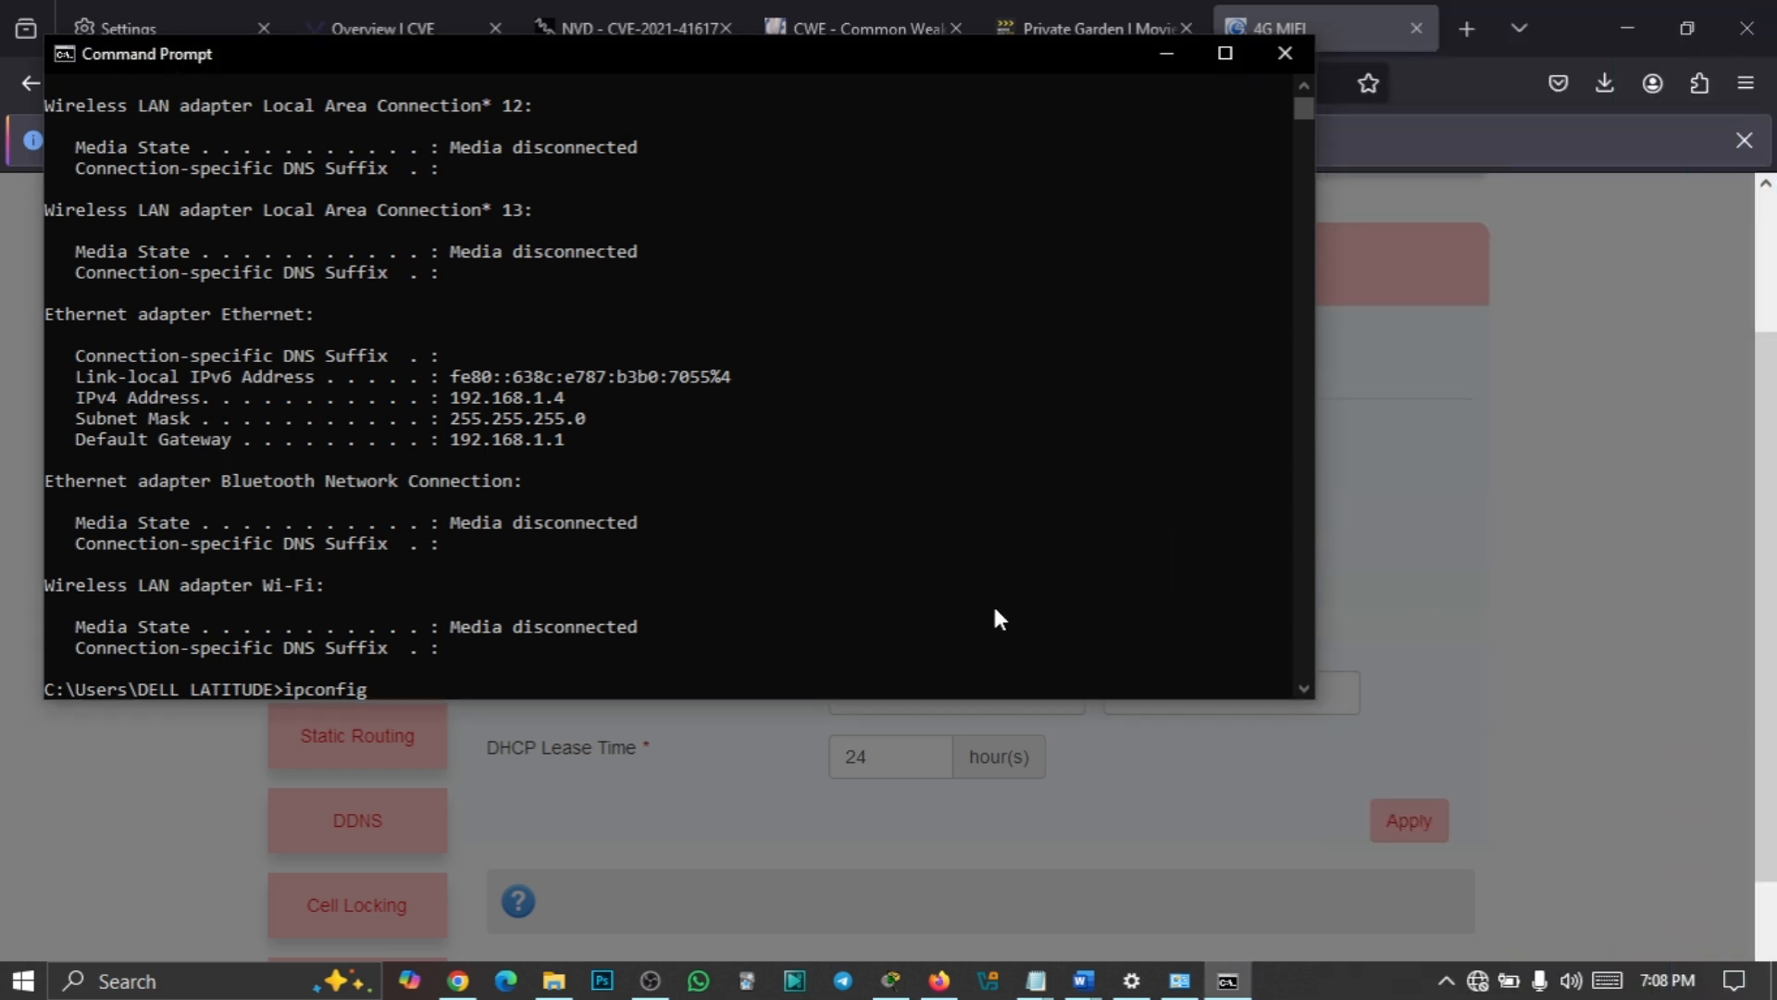
key("Return")
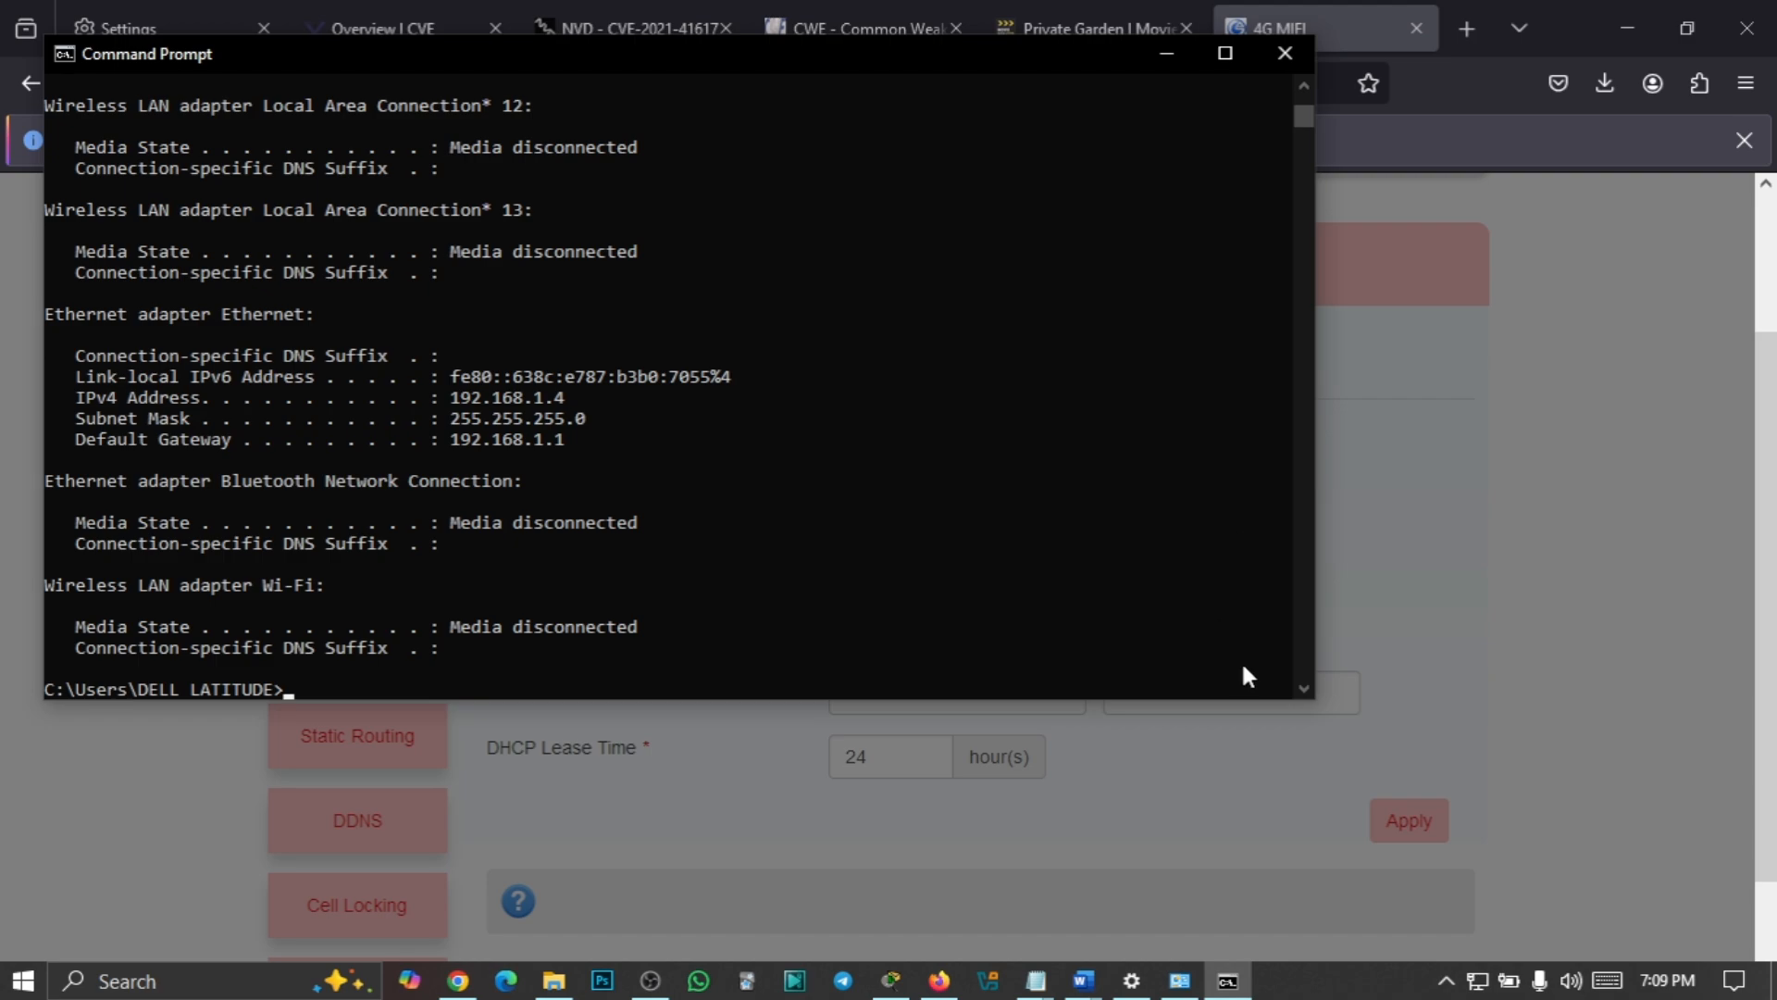
Return to the open IPv4 properties in Network Connections and save the automatic addressing and Ethernet properties
left_click(1131, 981)
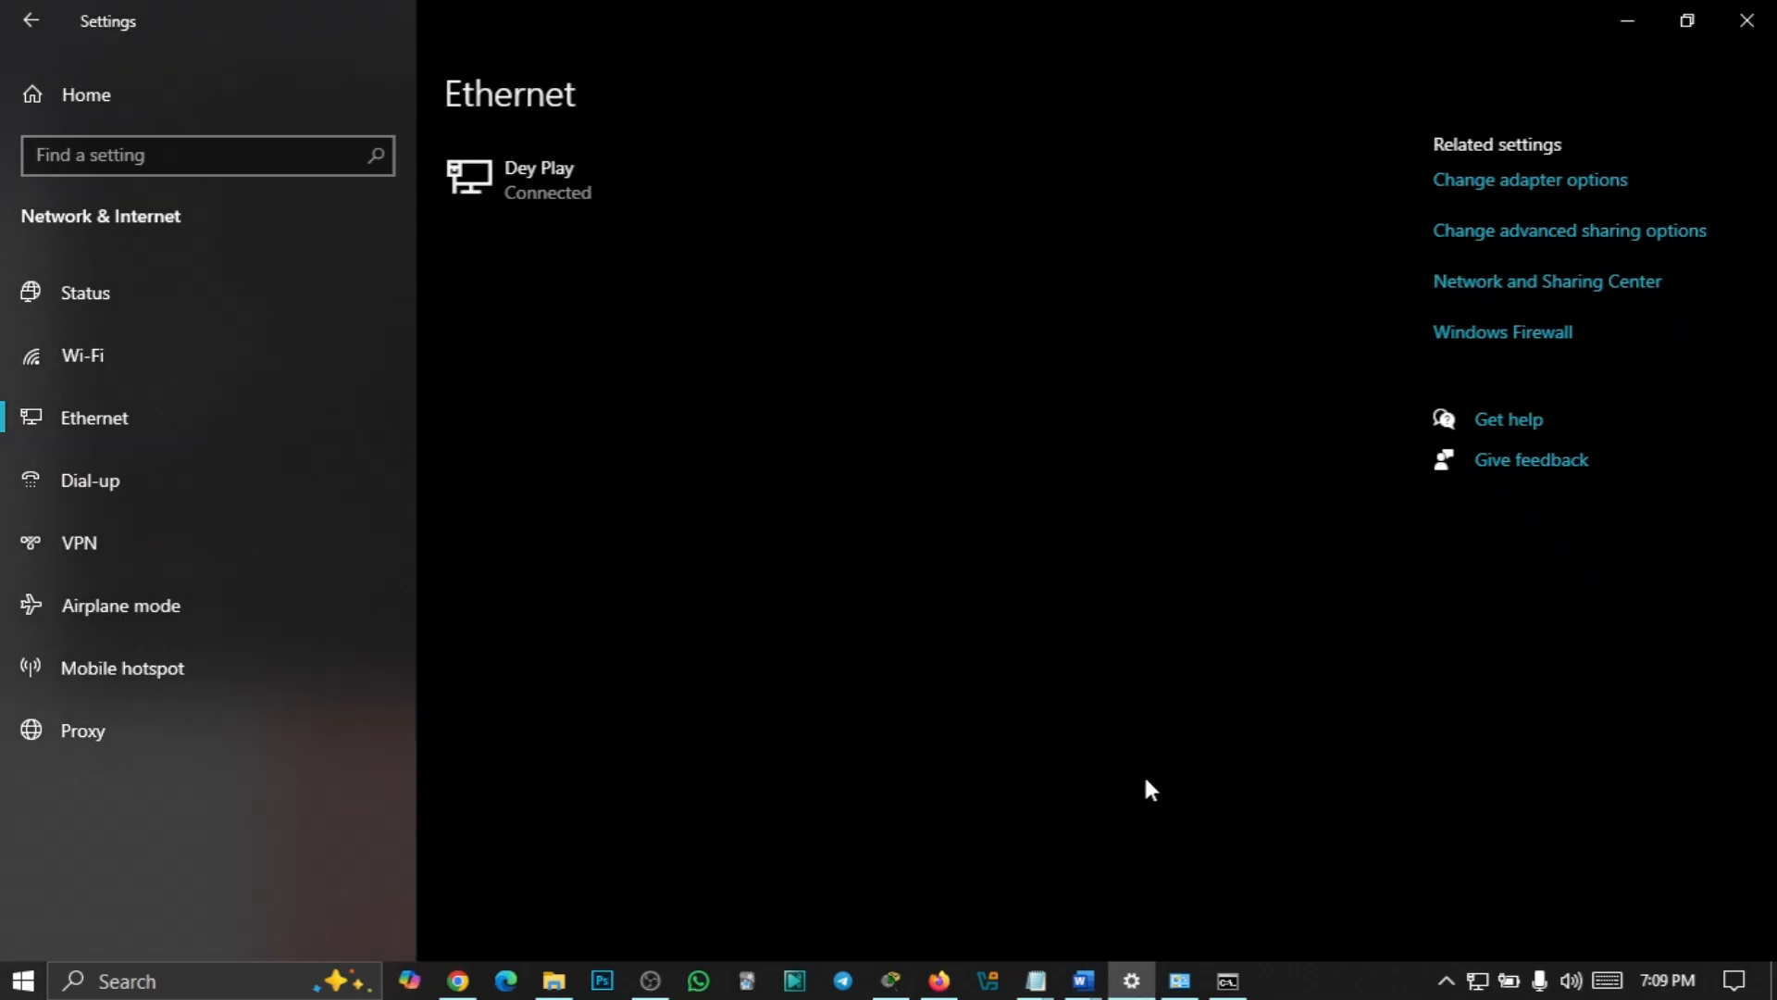
mouse_move(1177, 985)
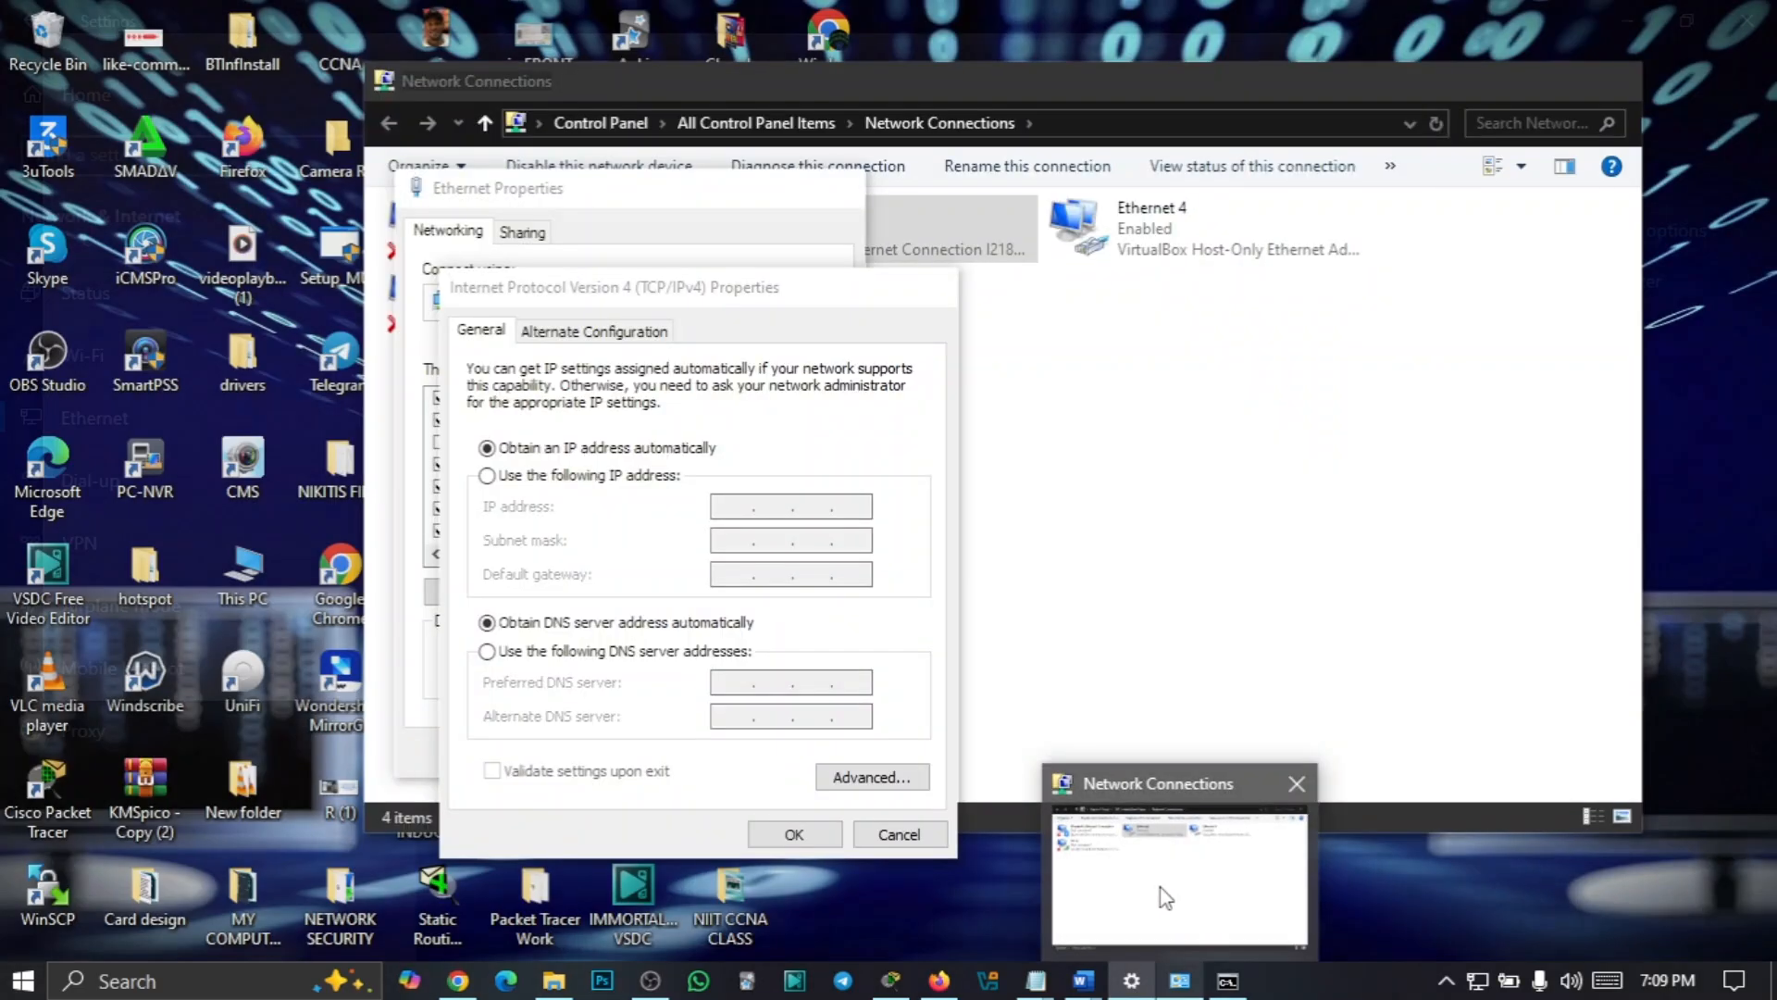
left_click(1164, 896)
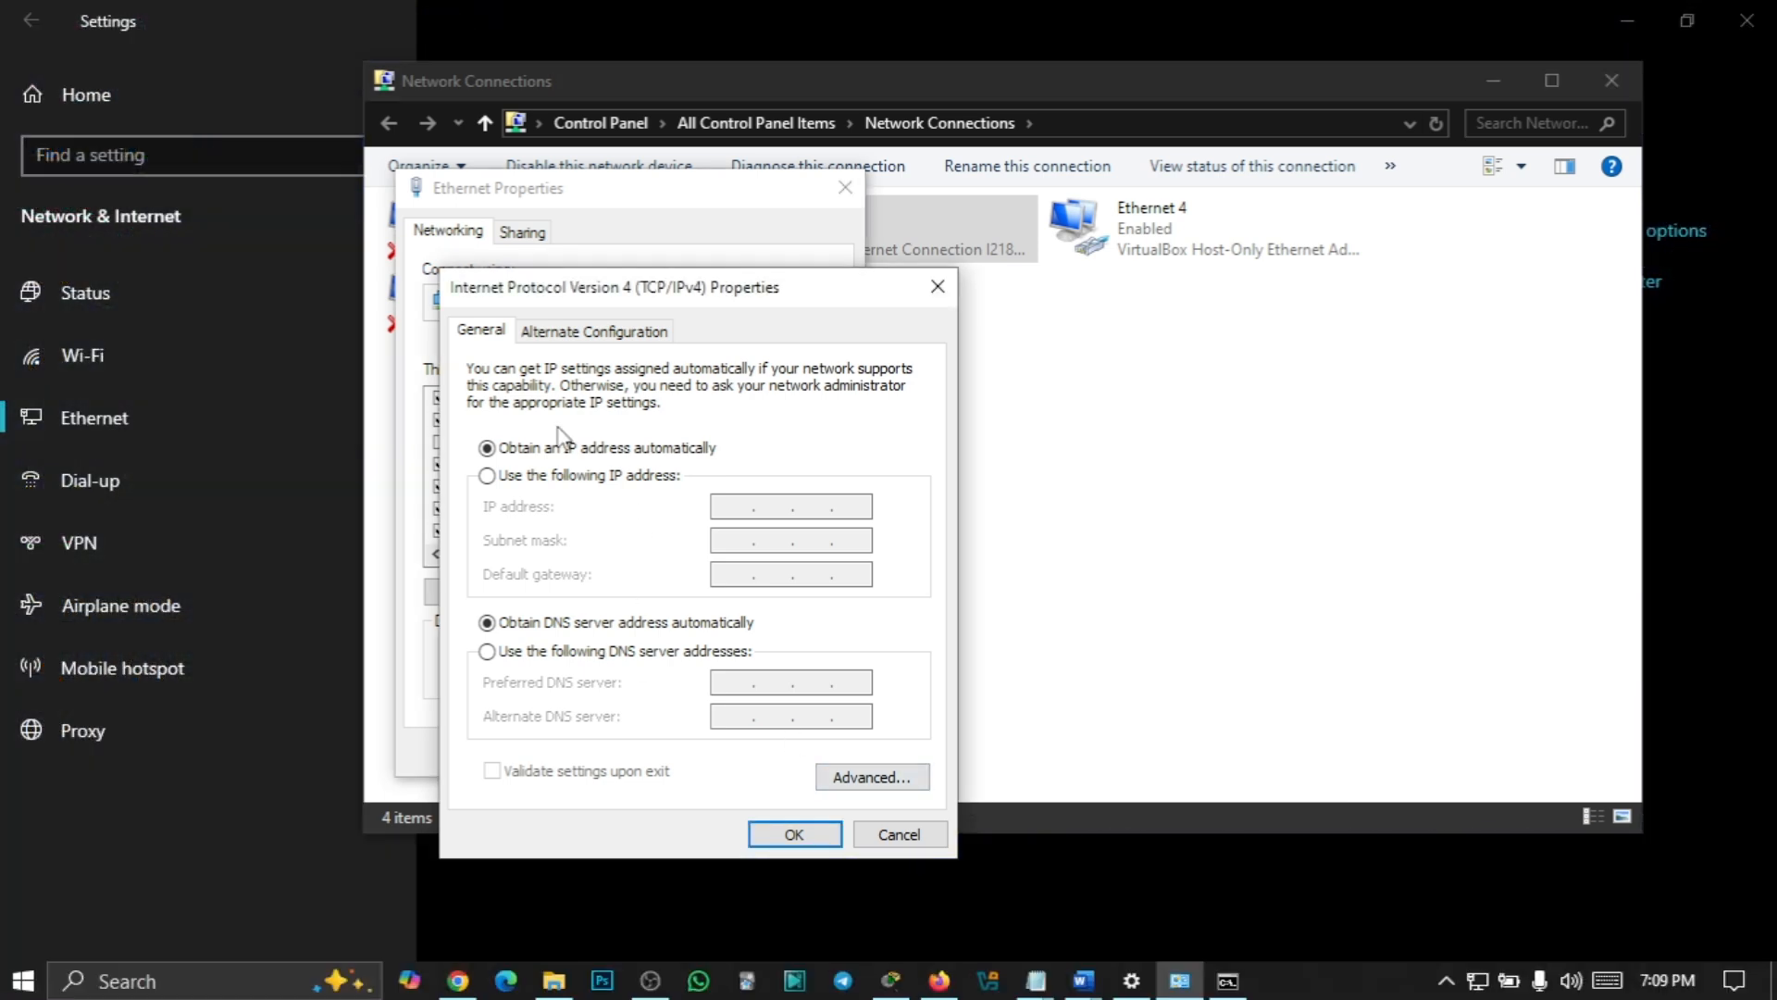
left_click(795, 833)
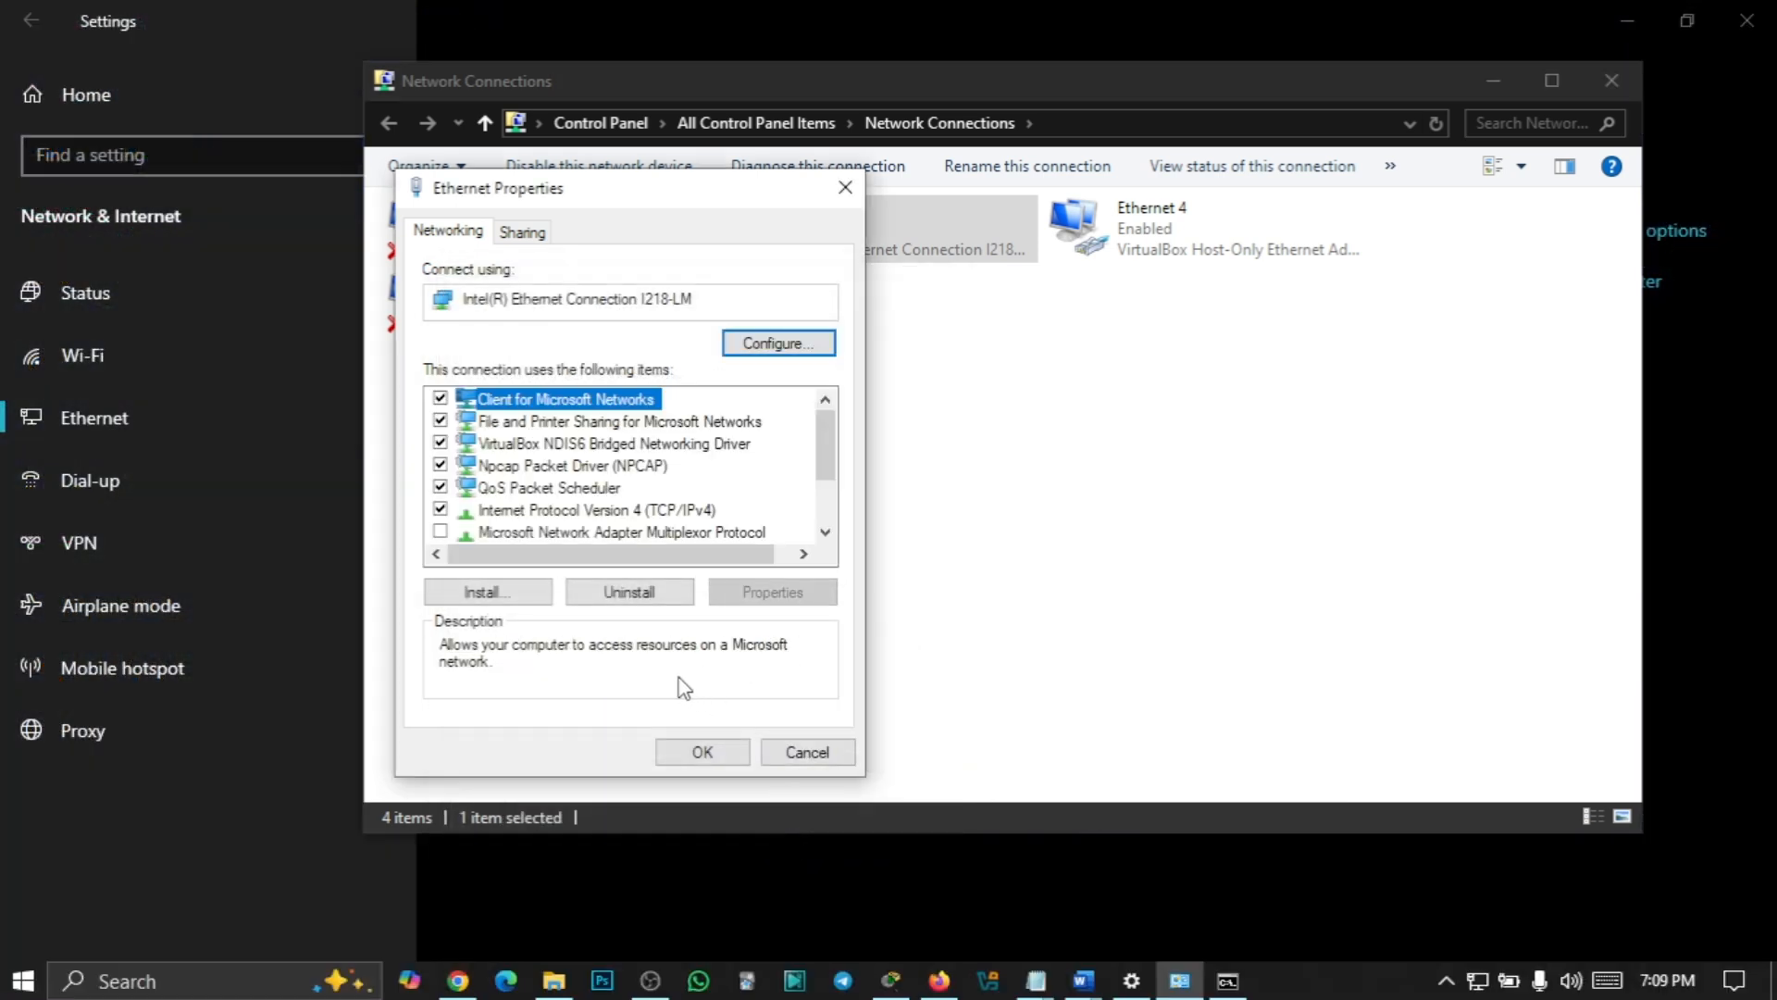
left_click(715, 753)
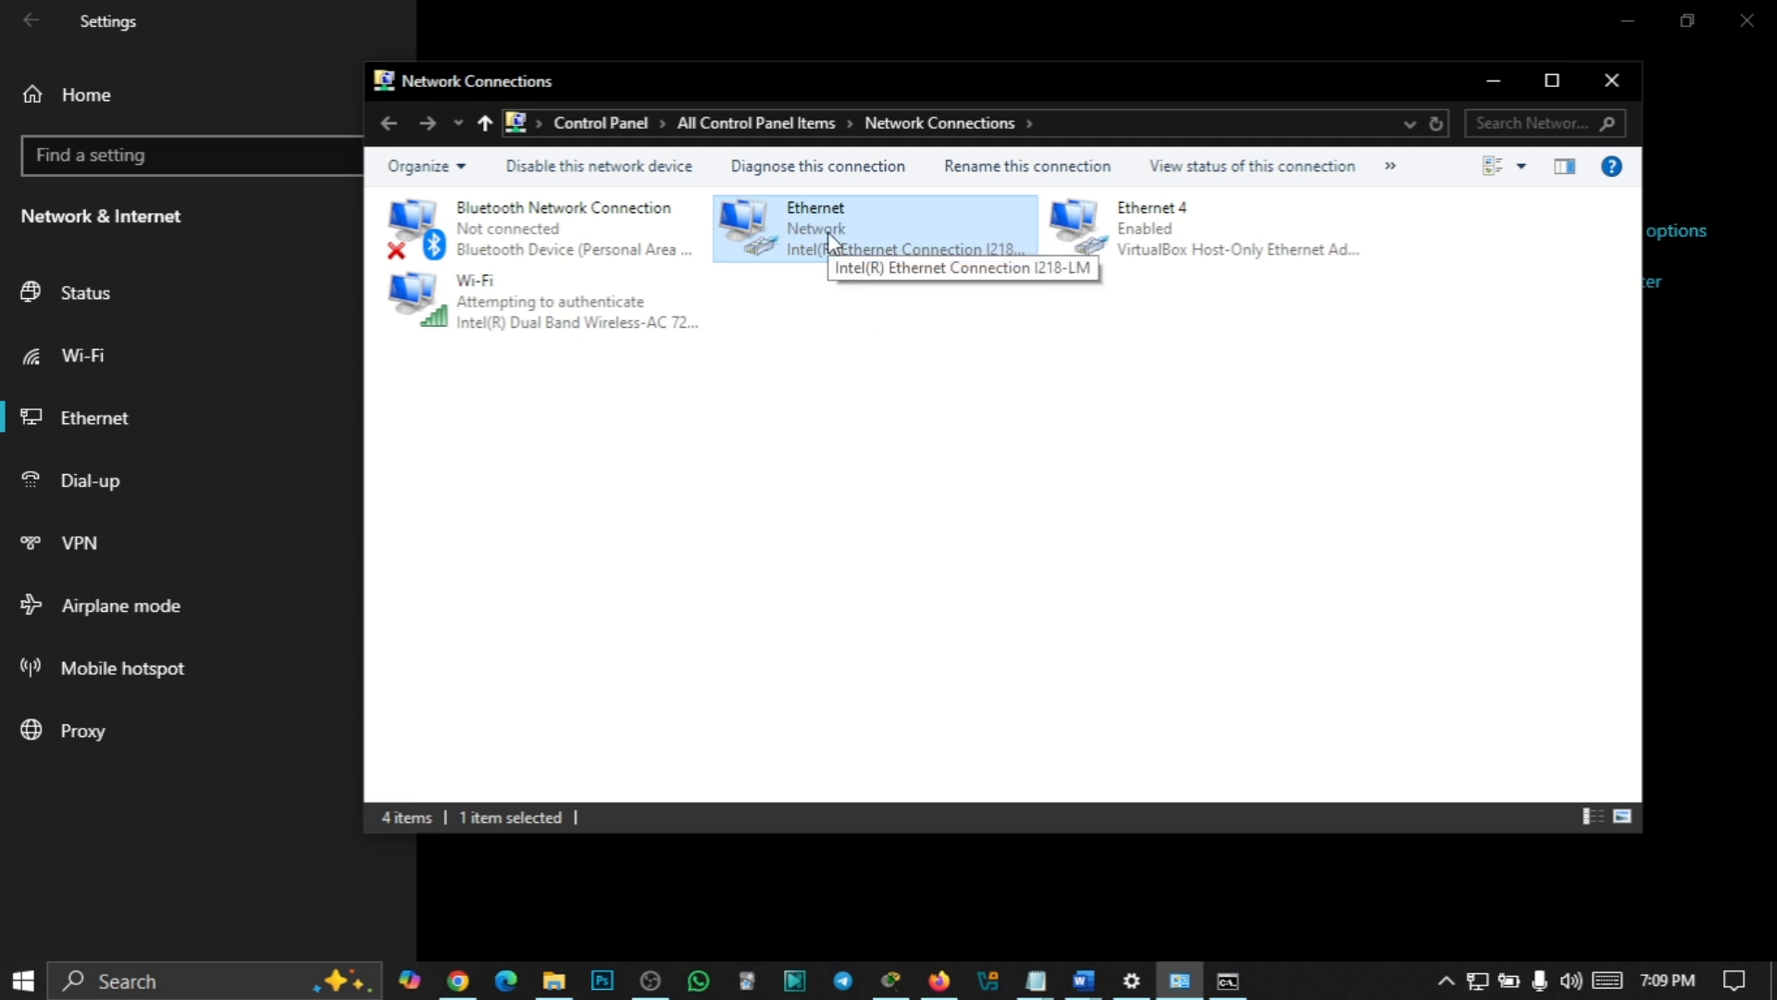
Run ipconfig again in Command Prompt to check the Ethernet adapter's automatically assigned IPv4 address
left_click(1229, 980)
left_click(356, 685)
type("ipconfi")
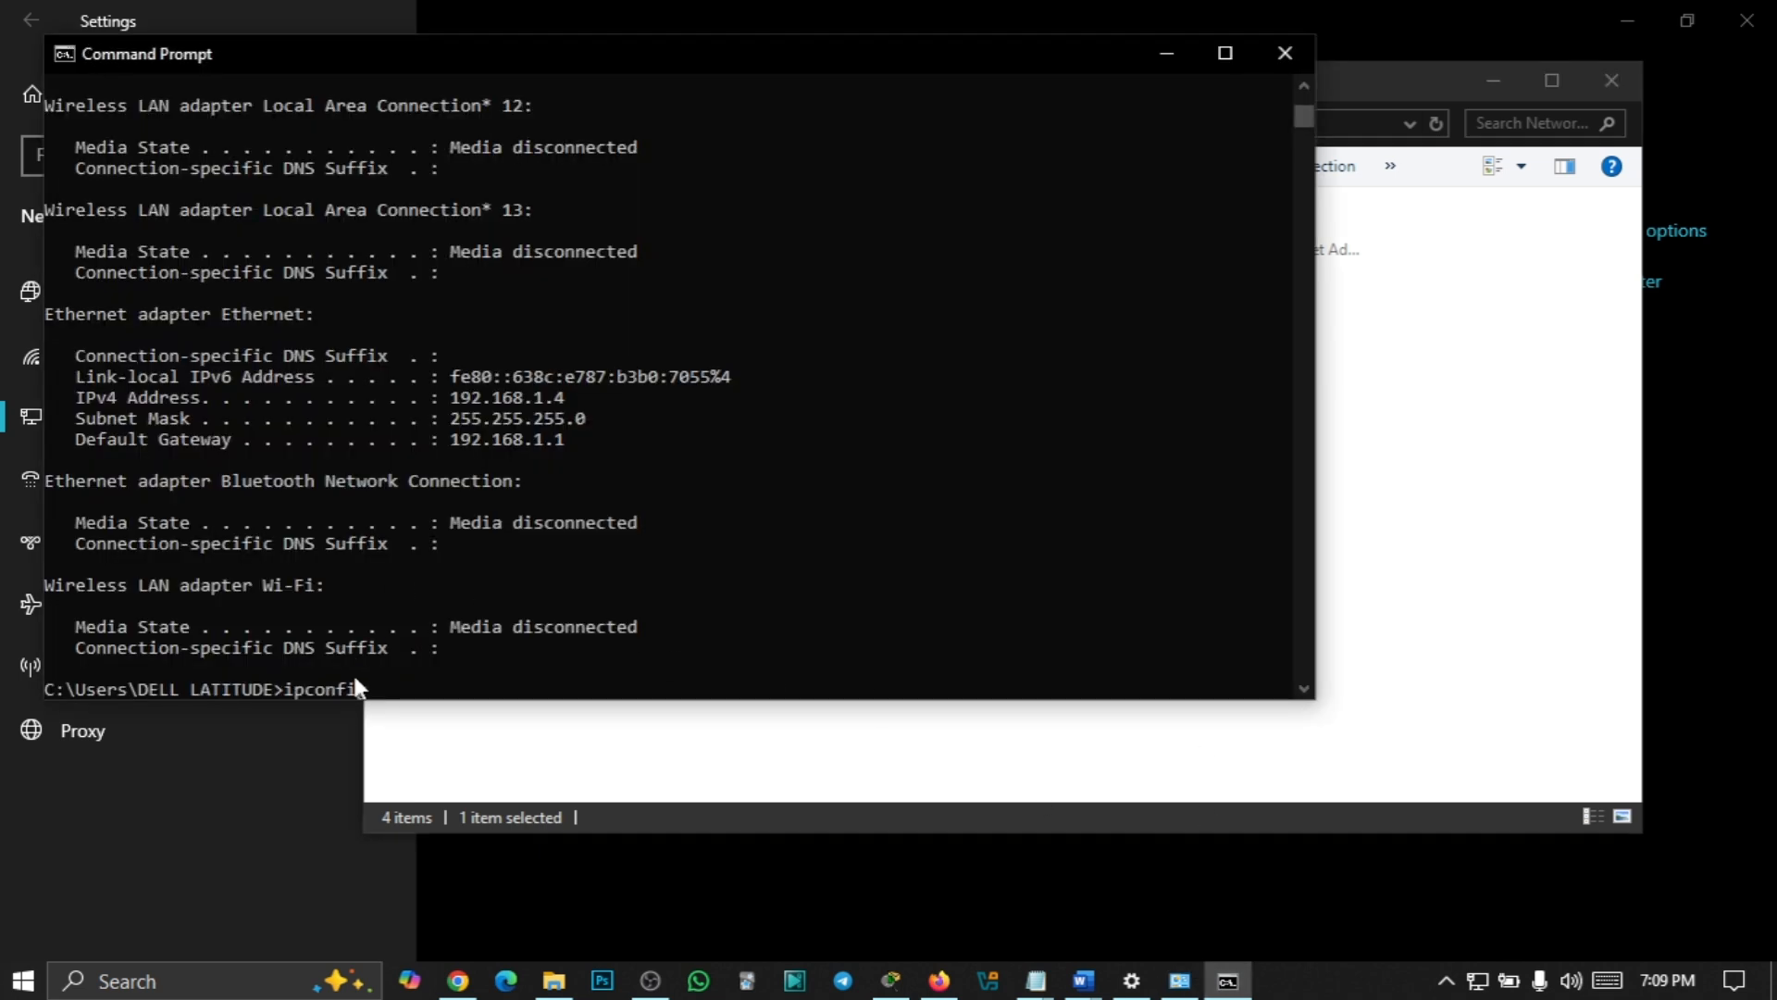
type("g")
key("Return")
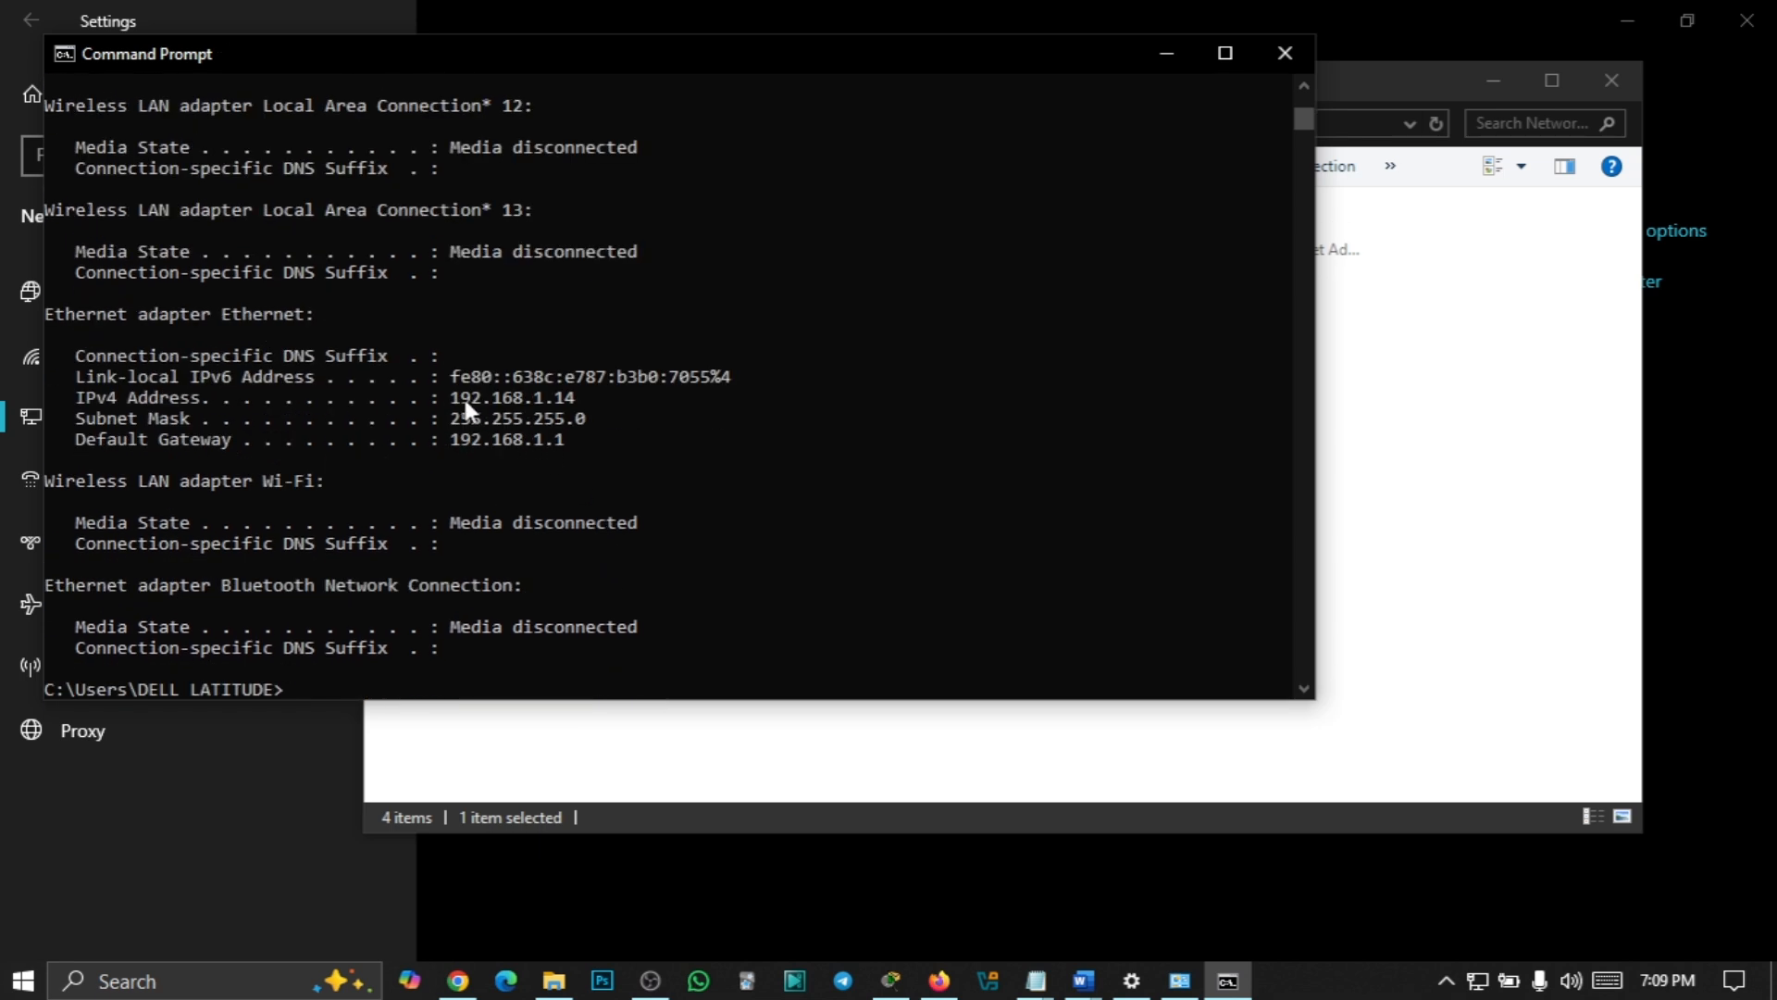
Highlight the last octet of the Ethernet adapter's IPv4 address and switch to Cisco Packet Tracer
left_click(558, 398)
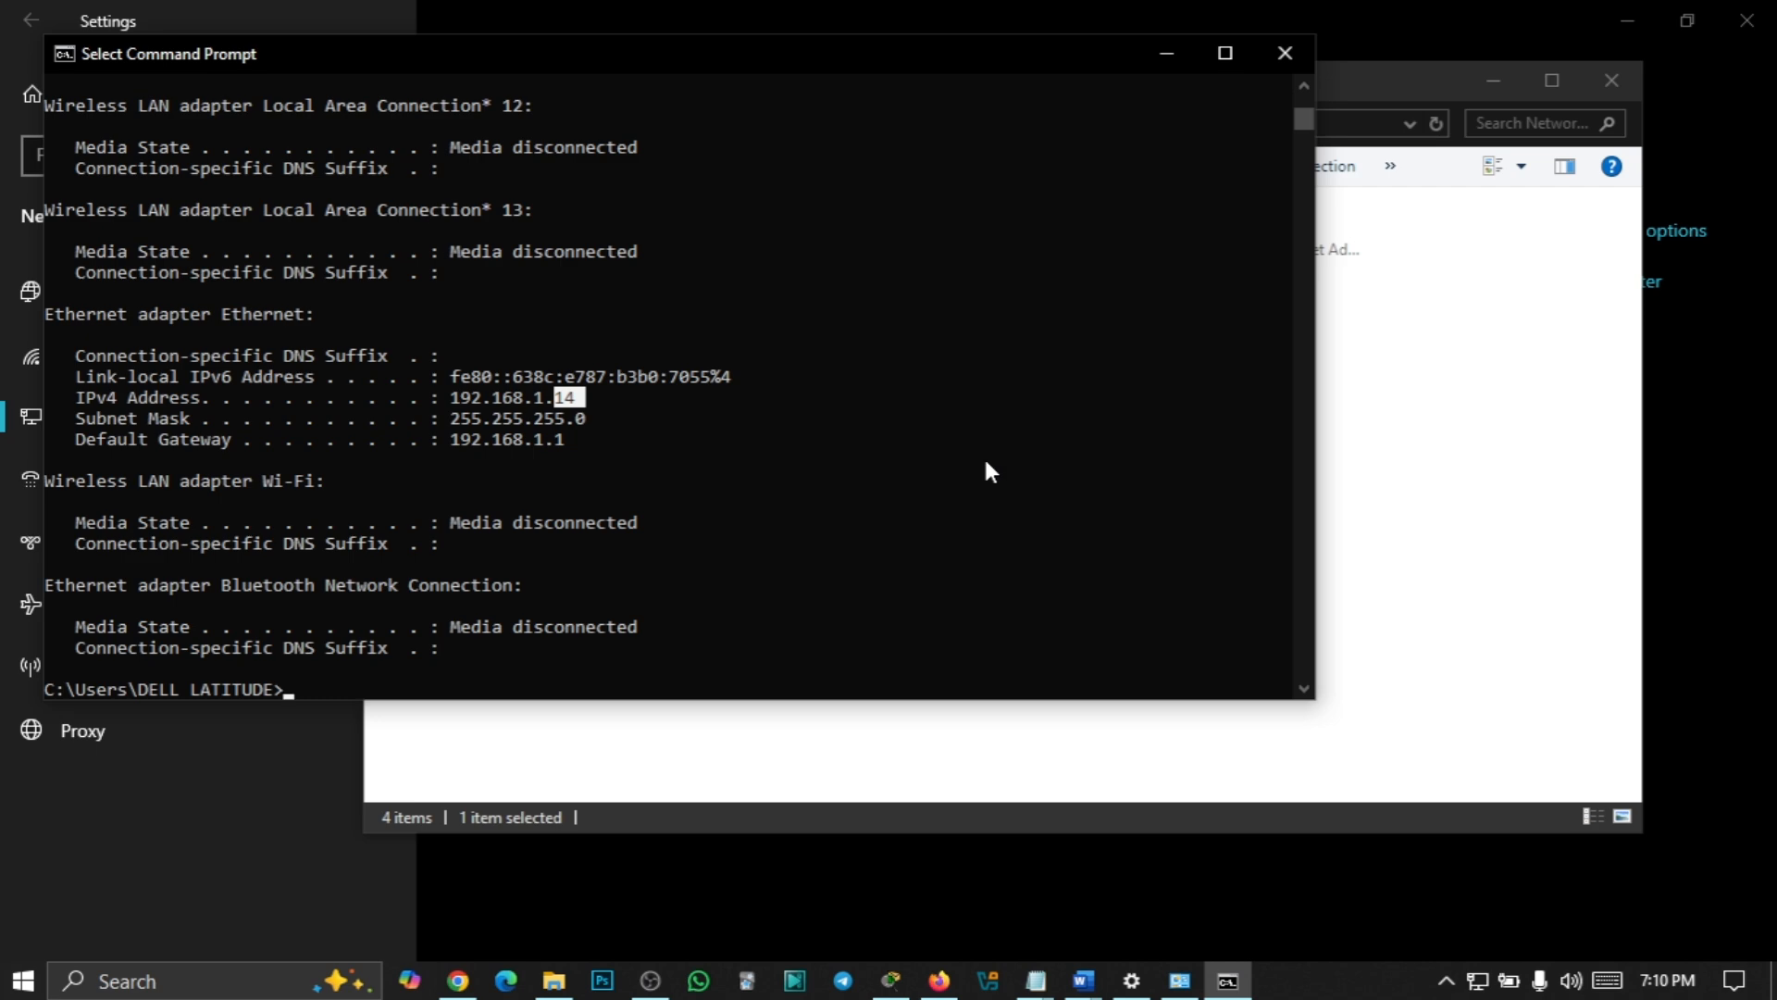
left_click(893, 980)
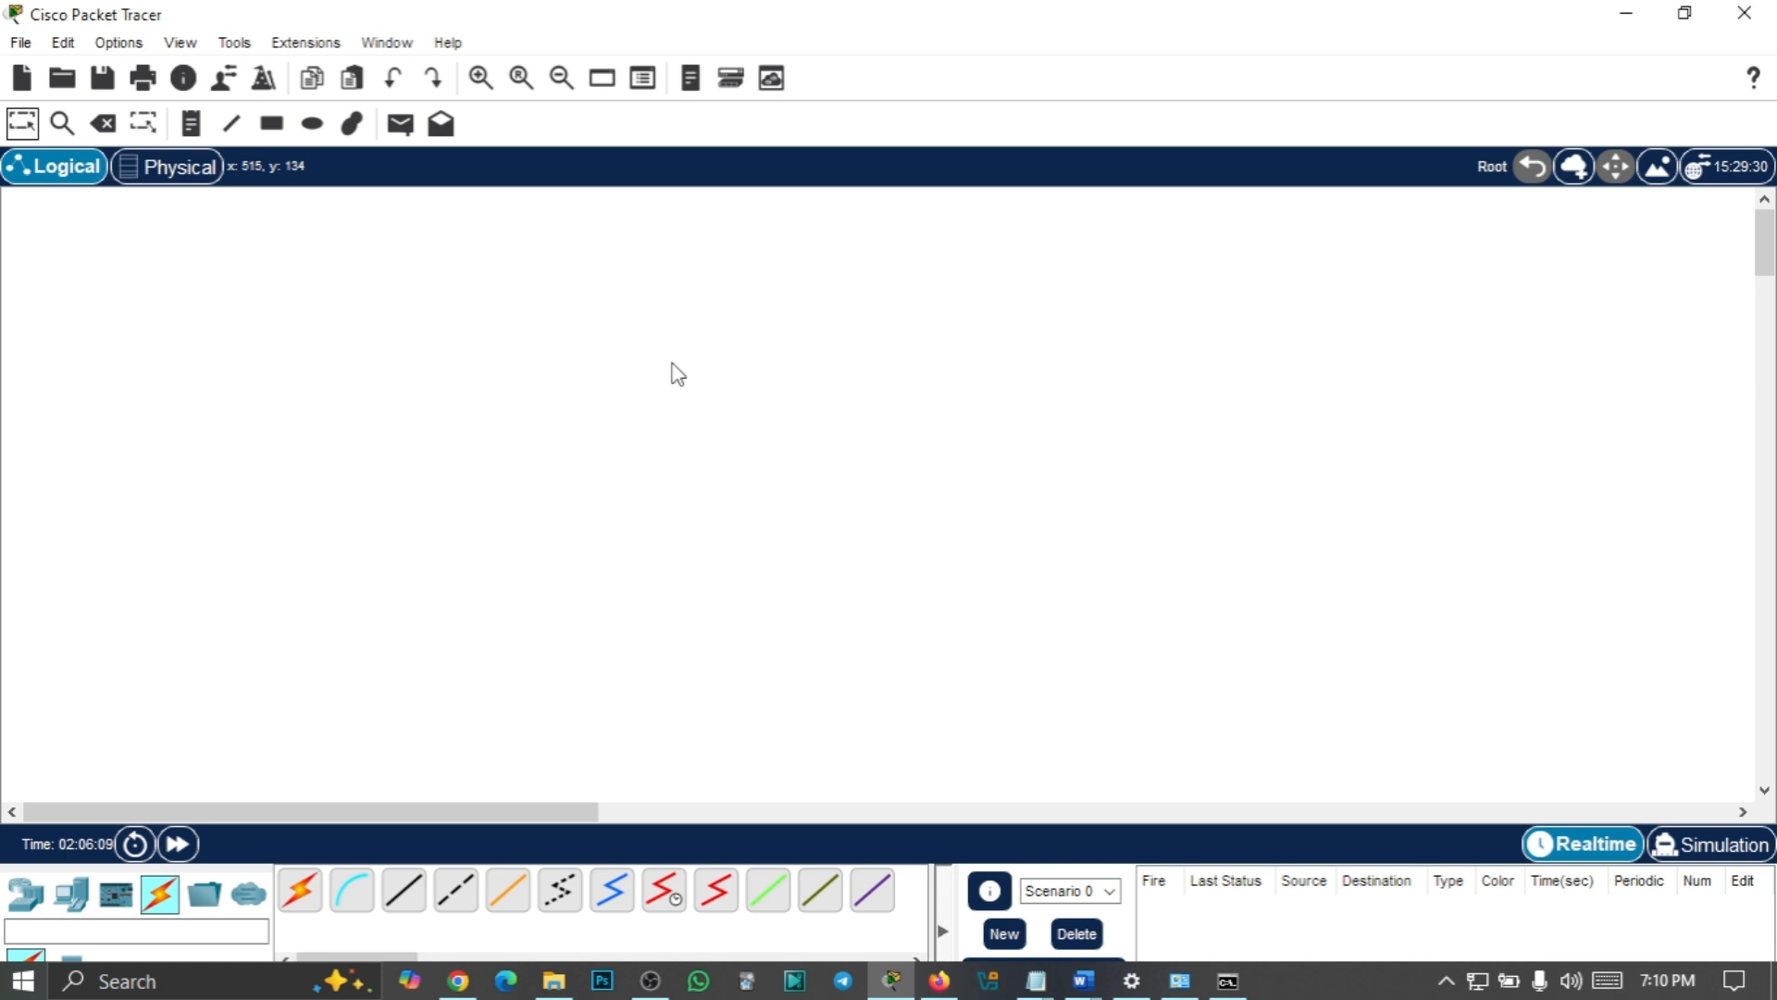
Check the PC's network connections and Ethernet settings in Windows, and return to the empty Packet Tracer workspace
left_click(1479, 981)
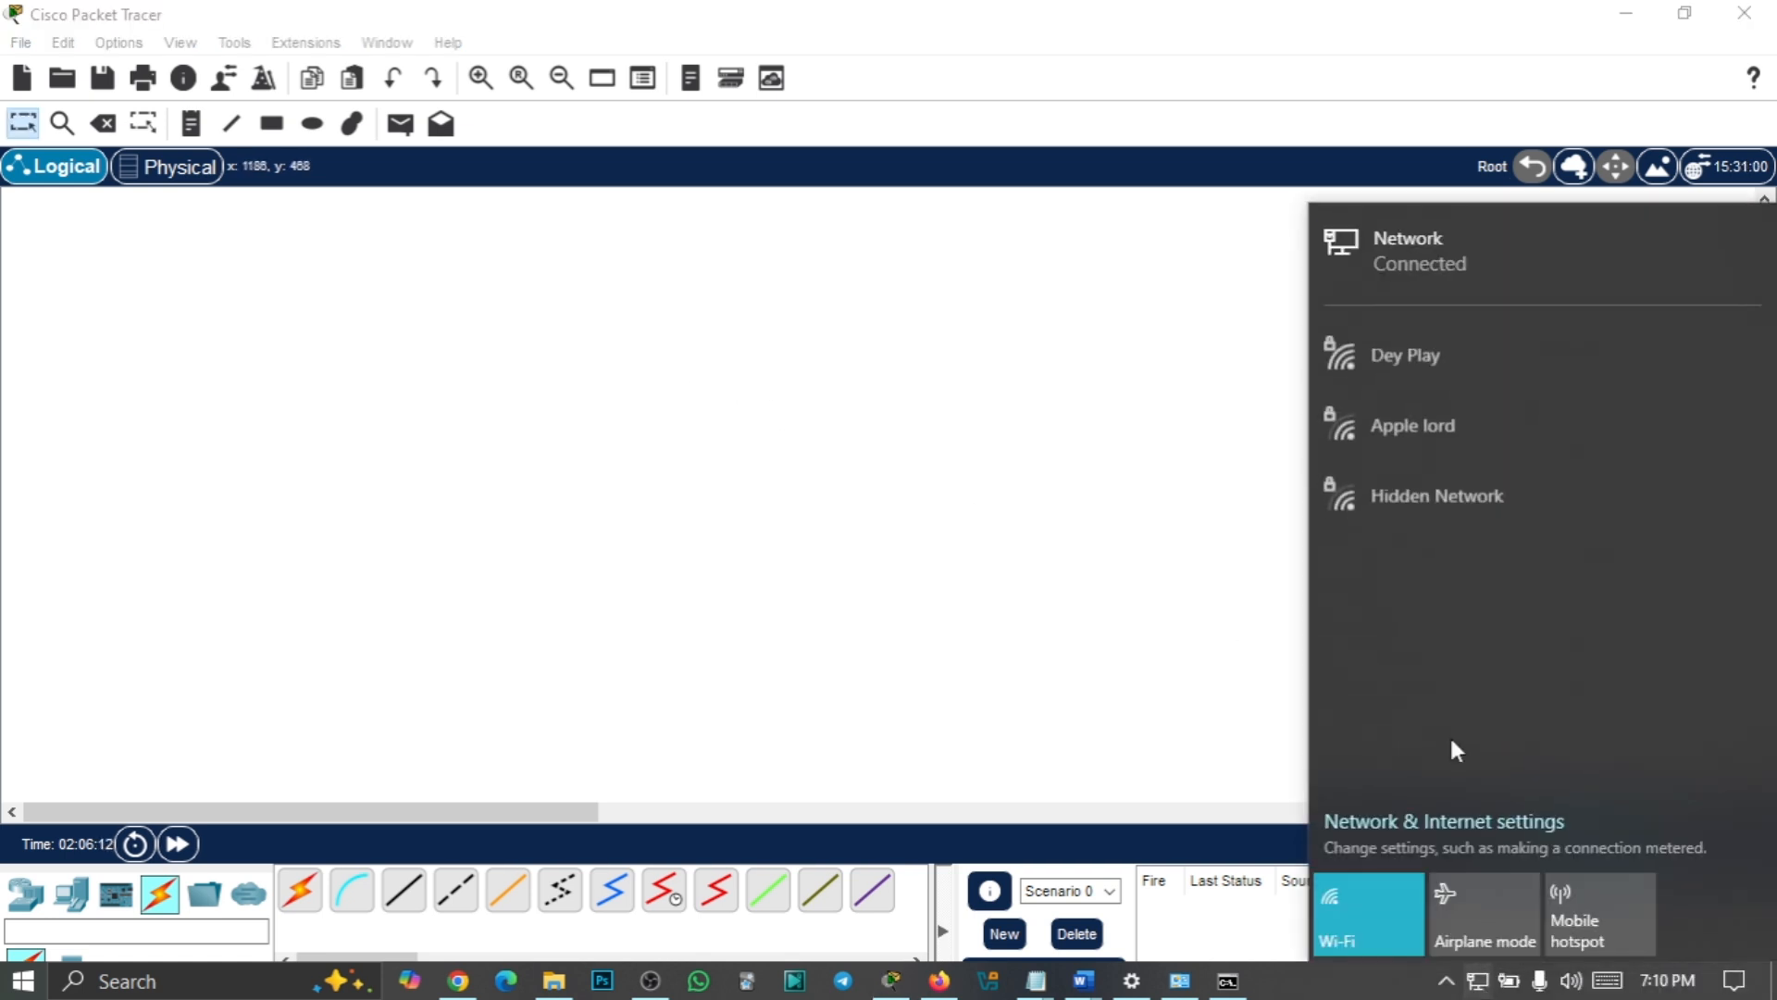
left_click(1414, 277)
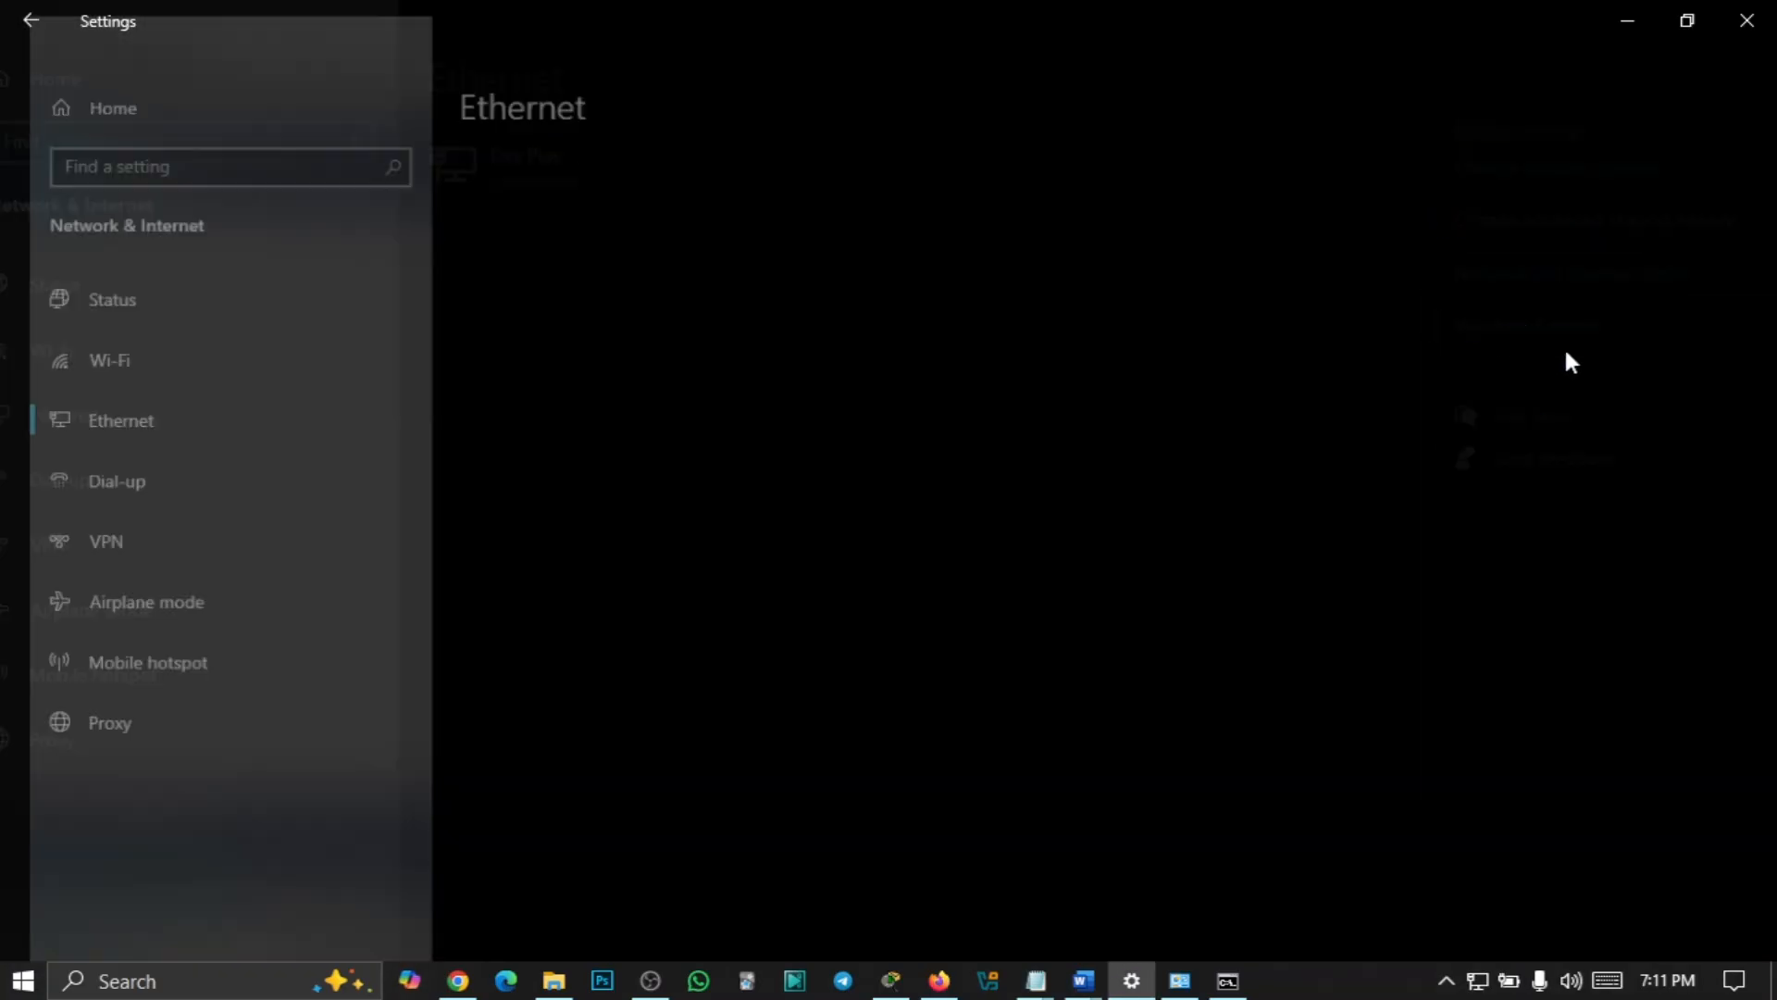
left_click(1746, 21)
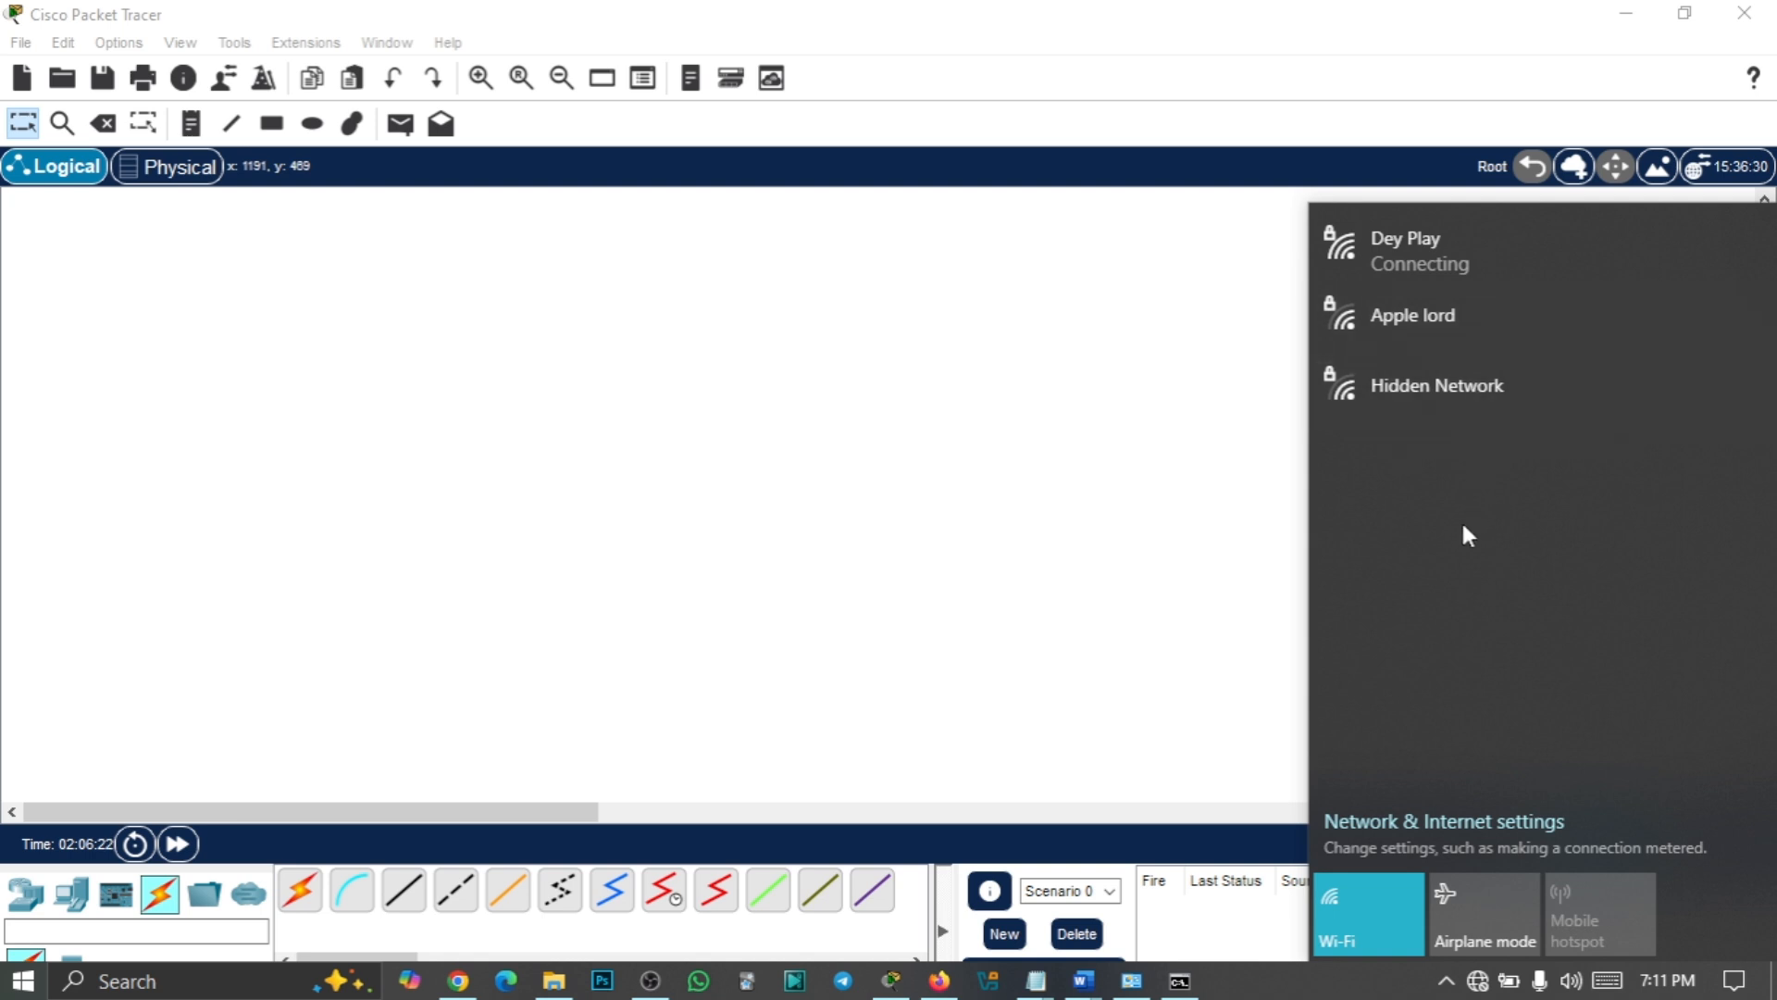
left_click(1071, 574)
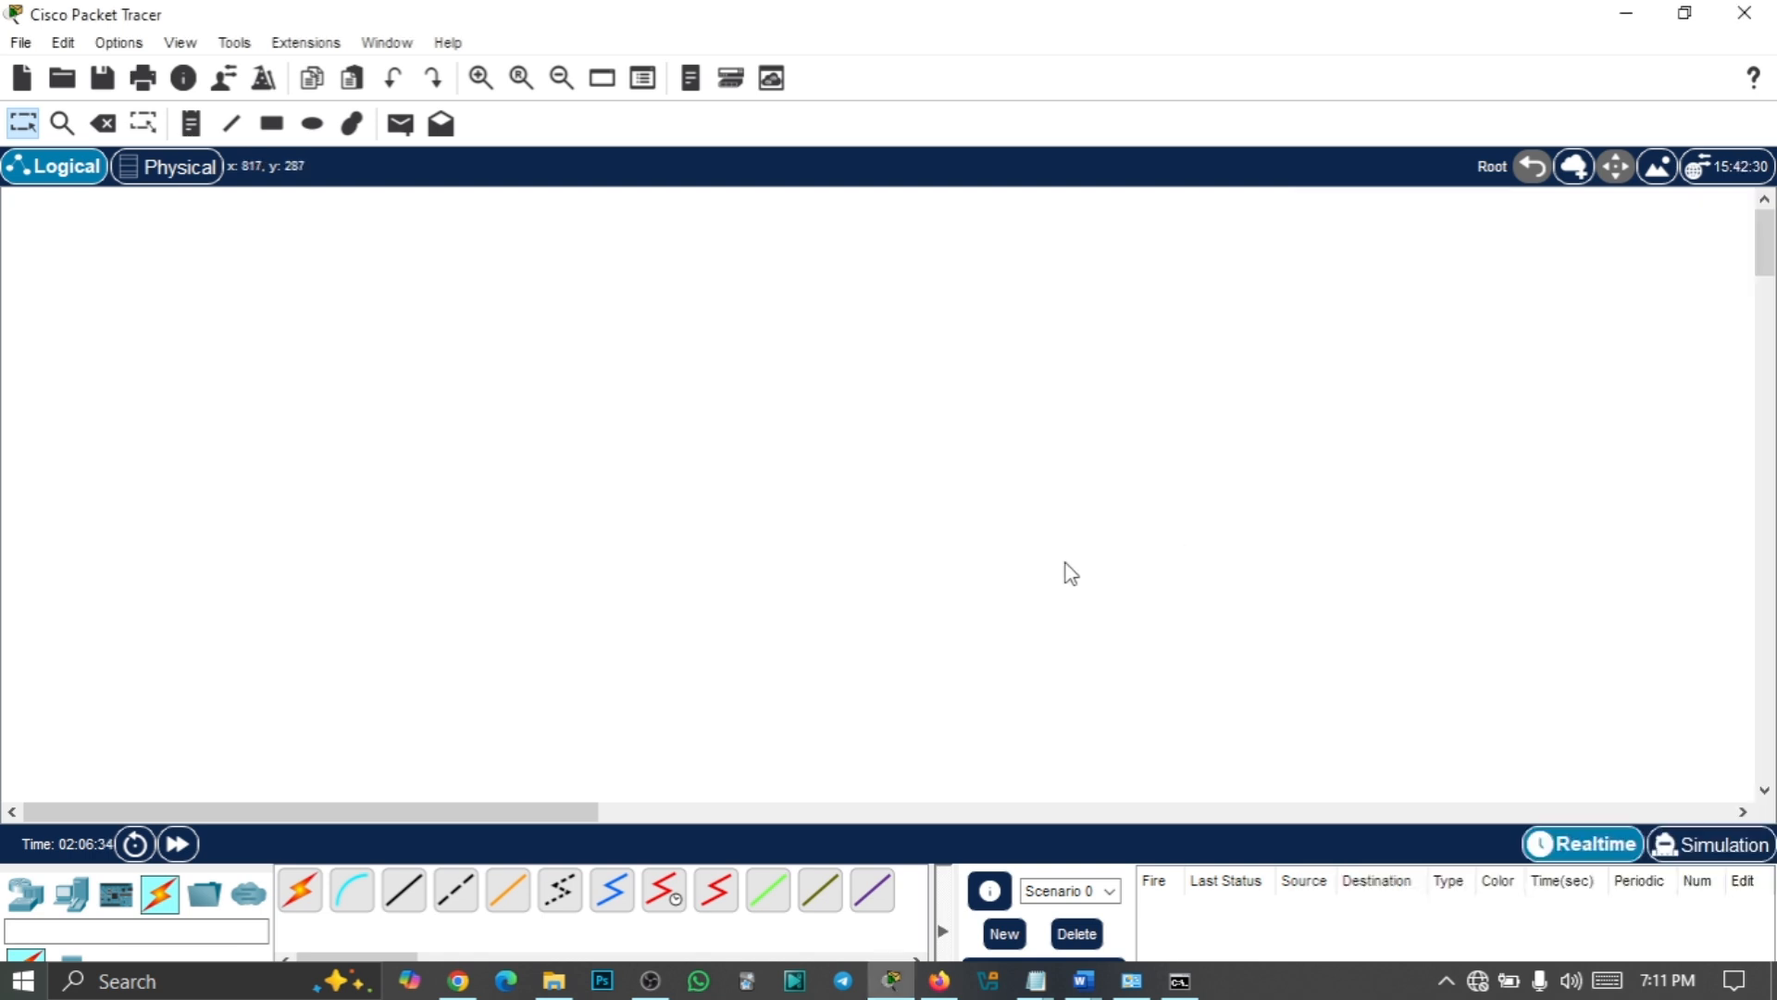
Place a 4321 router and a 2960 switch side by side in the logical workspace
left_click(25, 894)
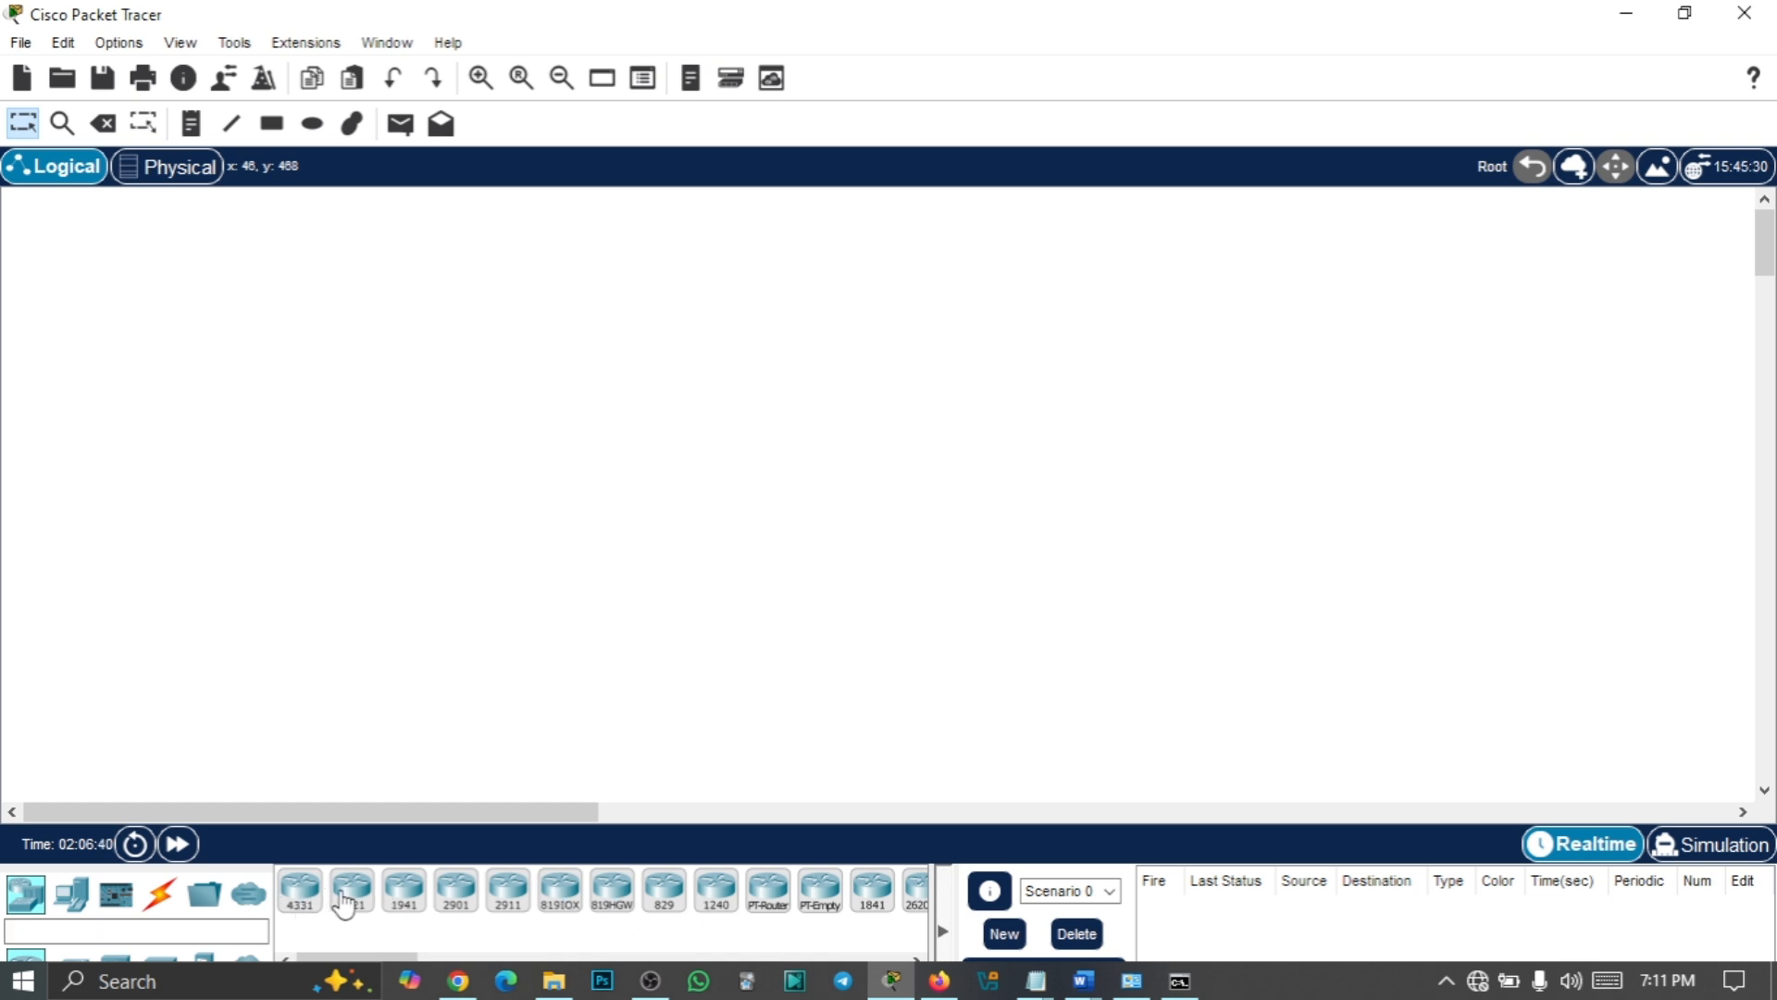
left_click_drag(349, 893, 433, 465)
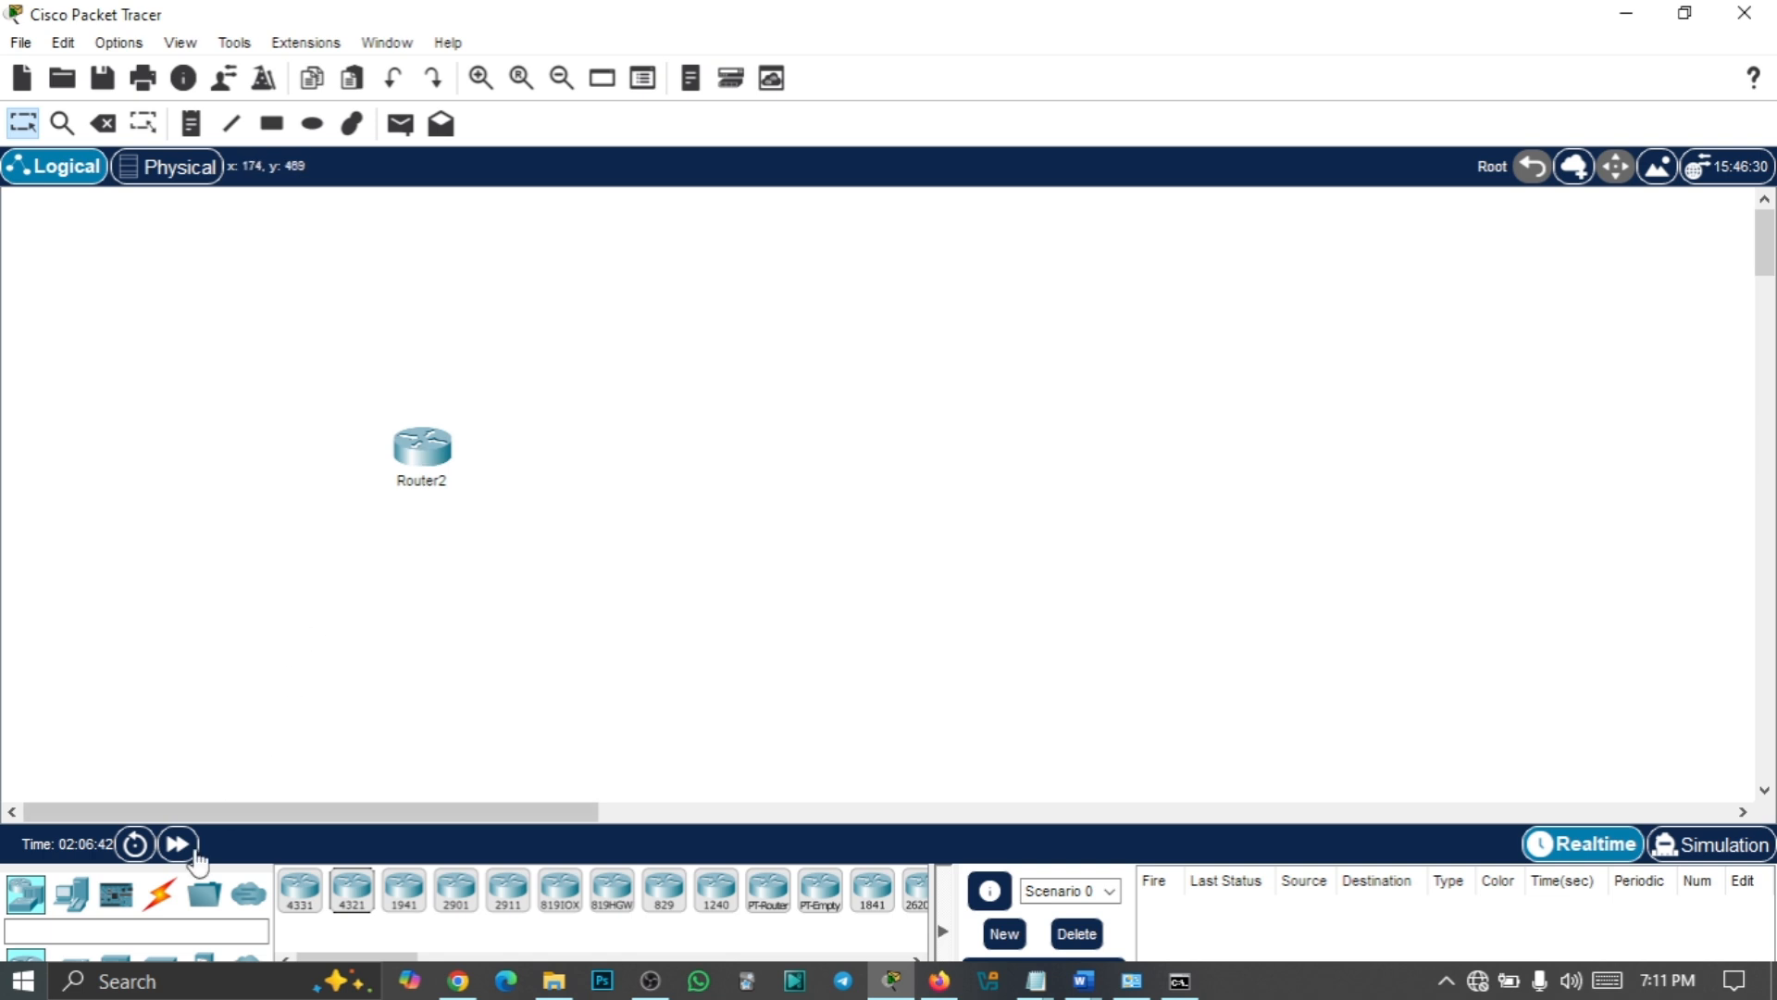
left_click(71, 893)
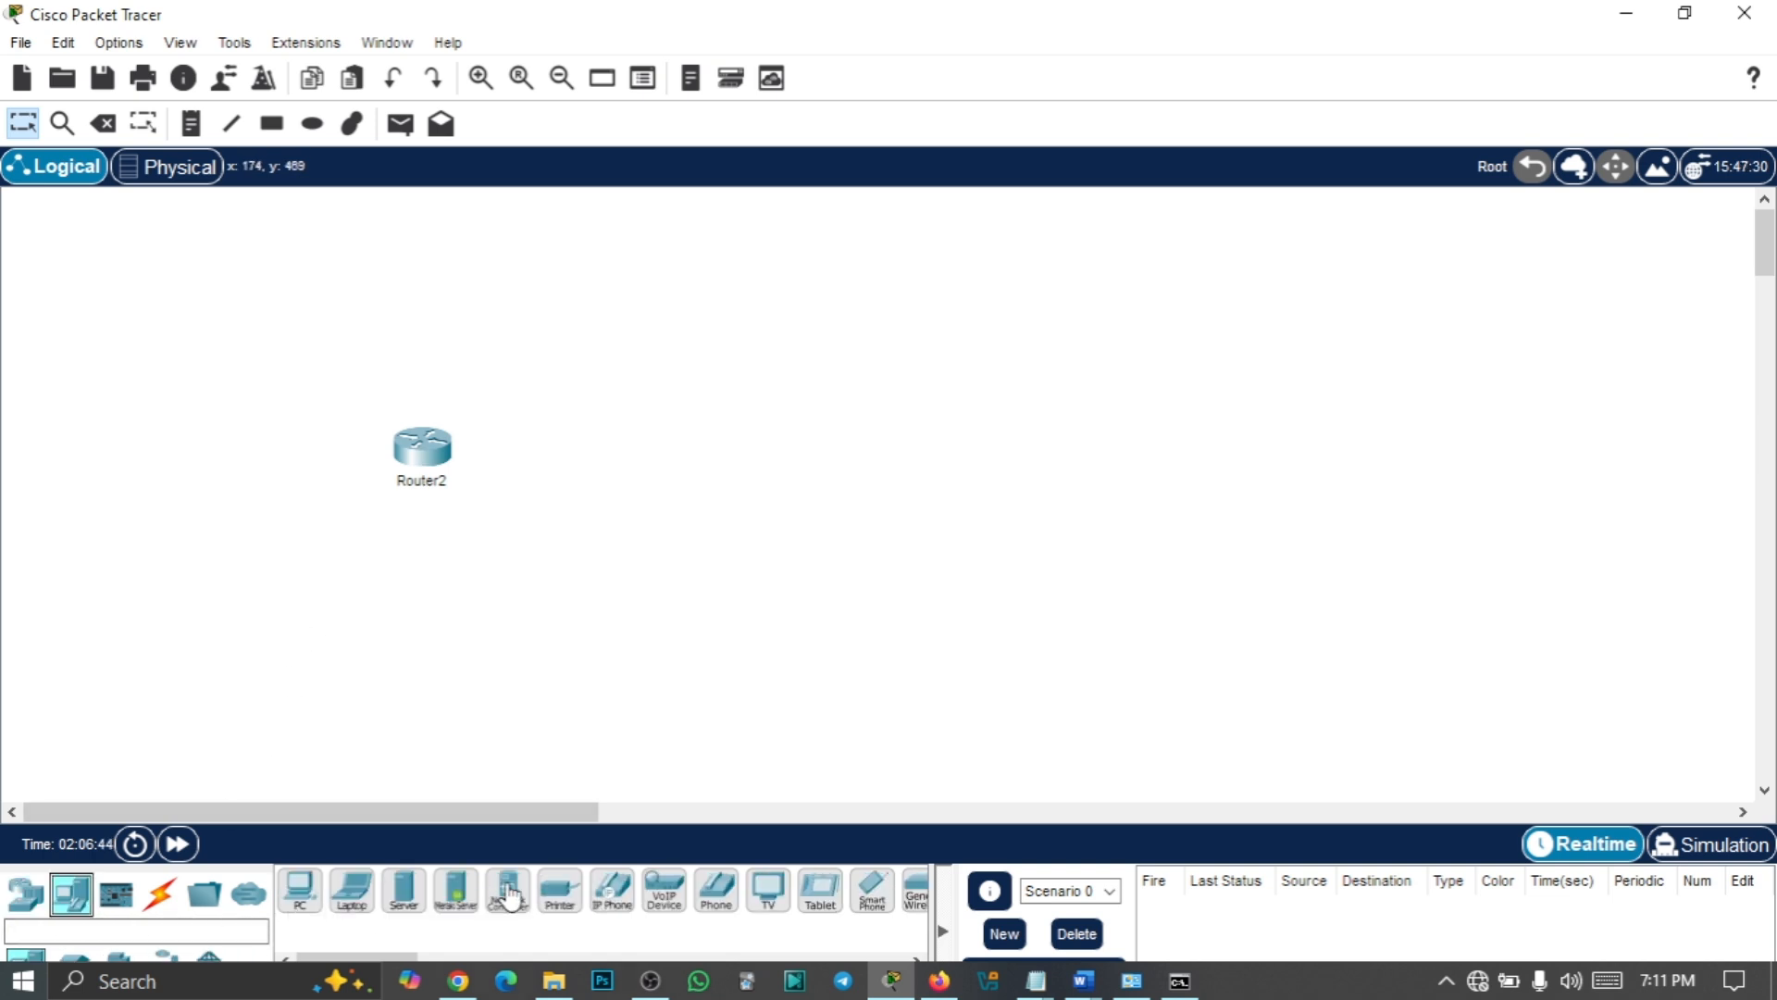
left_click(73, 958)
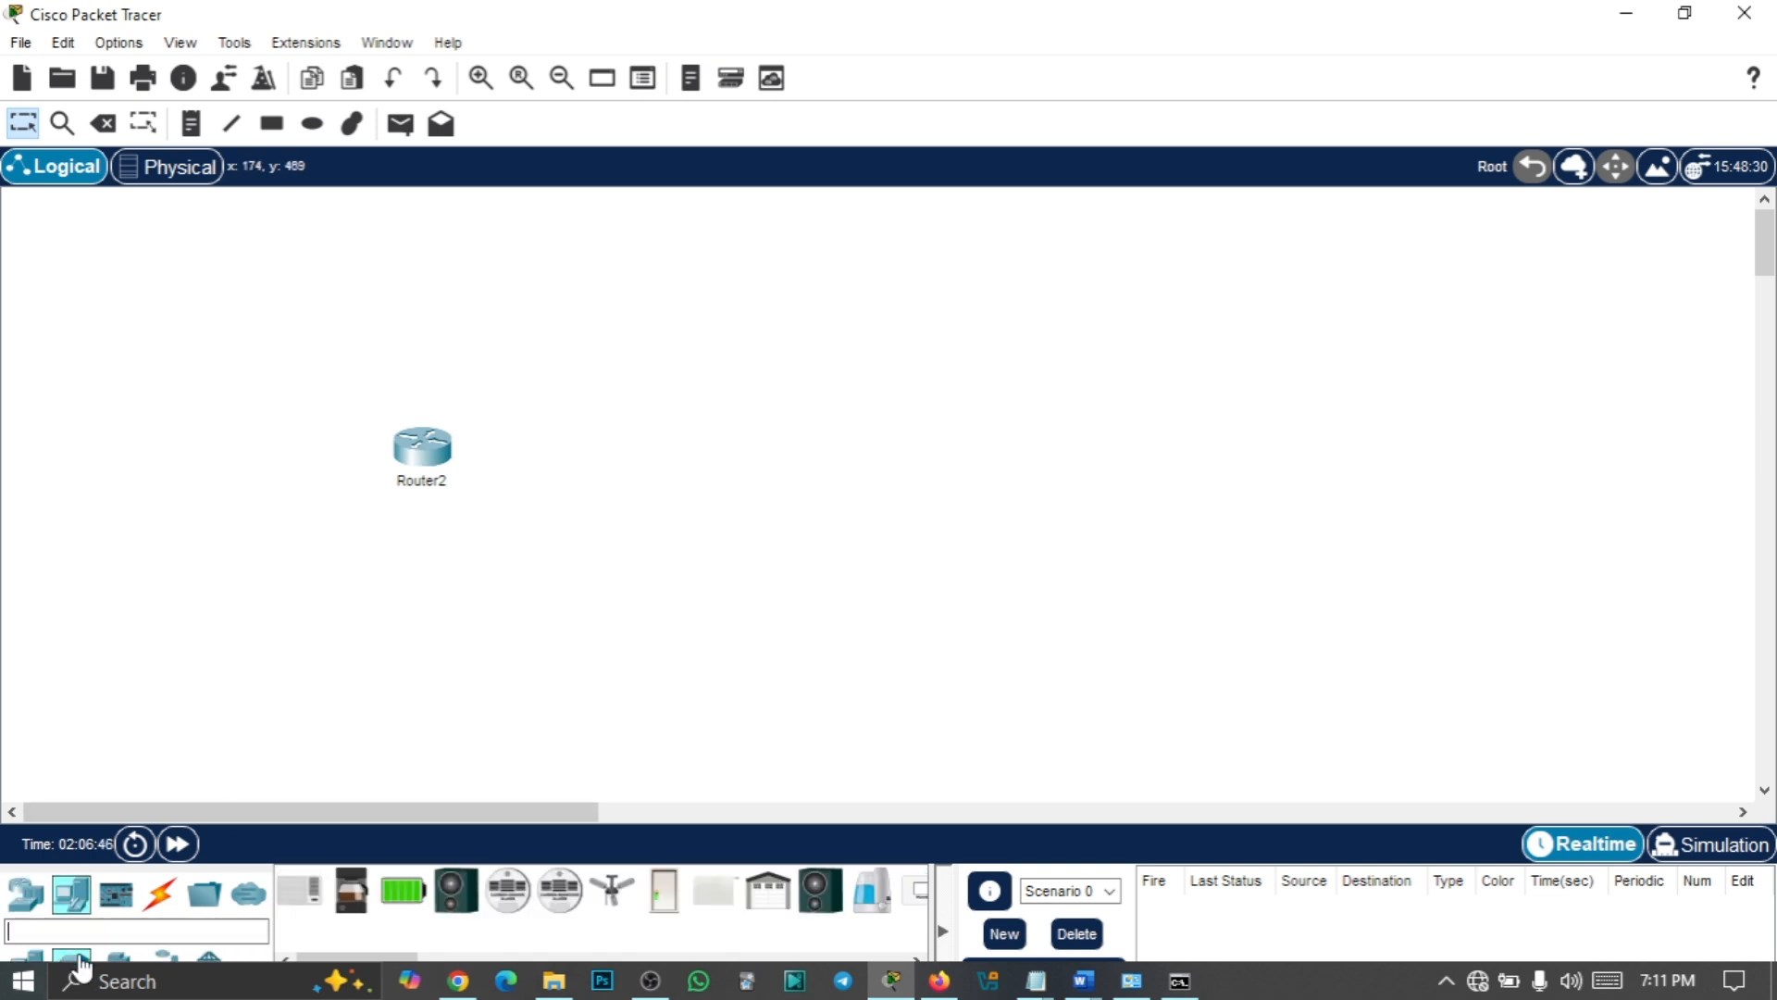
left_click(119, 963)
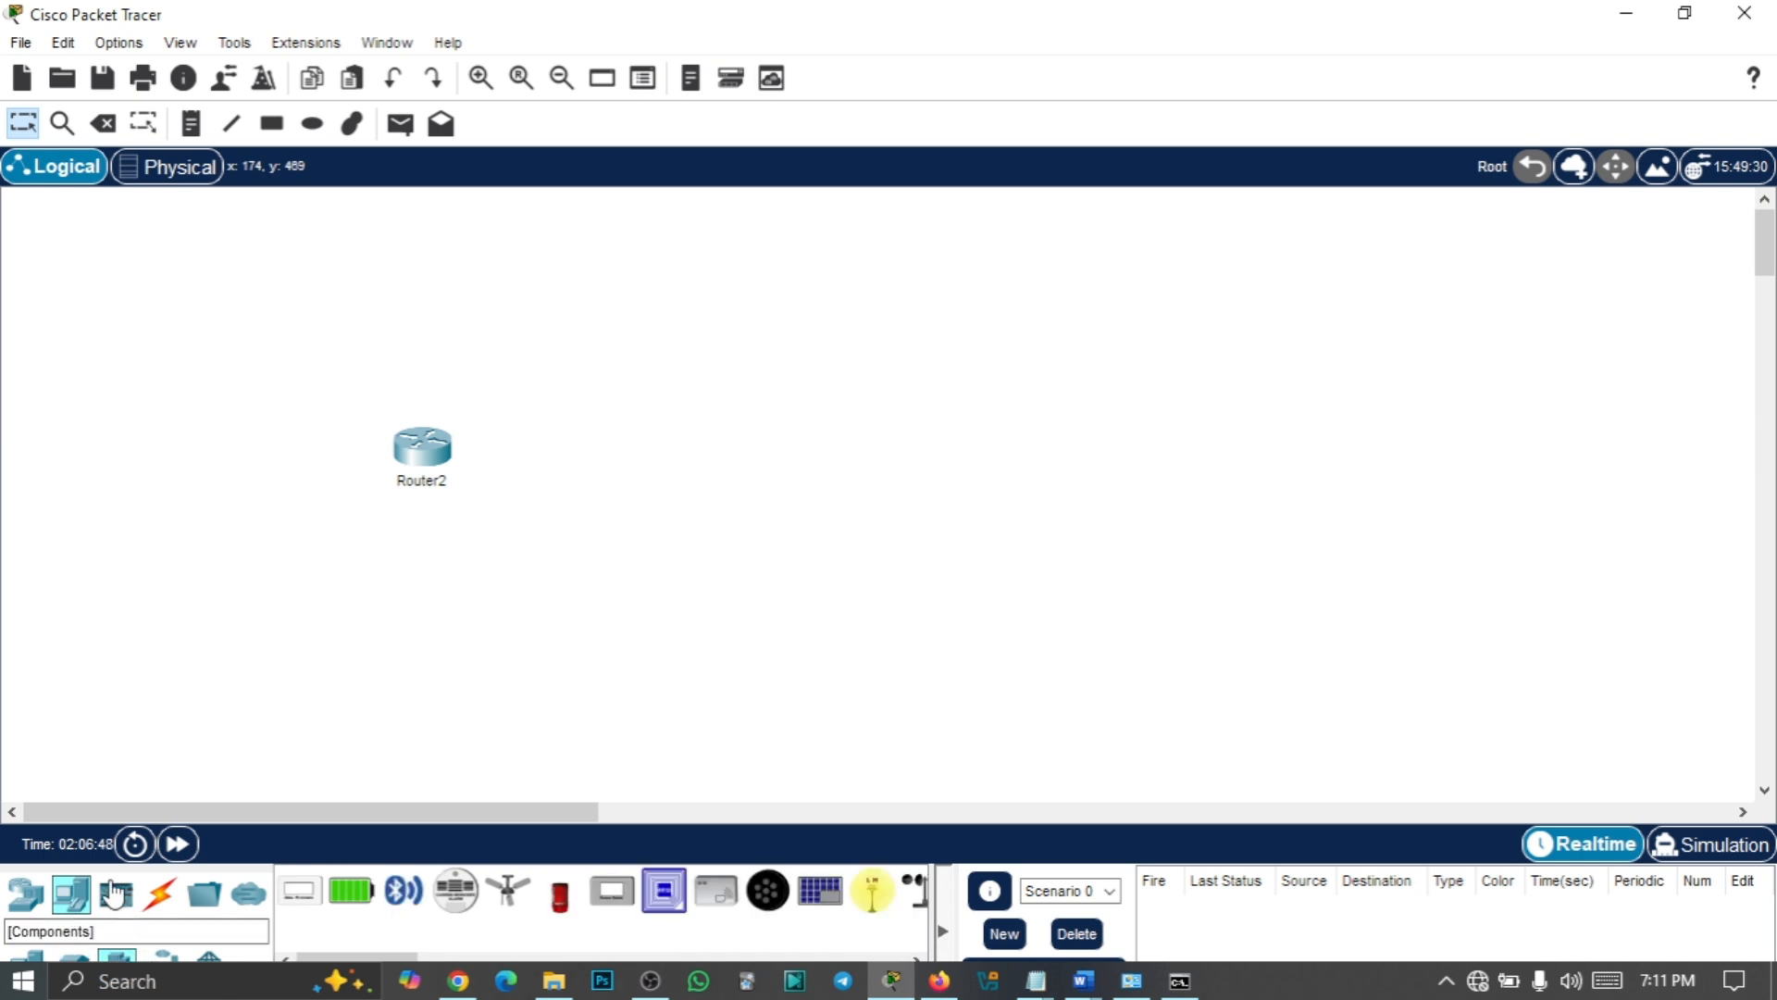
left_click(25, 894)
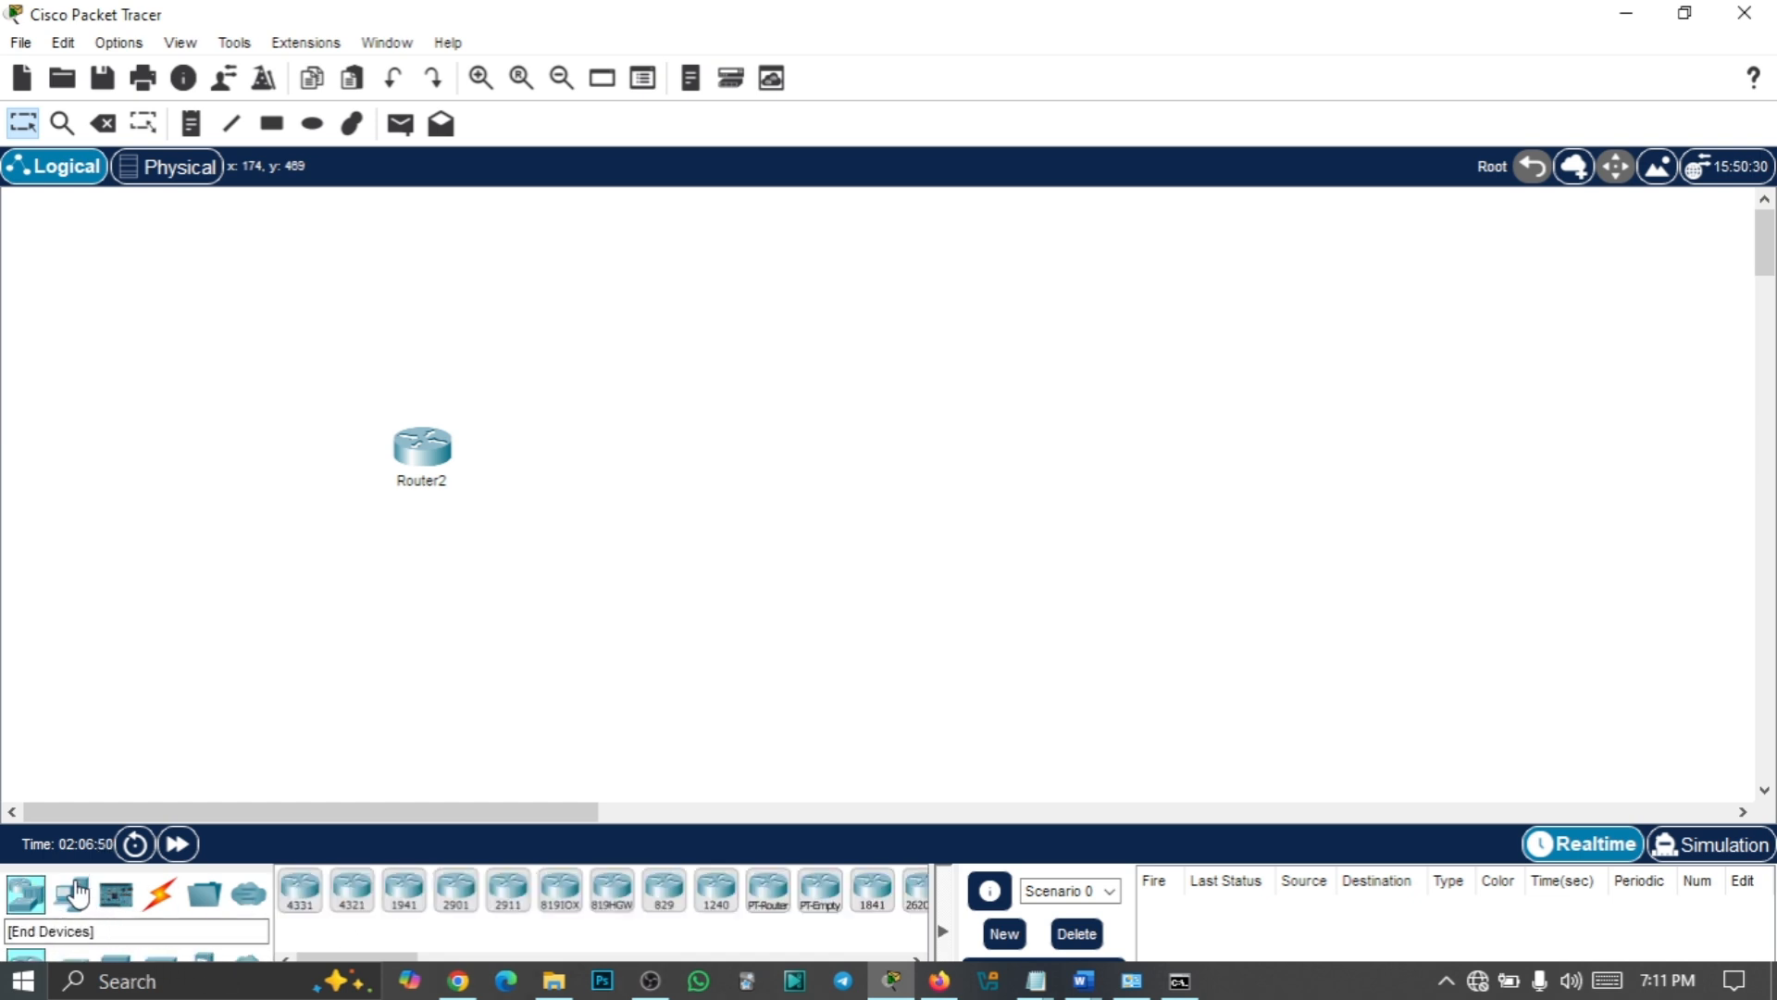
left_click(73, 894)
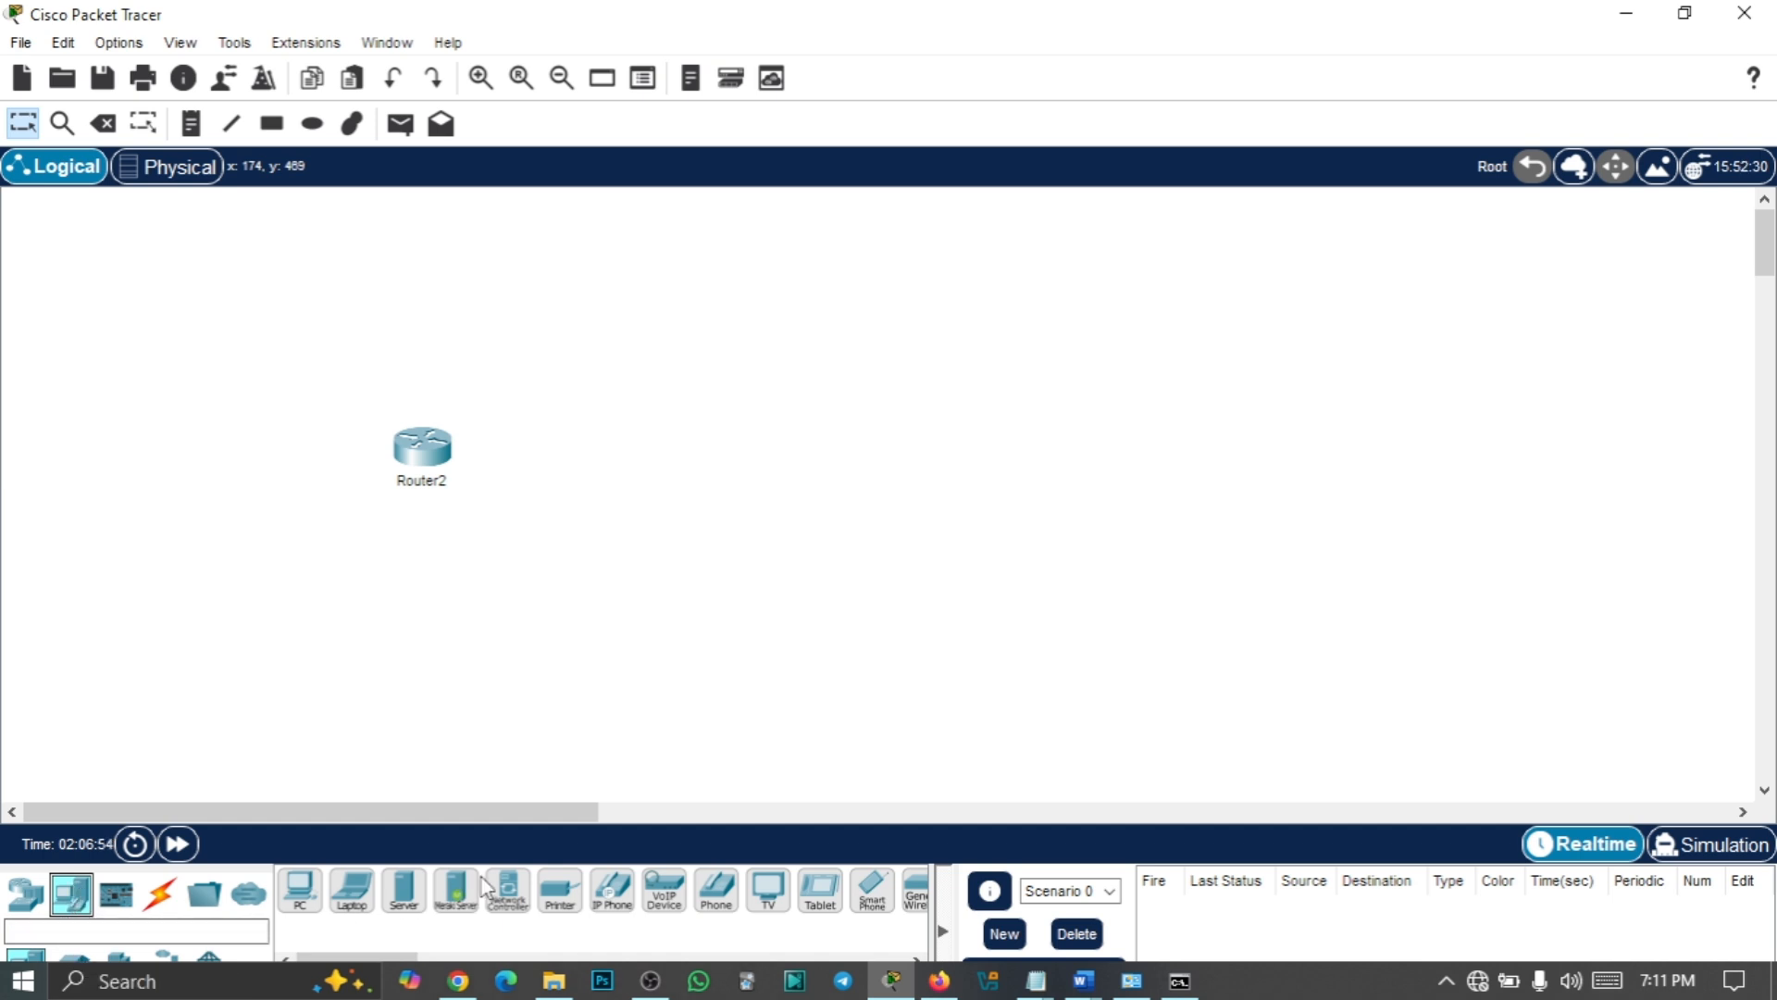
left_click(79, 935)
left_click(26, 893)
left_click(69, 957)
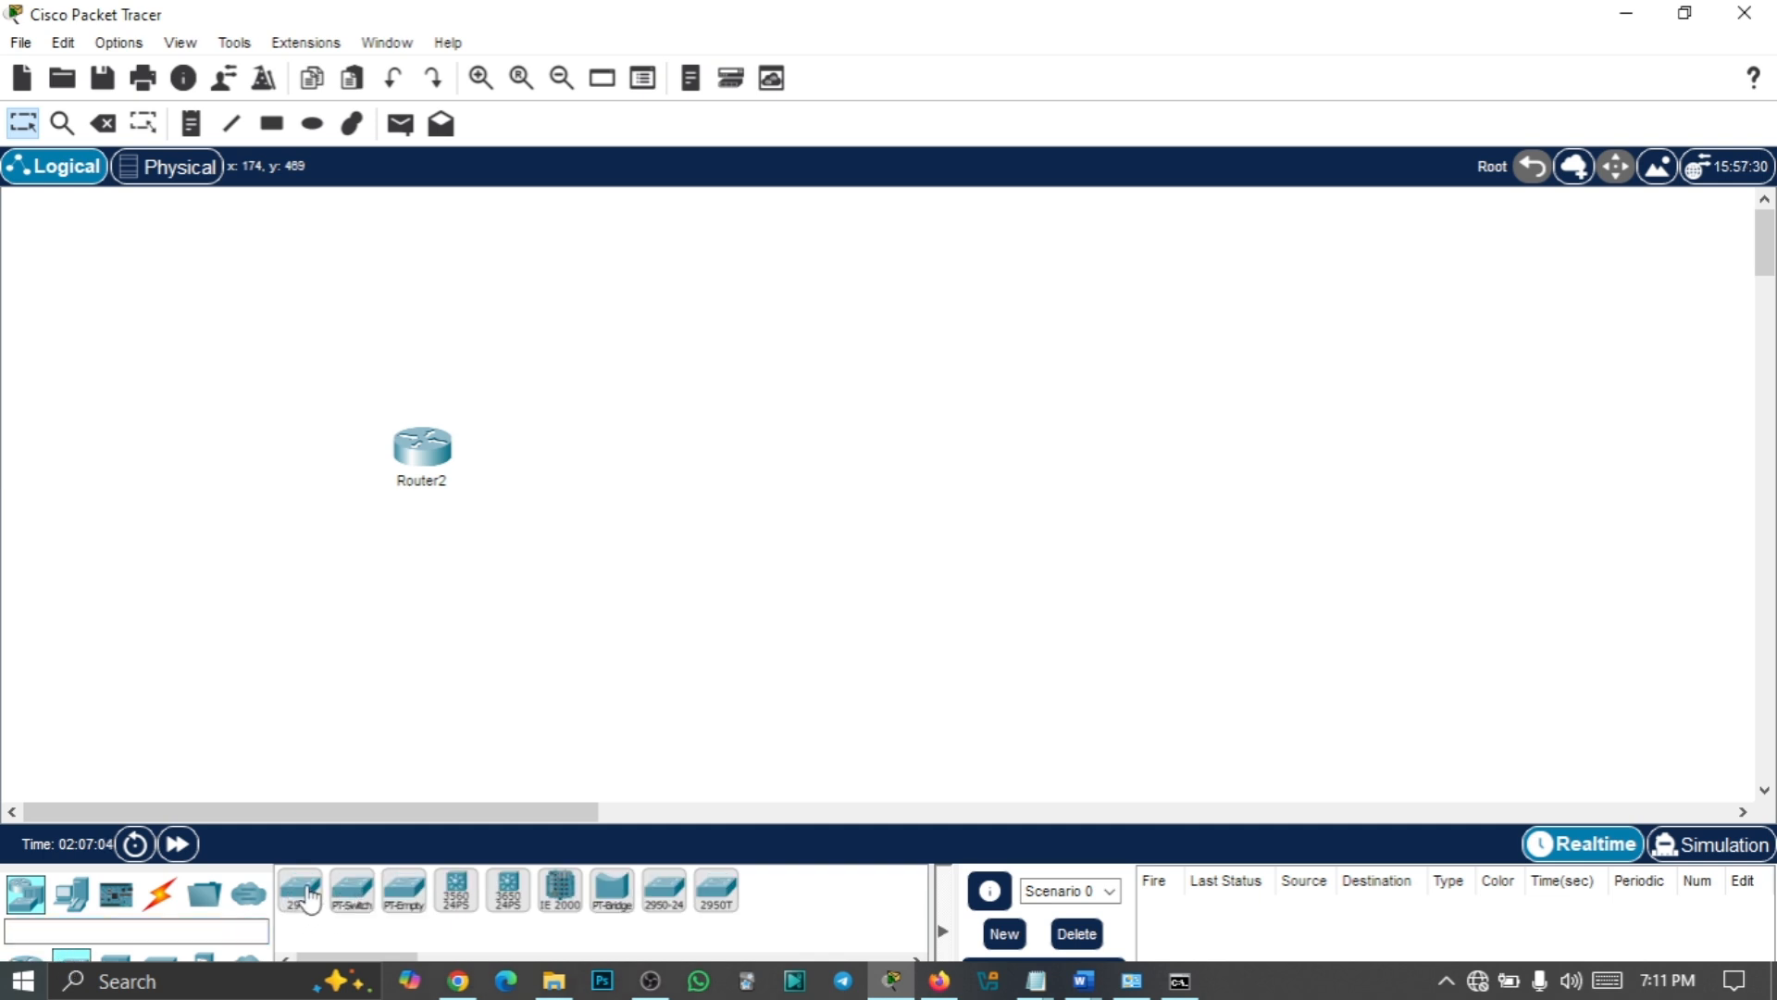
left_click_drag(302, 902, 626, 480)
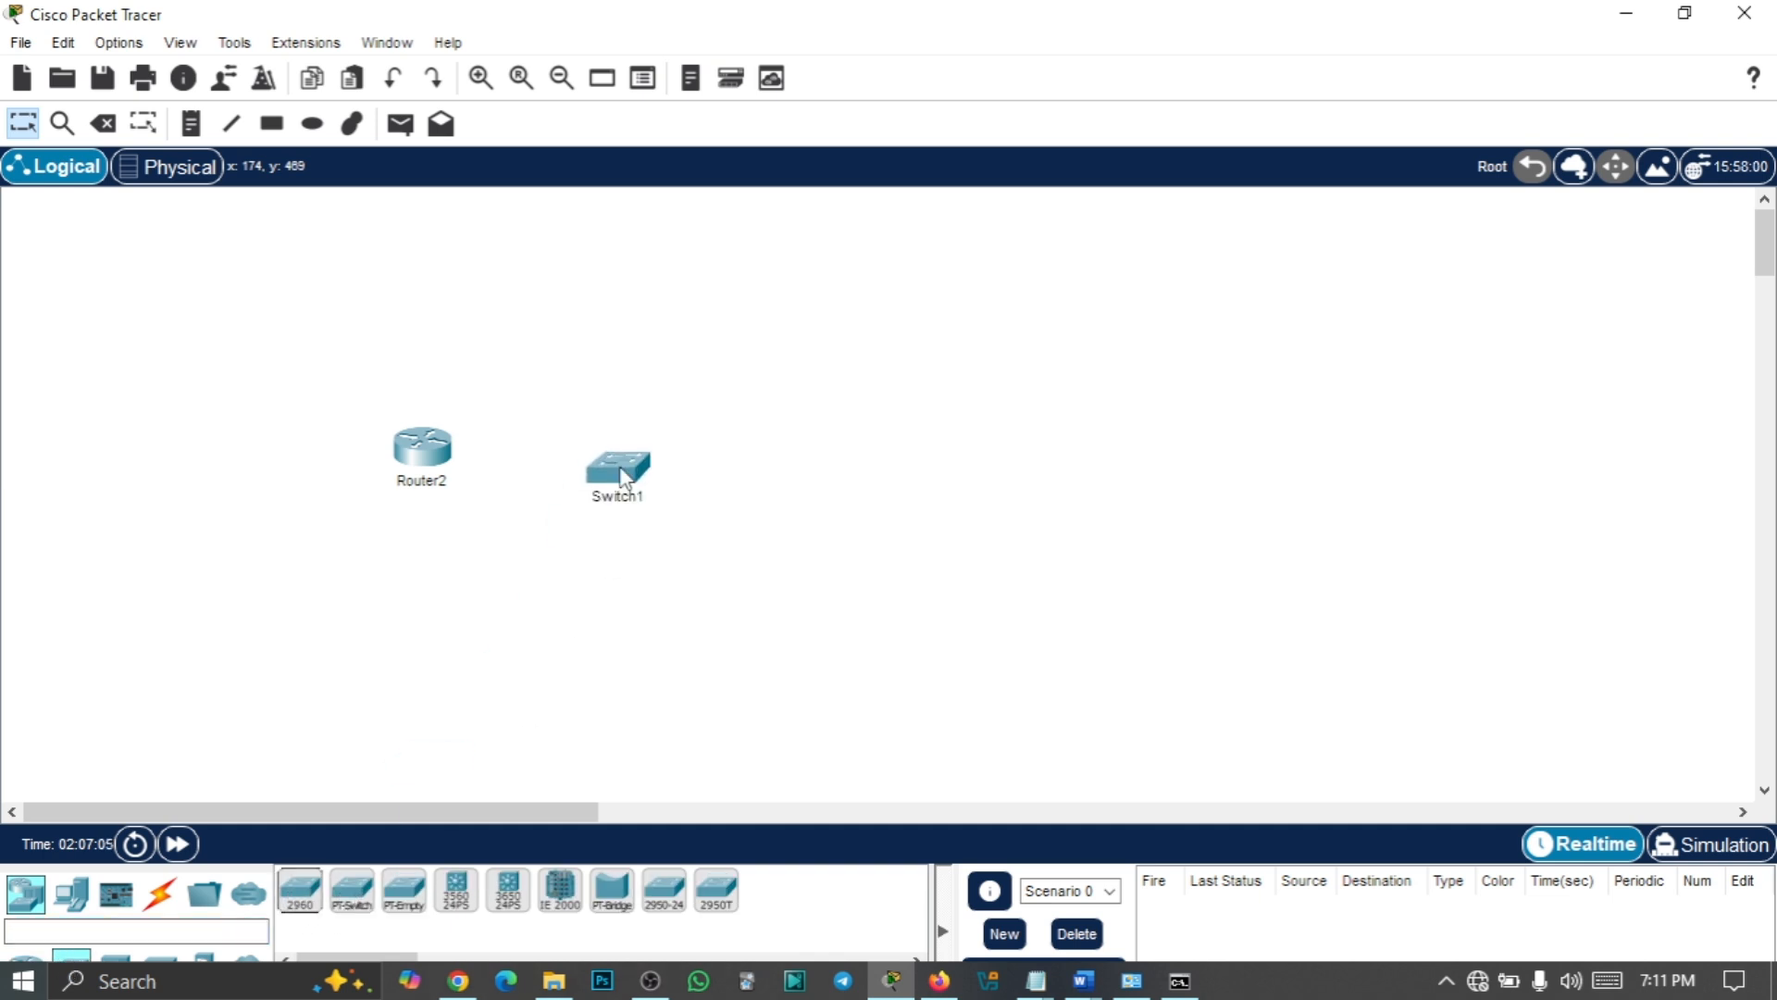
Add a PC, a laptop and a second PC in a column beyond the switch, and move the router farther from the switch
left_click(72, 893)
left_click_drag(300, 891, 820, 315)
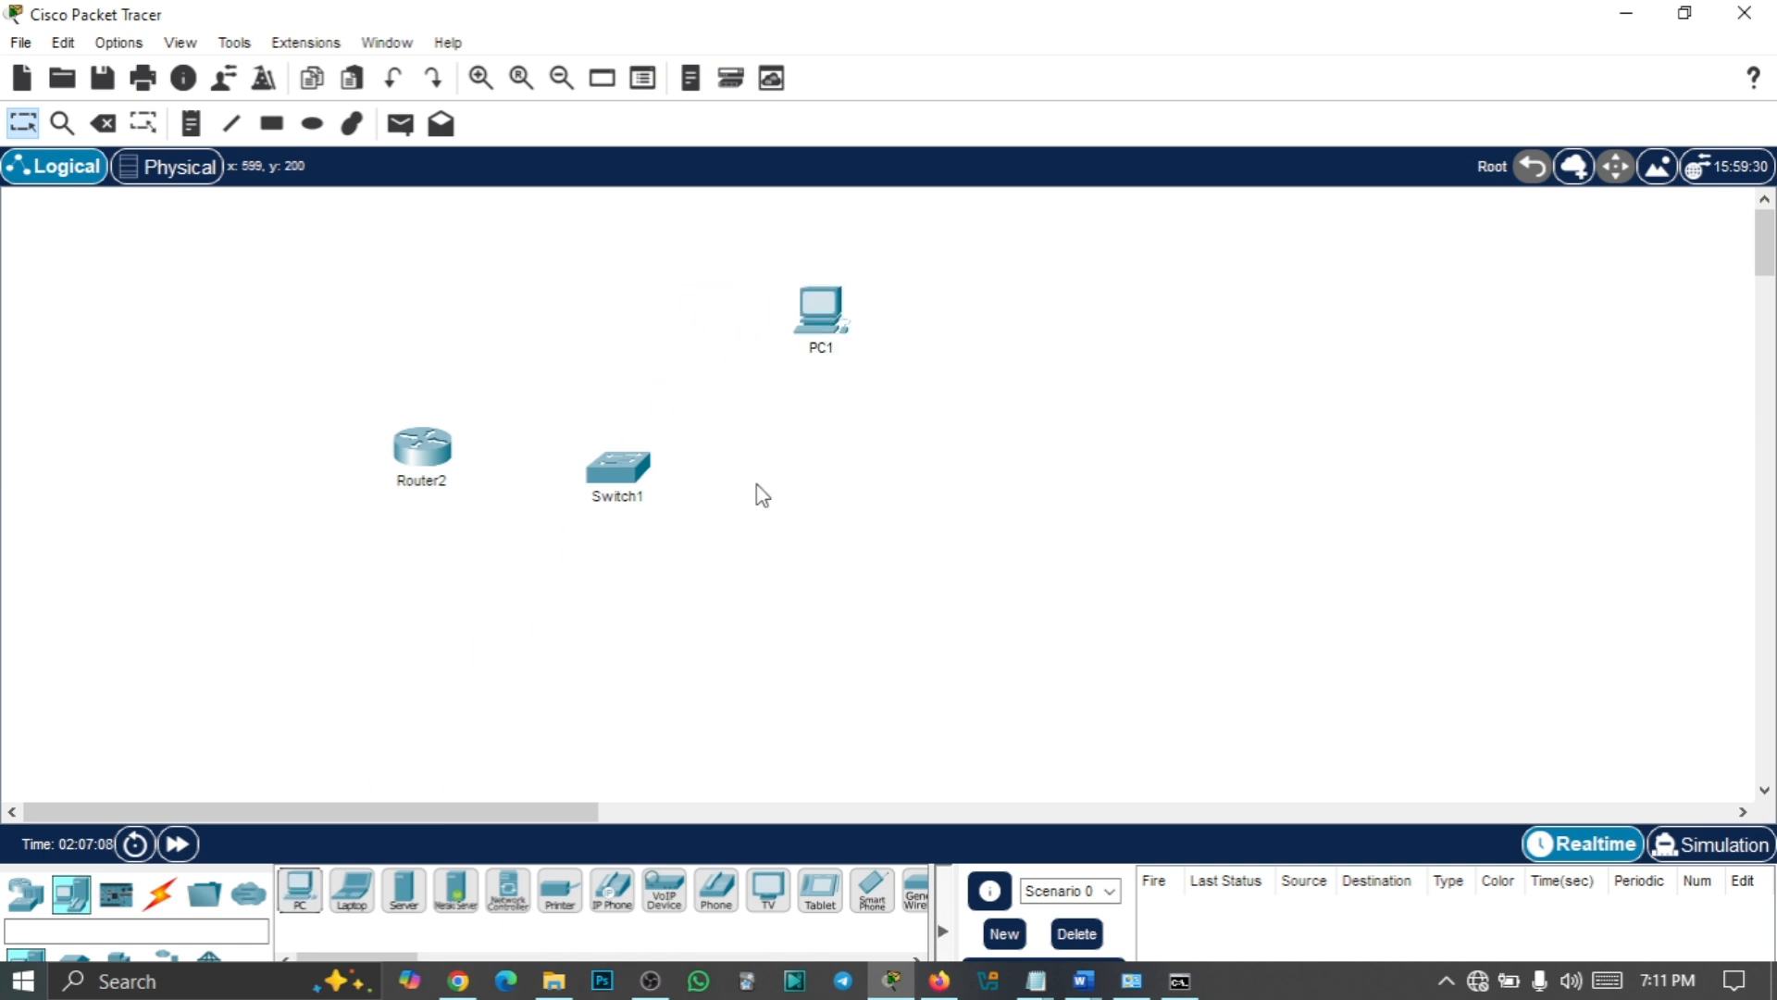
left_click_drag(370, 903, 846, 472)
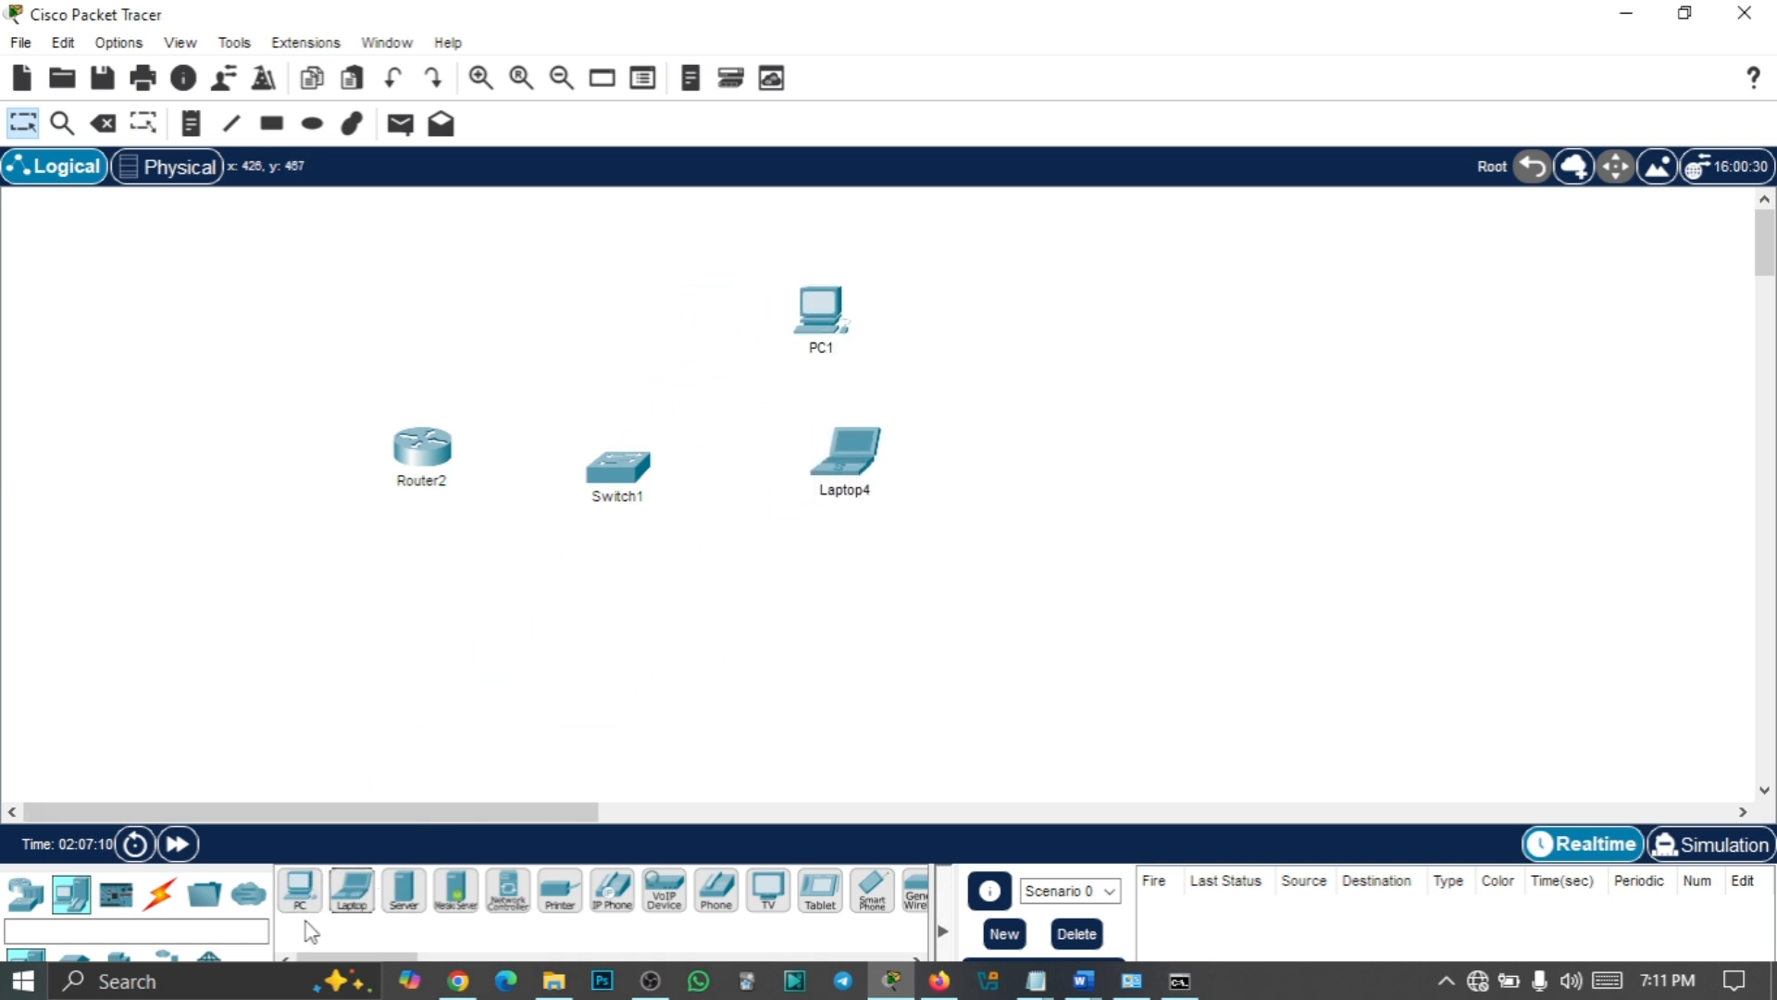
left_click_drag(300, 891, 819, 617)
left_click_drag(425, 461, 402, 461)
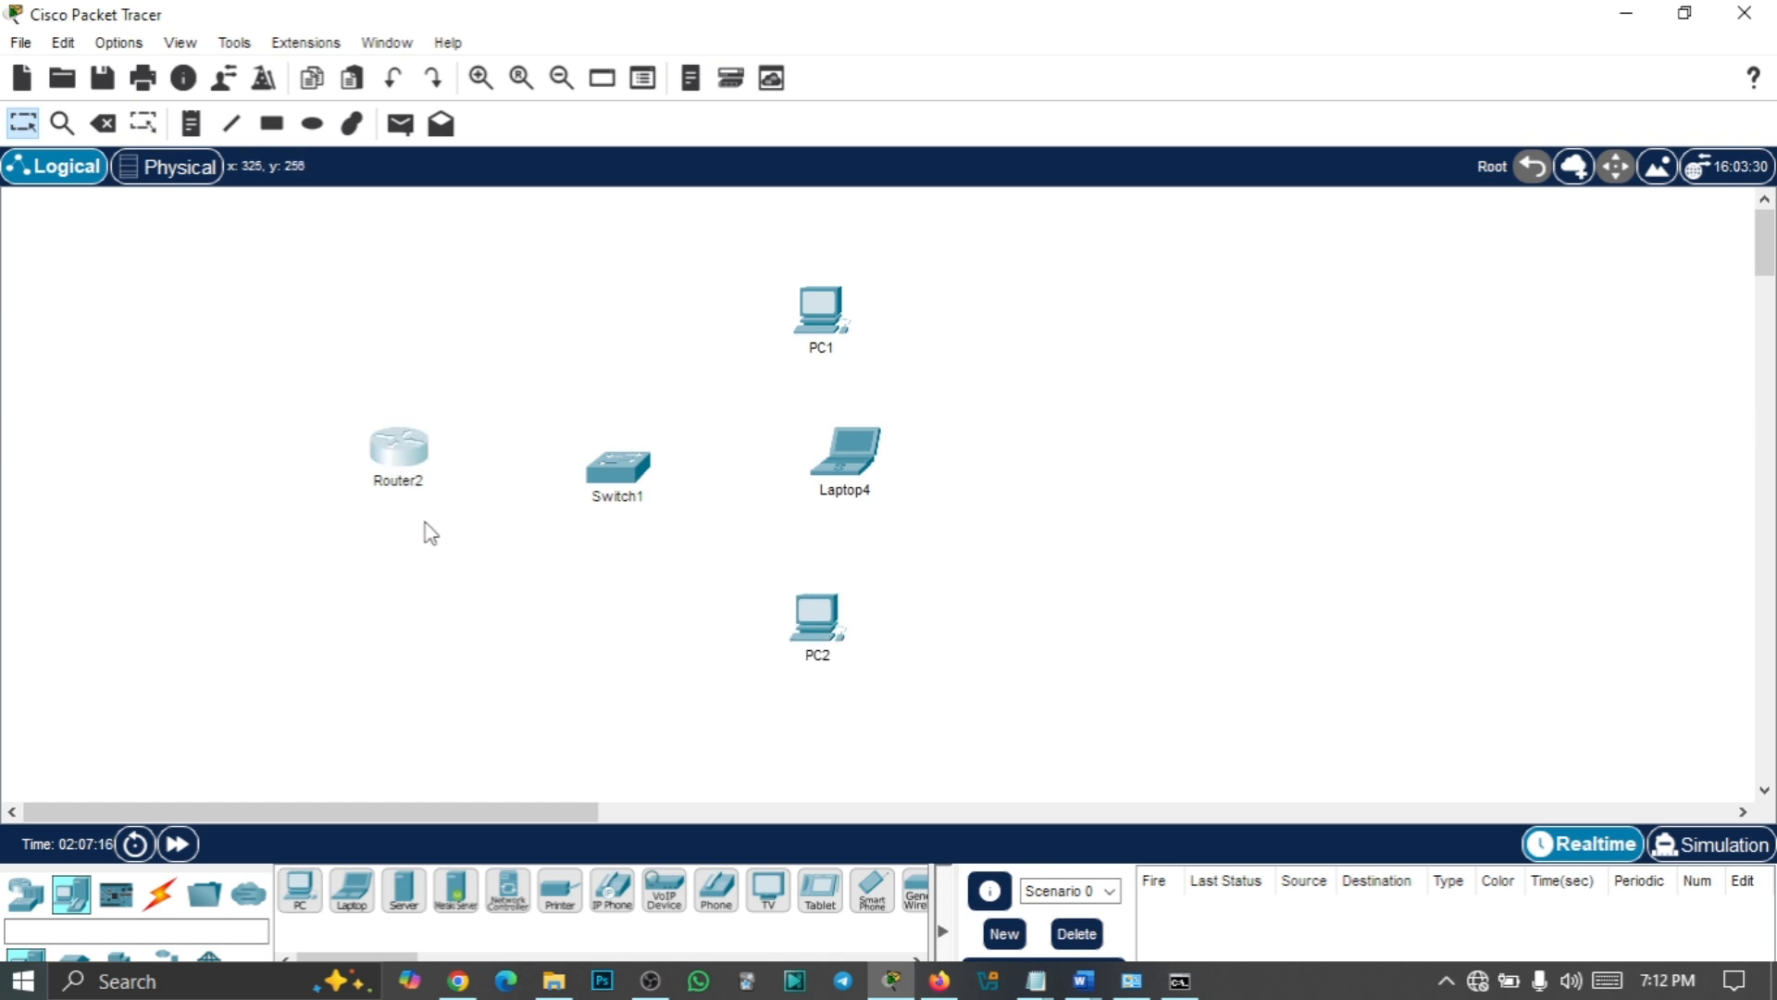
left_click_drag(404, 458, 347, 459)
Connect the router to the switch using the automatic connection type
left_click(161, 895)
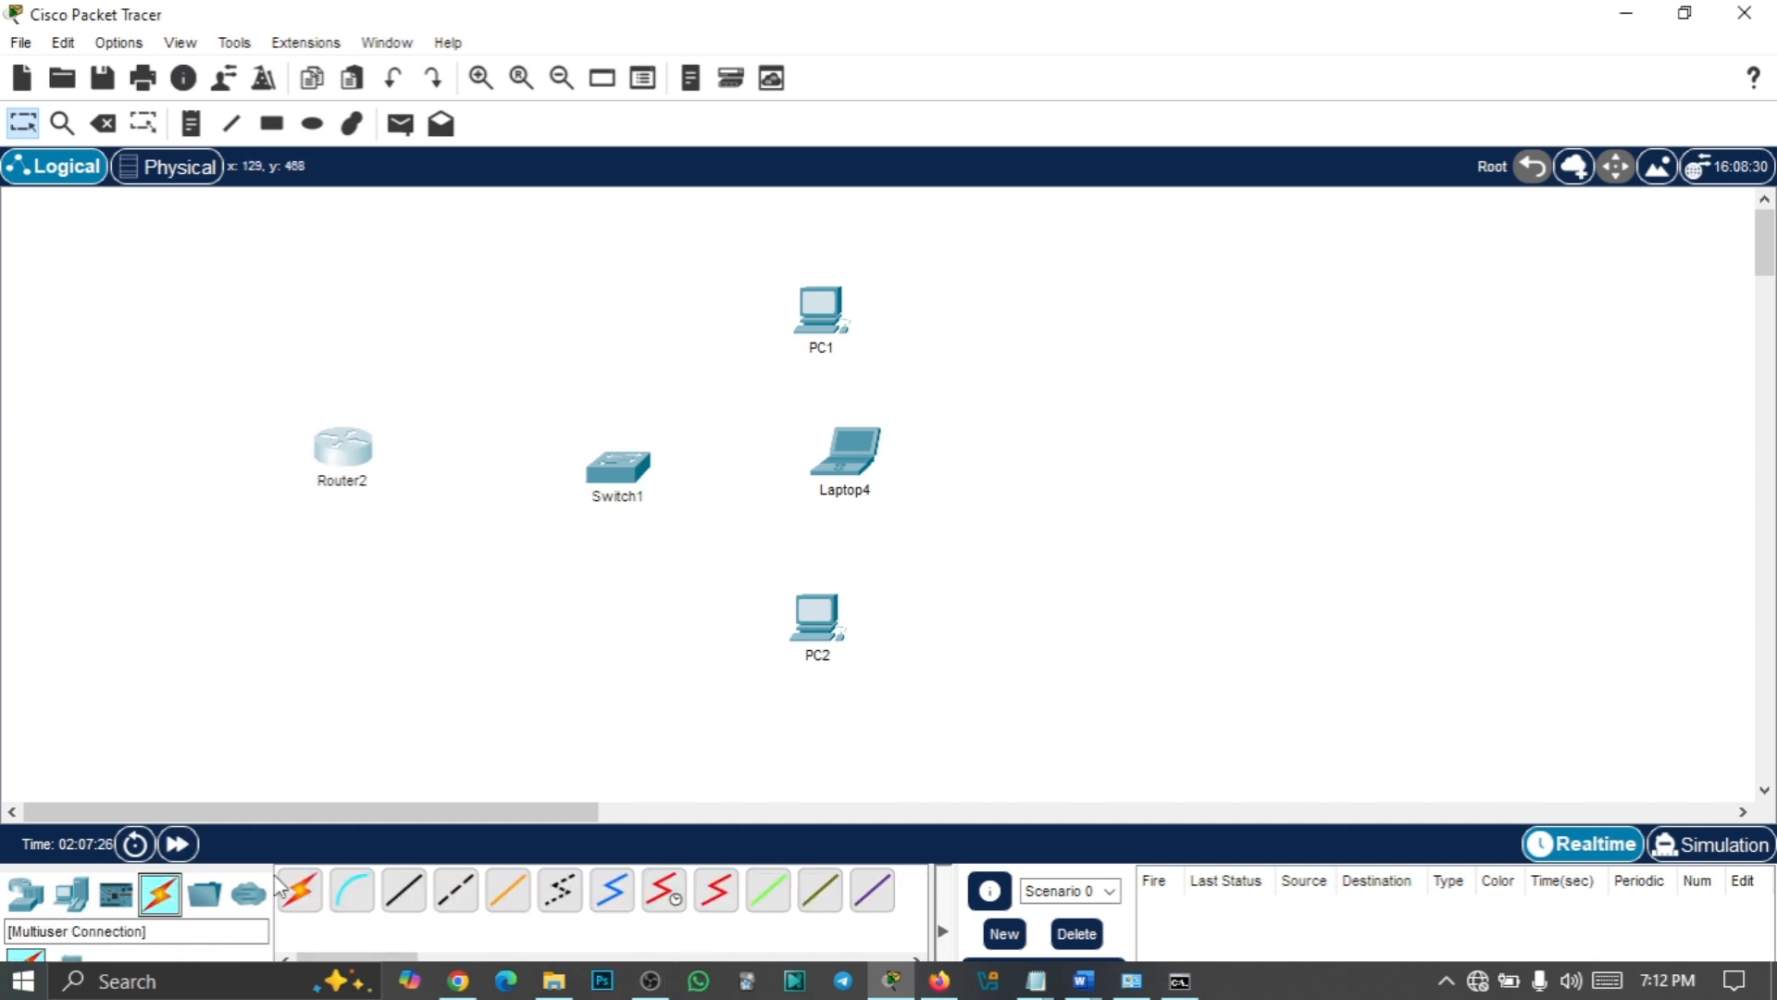
left_click(300, 890)
left_click(317, 460)
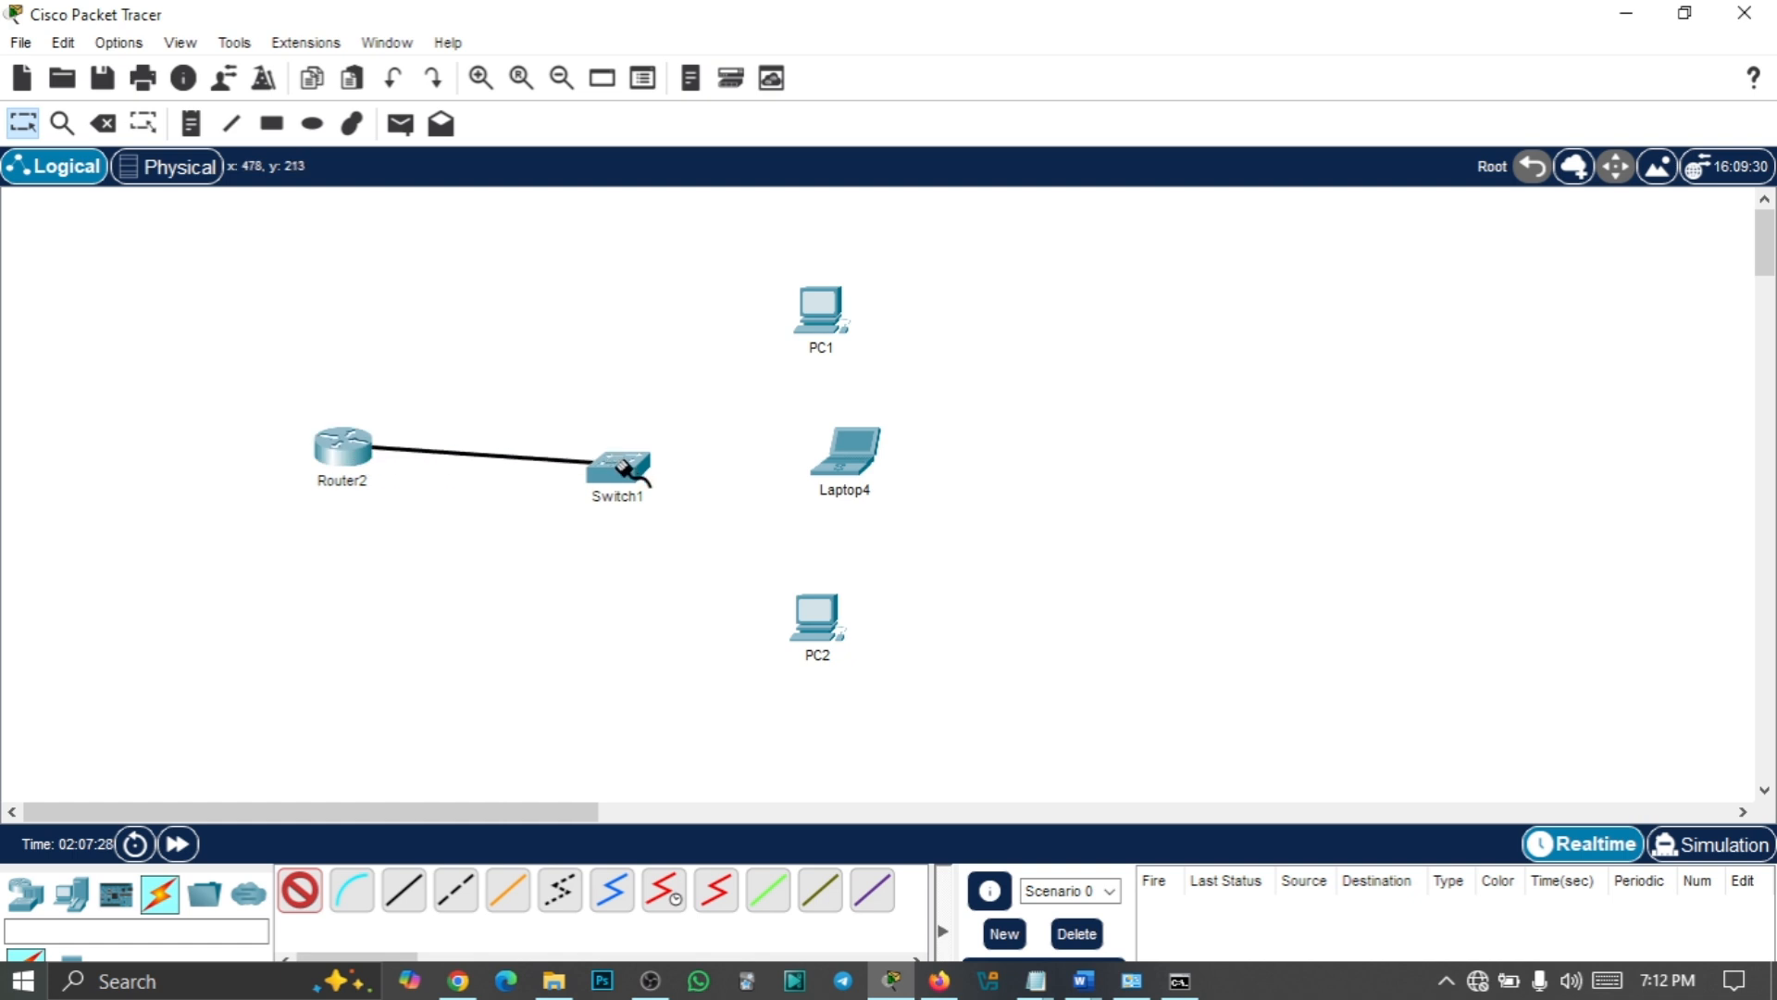
left_click(619, 468)
Connect the switch to both PCs and the laptop with automatic connections, and space the switch and router apart on one level
left_click(302, 892)
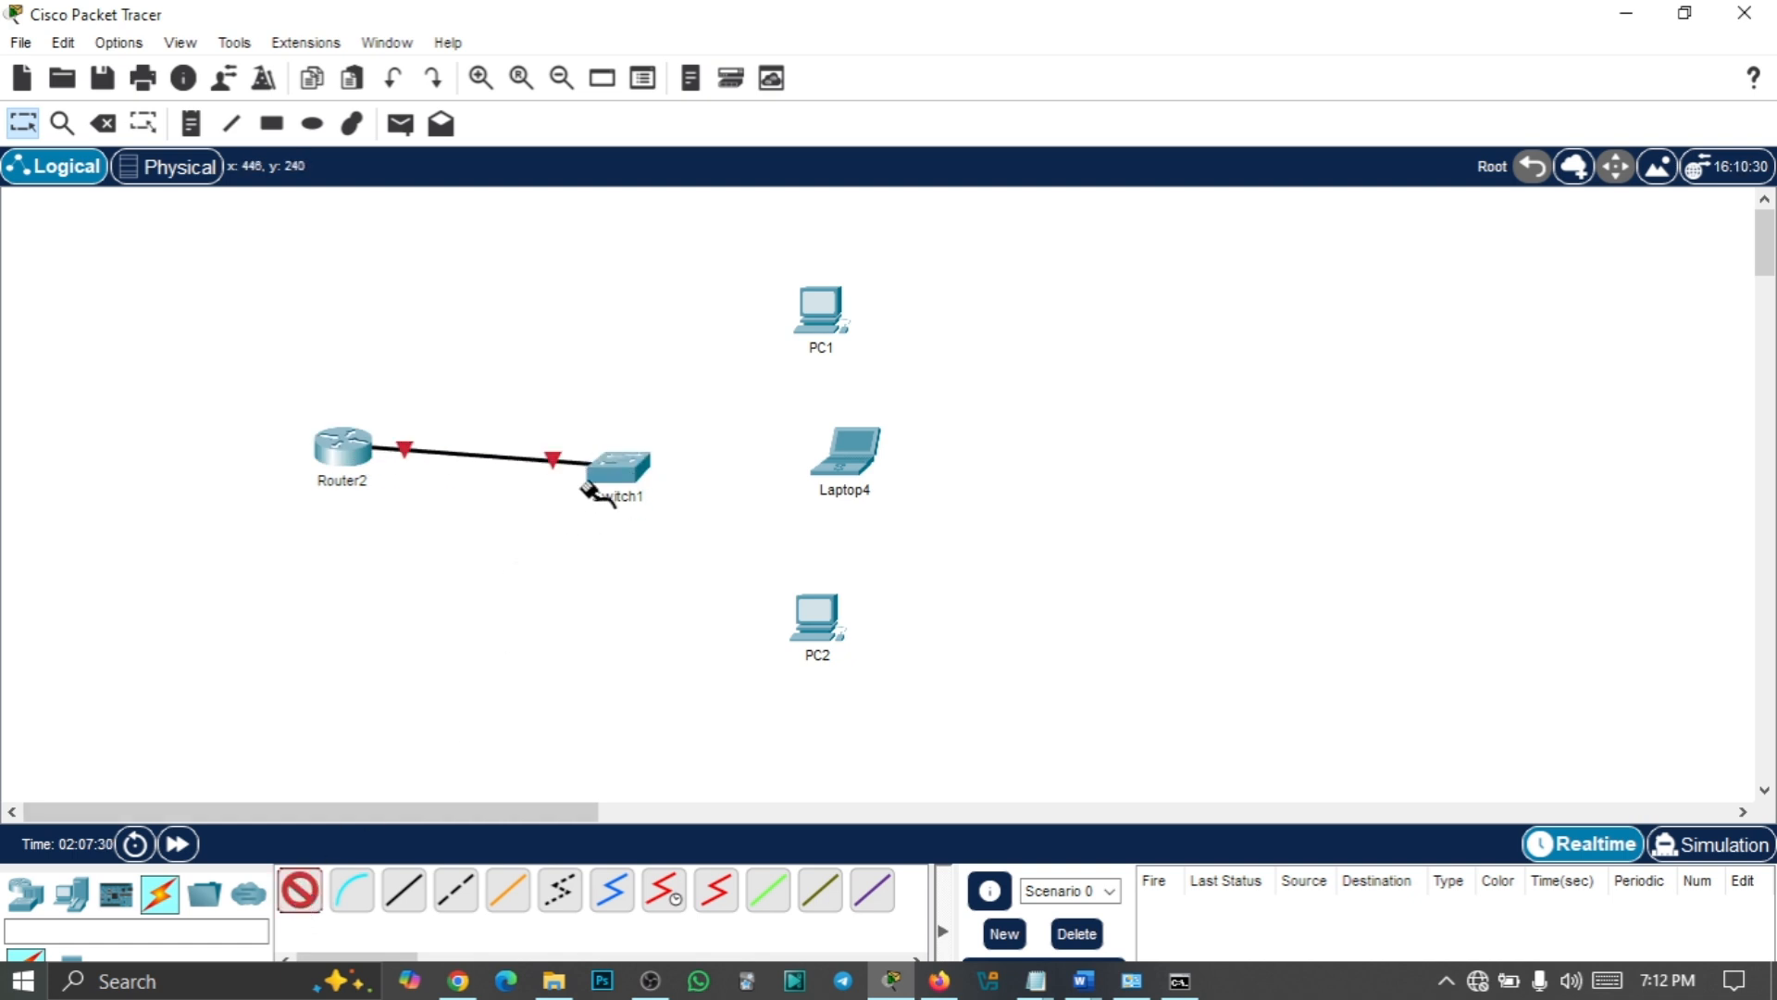
left_click(615, 474)
left_click(814, 309)
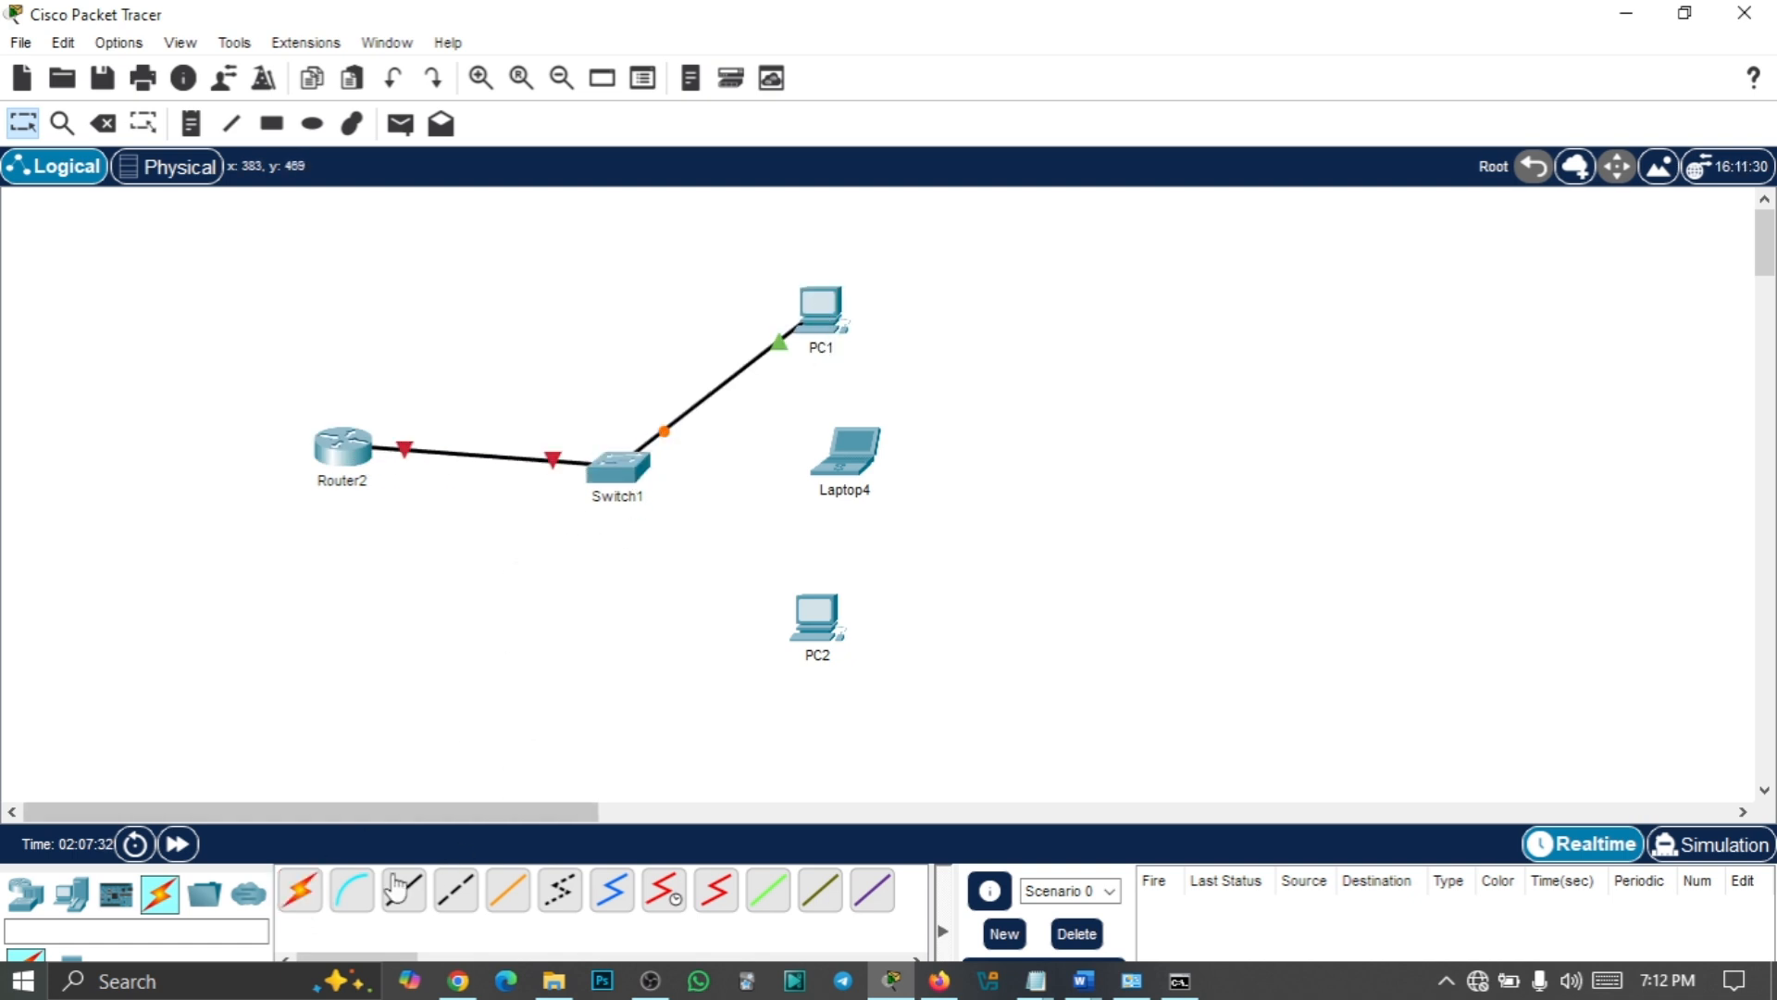
left_click(299, 898)
left_click(616, 471)
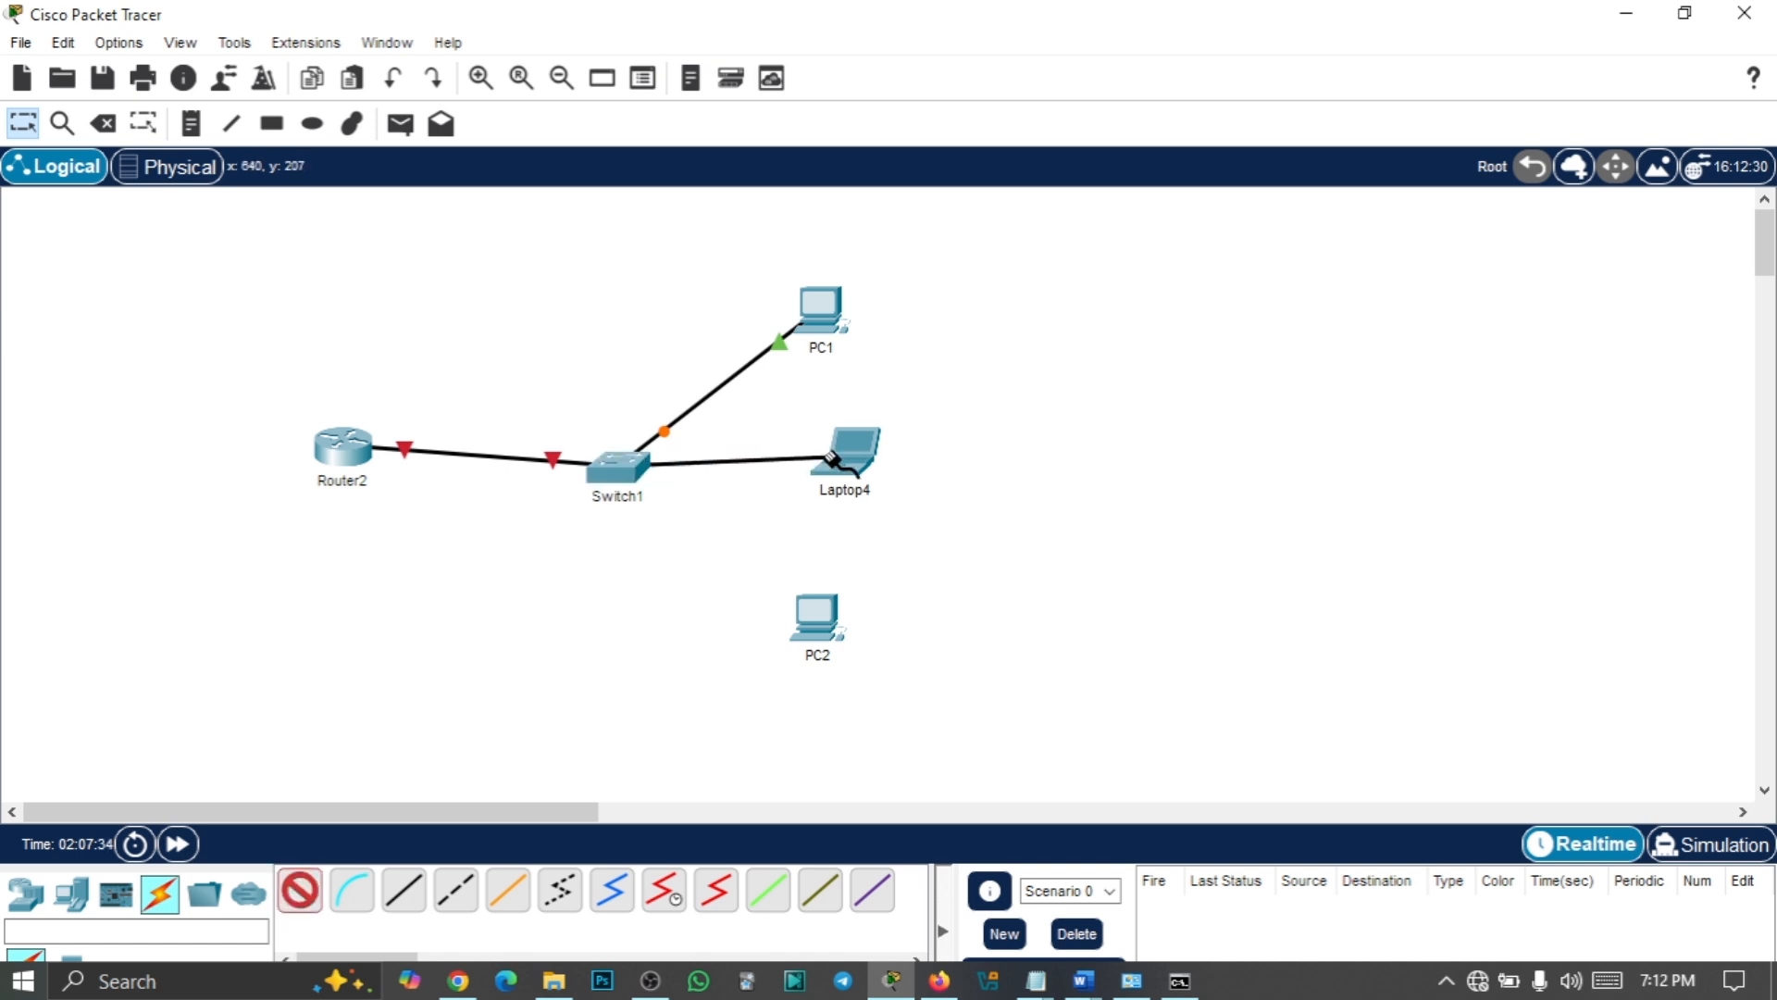
left_click(846, 453)
left_click(299, 891)
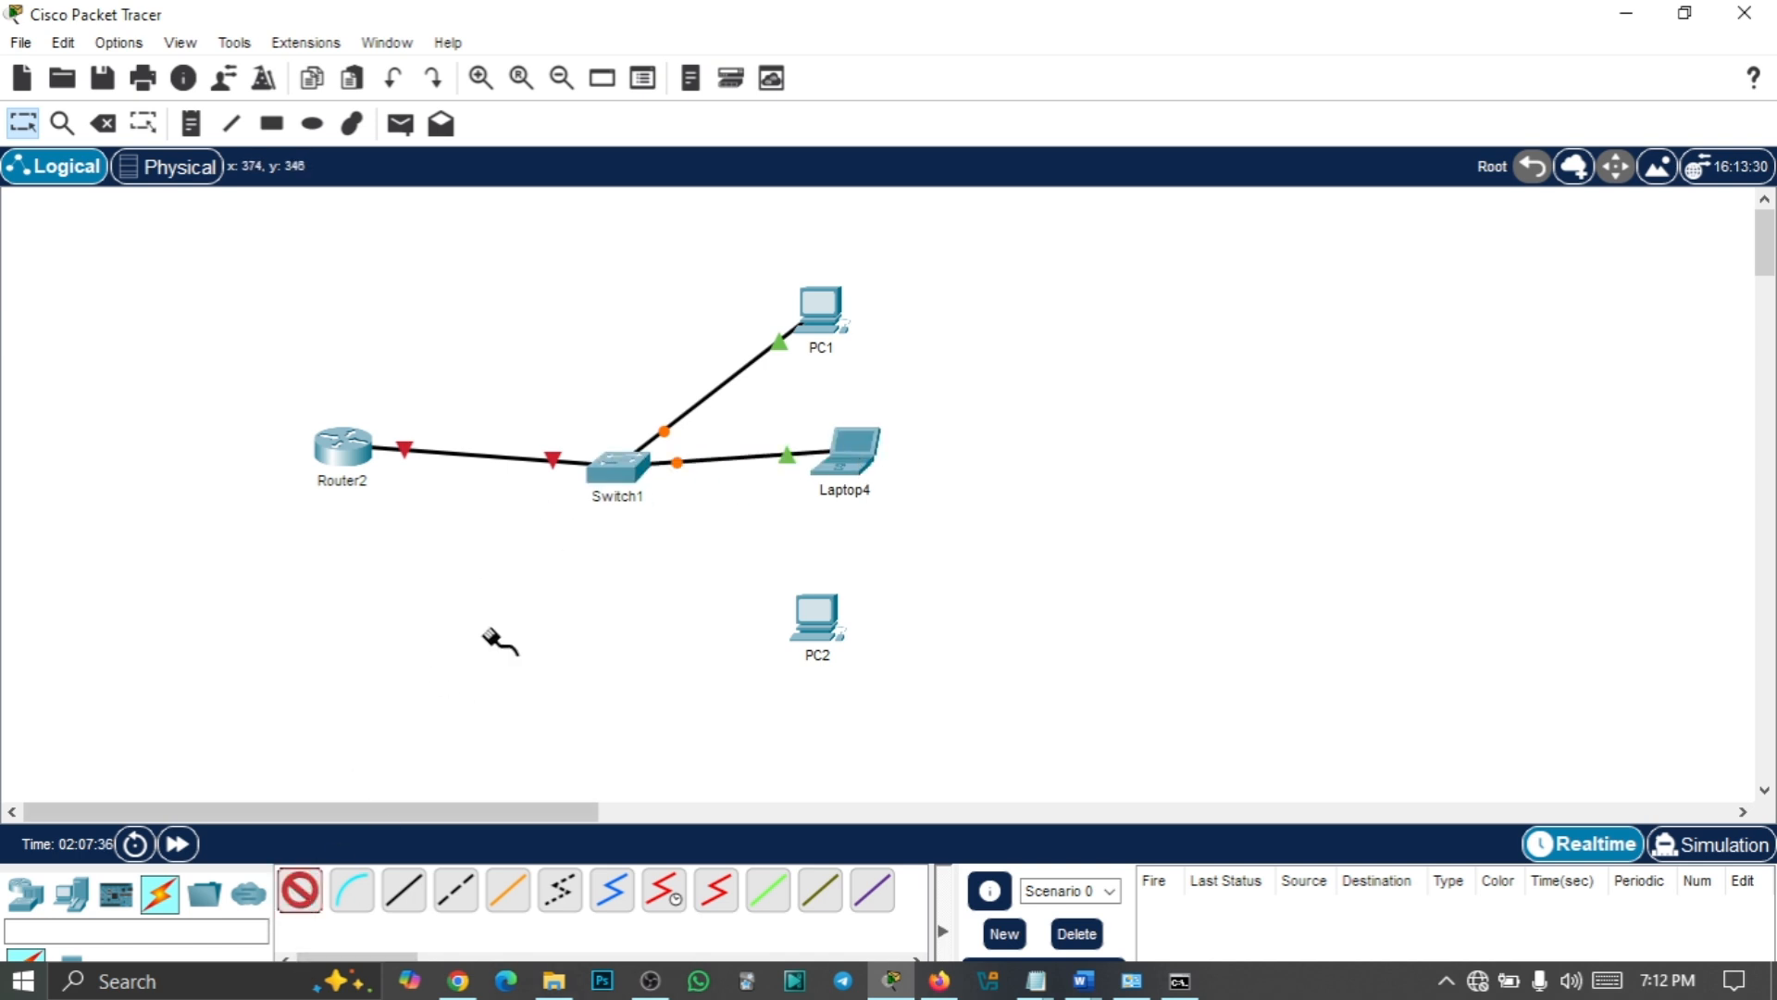
left_click(627, 473)
left_click(814, 616)
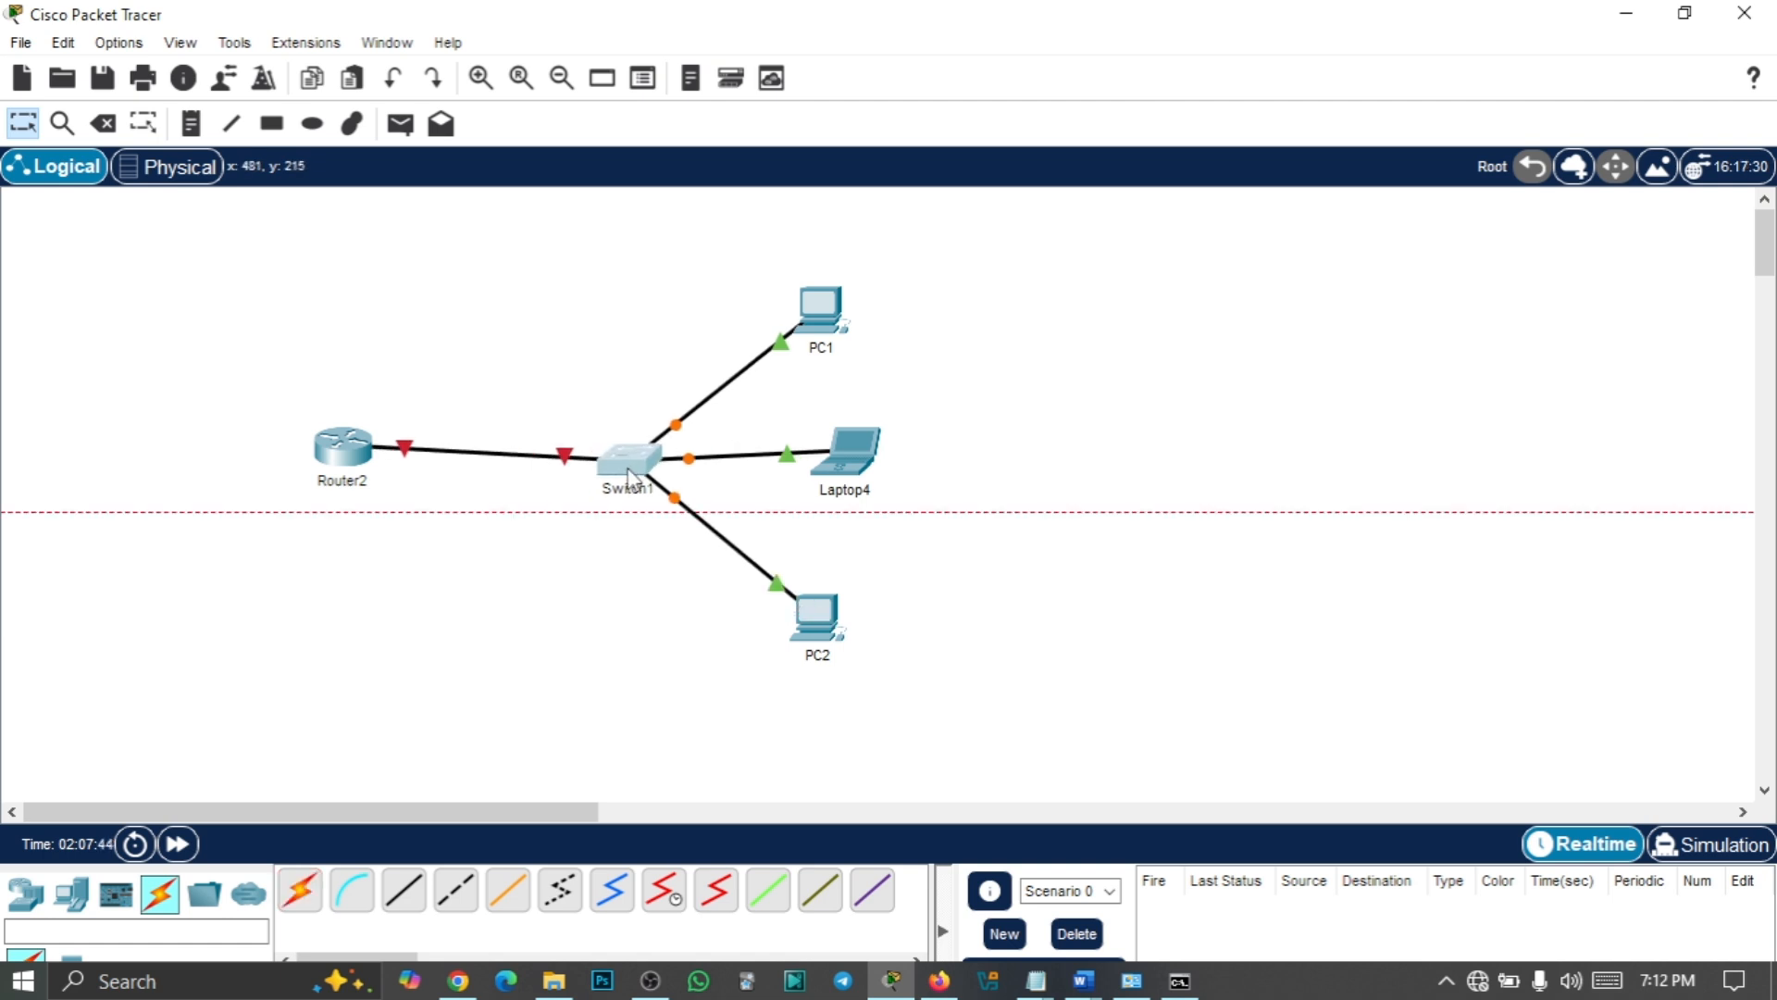
mouse_move(618, 470)
left_mouse_down()
mouse_move(583, 416)
mouse_move(595, 468)
mouse_move(565, 456)
mouse_move(609, 457)
mouse_move(592, 456)
left_mouse_up()
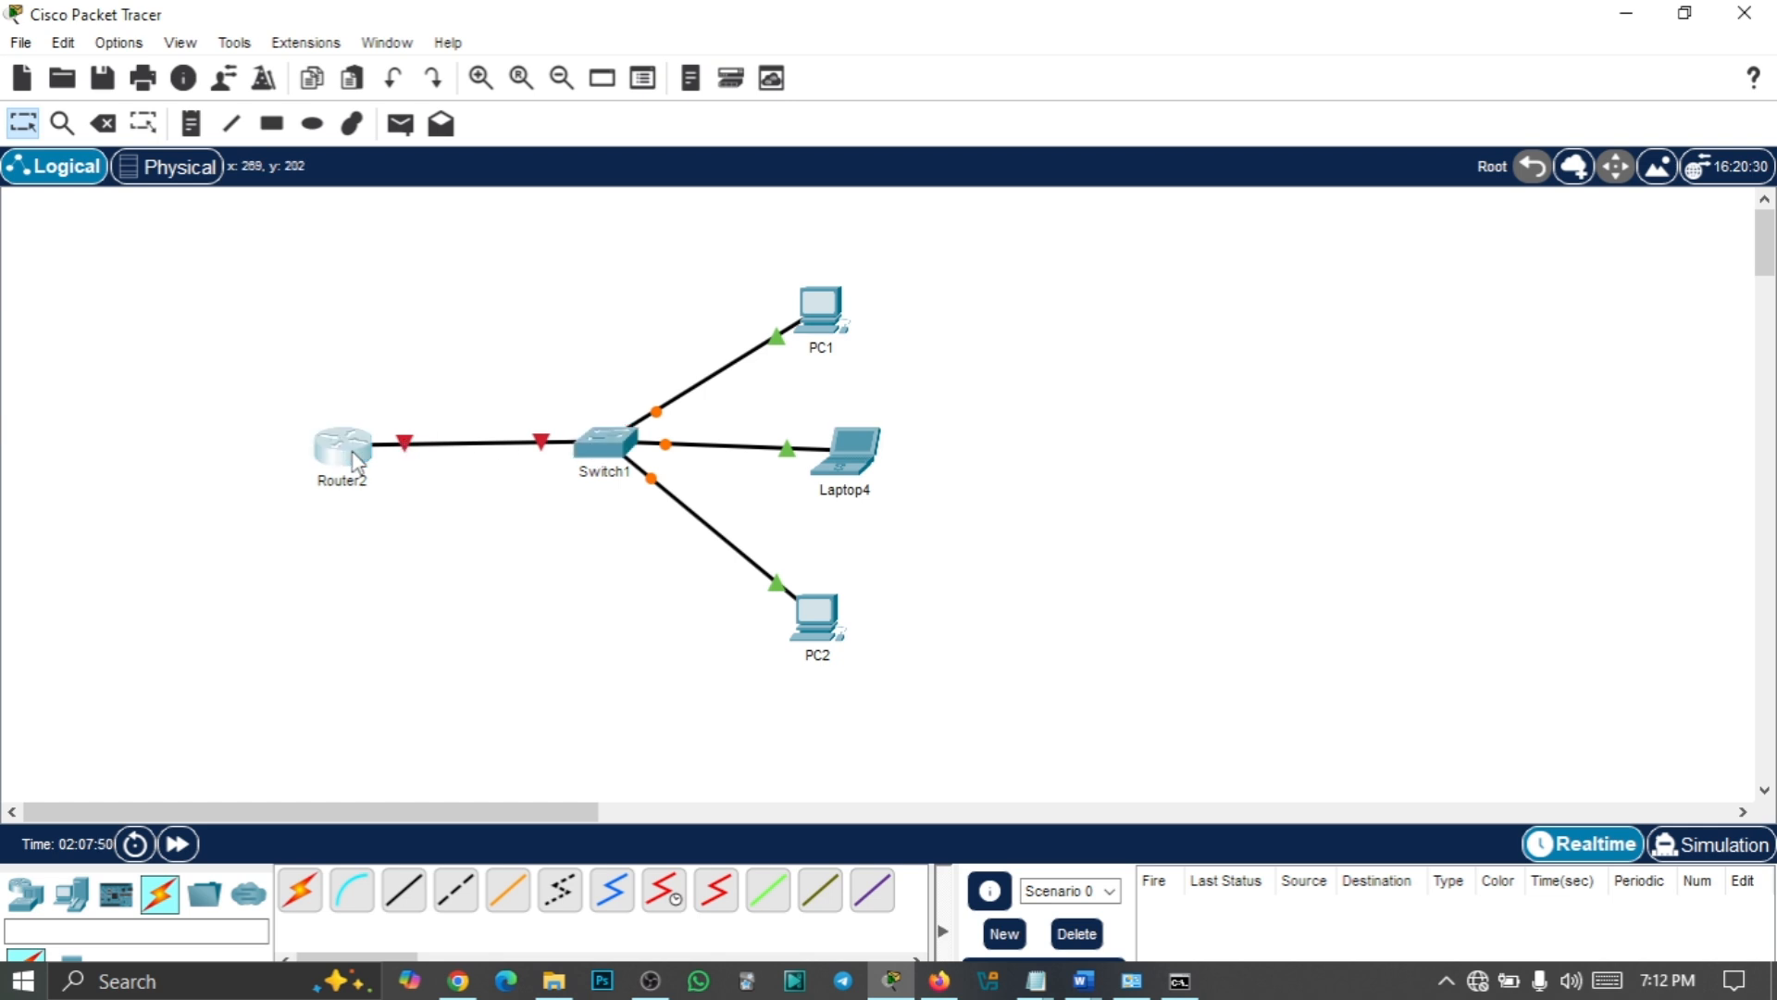
left_click_drag(356, 448, 295, 449)
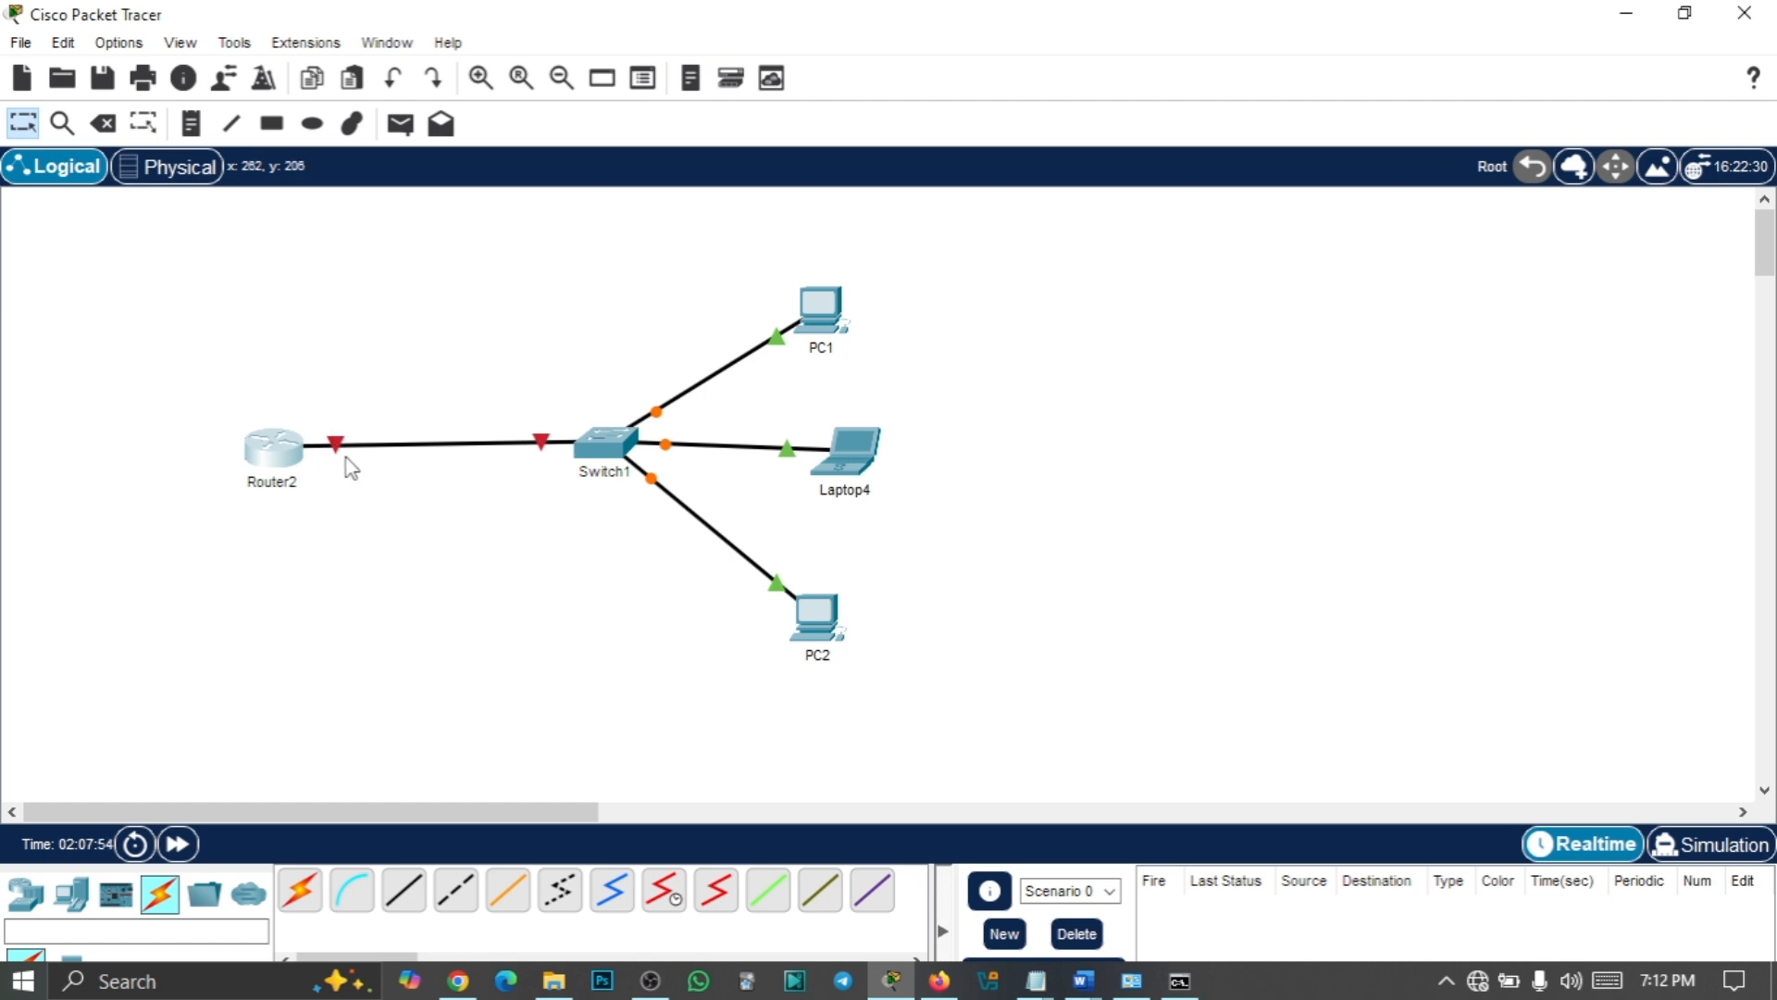
View the router's physical device view and examine the status of its link to the switch
left_click(267, 463)
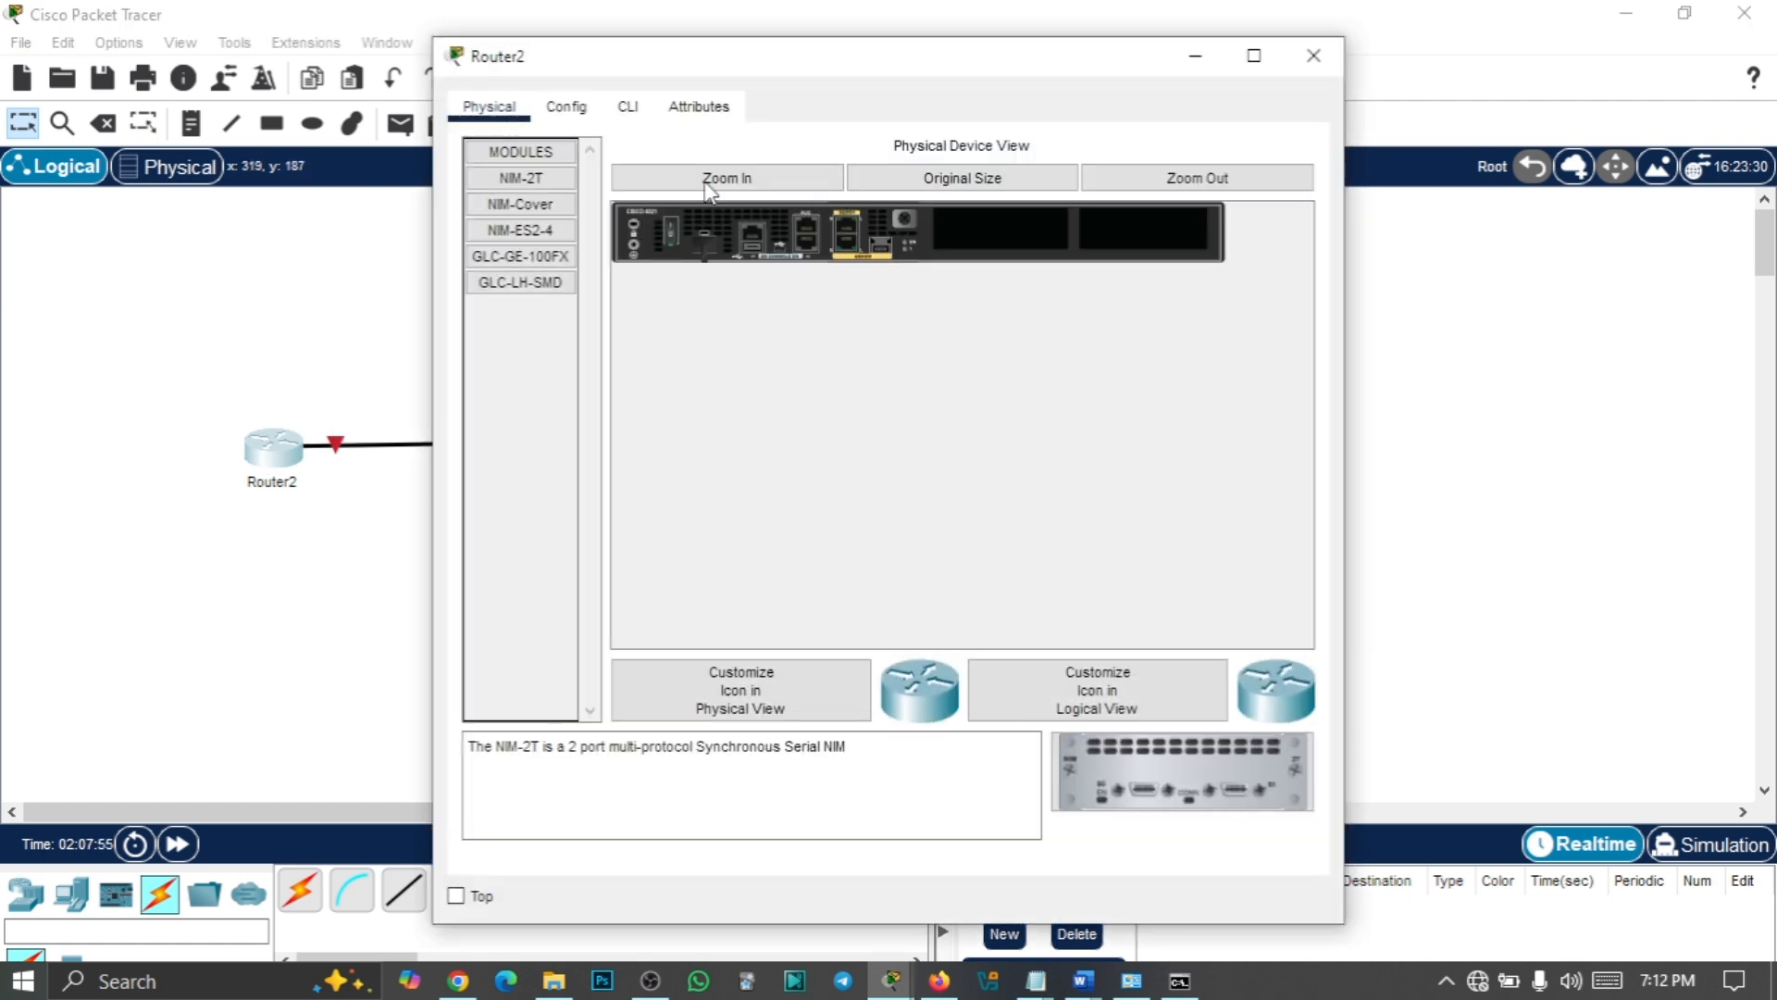
left_click(1183, 56)
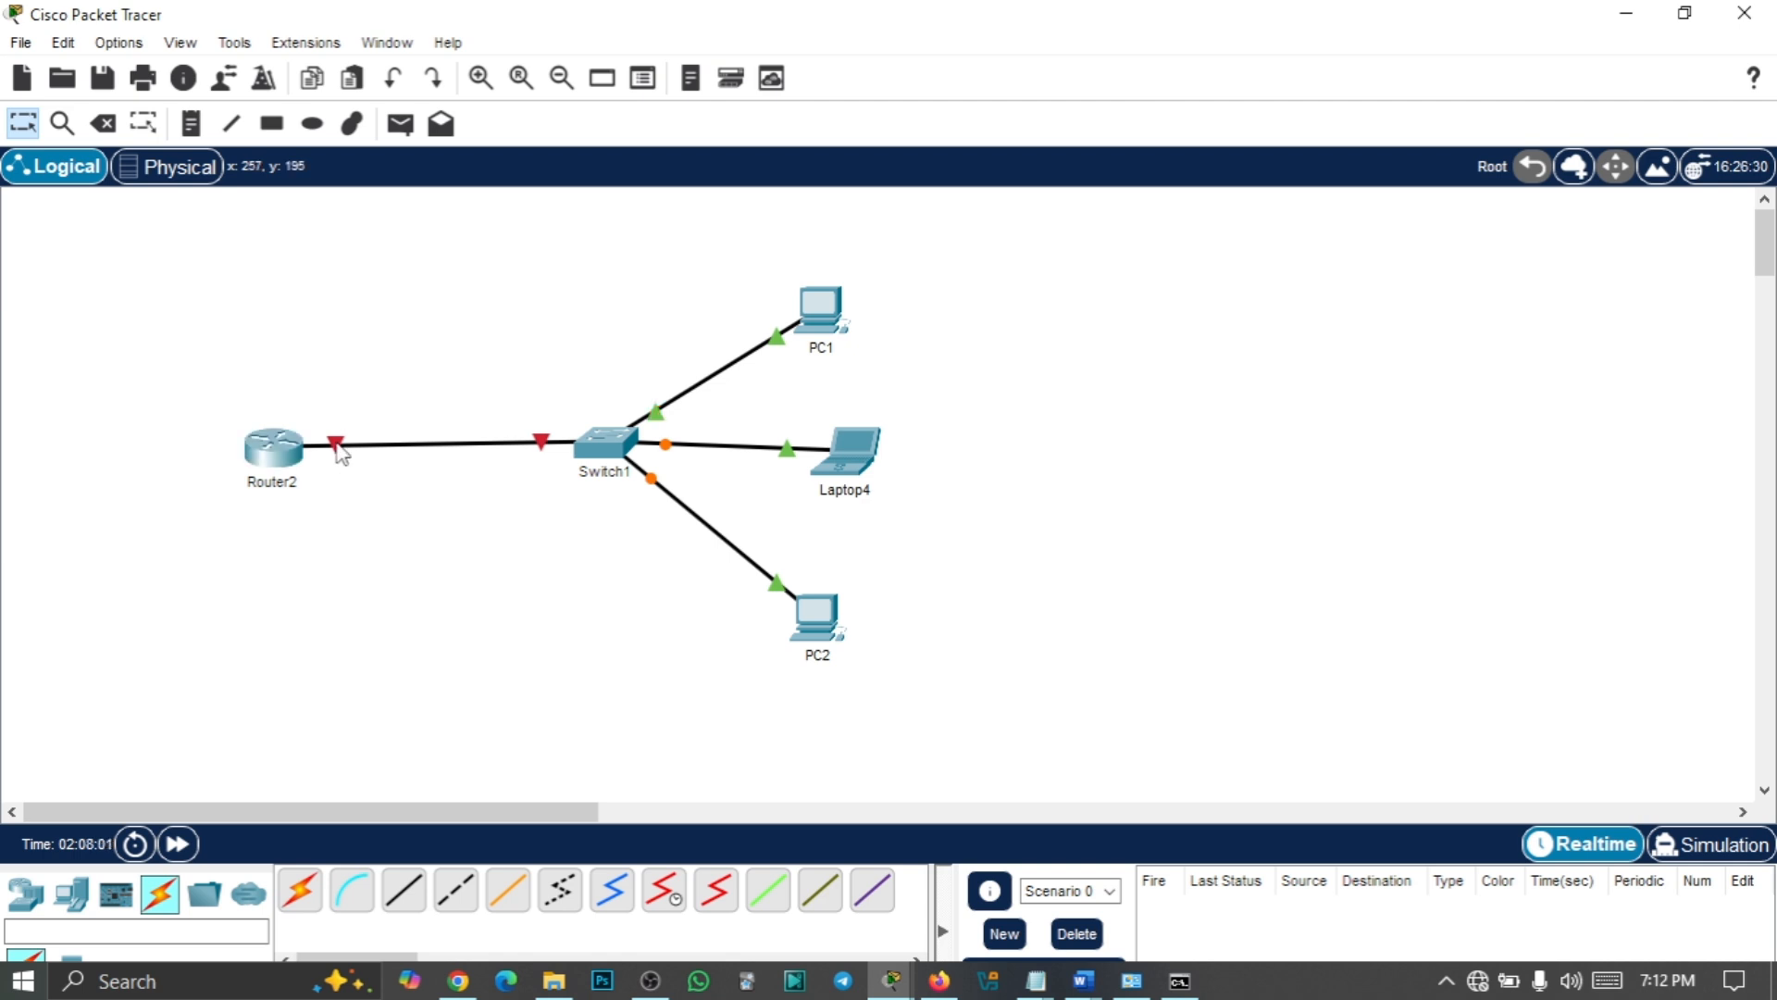
mouse_move(342, 452)
Open the router's command line interface and answer no to the initial configuration dialog
left_click(276, 451)
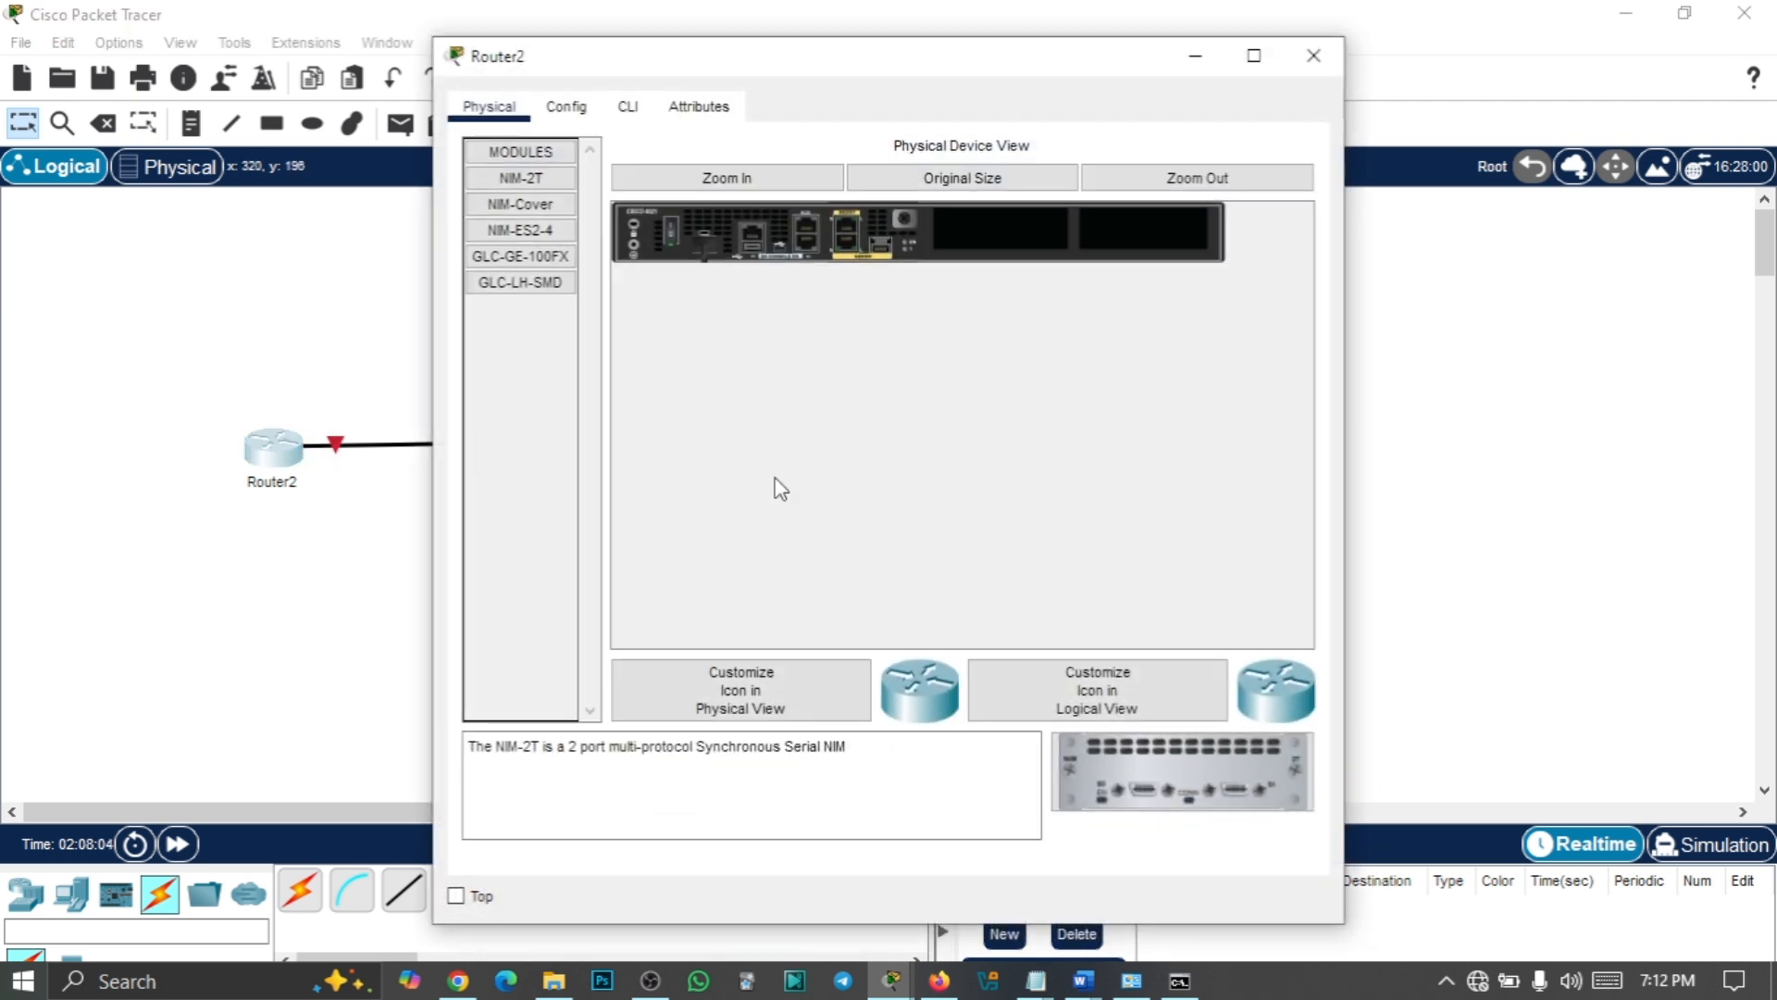
left_click(628, 108)
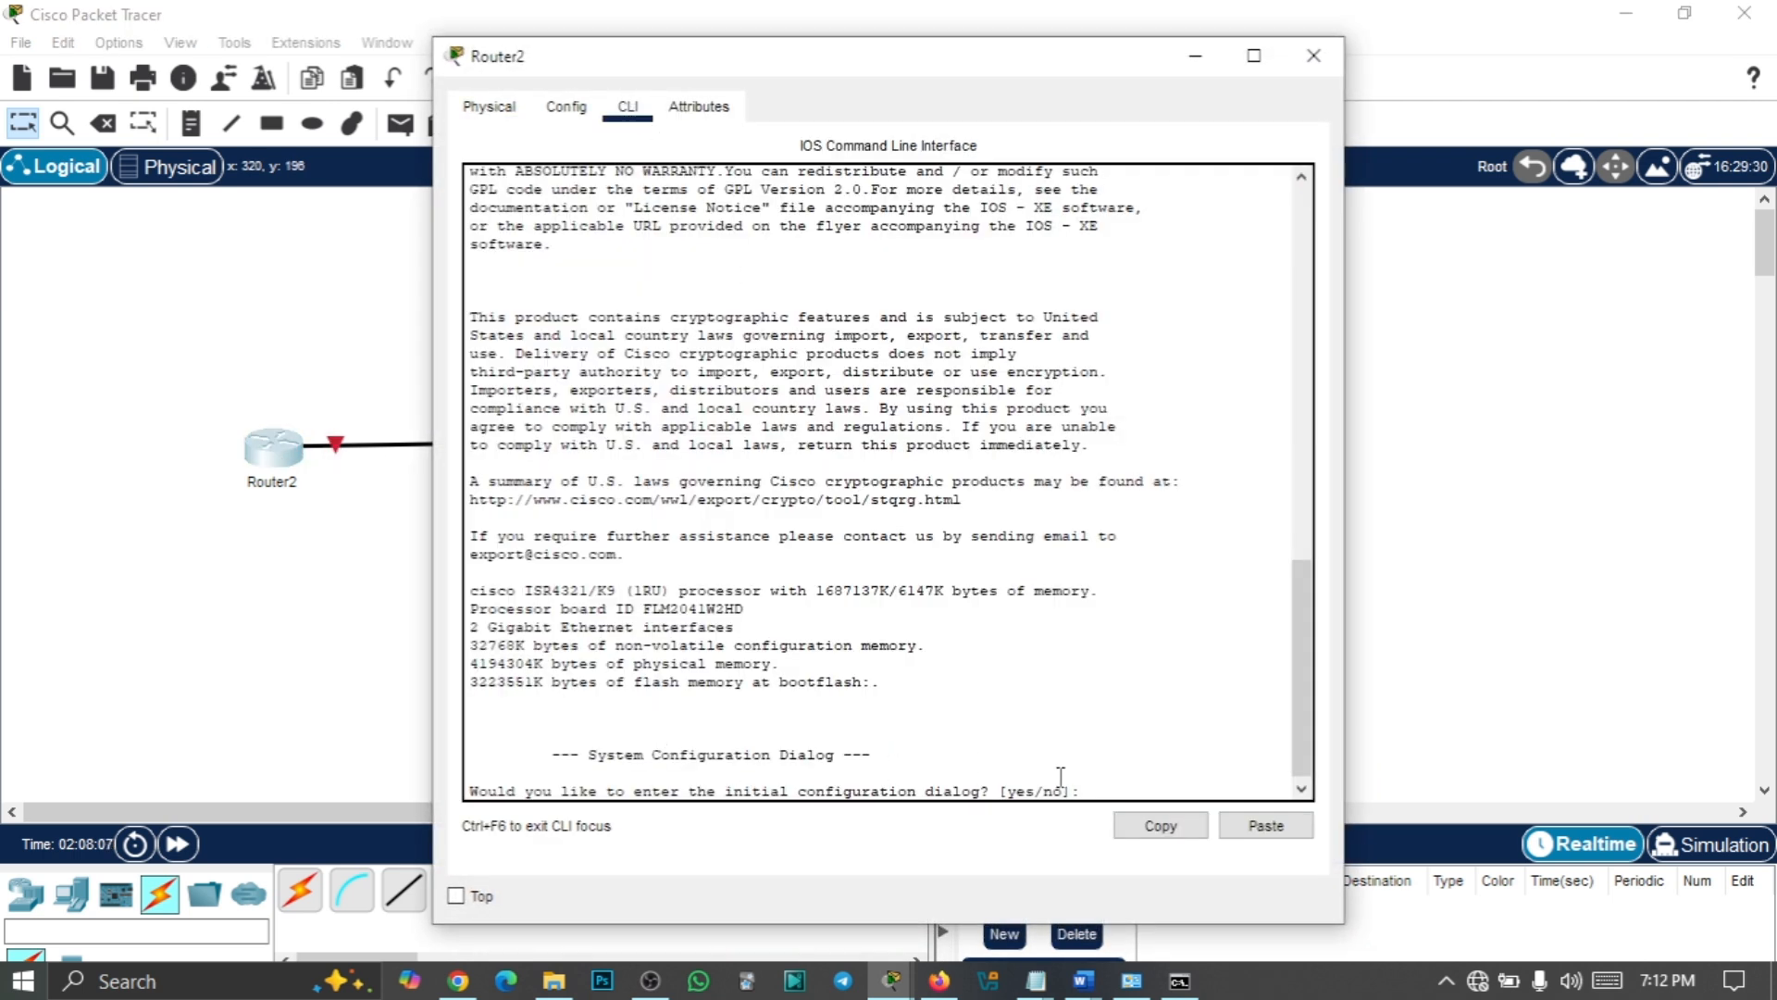
type("no")
key("Return")
Enter privileged mode with en and global configuration mode with config t on the router
type("en")
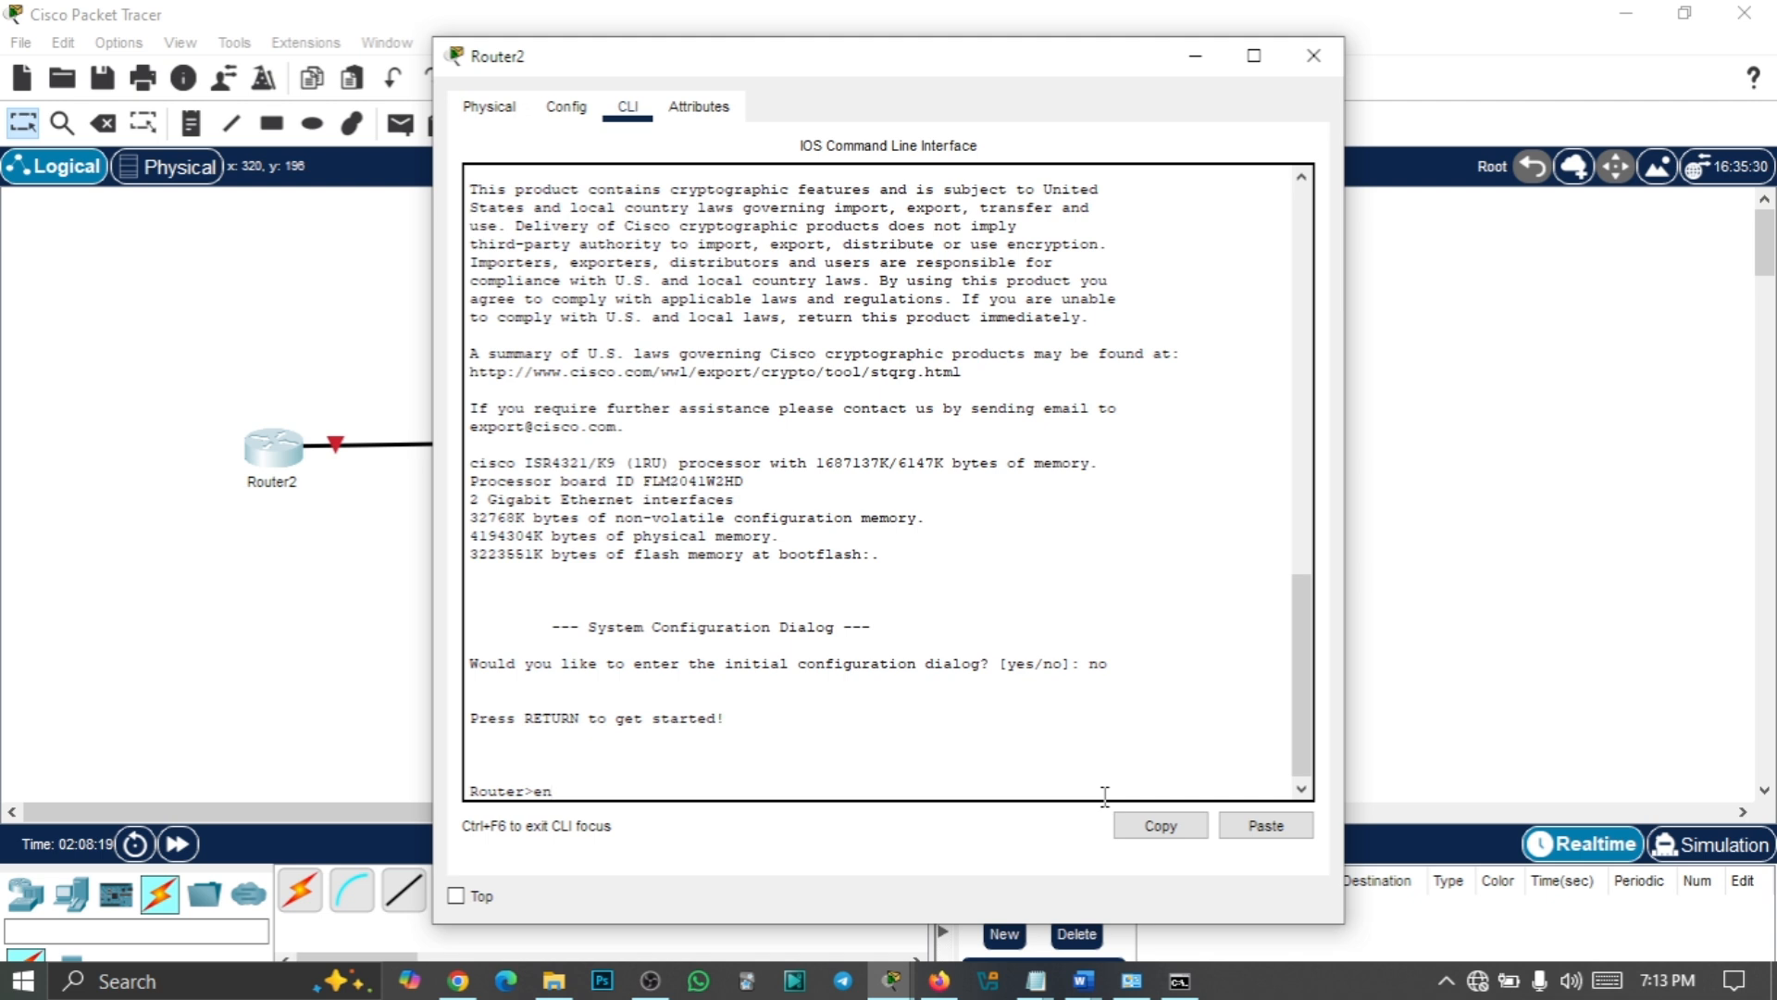
key("Return")
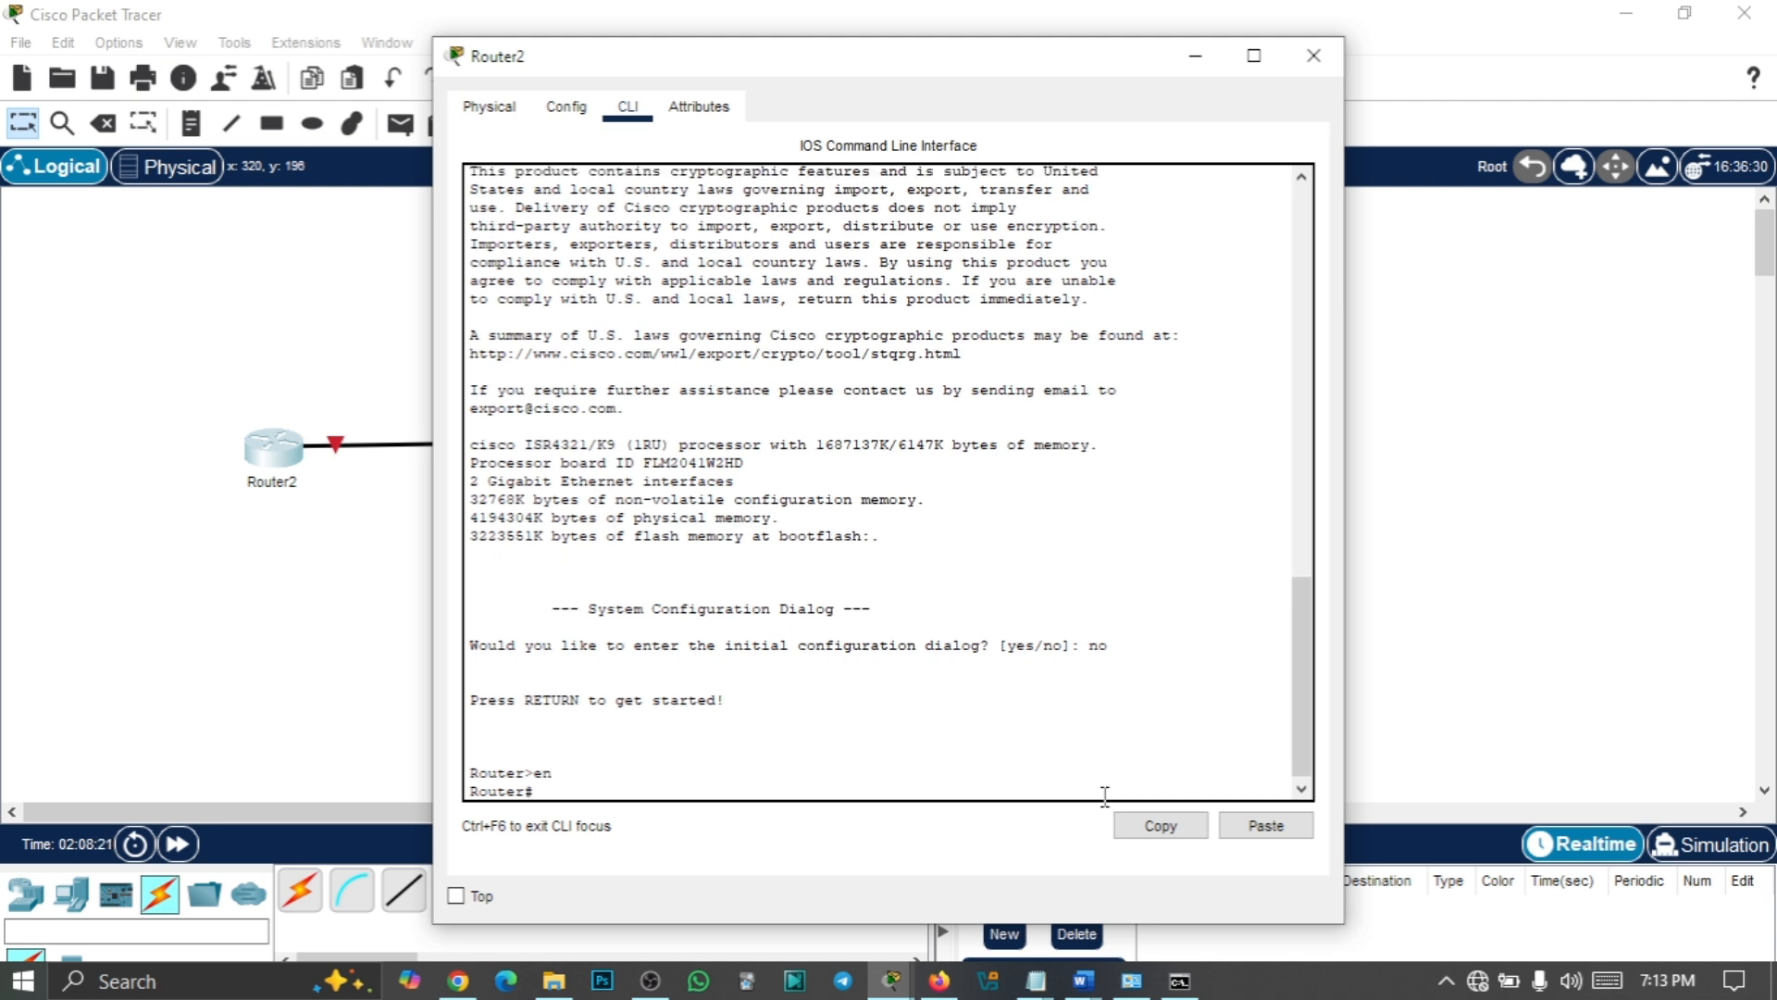
type("con")
type("fig")
type(" t")
key("Return")
key("Return")
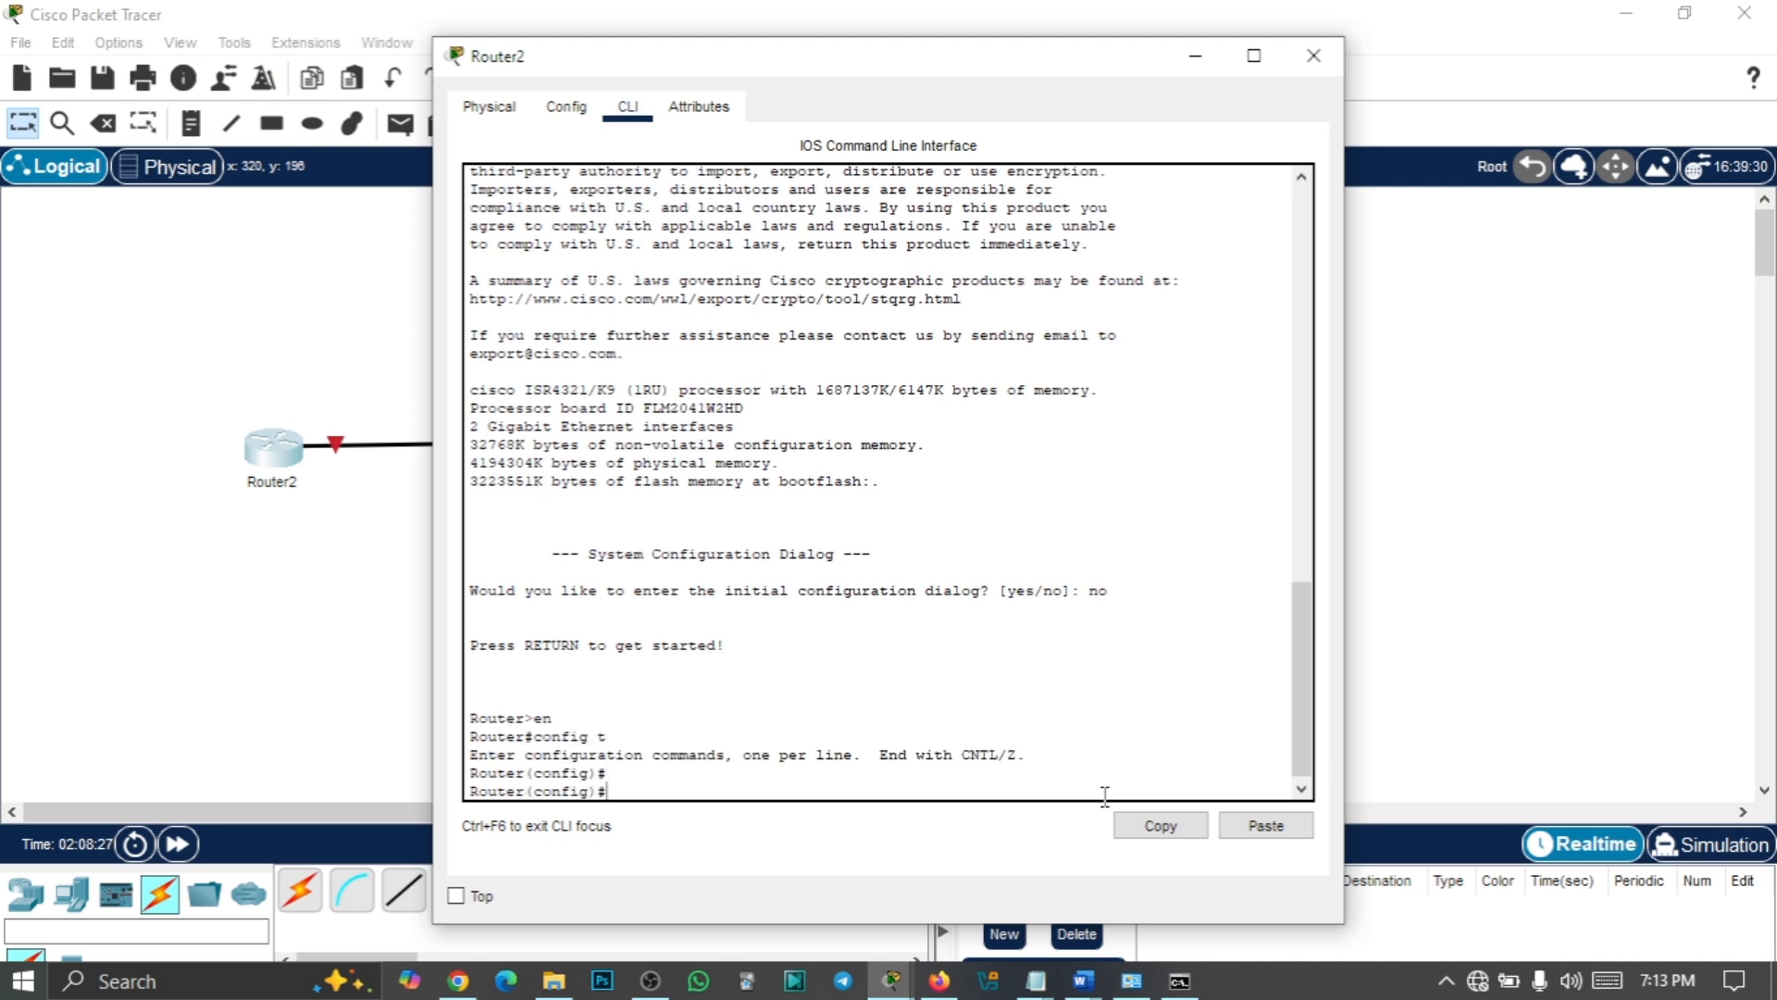
Enter interface g0/0/0 configuration on the router and enable the interface with no shutdown
type("int g0/0/0")
key("Return")
type("no shu")
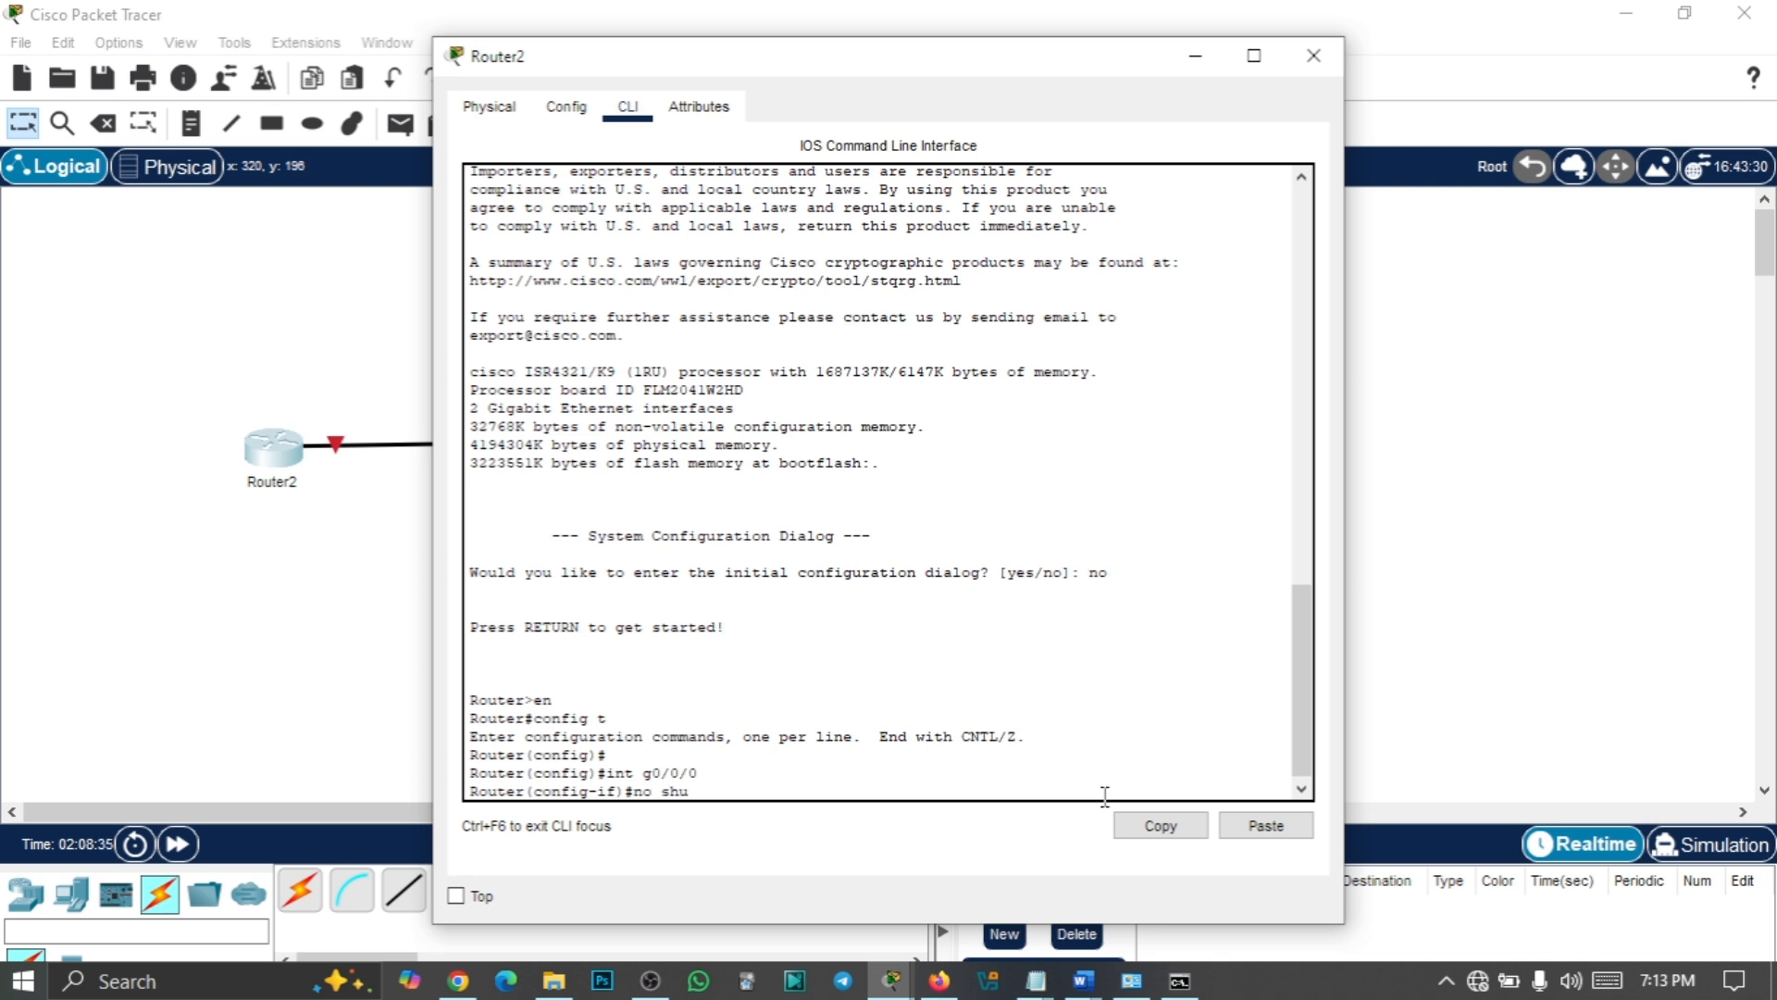
key("Tab")
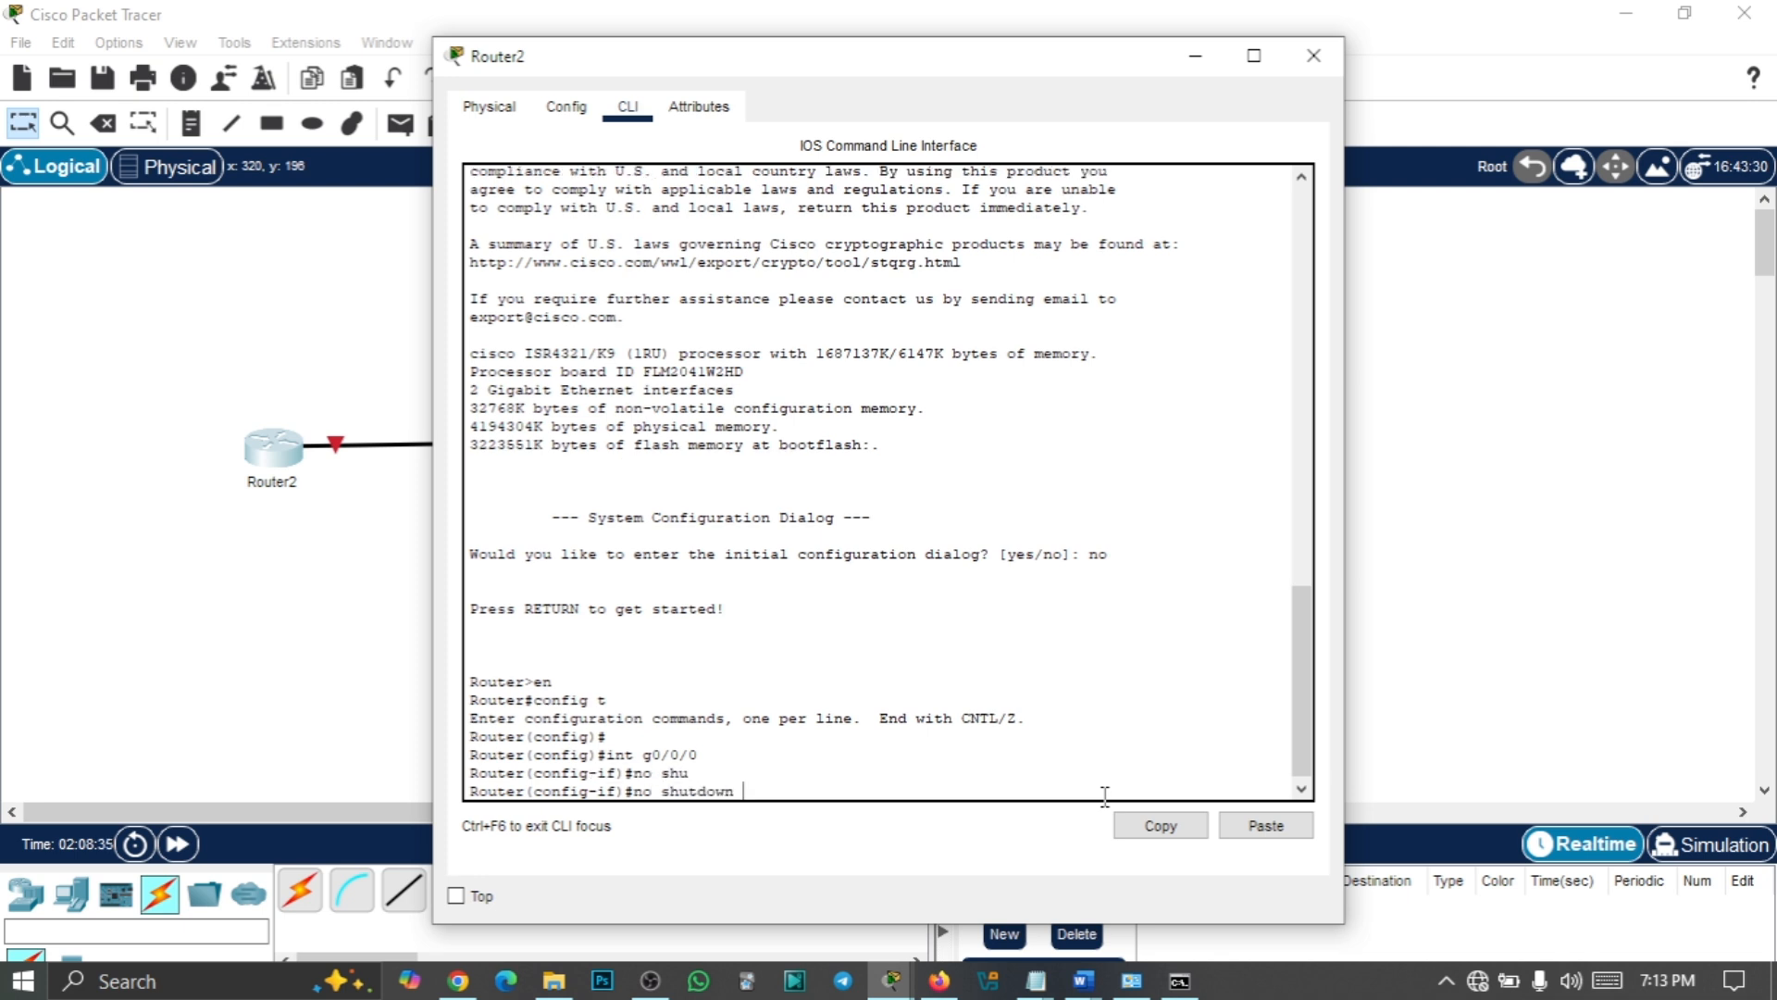
key("Return")
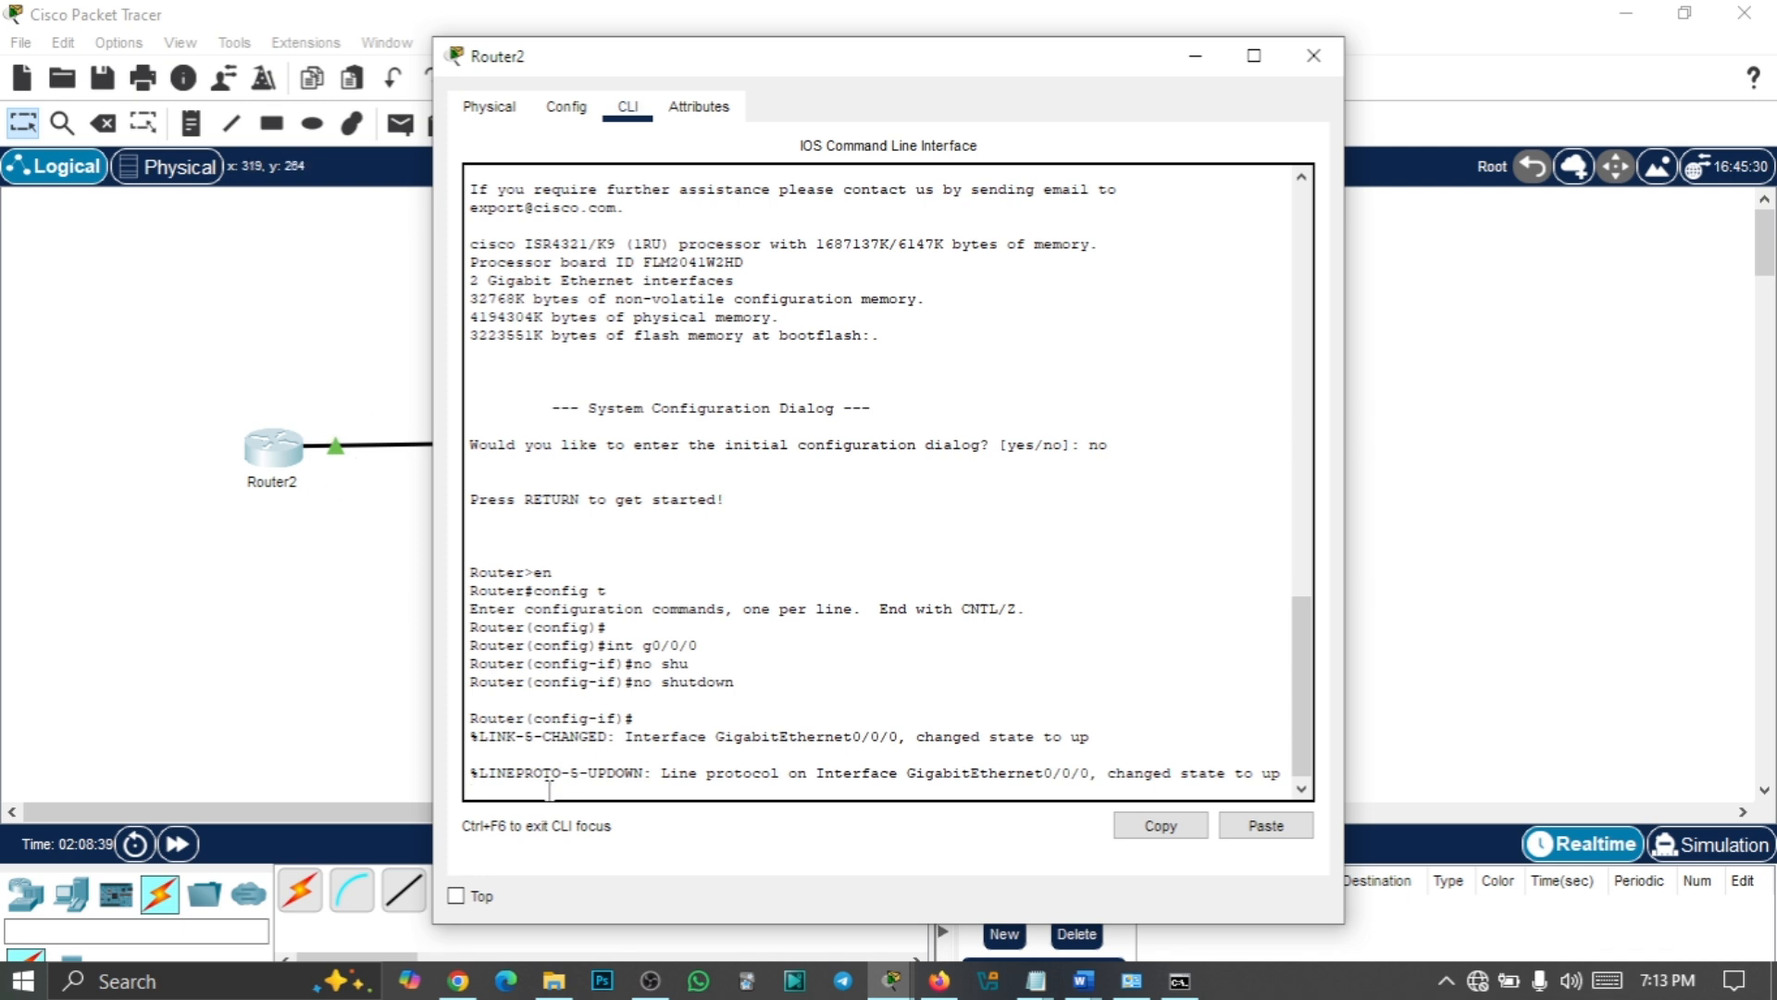
key("Return")
key("Return")
key("Return")
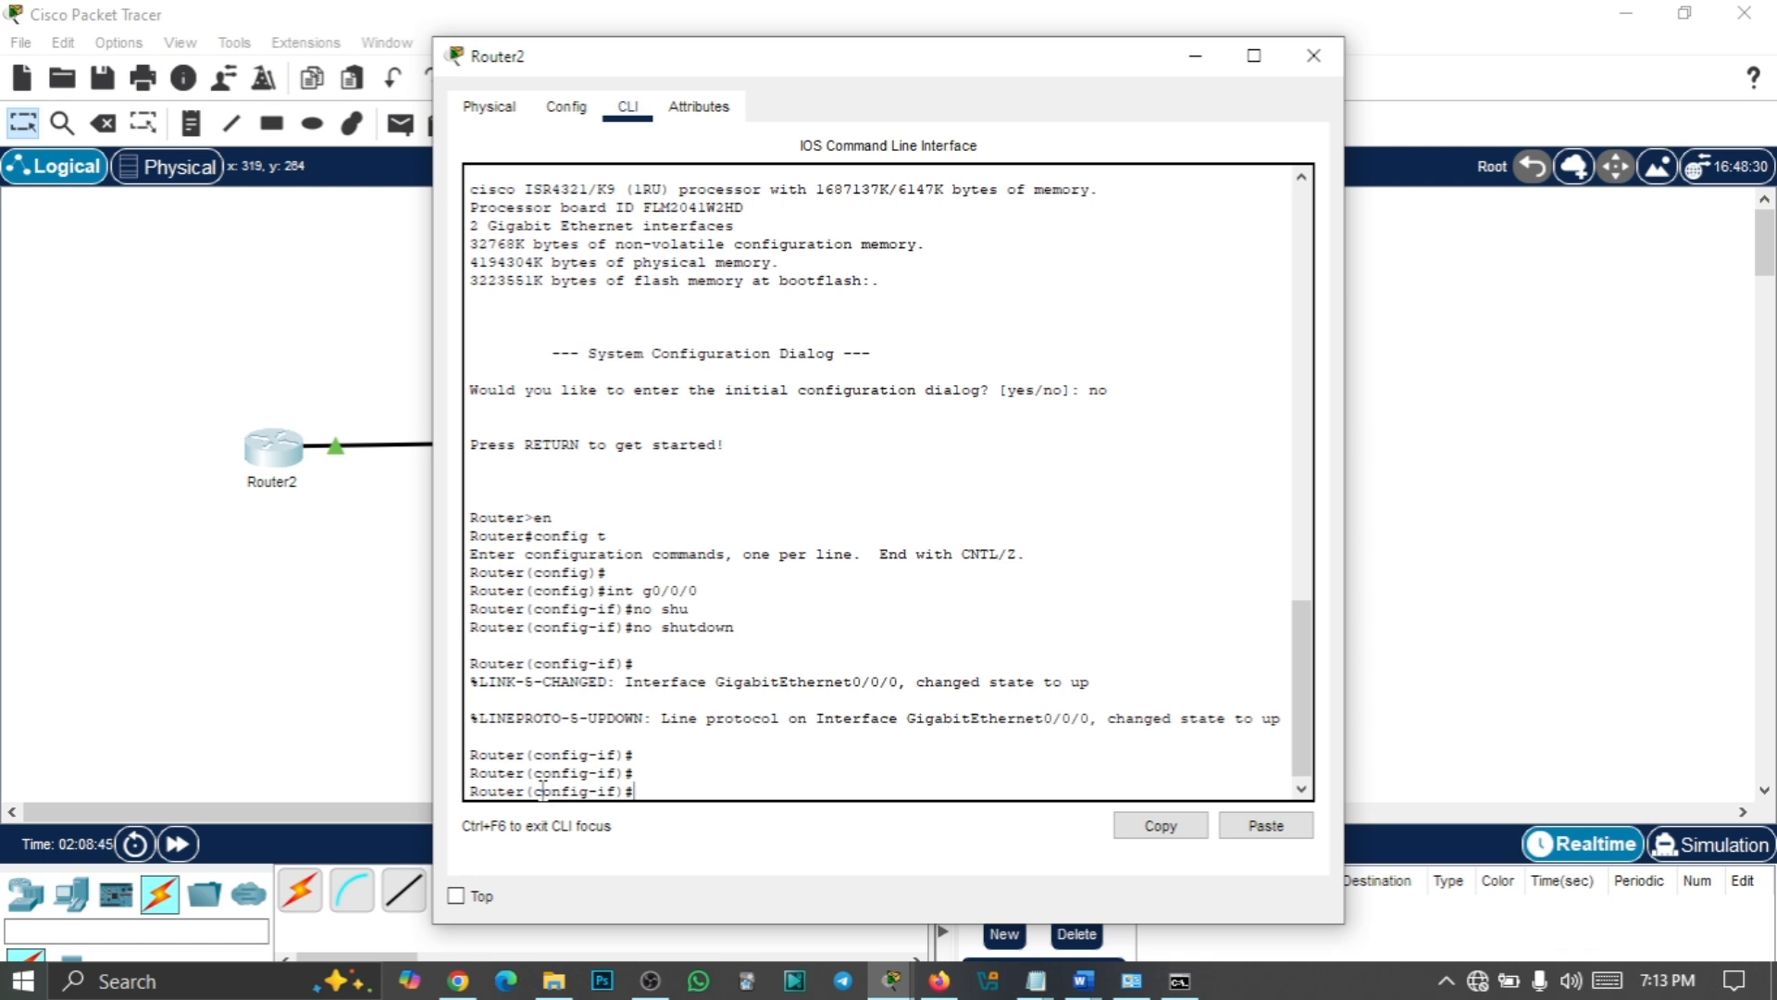
Return to global configuration mode with exit and enable the router's DHCP service with service dhcp
type("exit")
key("Return")
key("Return")
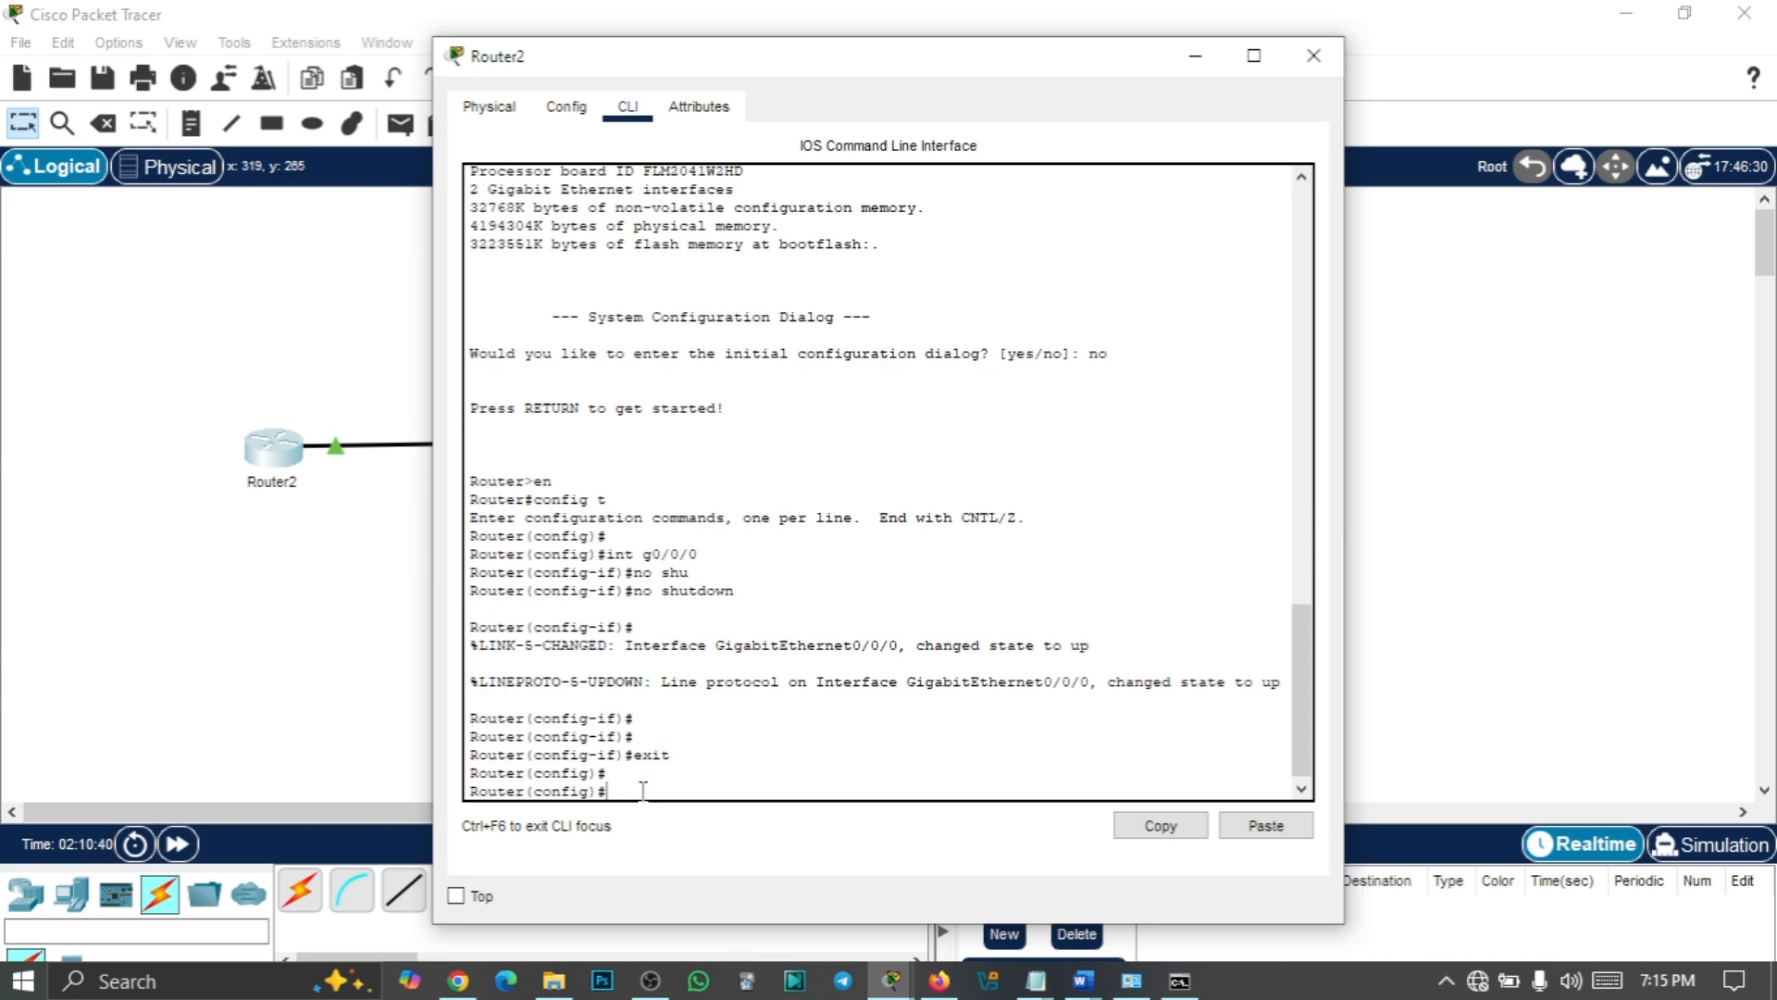
type("ser")
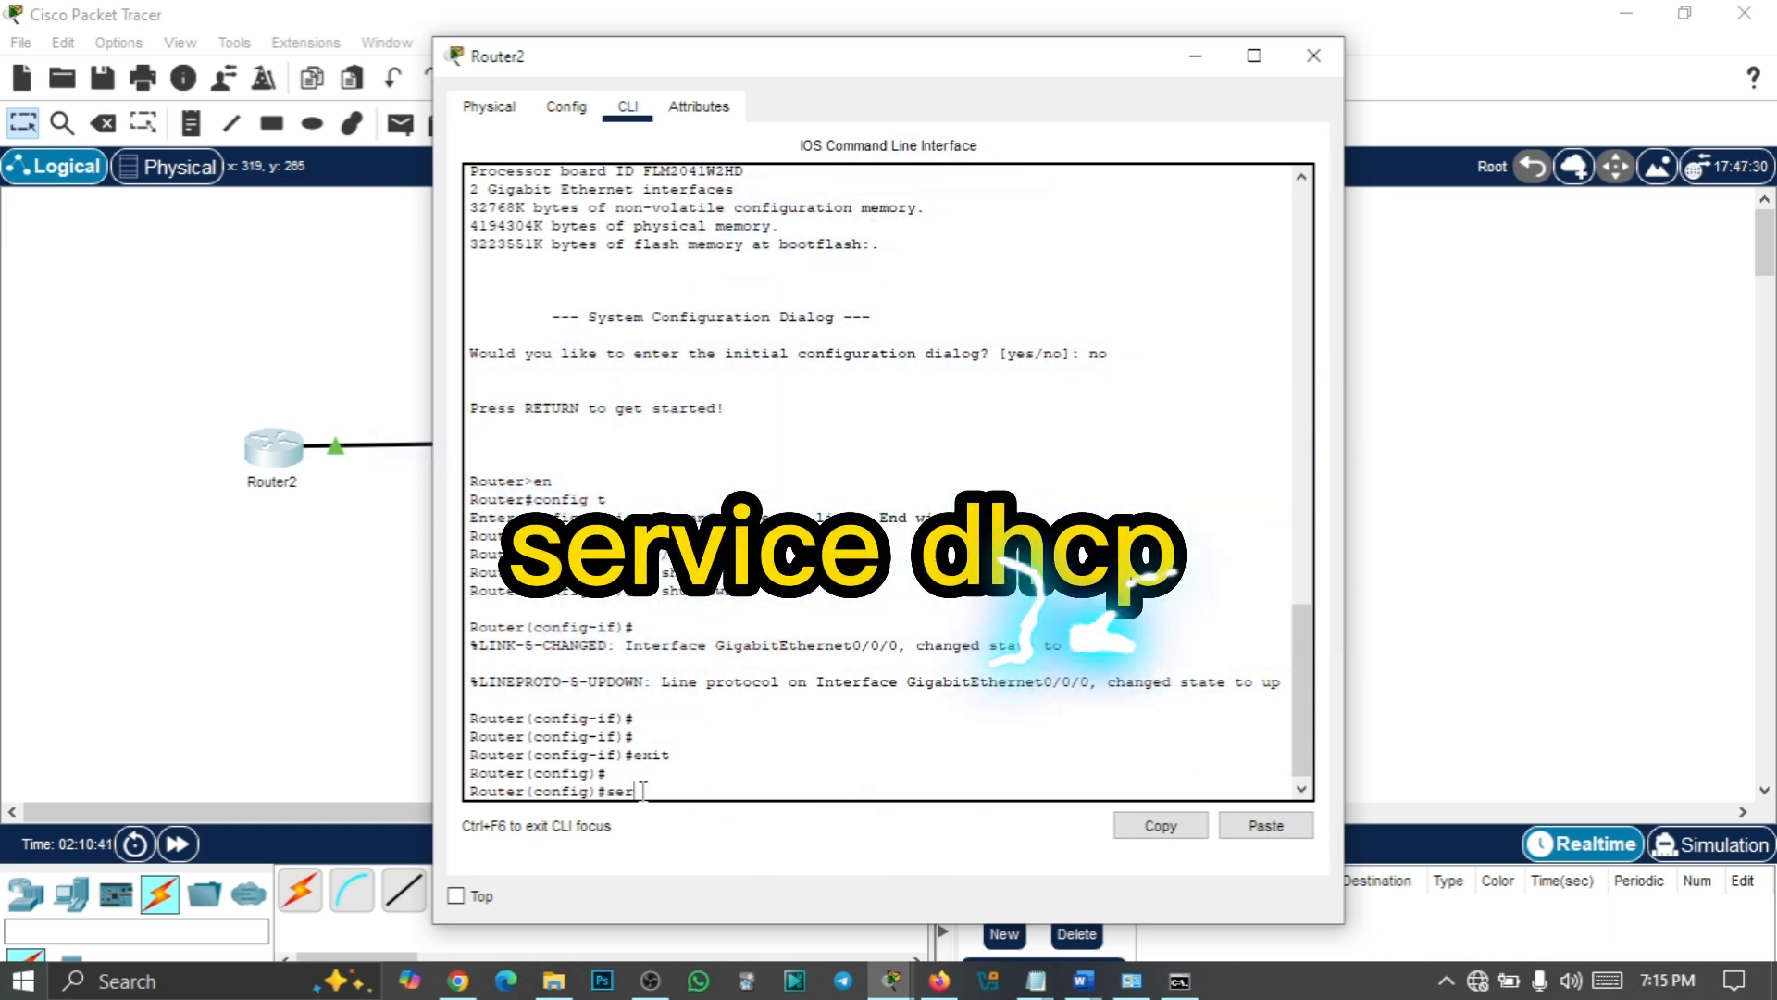
key("Tab")
type("dhc")
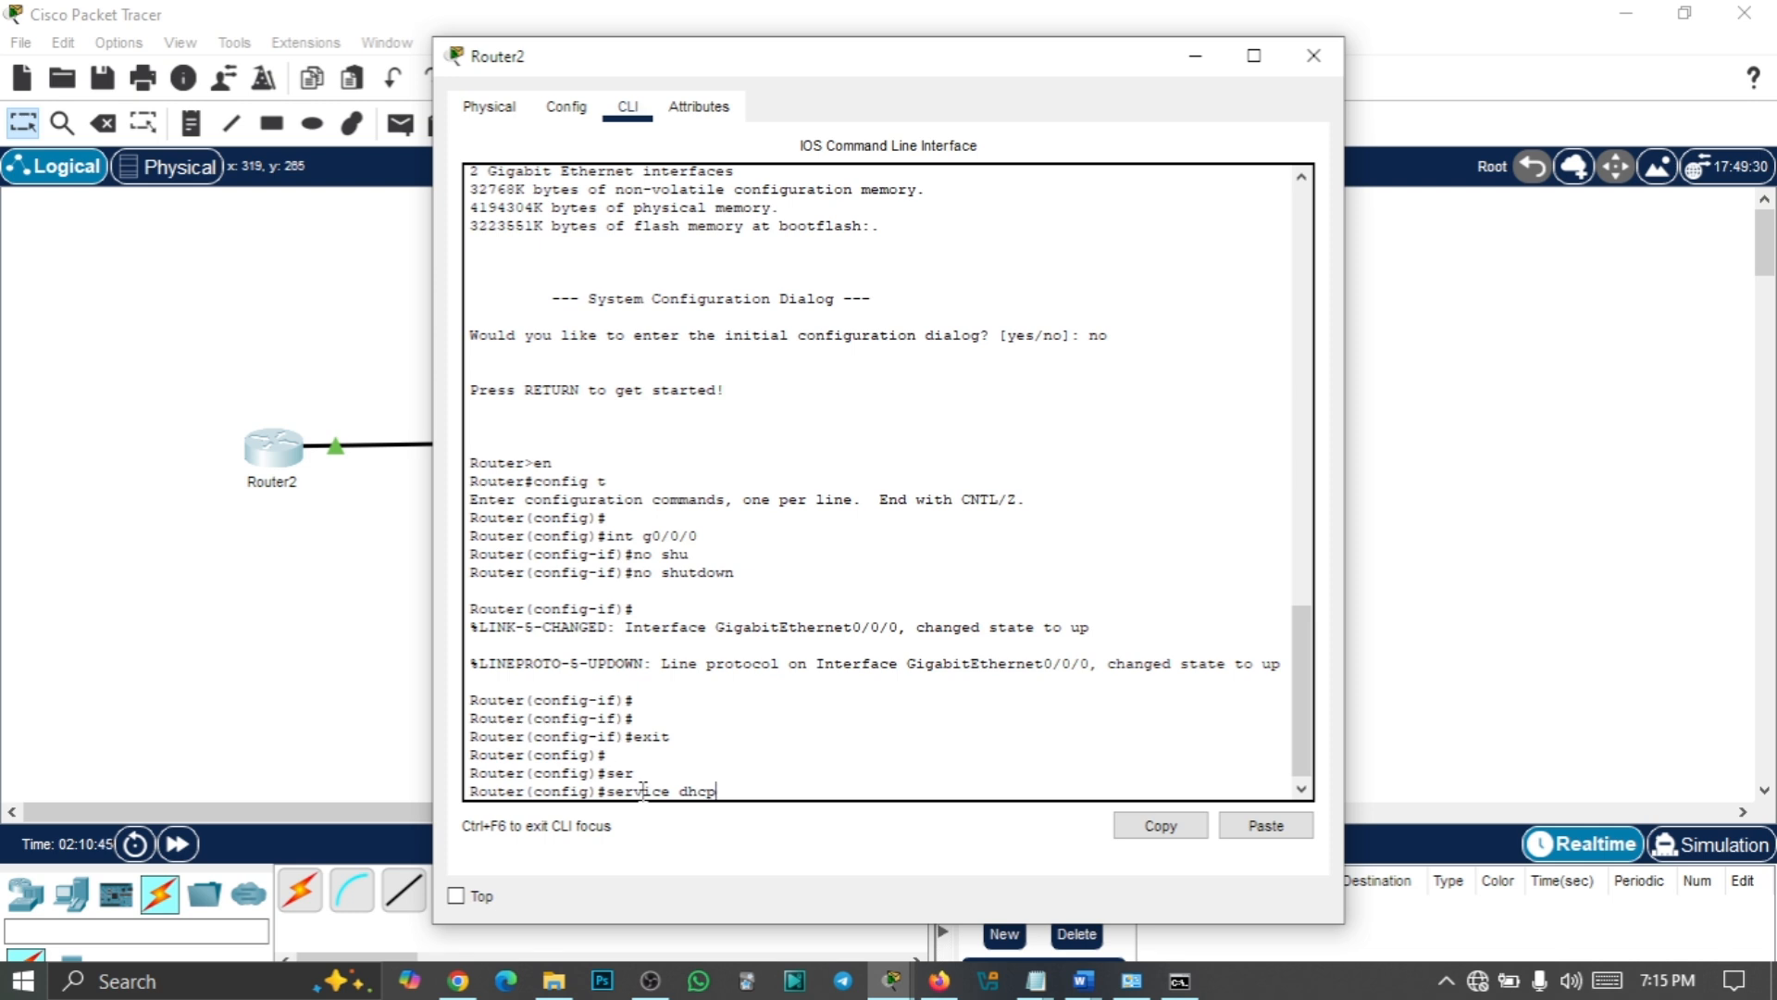
type("p")
key("Return")
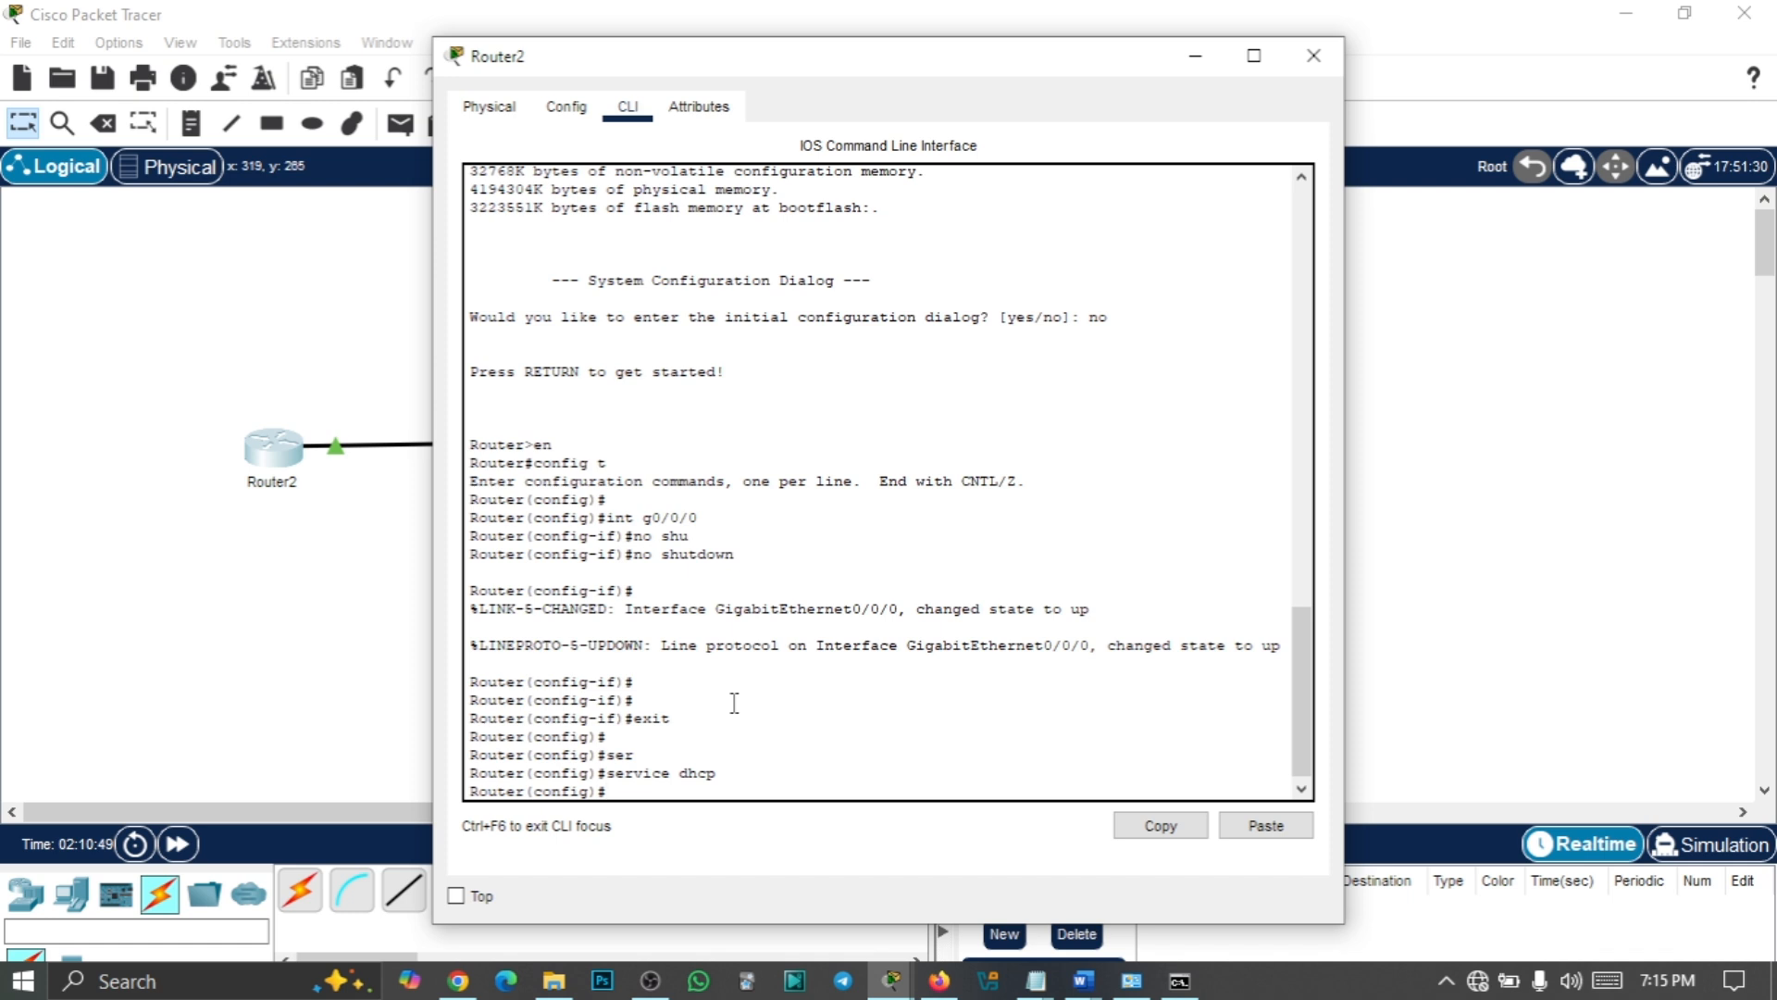
Create a DHCP pool named nikitisIP with ip dhcp pool
type("dh")
key("Tab")
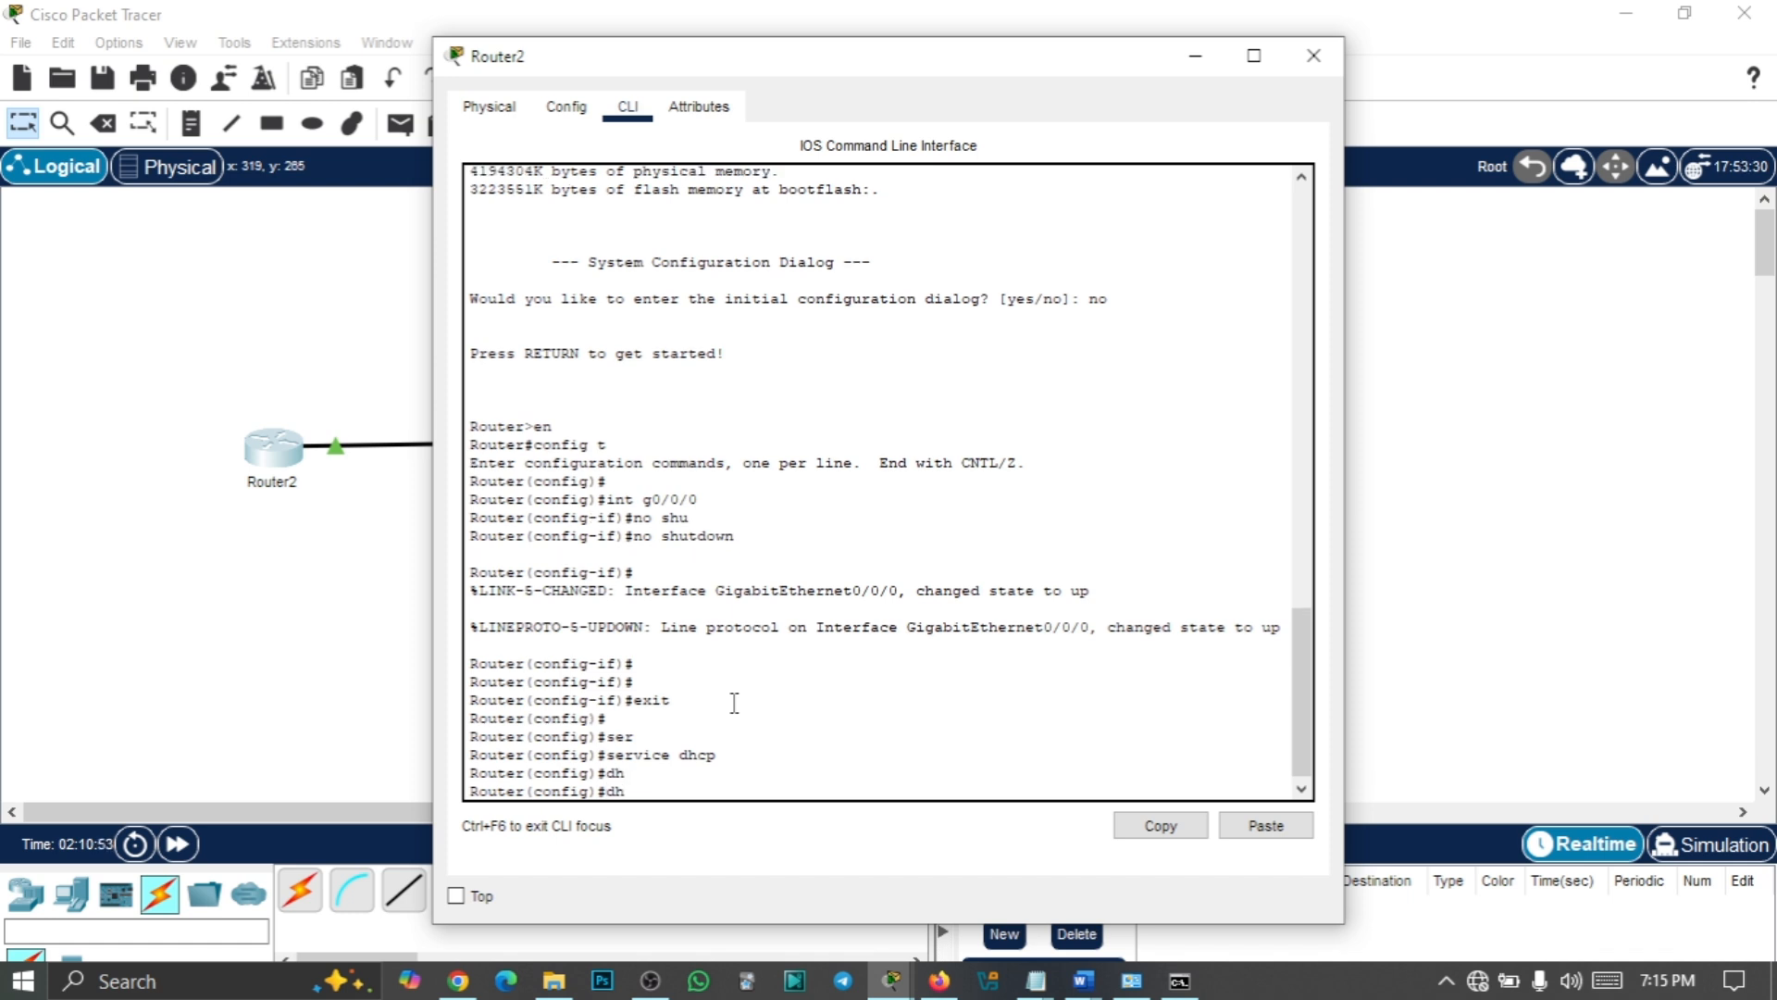
type("cp")
key("BackSpace")
key("BackSpace")
key("BackSpace")
key("BackSpace")
key("BackSpace")
type("ip dhcp ")
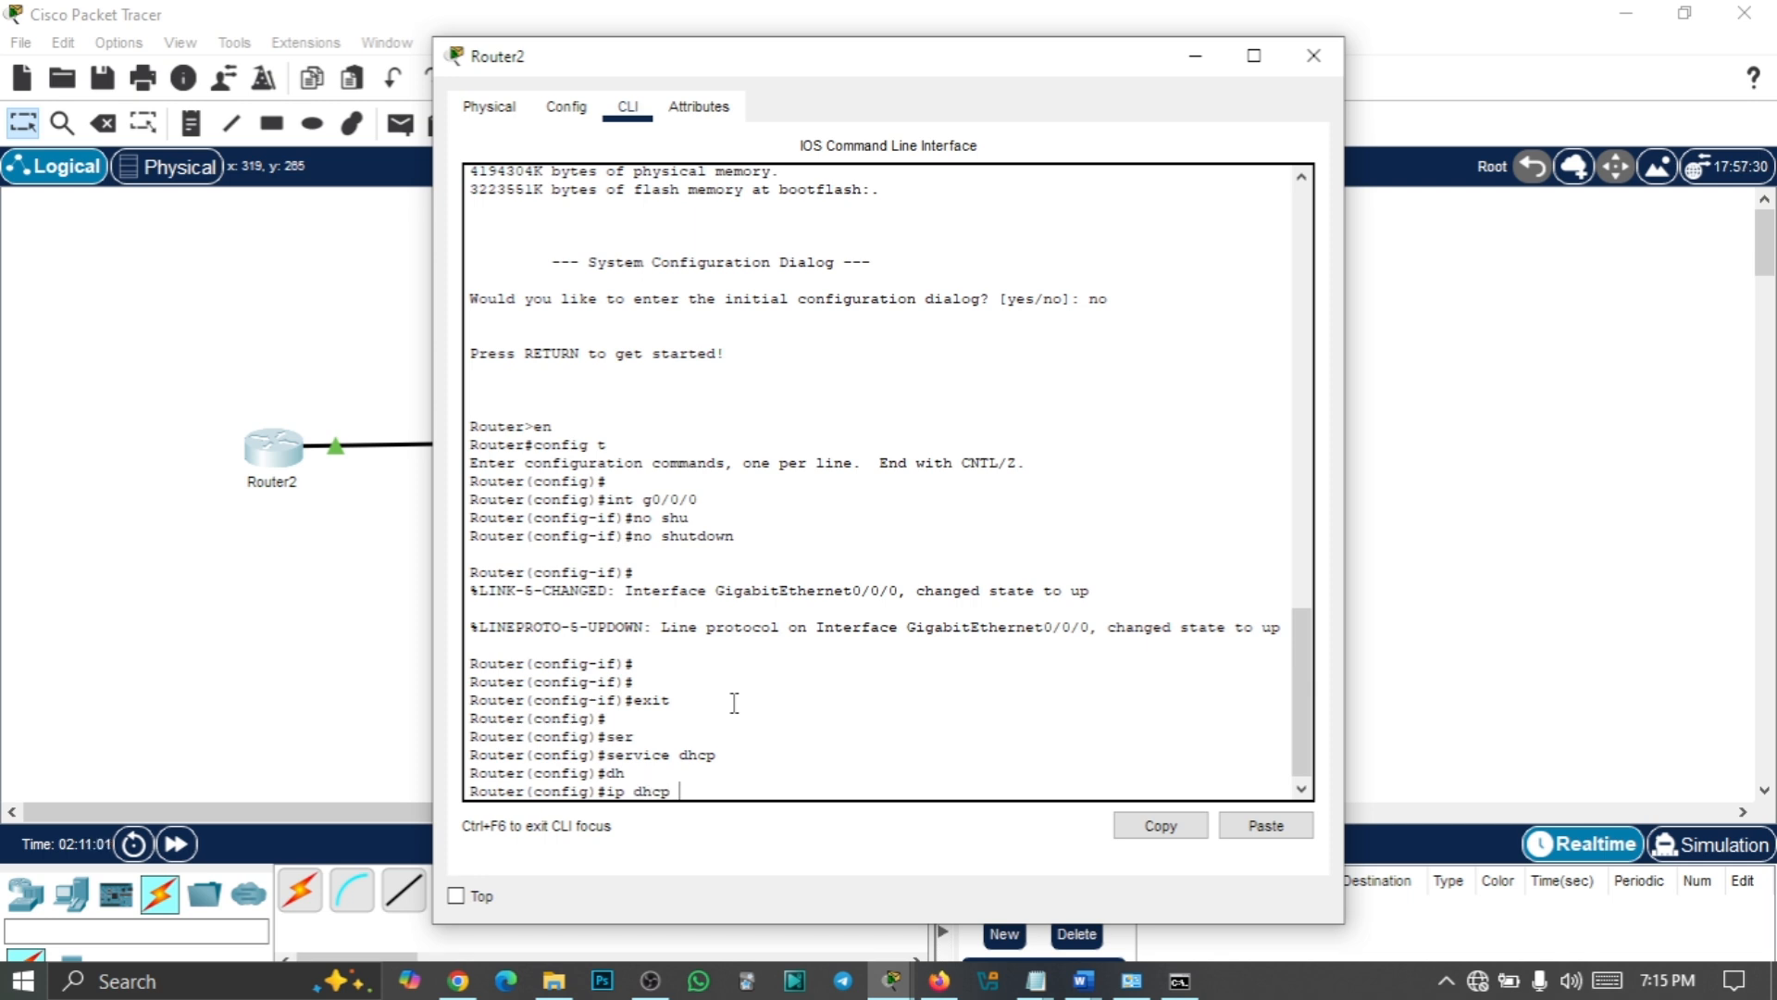
type("pool nikitisIP")
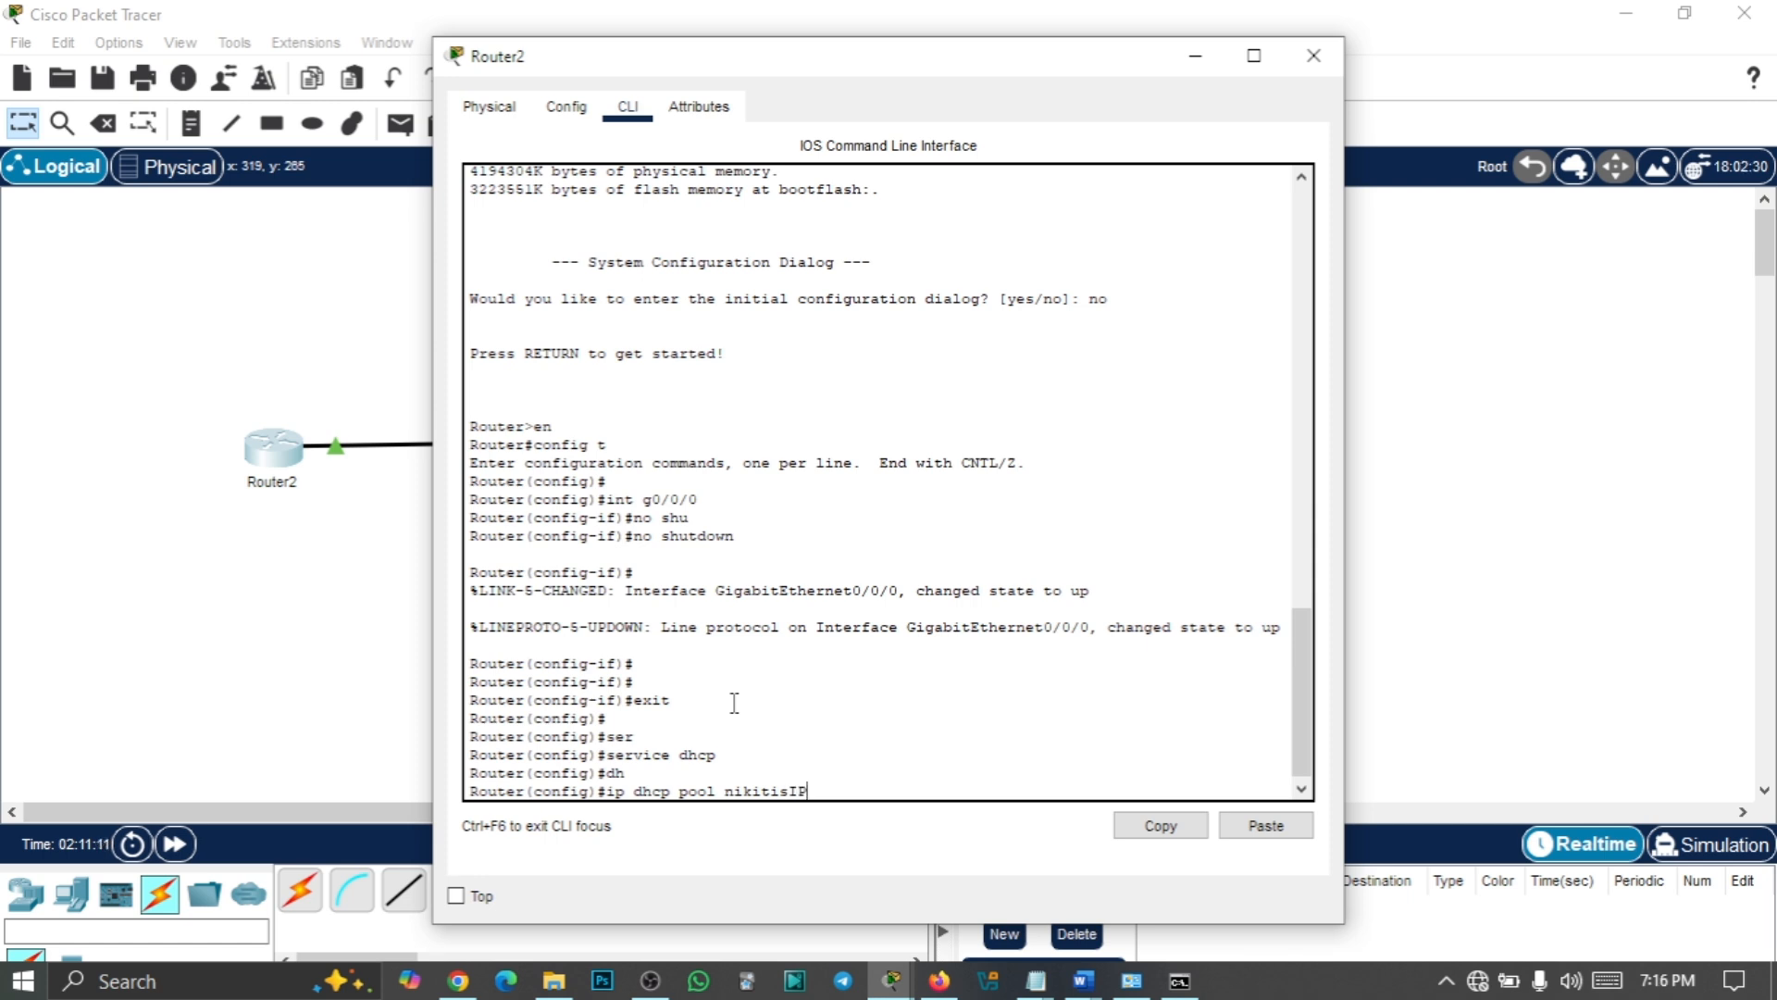
key("Return")
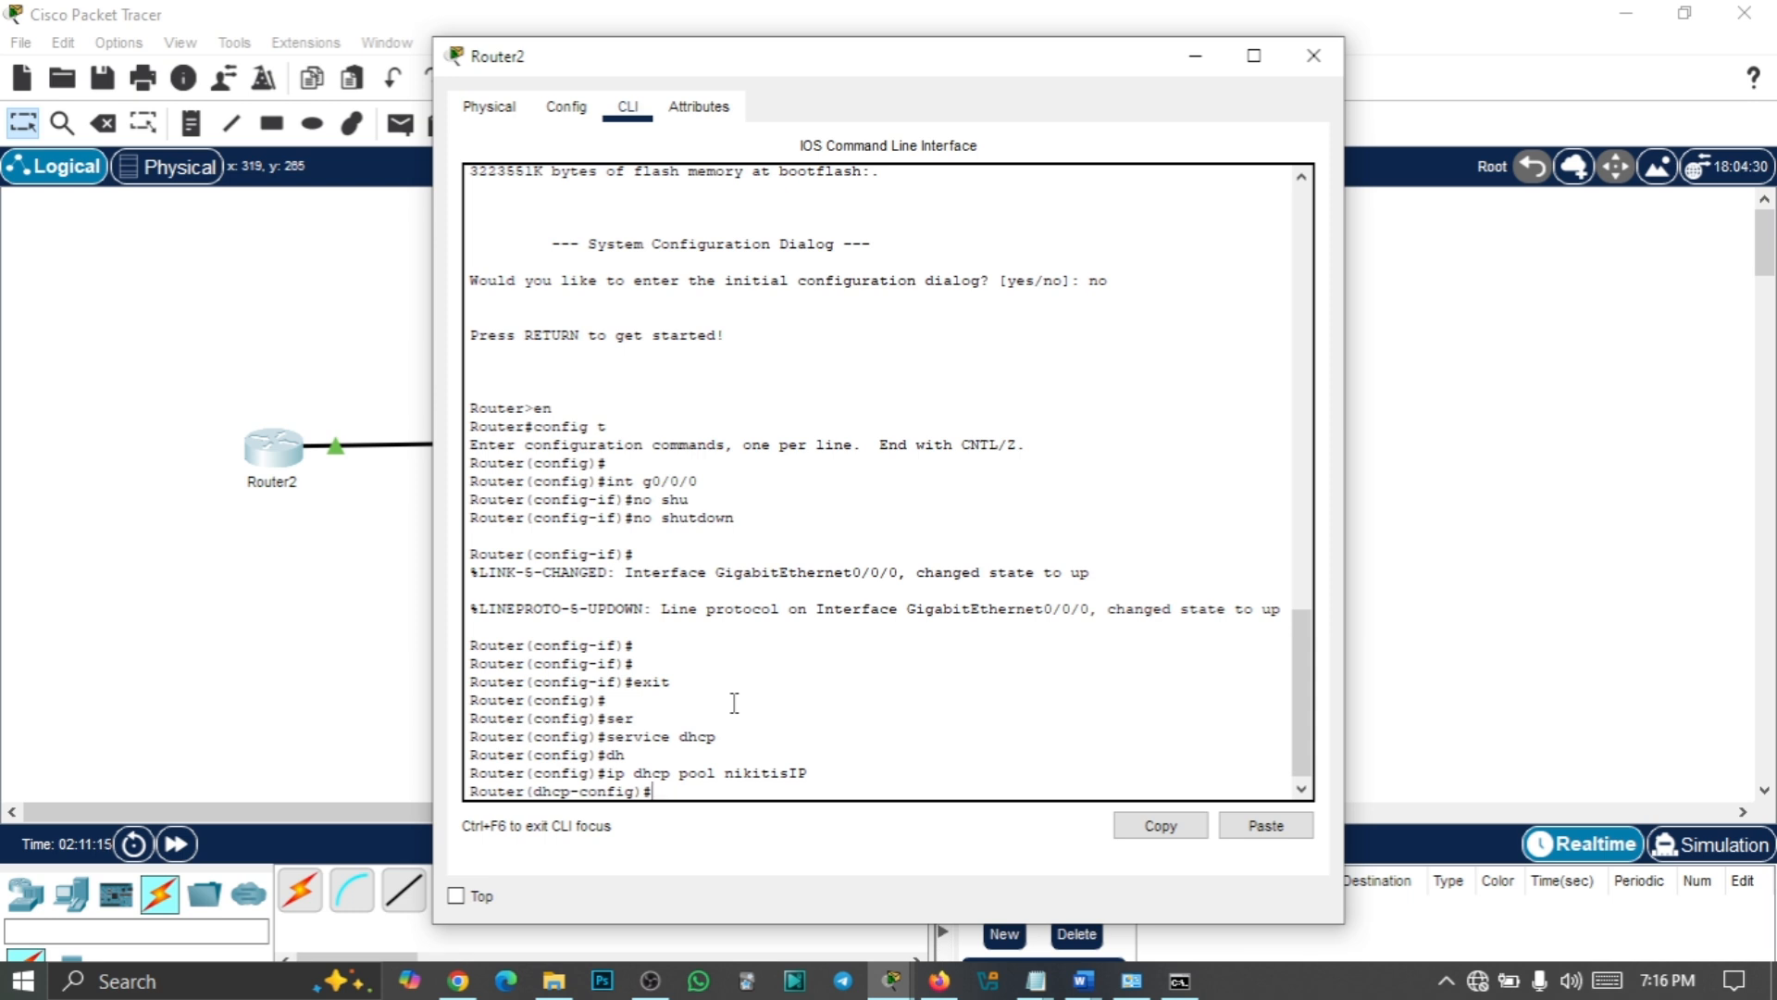
Try to set the DHCP pool's domain with the command domain name nikitis.com
type("domain")
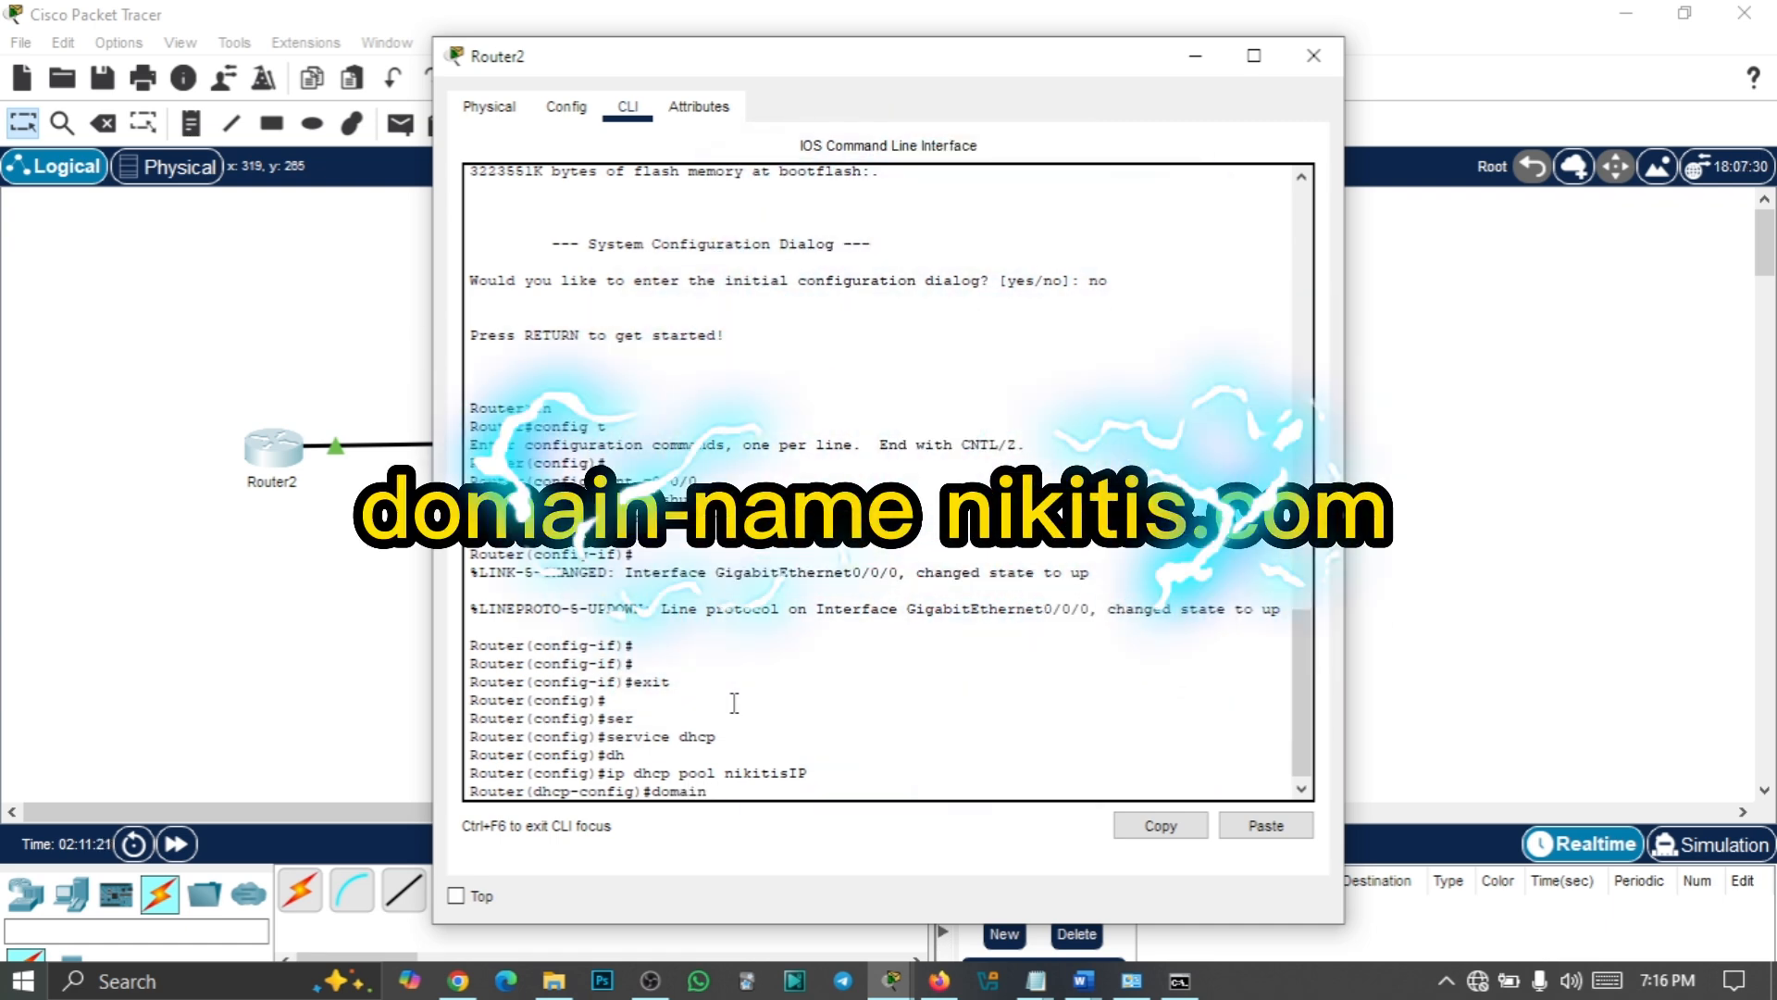
type(" nam")
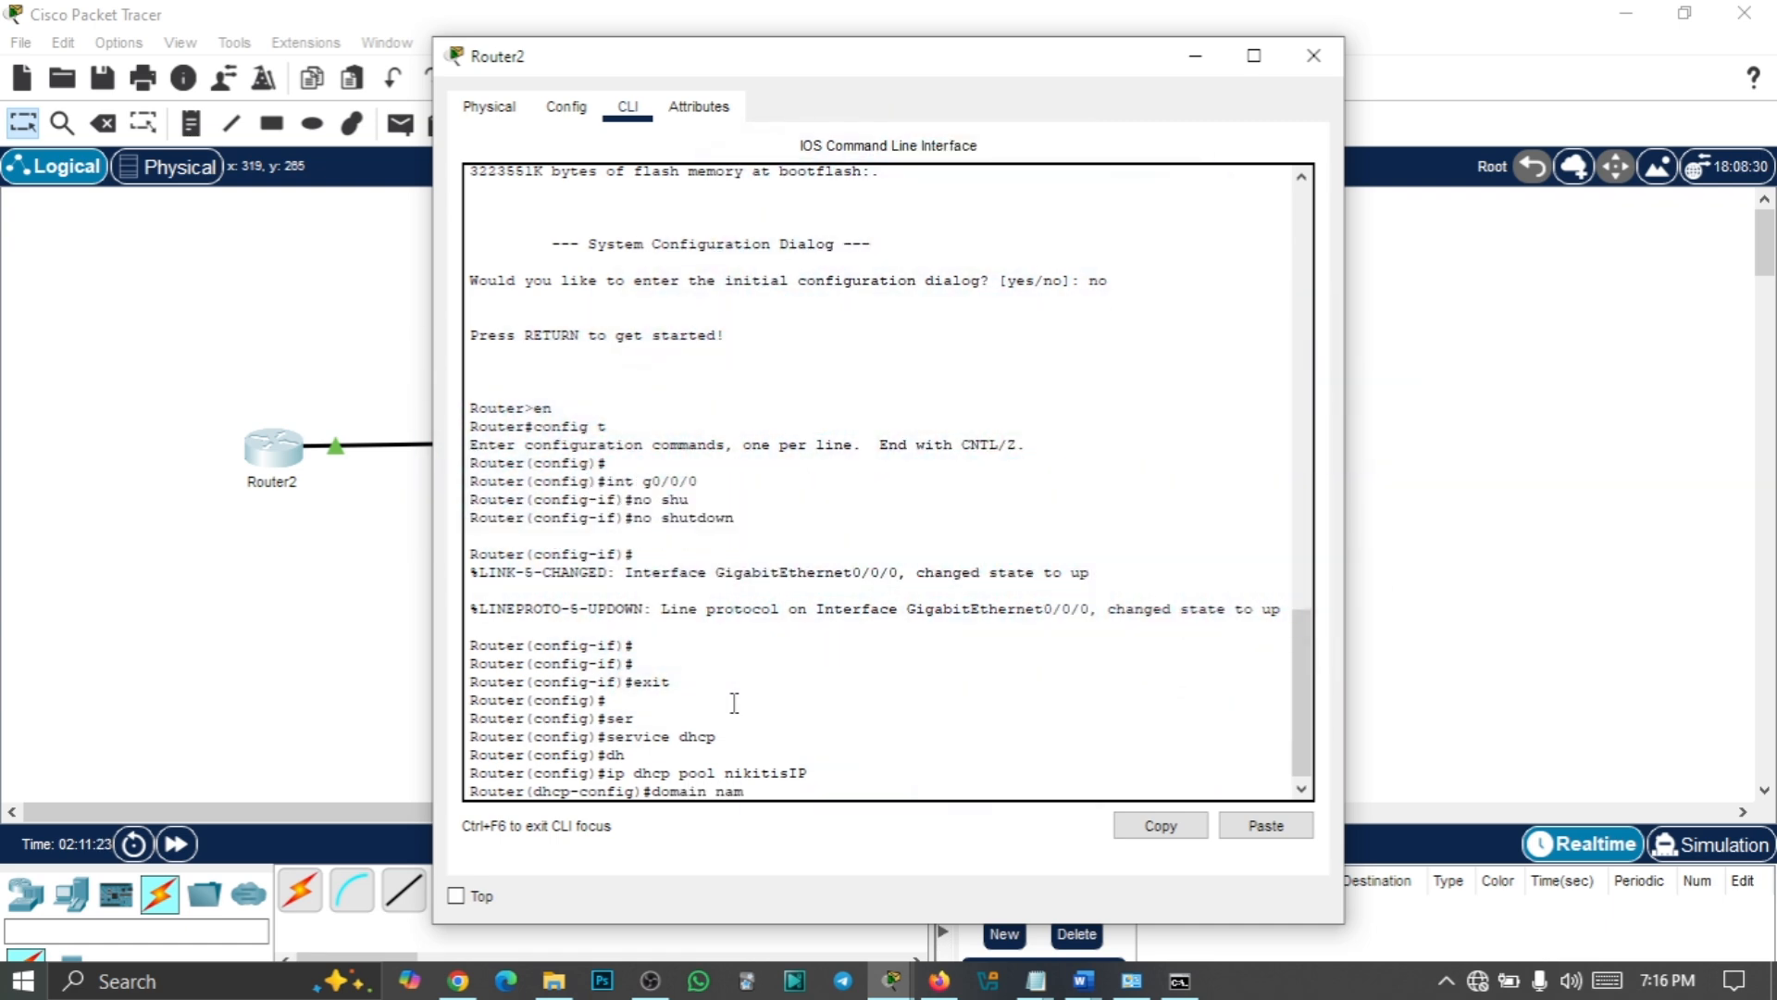
key("Tab")
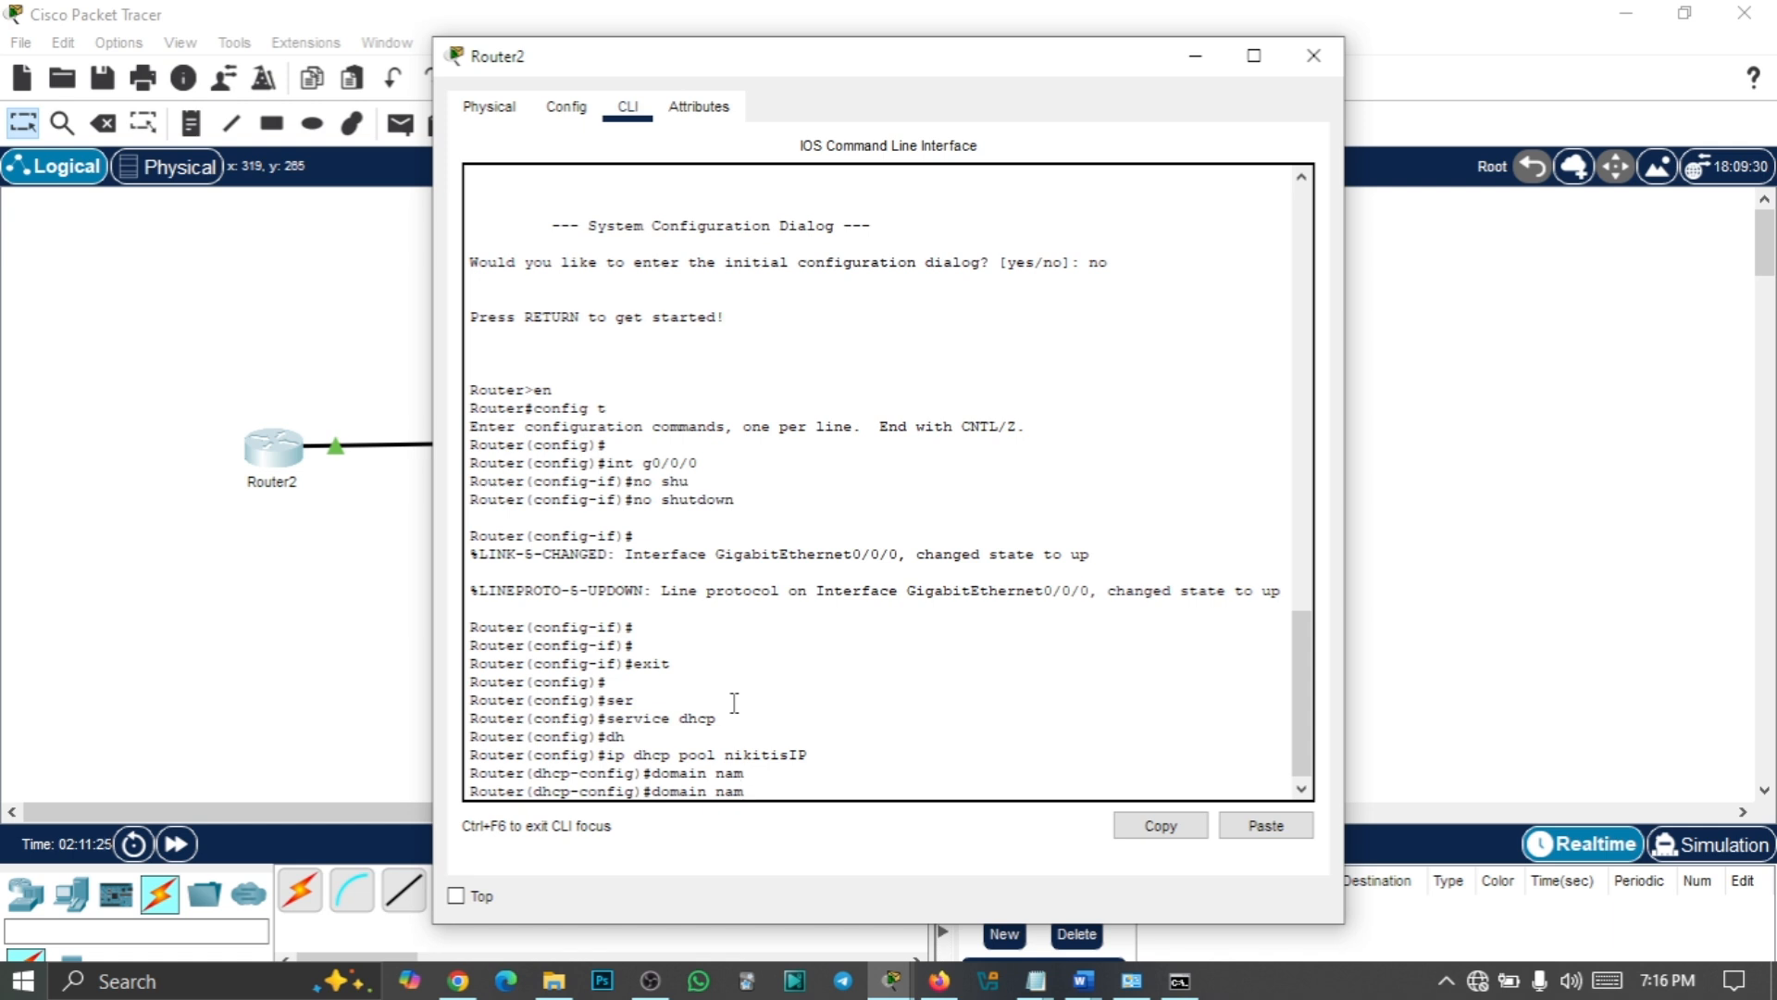
type("e niki")
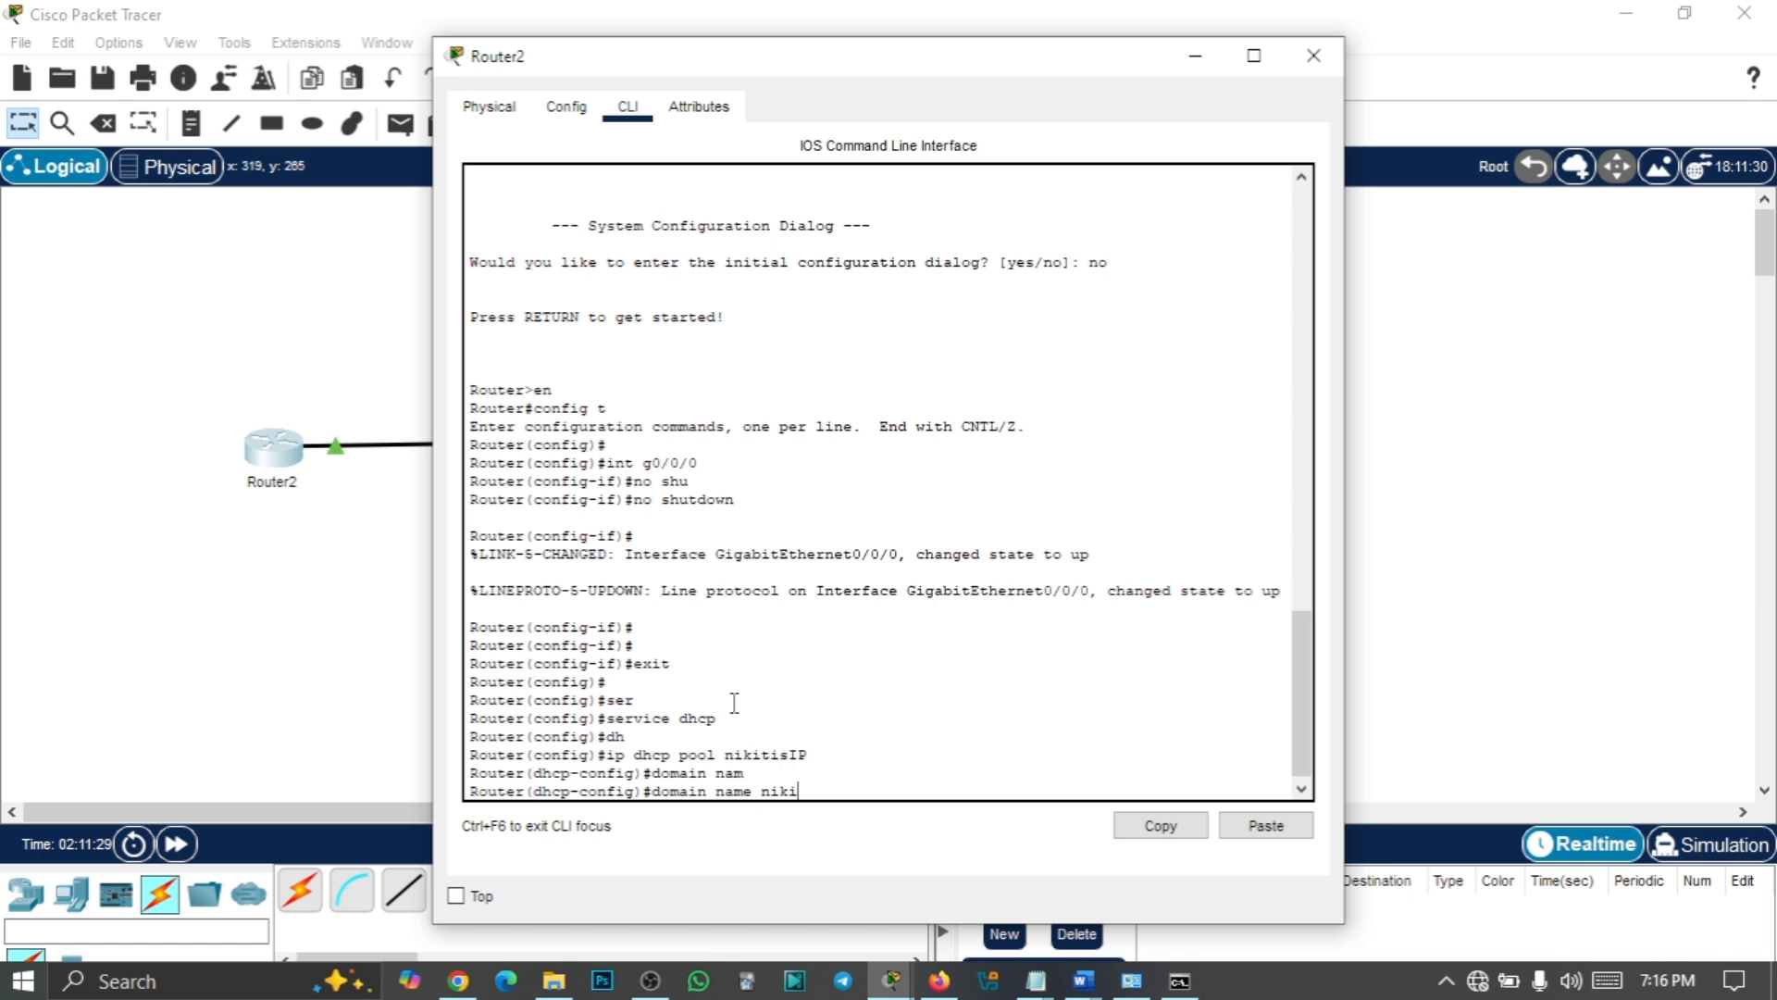
type("ti")
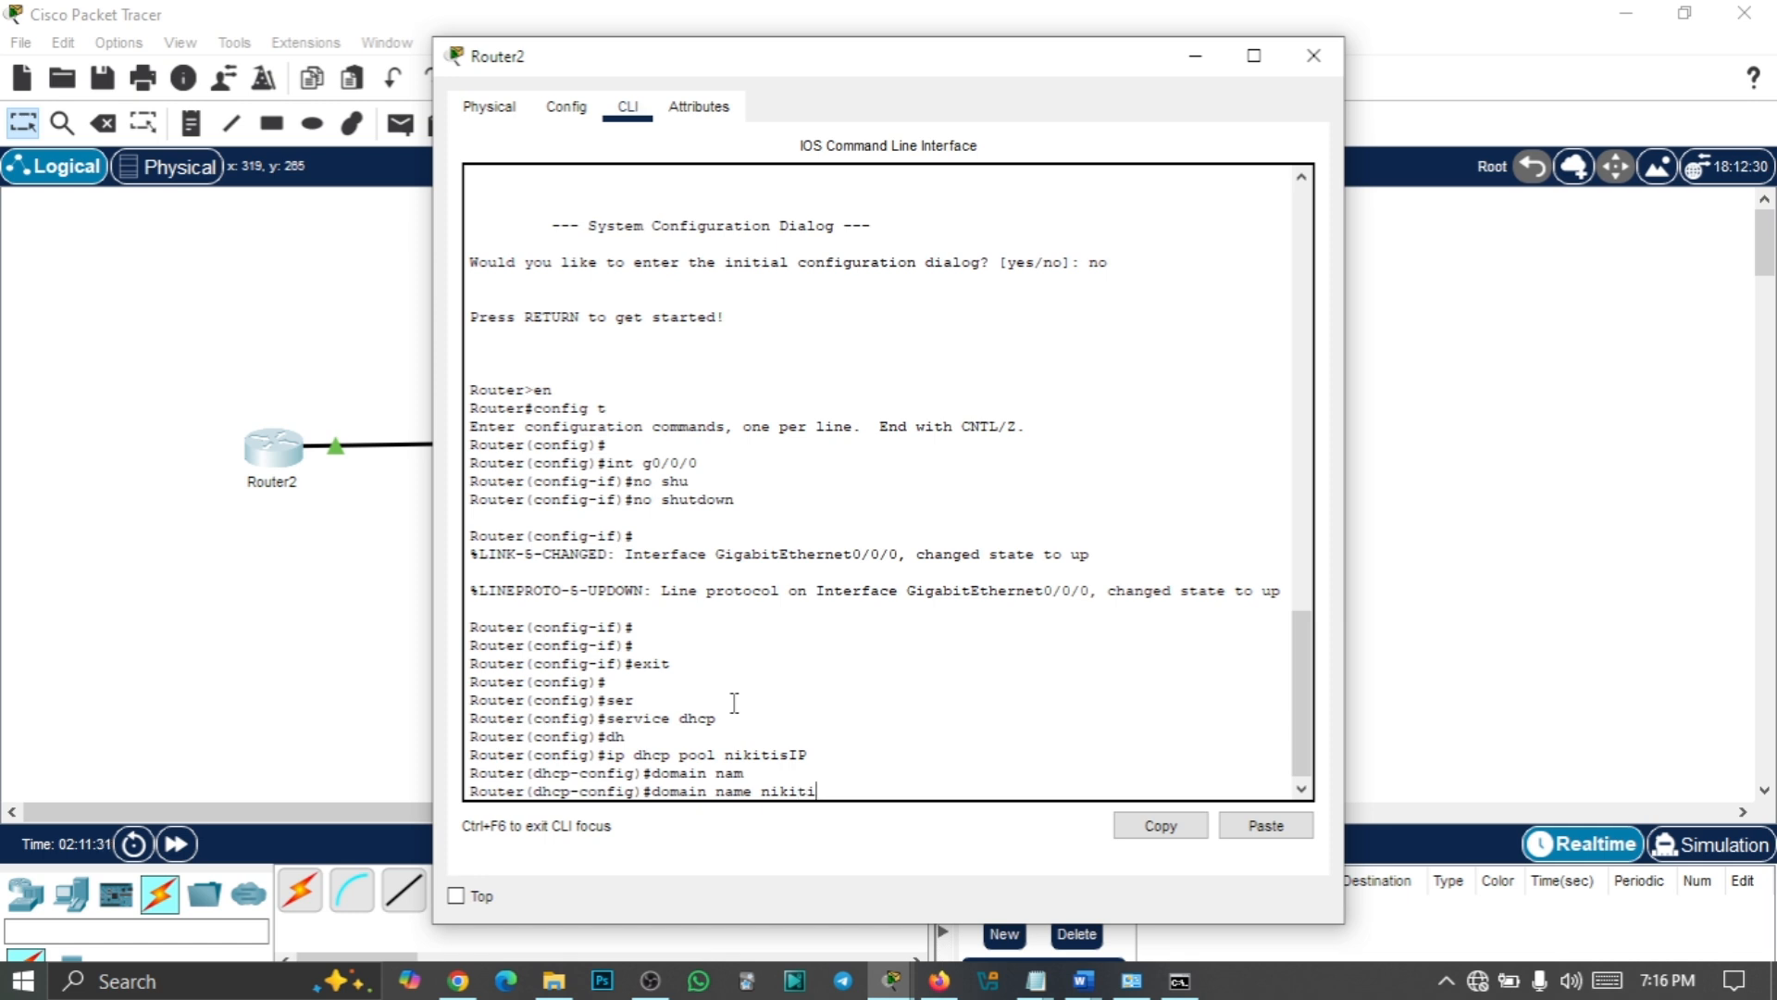
type("s.com")
key("Return")
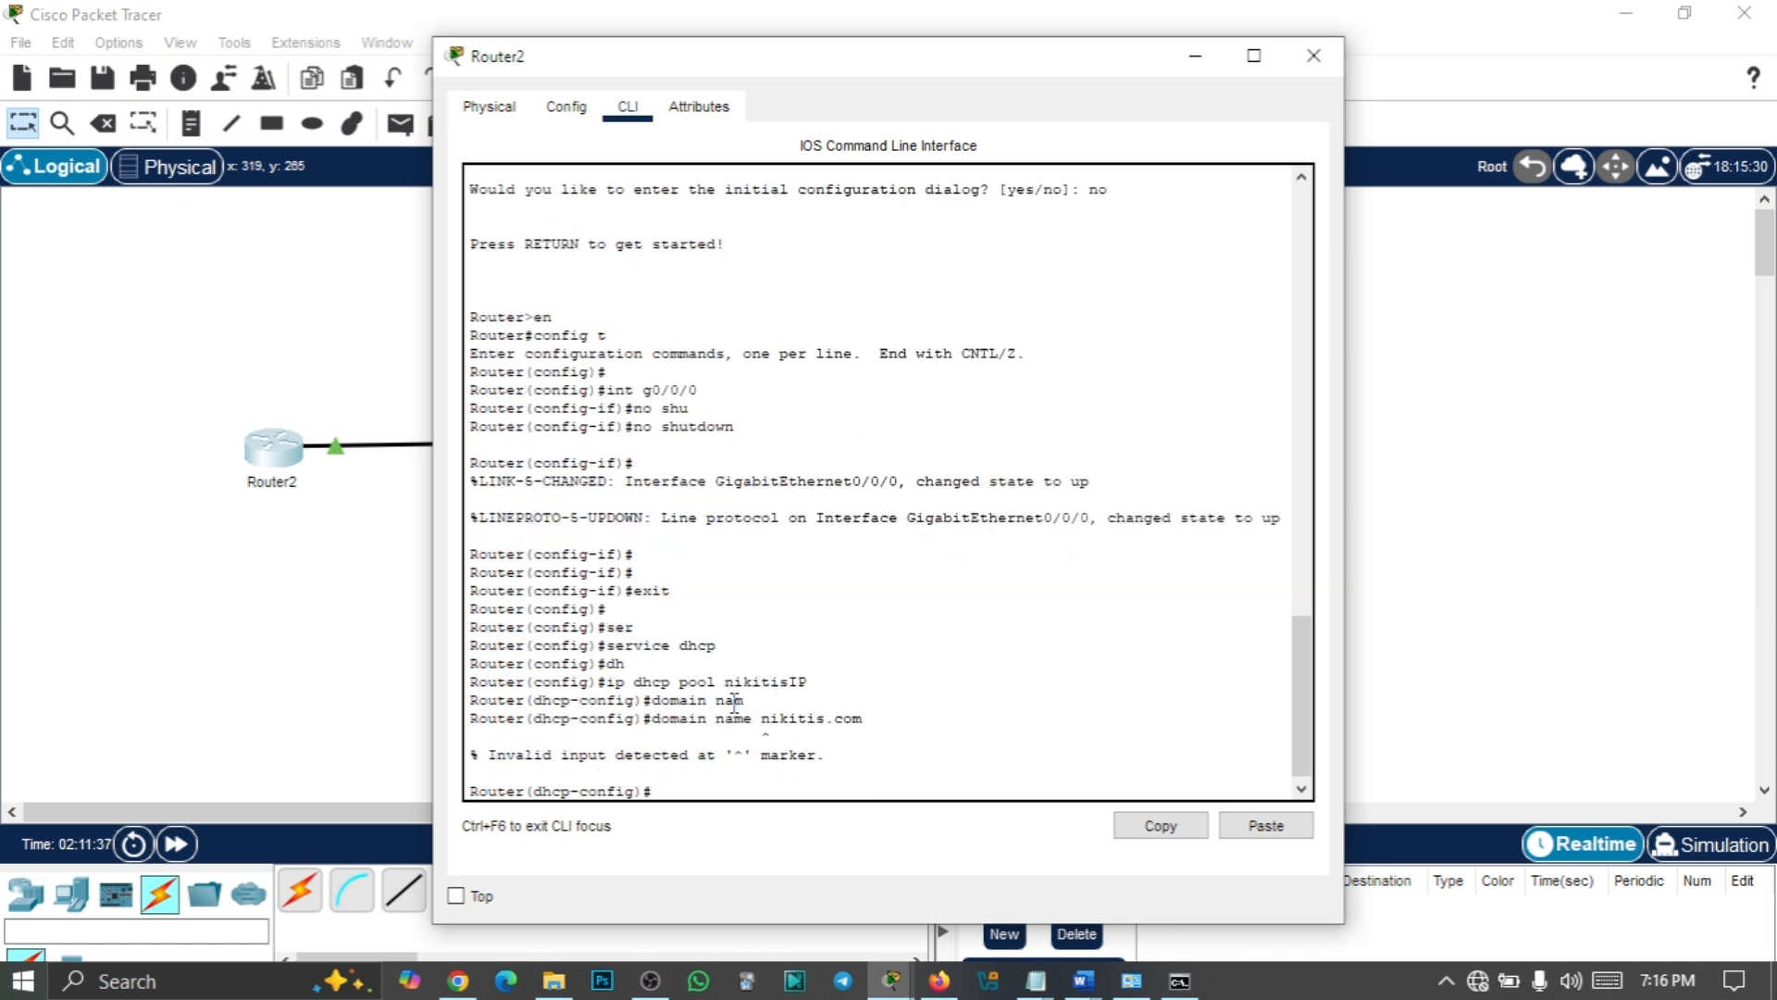
Correct the previous command to the hyphenated form domain-name nikitis.com and run it
key("Up")
key("Left")
key("Left")
key("Left")
key("Left")
key("Left")
key("Left")
key("Left")
key("Left")
key("Left")
key("Left")
key("Left")
key("Left")
key("Left")
key("Left")
key("Left")
key("BackSpace")
type("-")
key("Return")
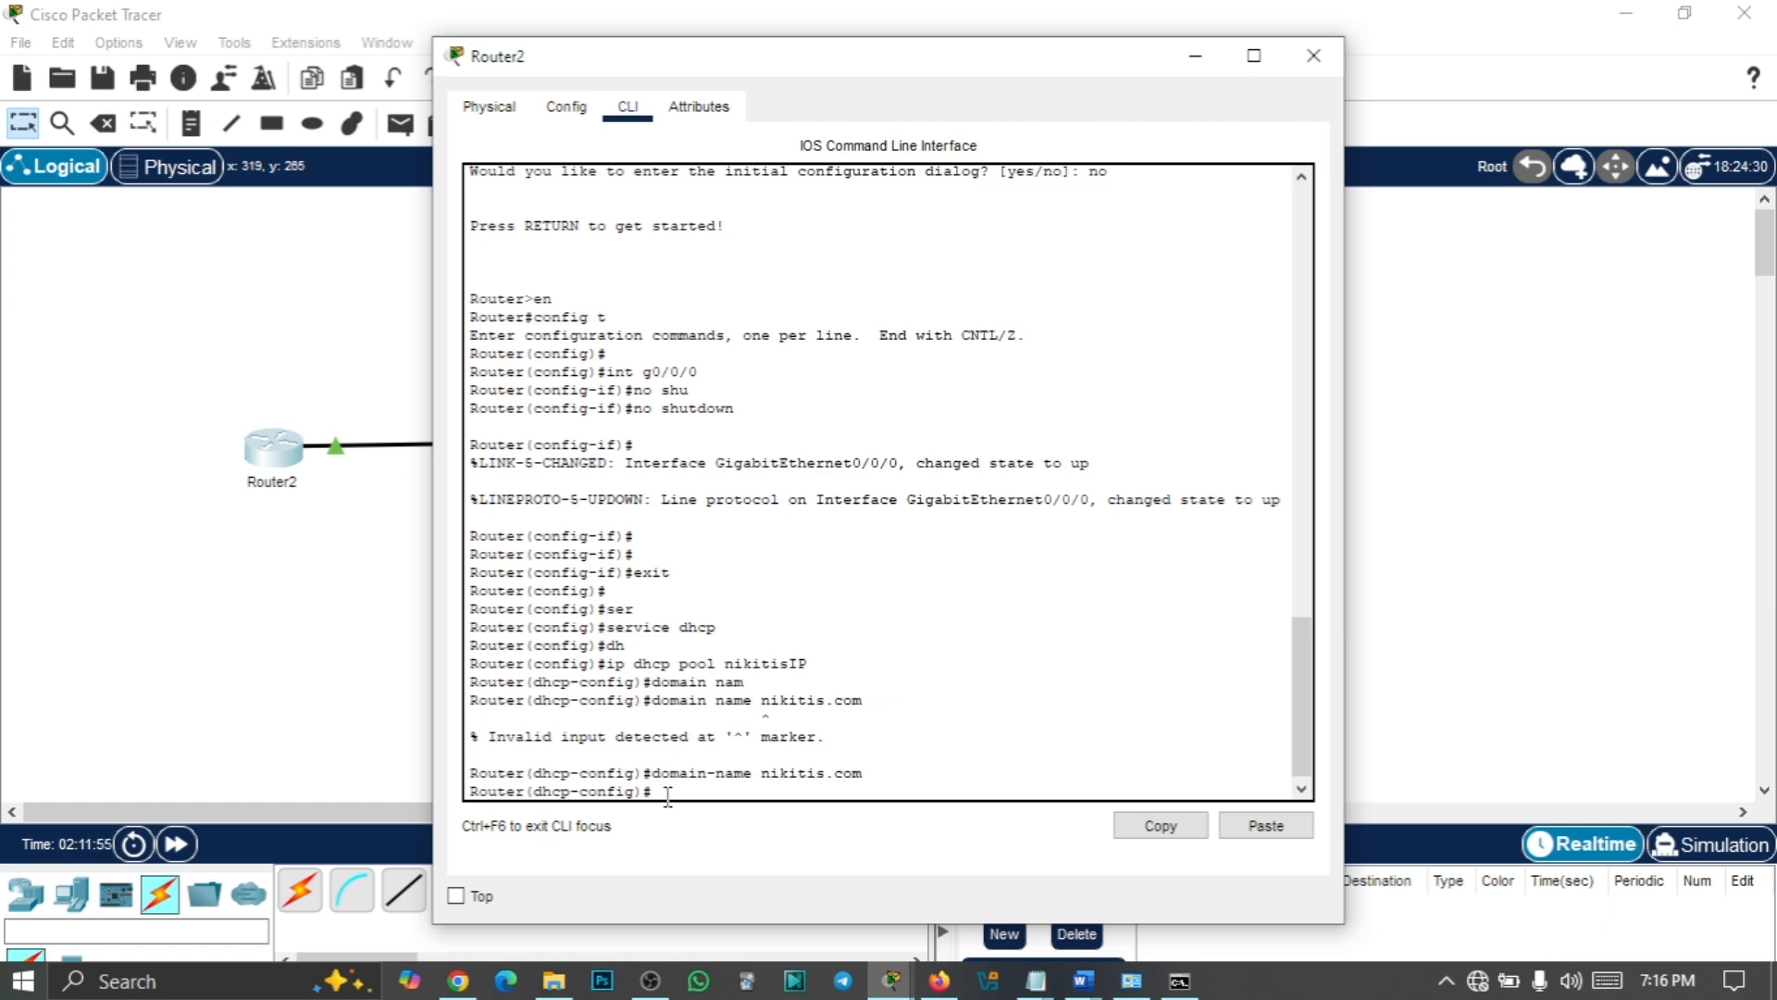
Set the DHCP pool's network to 192.168.1.0 with subnet mask 255.255.255.0
type("net")
key("Tab")
type("work ")
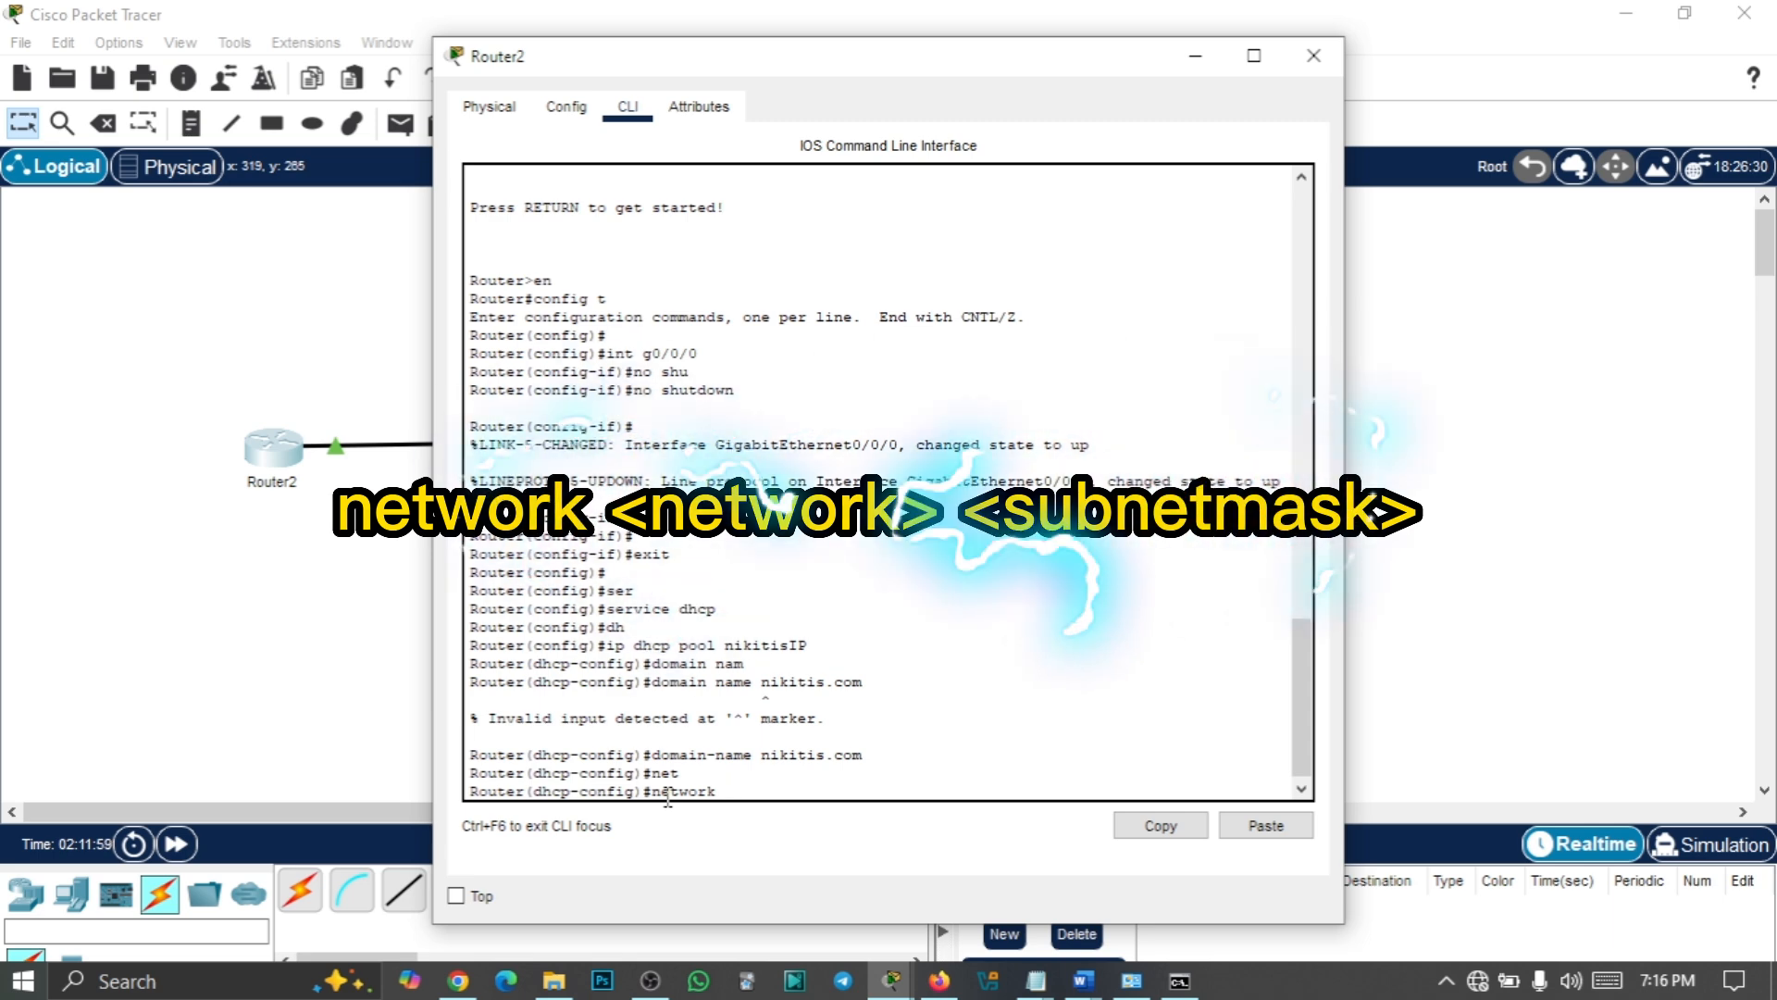
type("1")
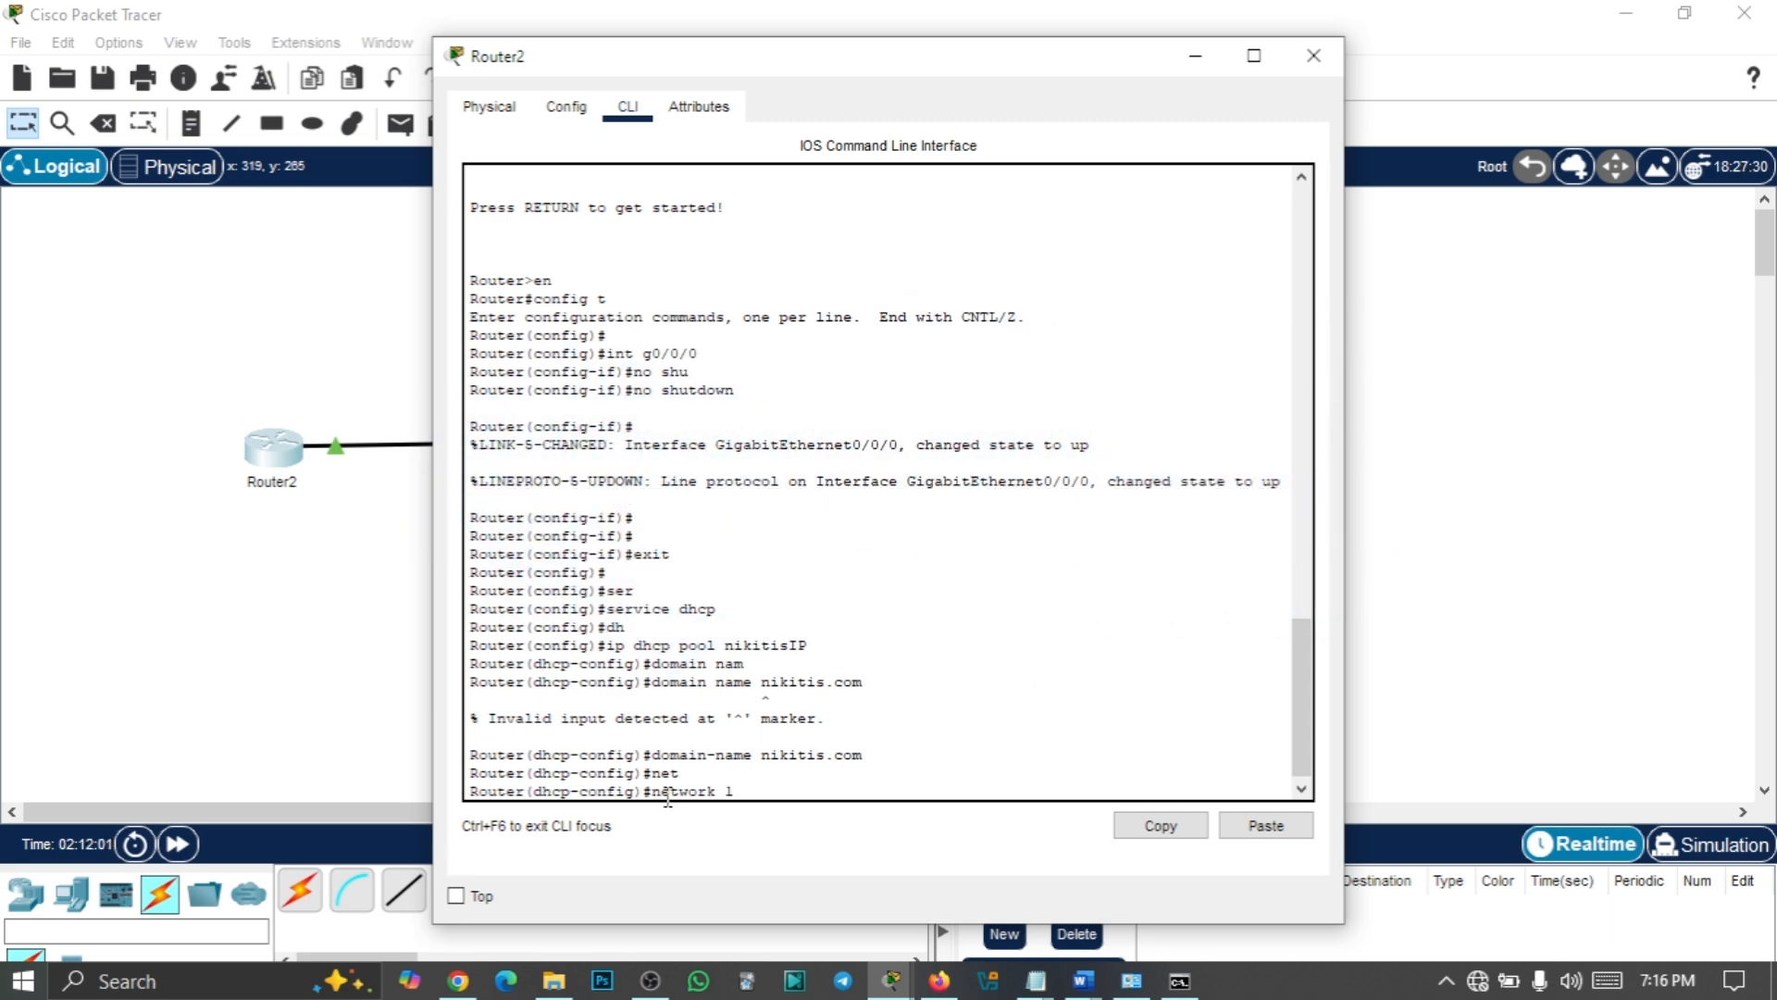
type("92.168.1.0")
type("255.255.255")
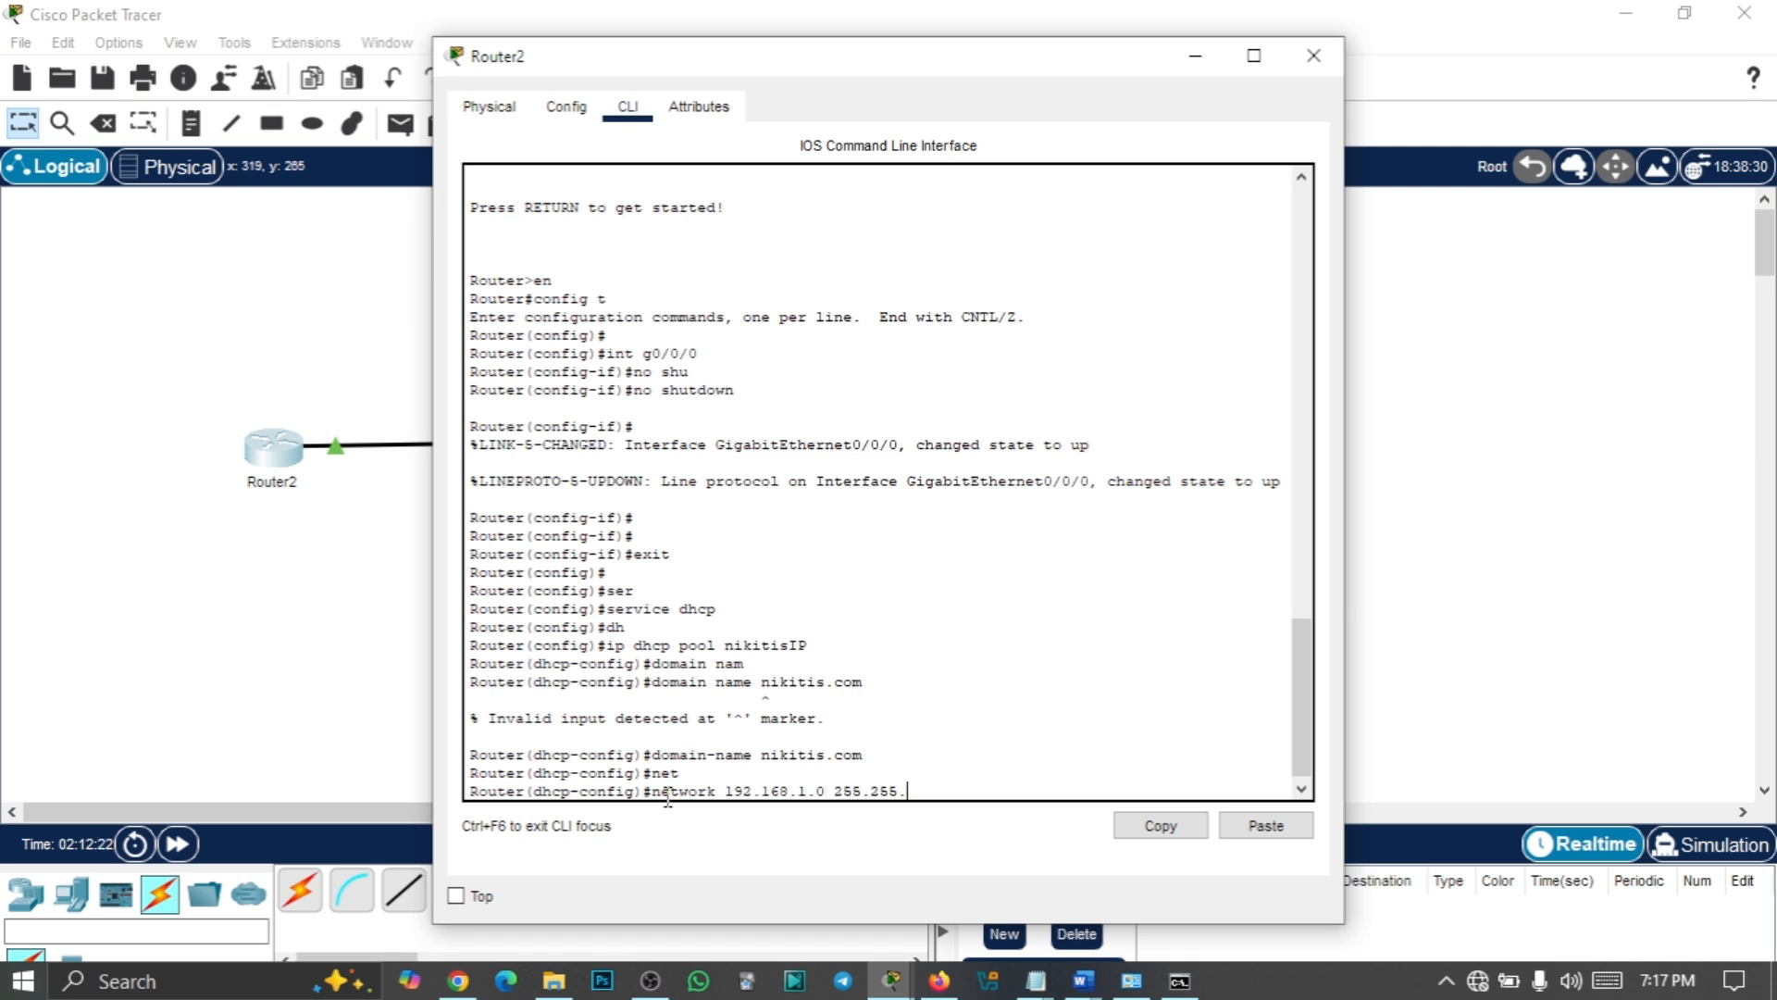
type(".0")
key("Return")
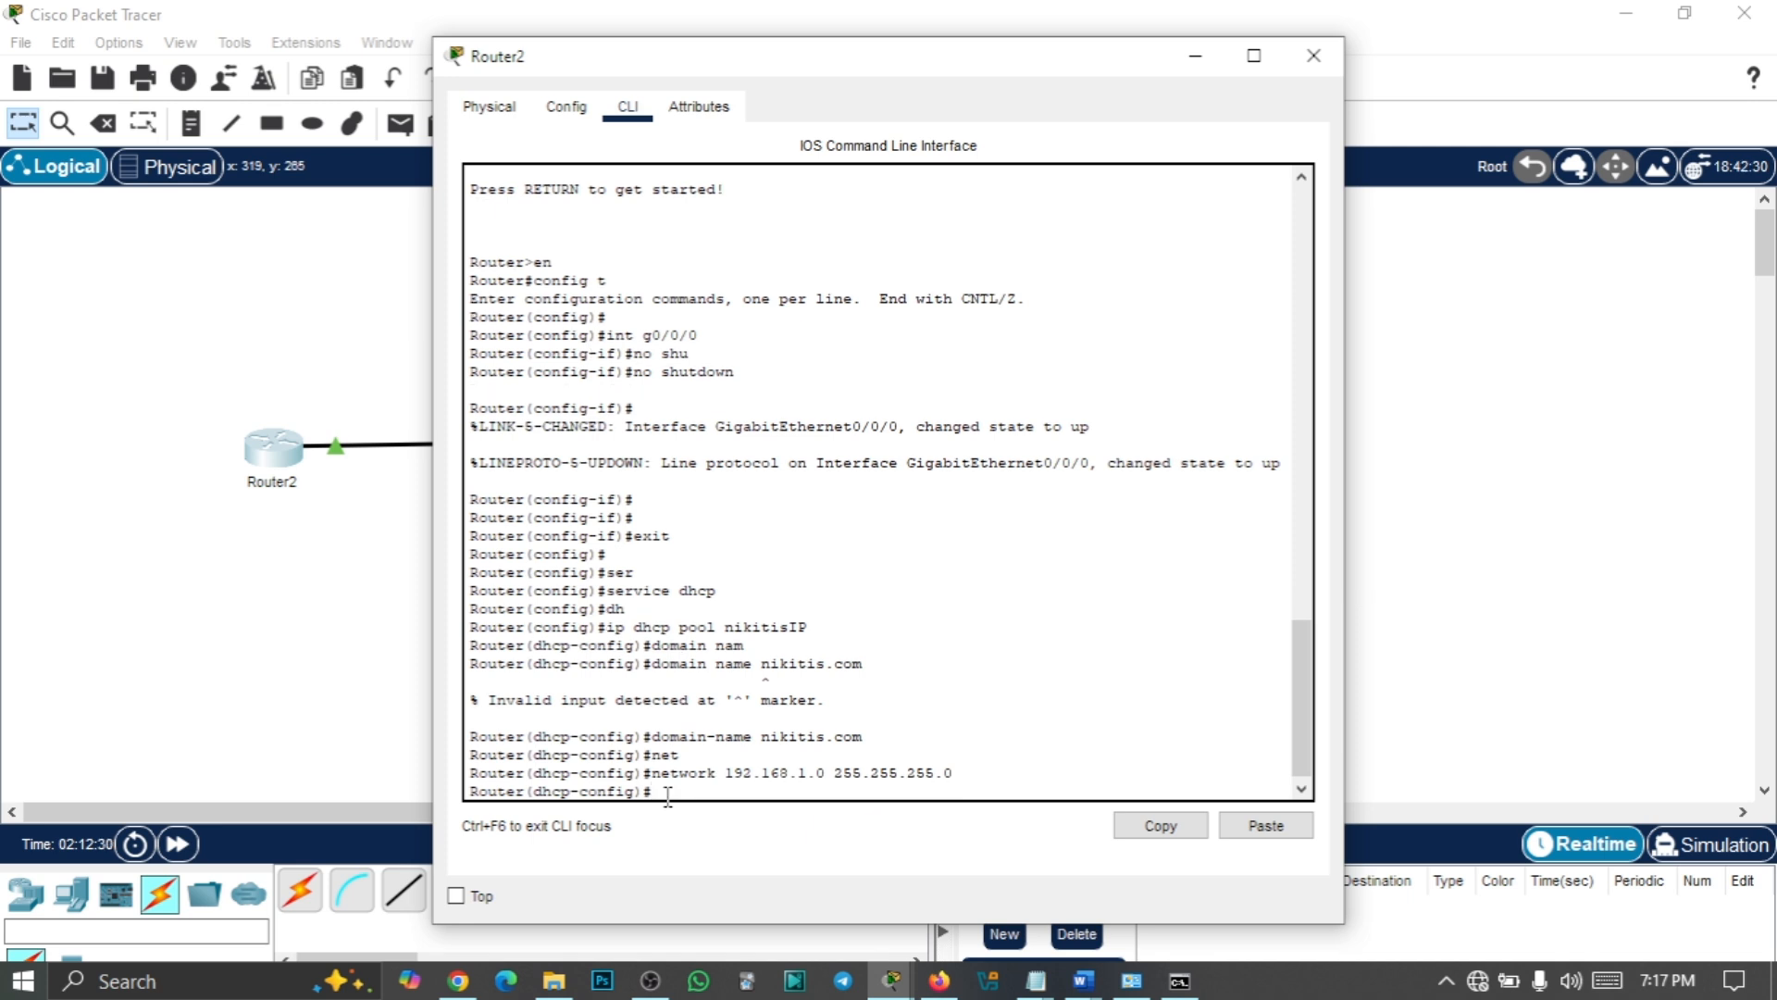
Set the DHCP pool's default gateway with default-router 192.168.1.1
type("d")
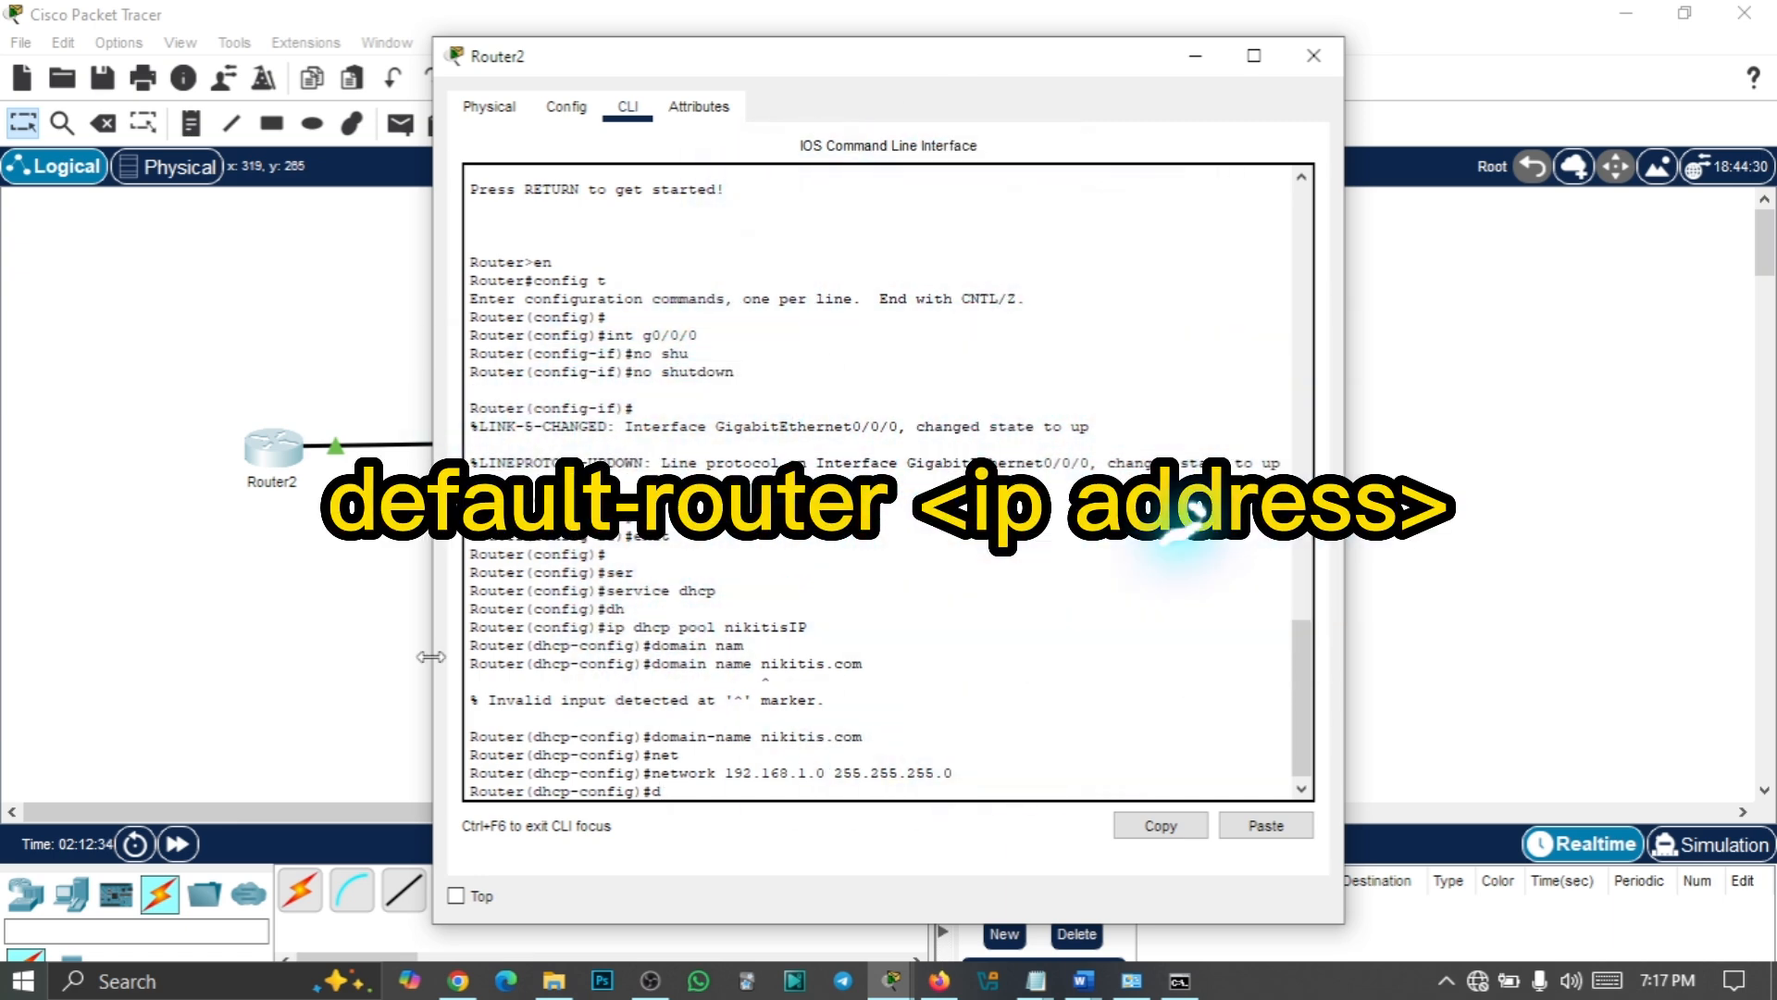
left_click_drag(622, 74, 1160, 181)
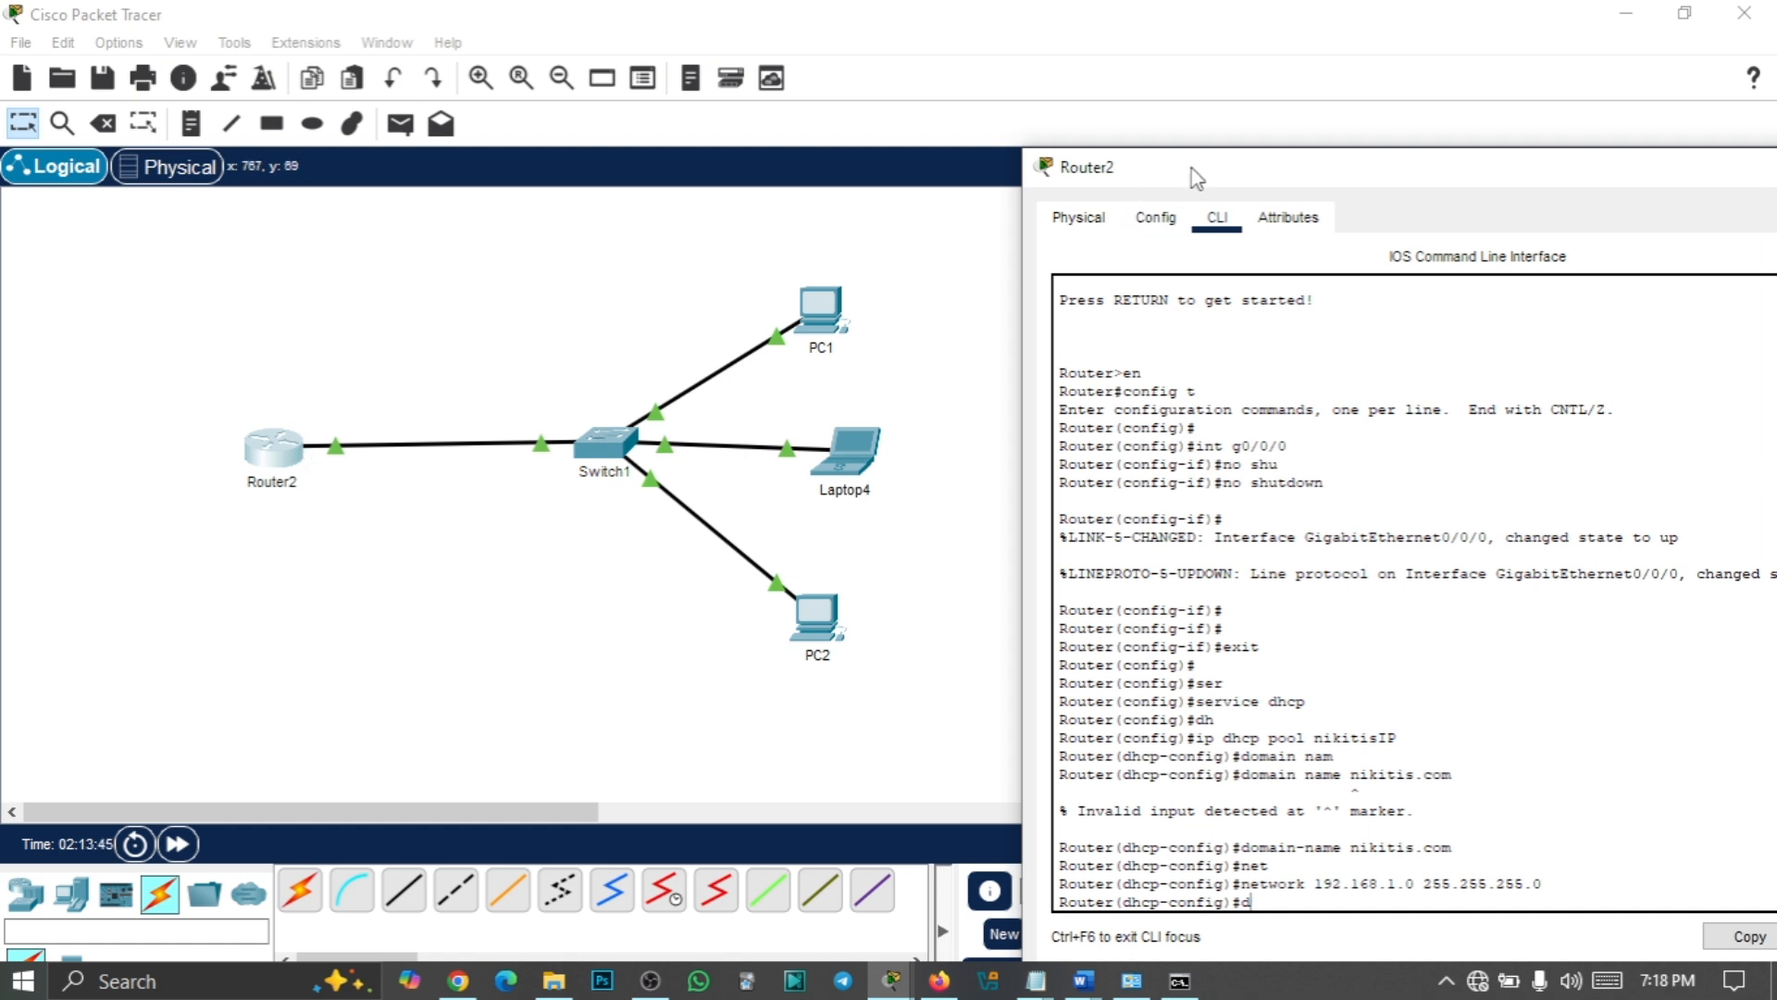
left_click_drag(1197, 178, 768, 56)
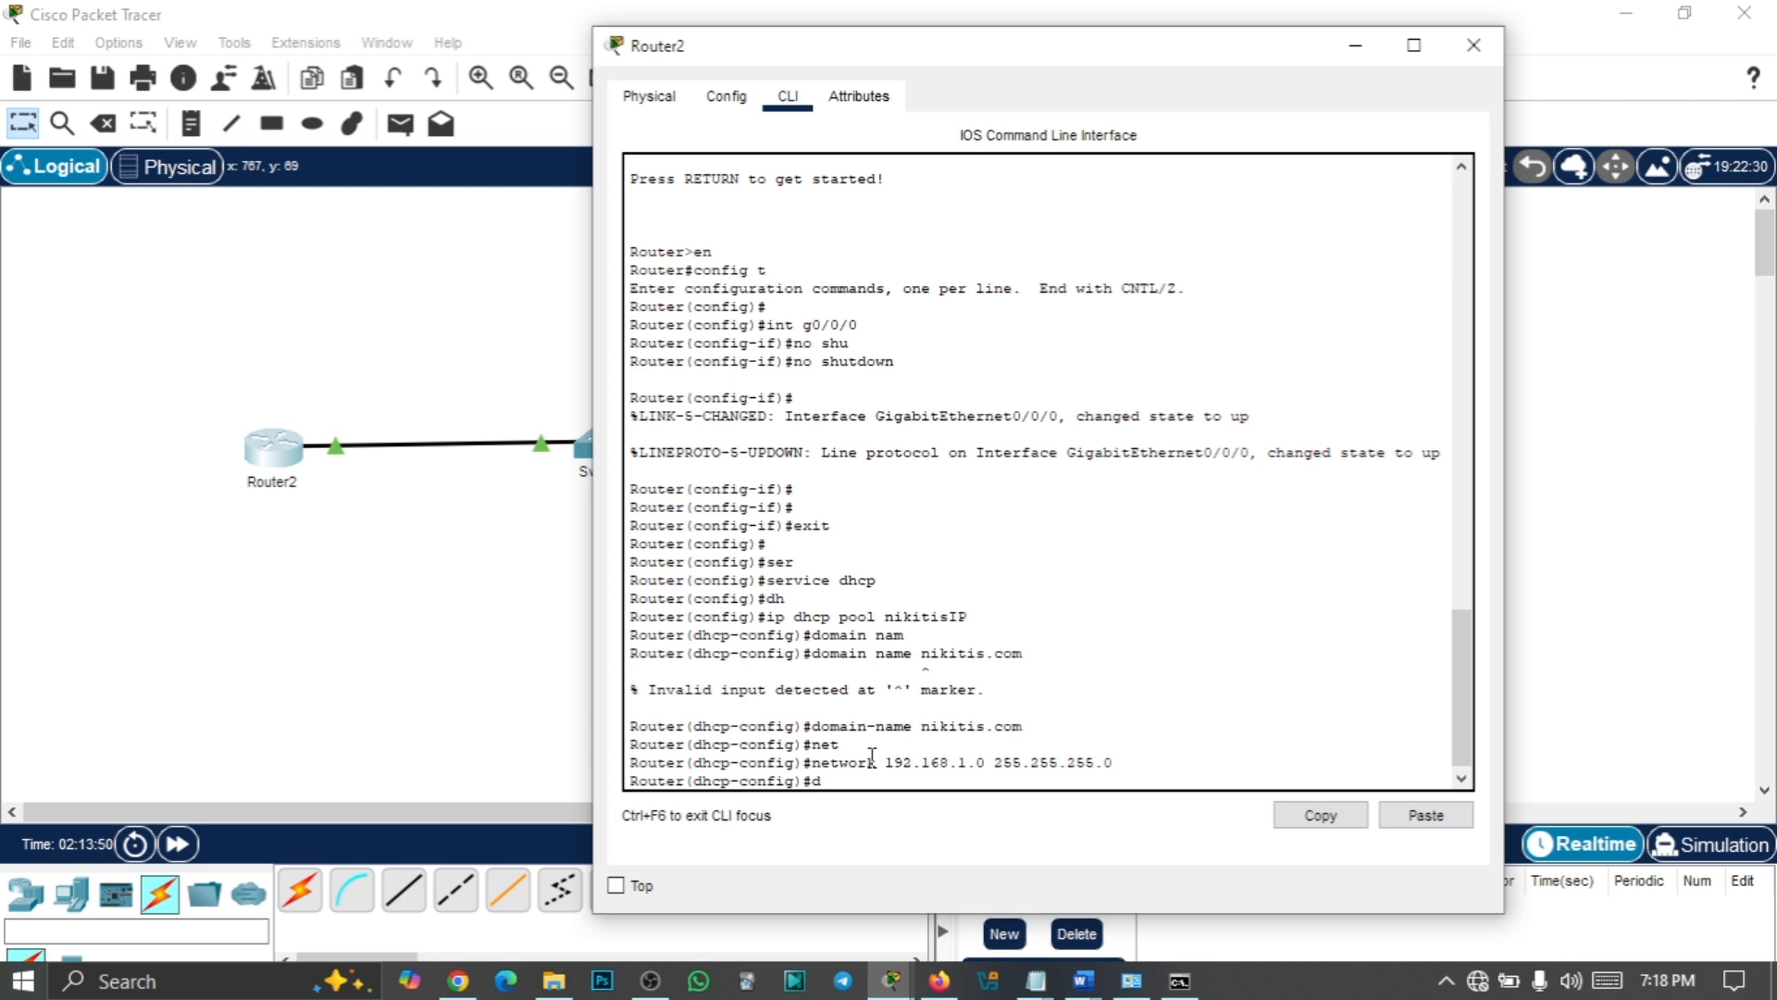
type("efault-rou")
key("Tab")
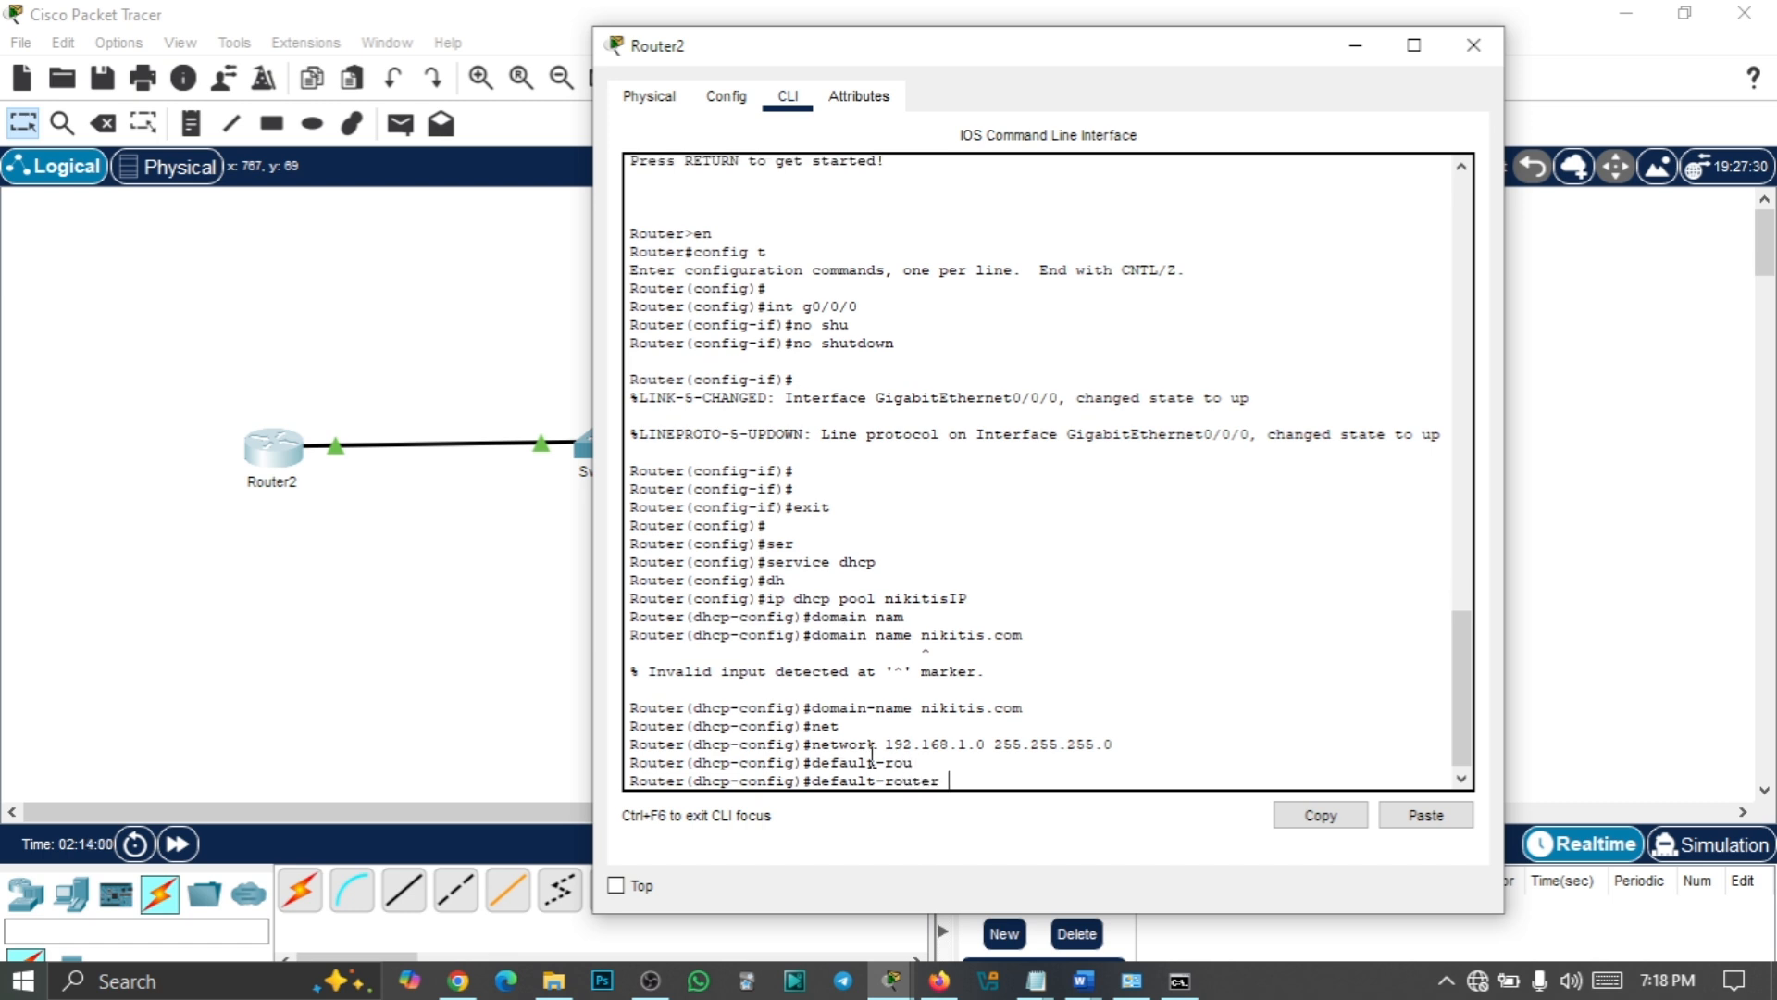
type("192.168.1.1")
key("Return")
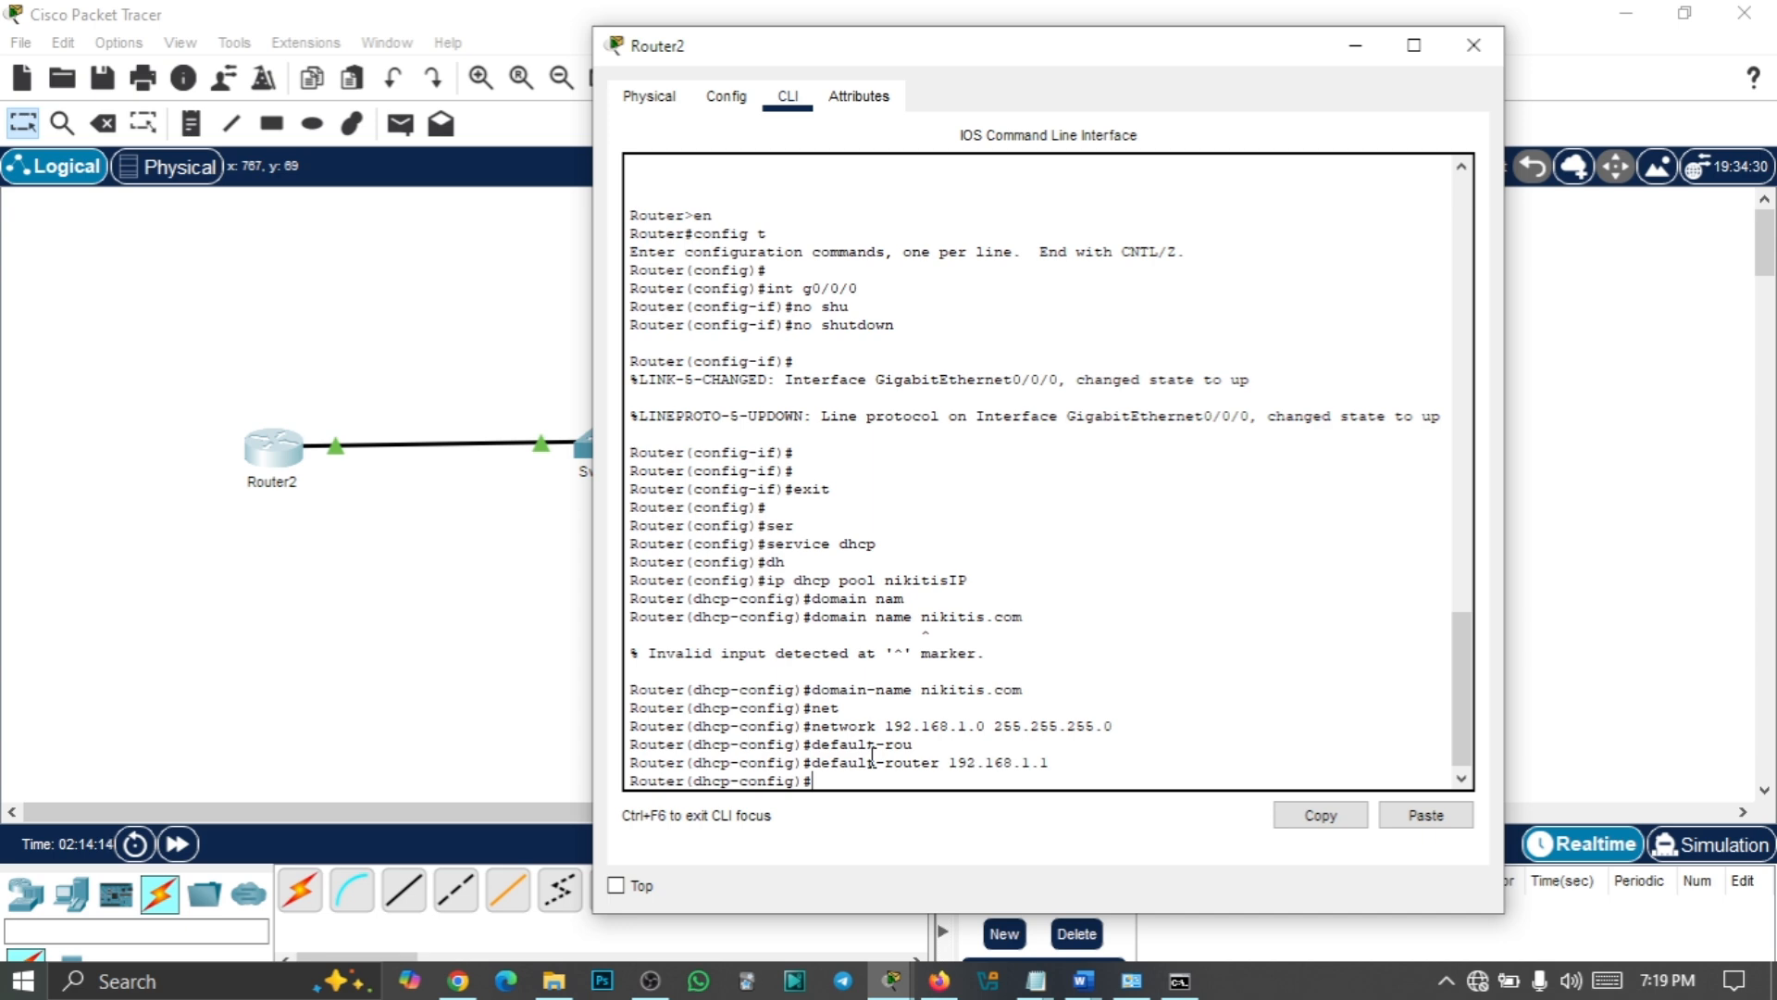
Set the DHCP pool's DNS server with dns-server 192.168.1.1
type("dns")
key("Tab")
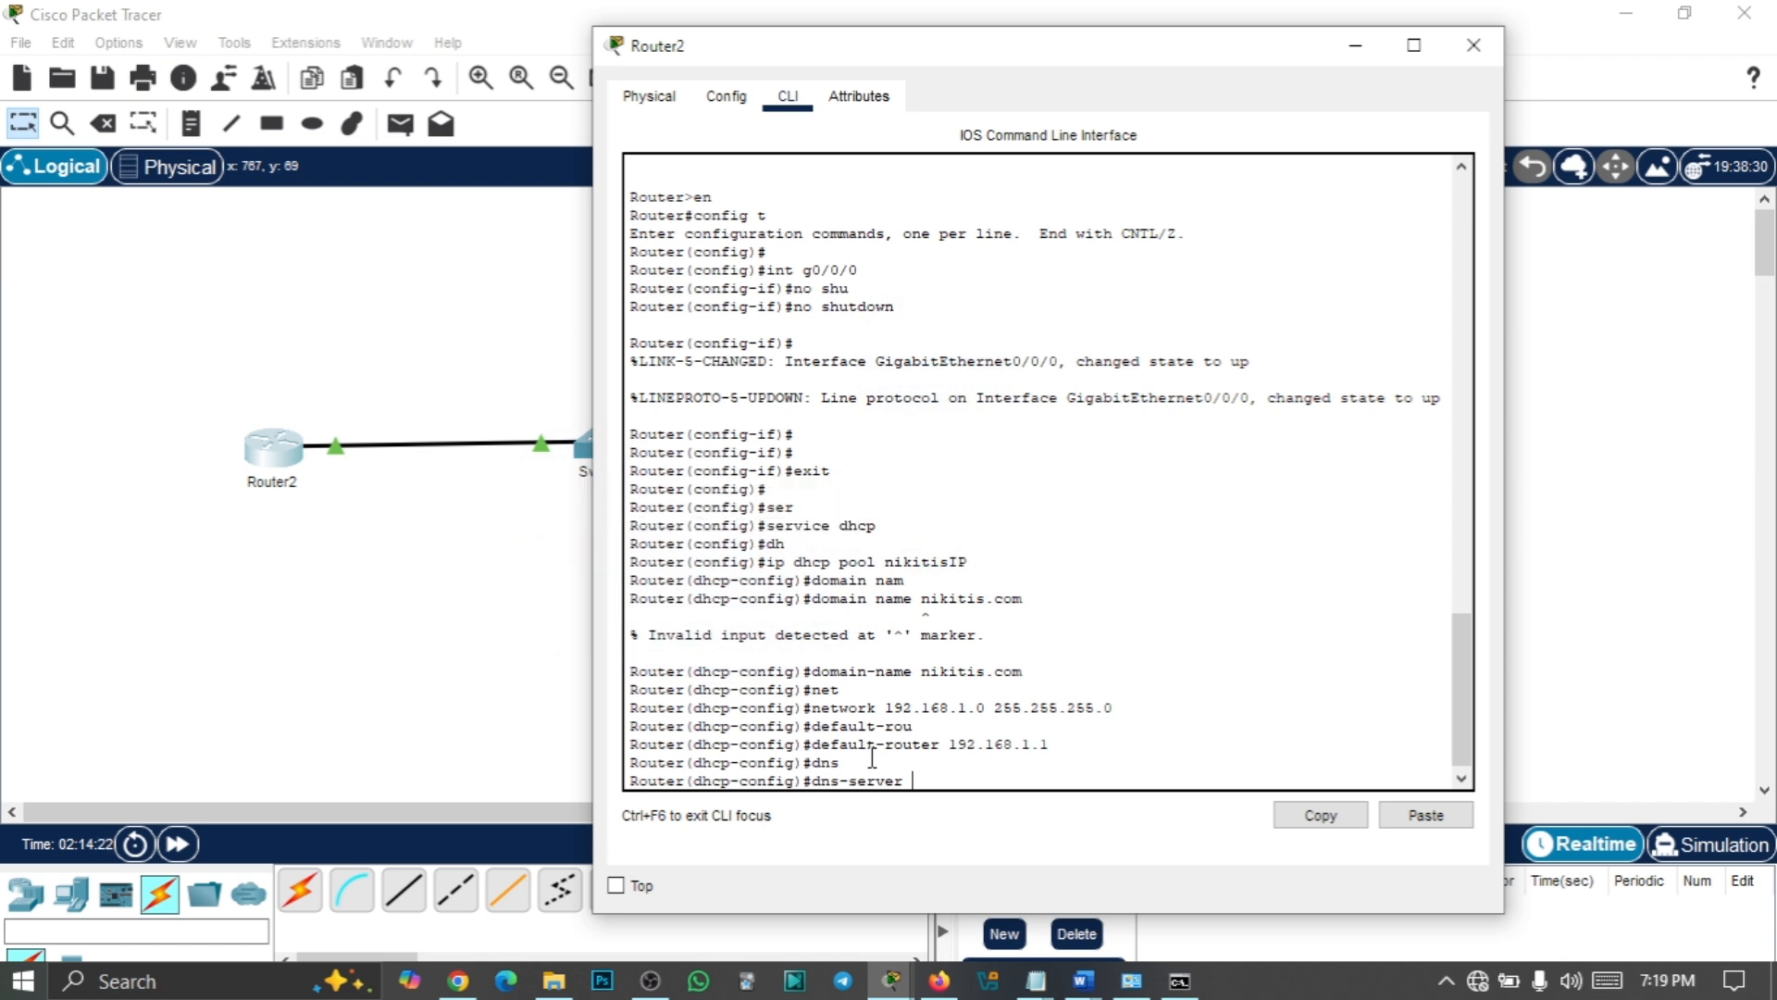
type("192.168.1.1")
key("Return")
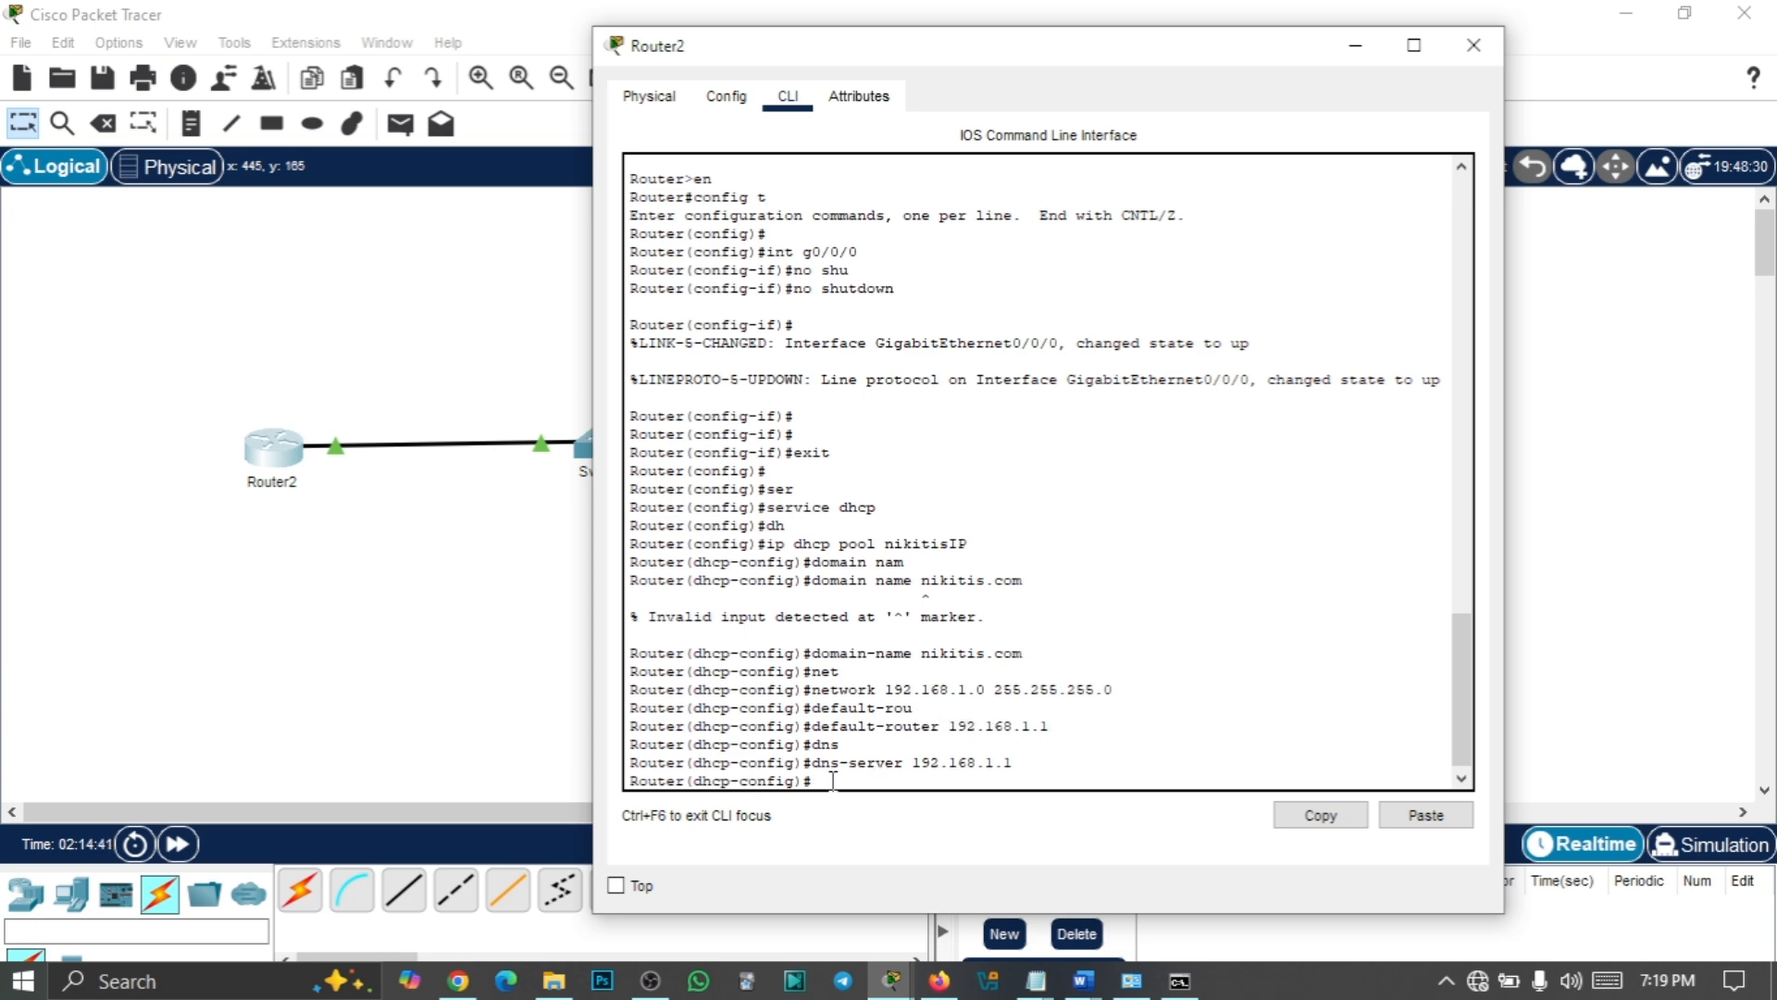
Try to set the DHCP pool's lease time with lease 9 0 0
type("lea")
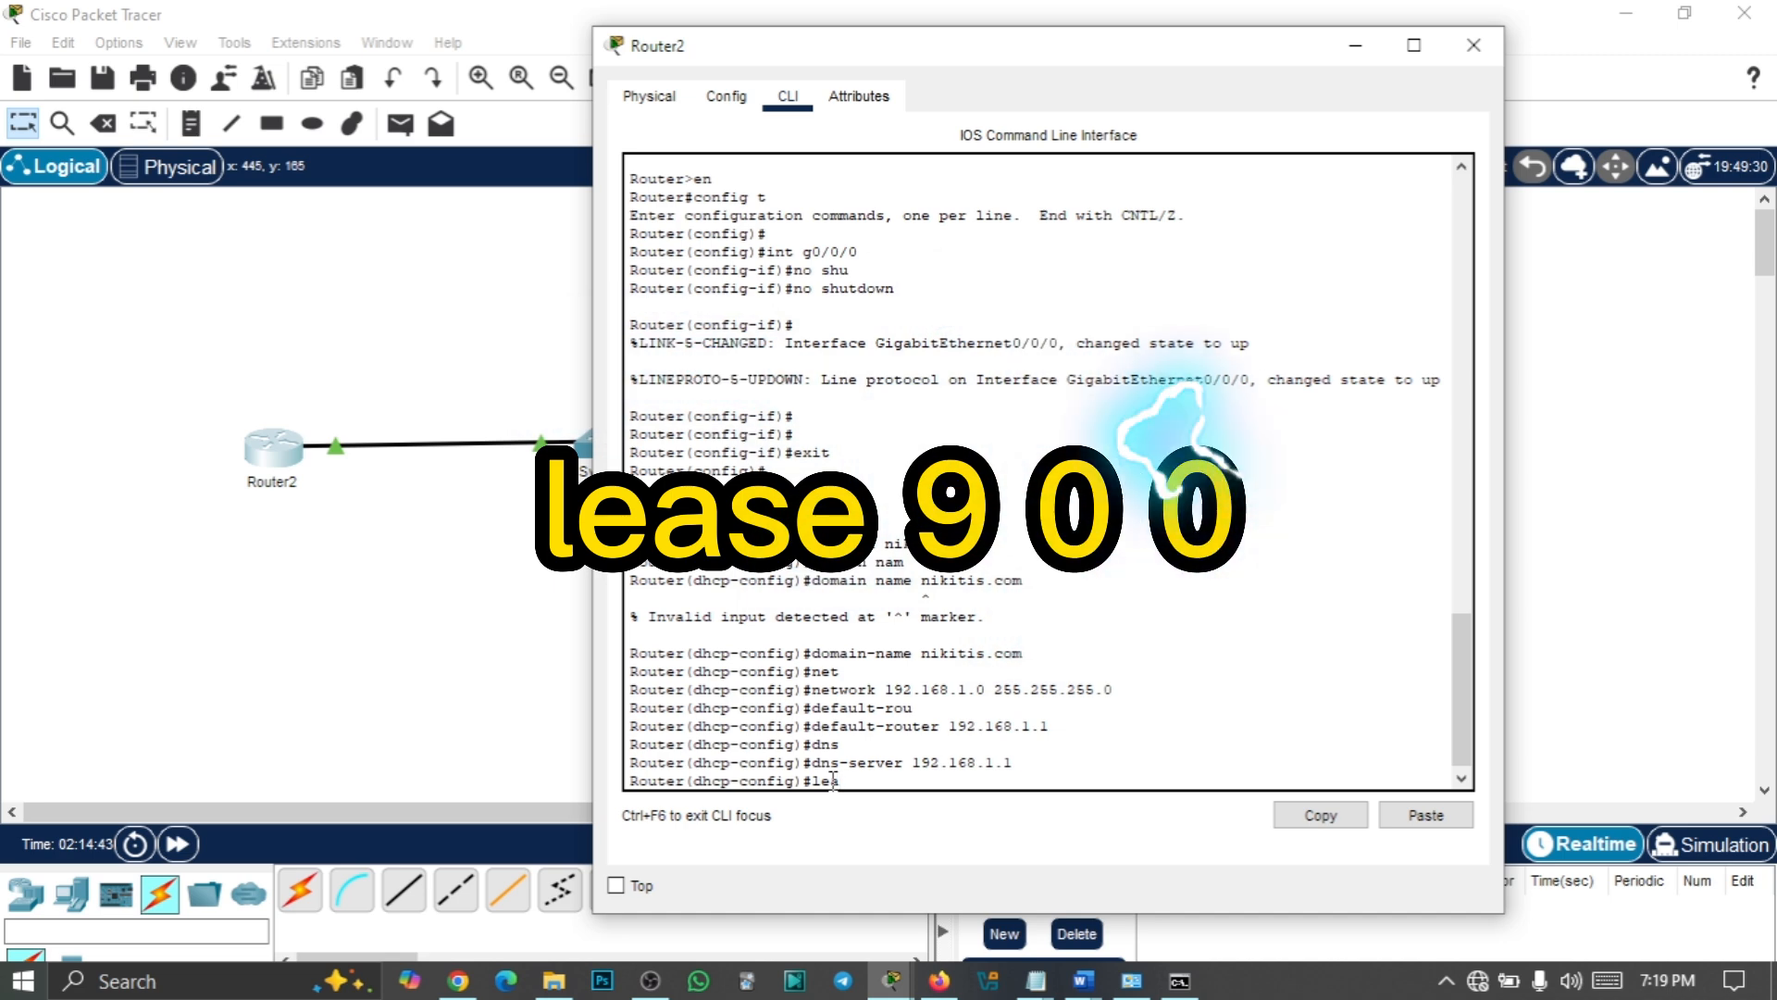
type("se ")
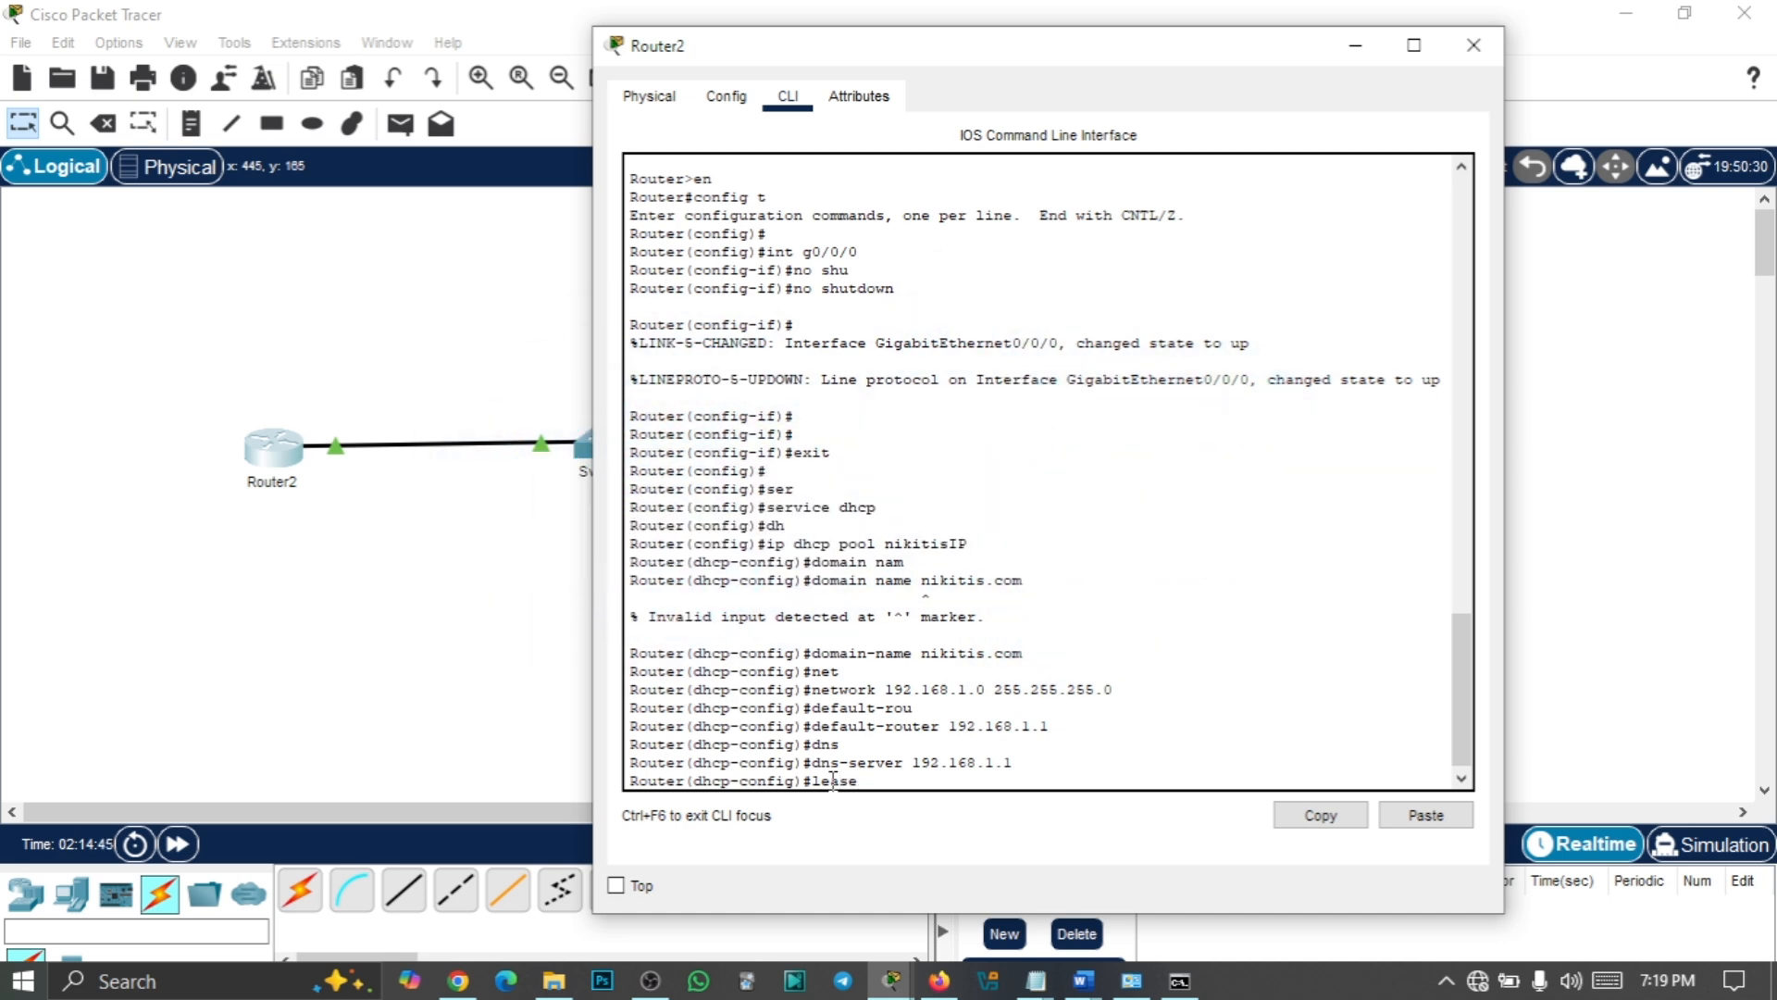
type("9 0 0")
key("Return")
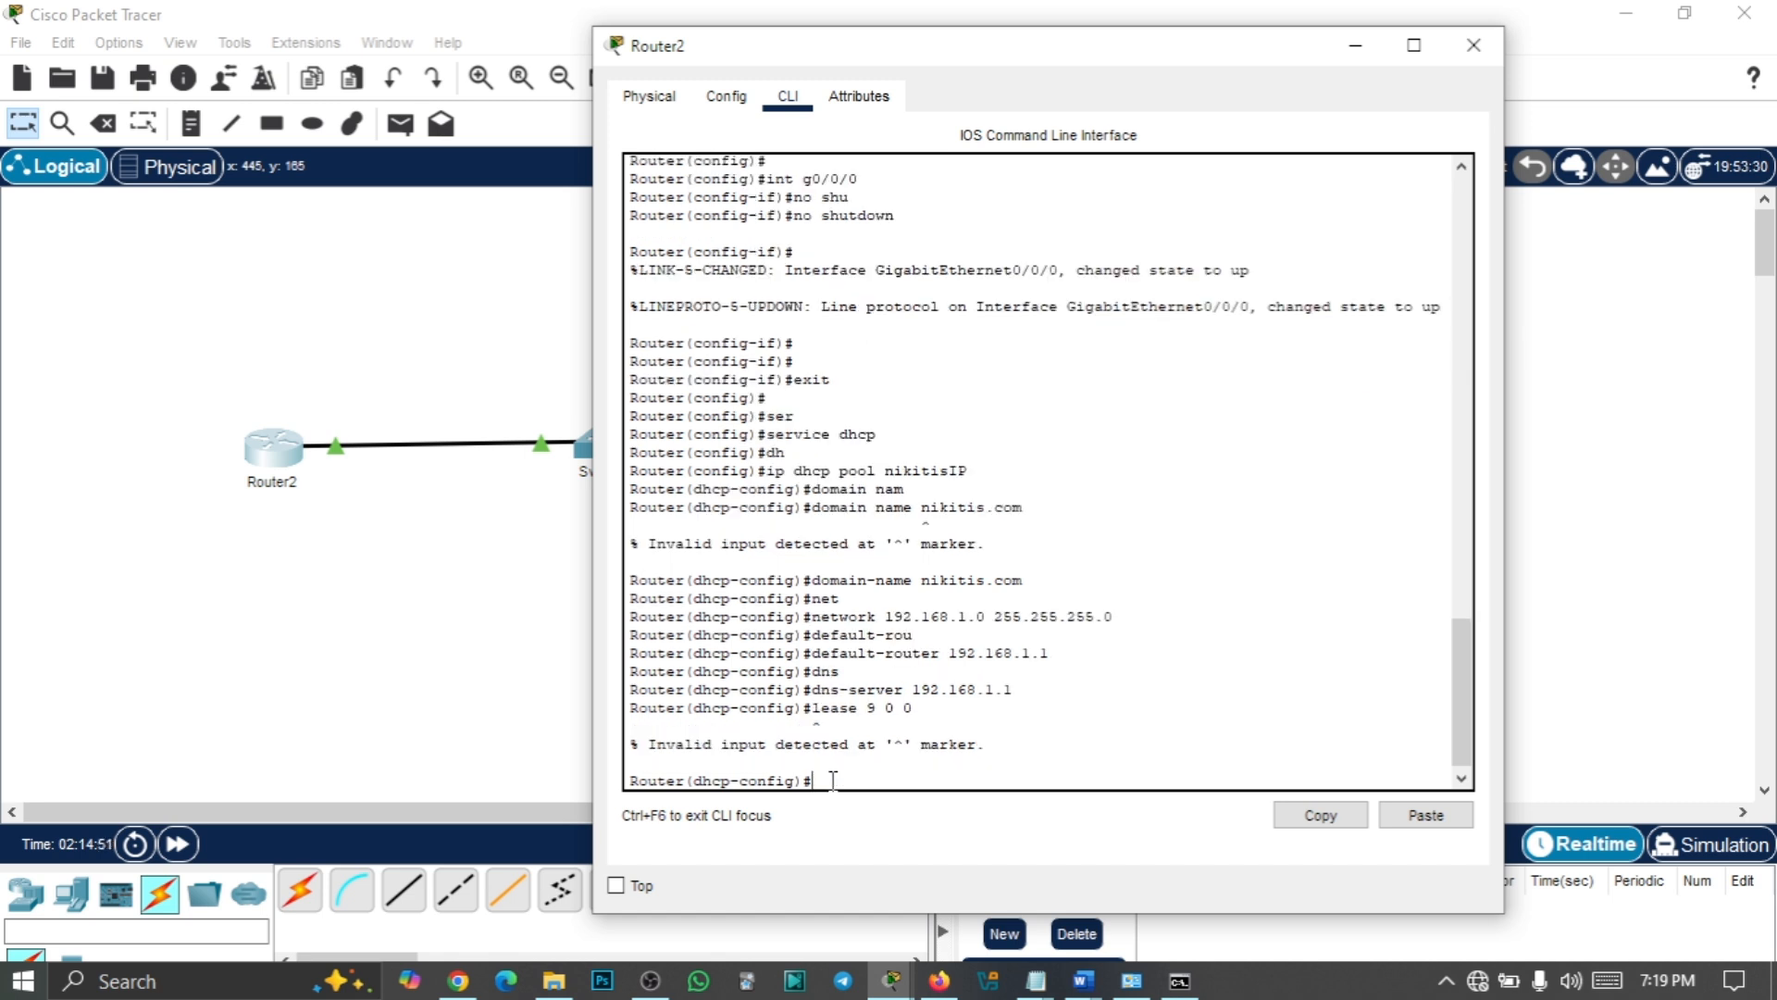
Try again to set the DHCP pool's lease time with lease 9 0 0
key("Up")
key("BackSpace")
key("BackSpace")
key("BackSpace")
key("BackSpace")
key("BackSpace")
key("BackSpace")
key("BackSpace")
key("BackSpace")
key("BackSpace")
key("BackSpace")
type("lease 9")
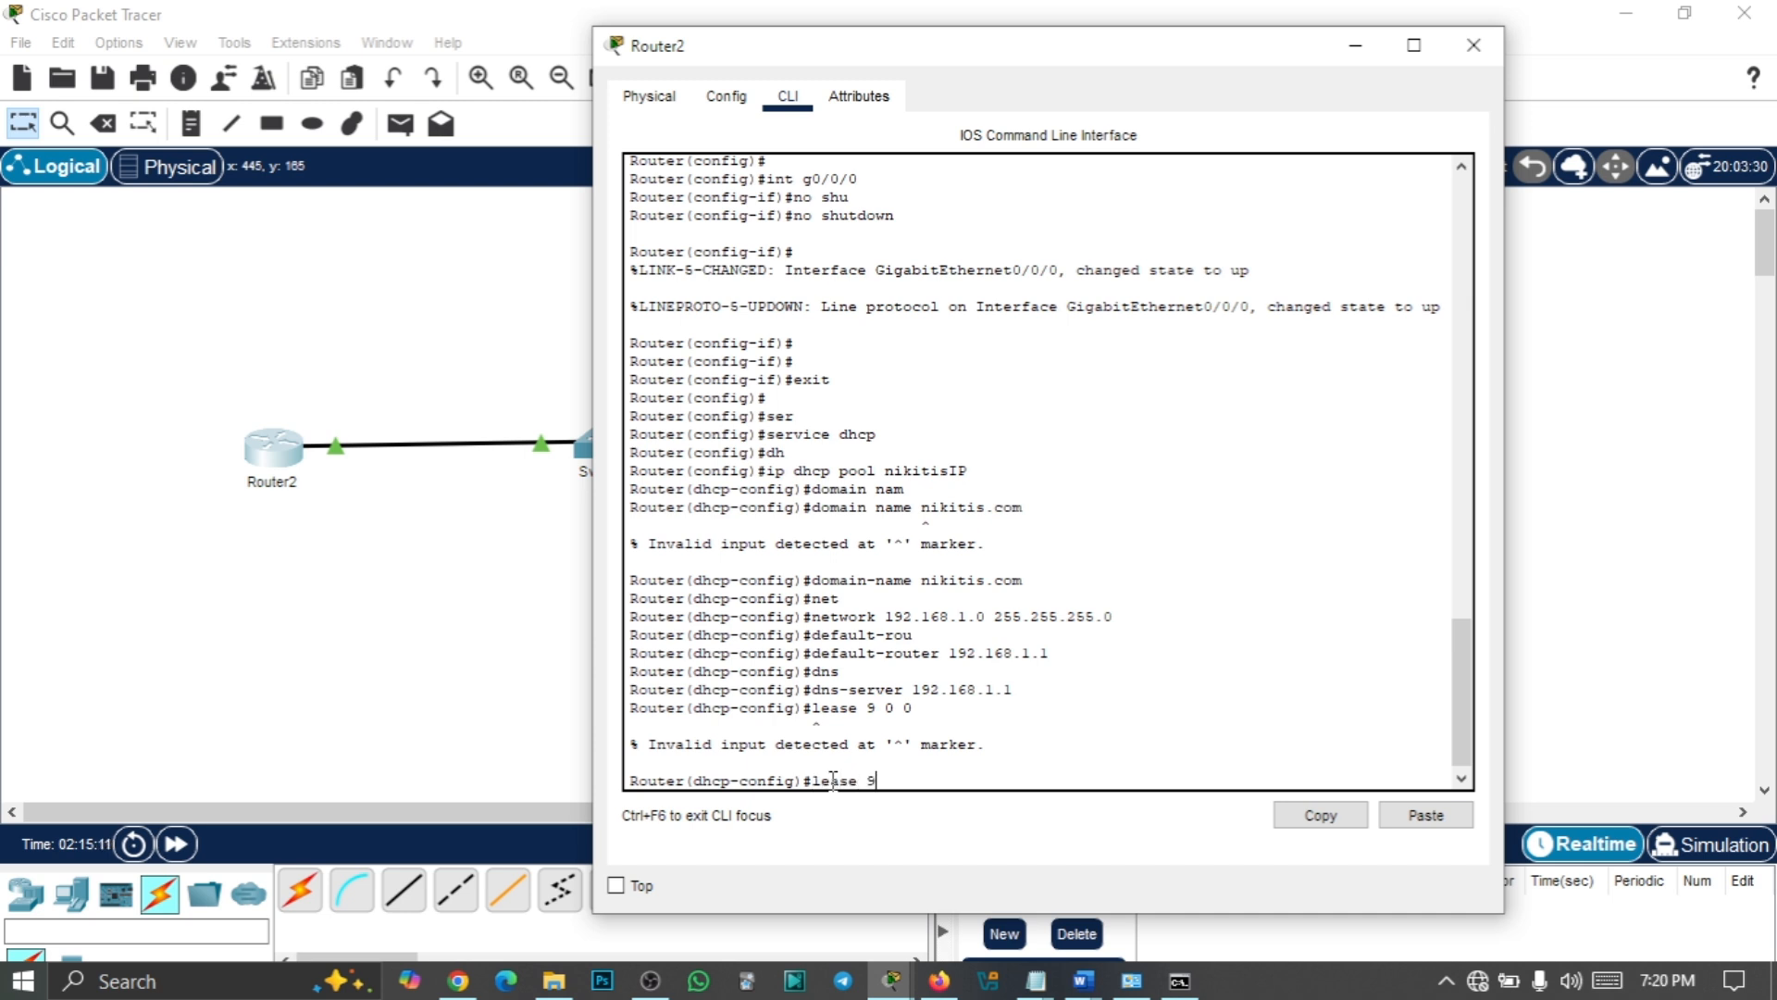
type(" 0 0")
key("Return")
Try to set the DHCP pool's lease time with lease 7 0 0
key("Up")
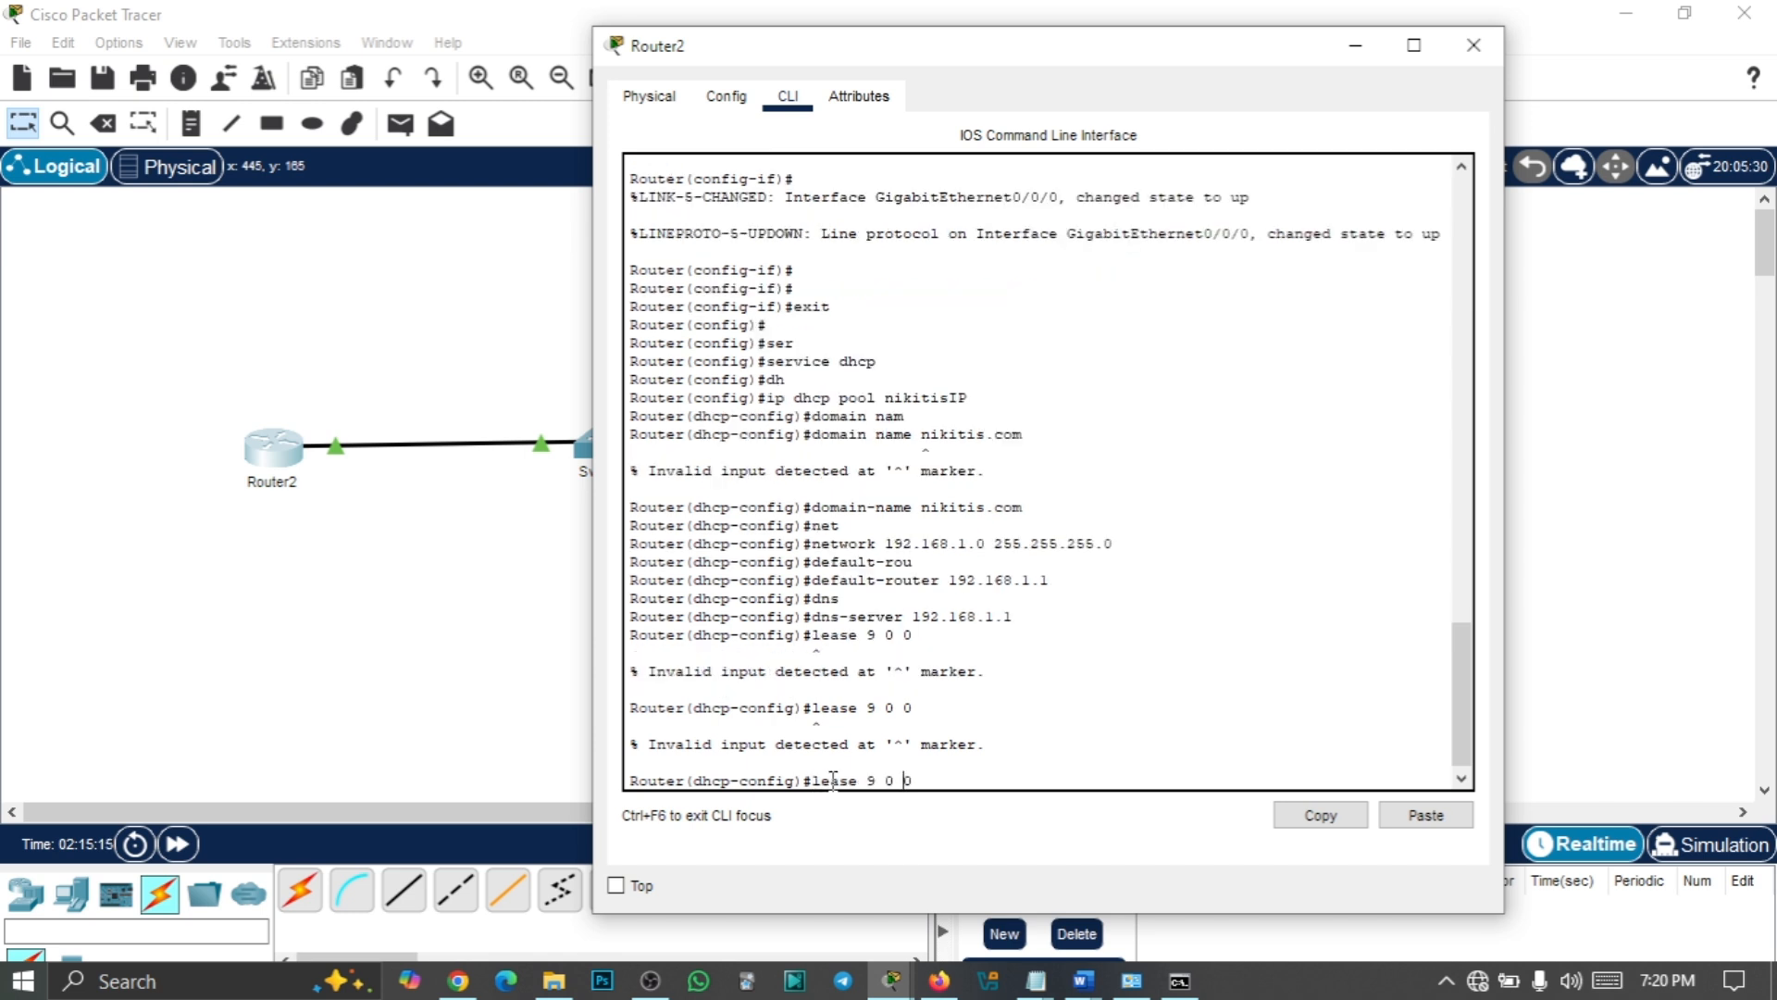
key("Left")
key("Left")
key("Left")
key("BackSpace")
type("7")
key("Return")
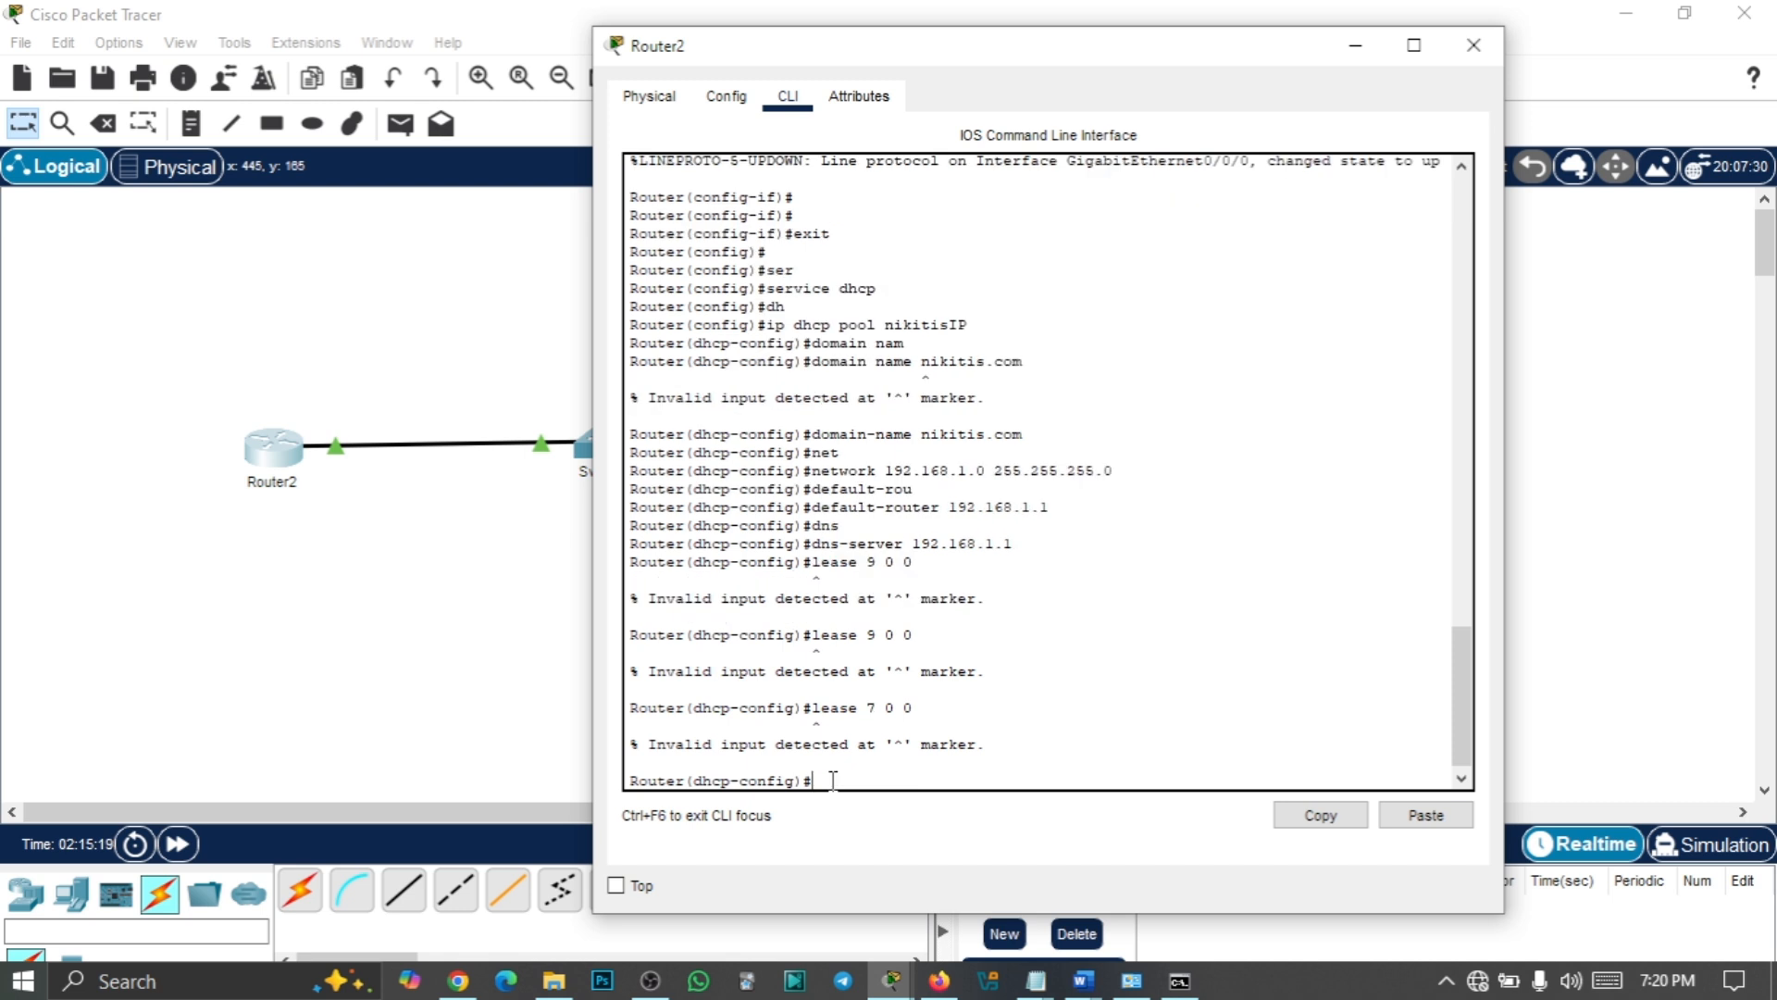
List the commands available for the DHCP pool and return to global configuration mode
type("?")
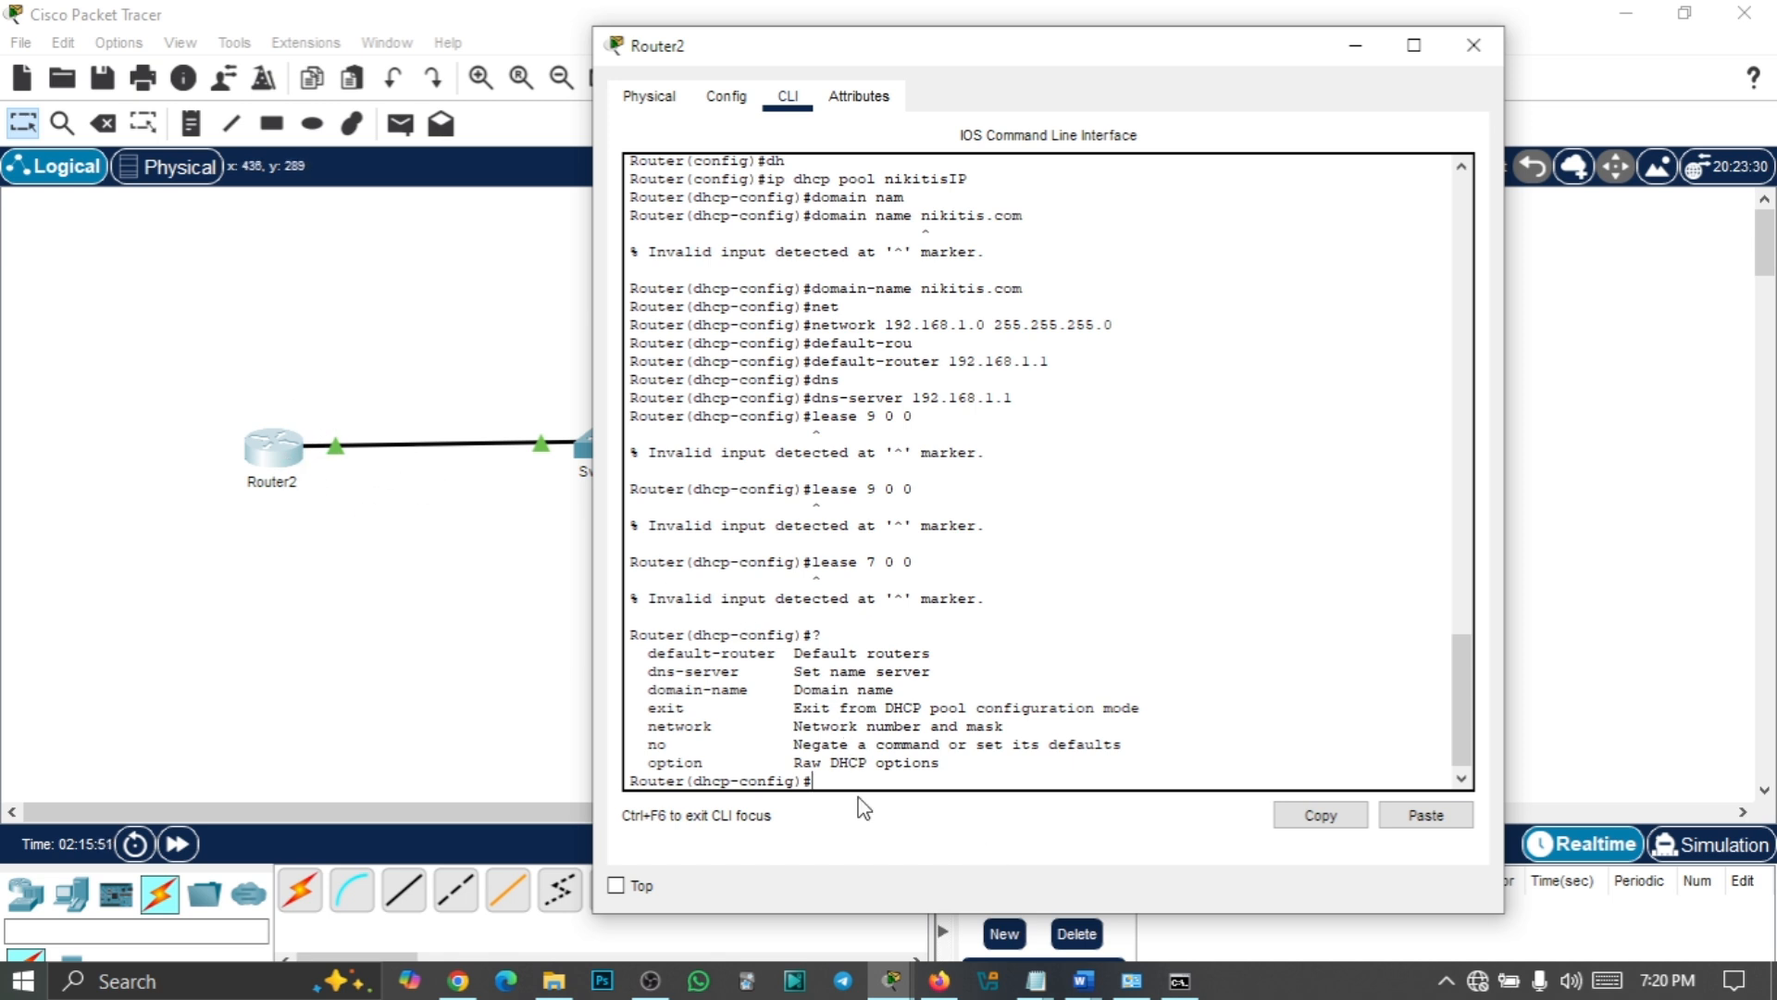
type("exi")
key("Return")
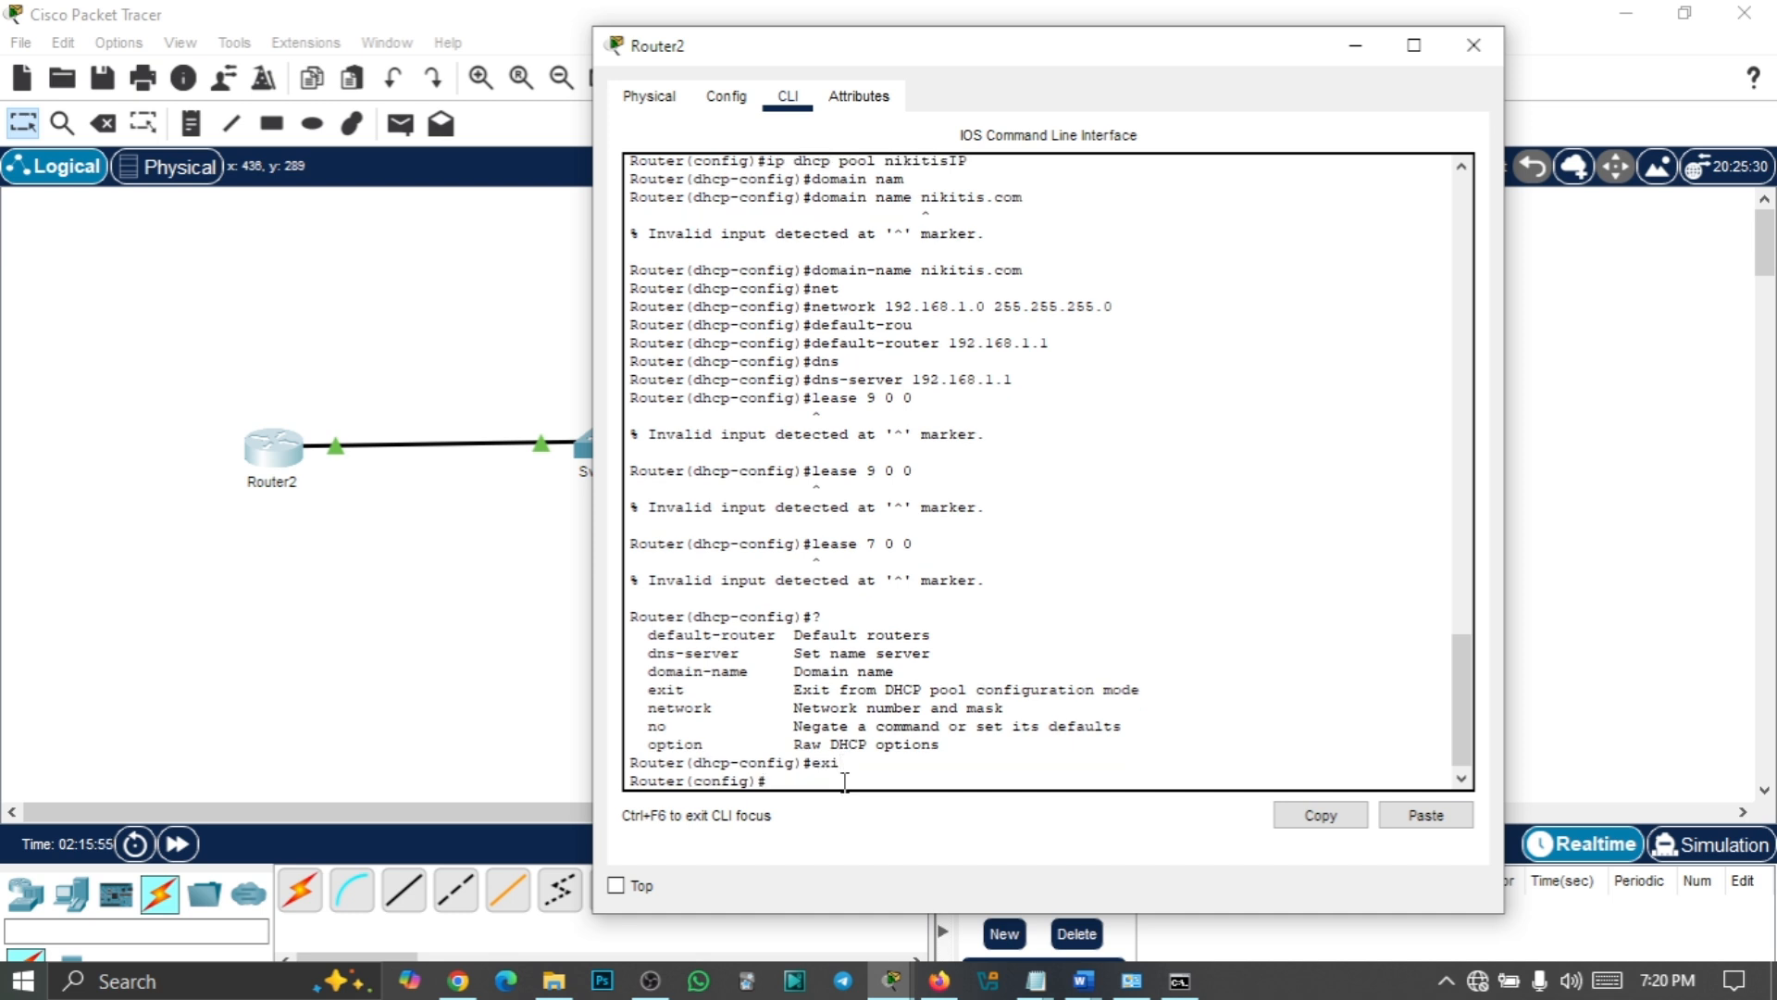
Enter interface configuration mode for the router's g0/0/0 port
type("int")
left_click(558, 641)
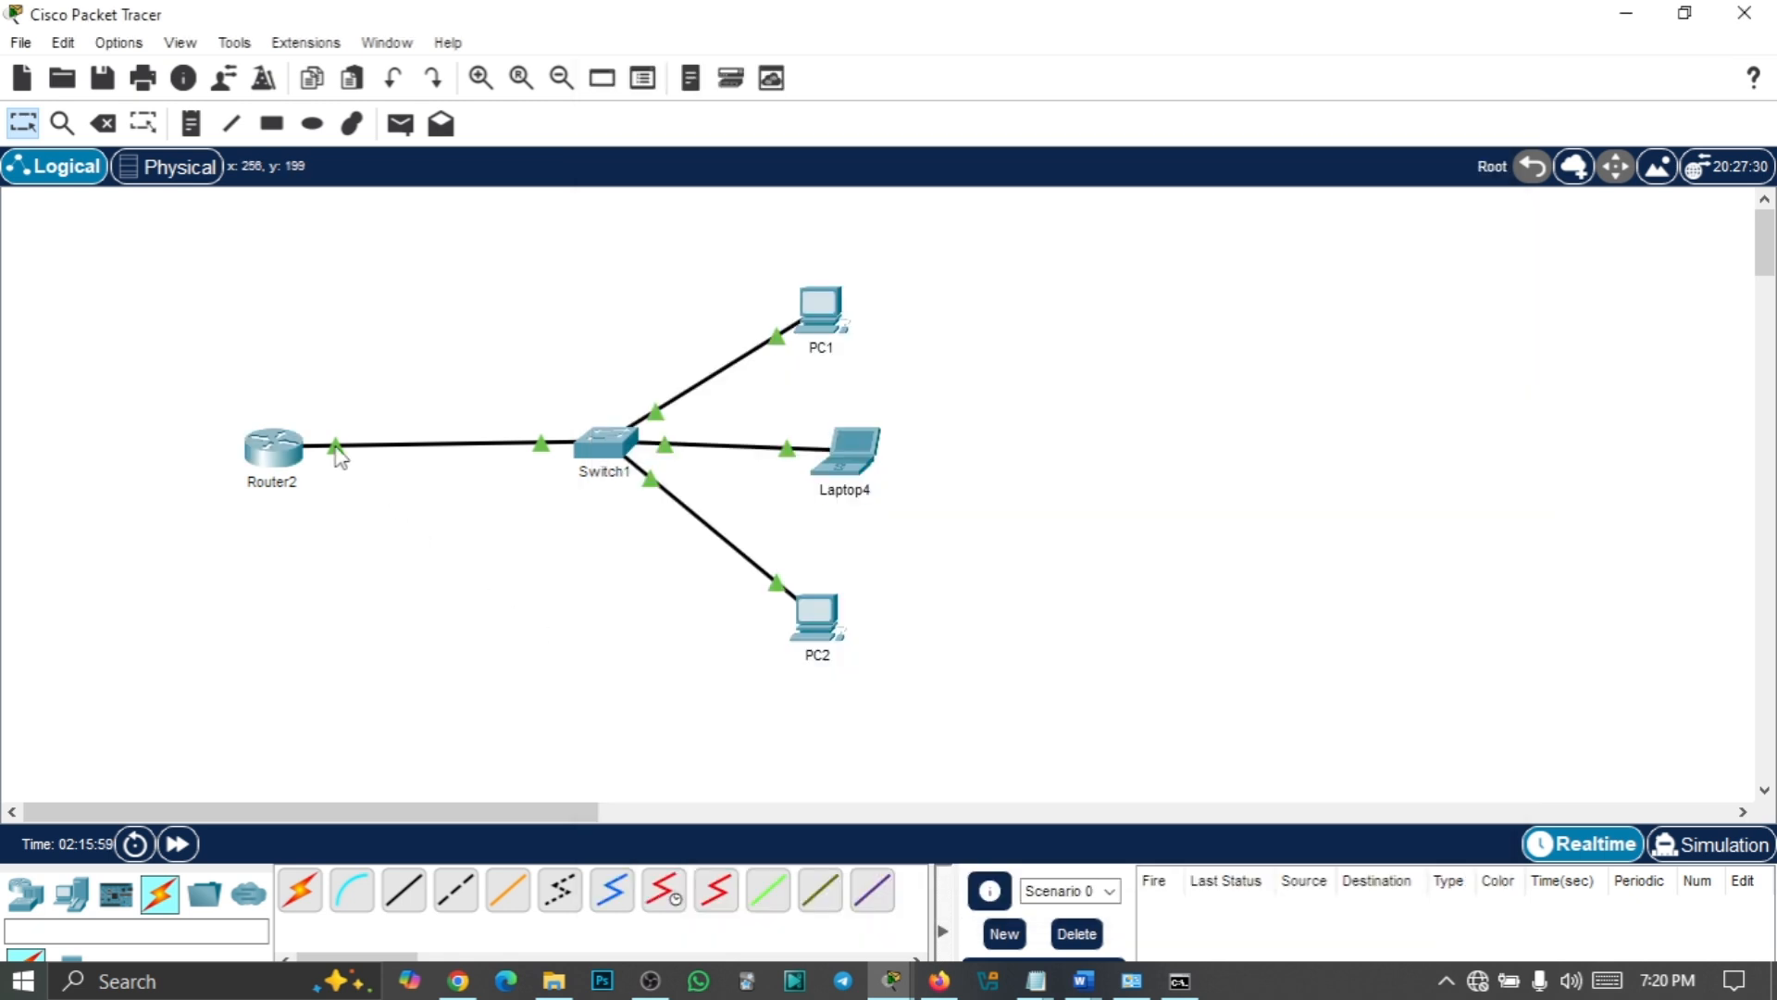
mouse_move(339, 454)
left_click(294, 458)
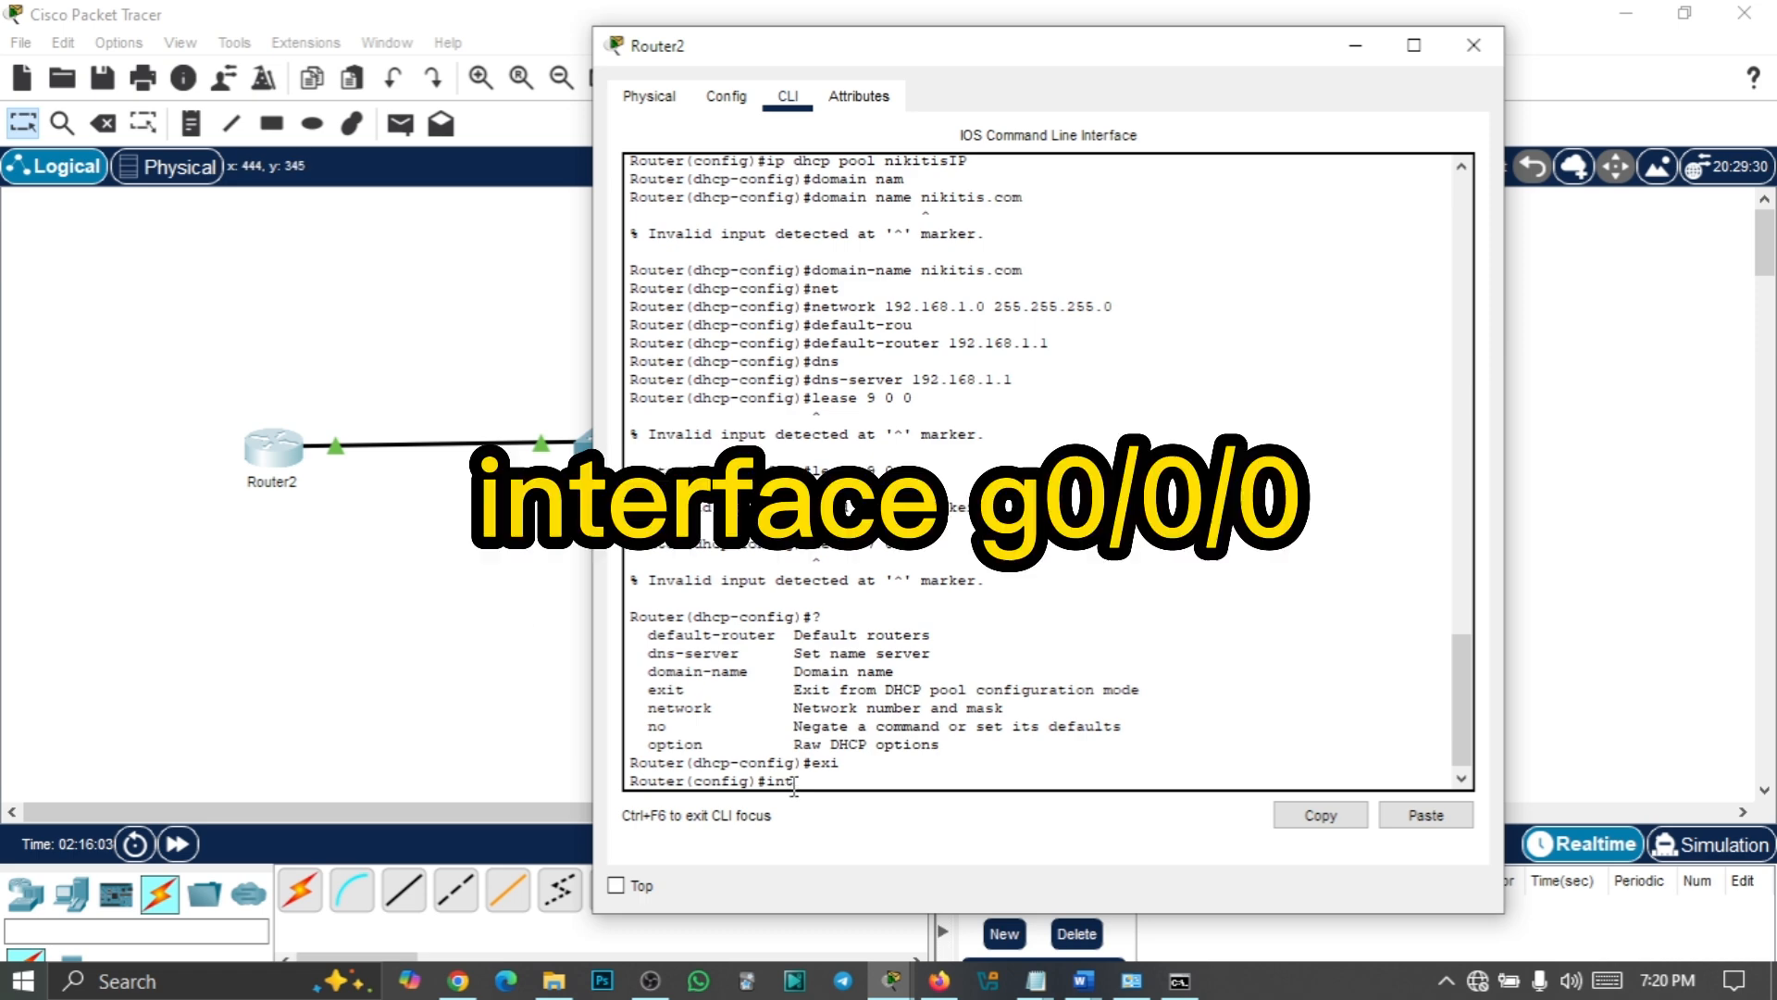
type("g")
key("BackSpace")
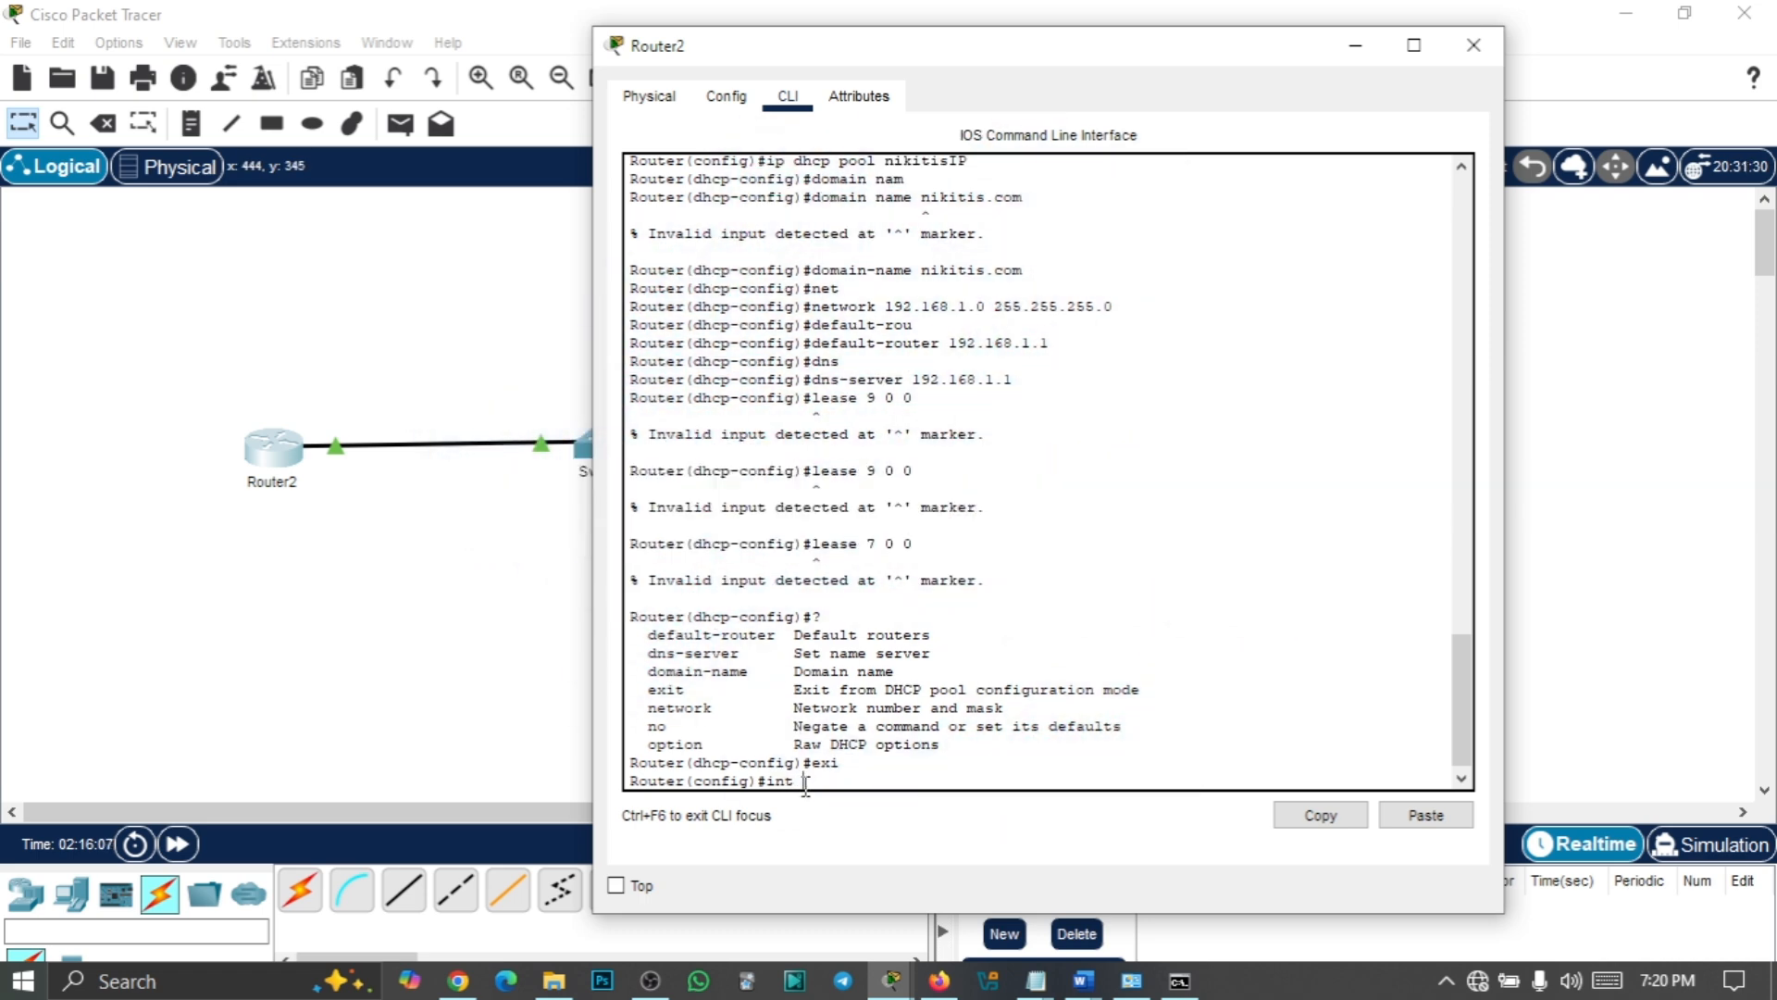
type("g0/0/0")
key("Return")
Assign IP address 192.168.1.1 with subnet mask 255.255.255.0 to the g0/0/0 interface and exit to global configuration mode
type("ip add")
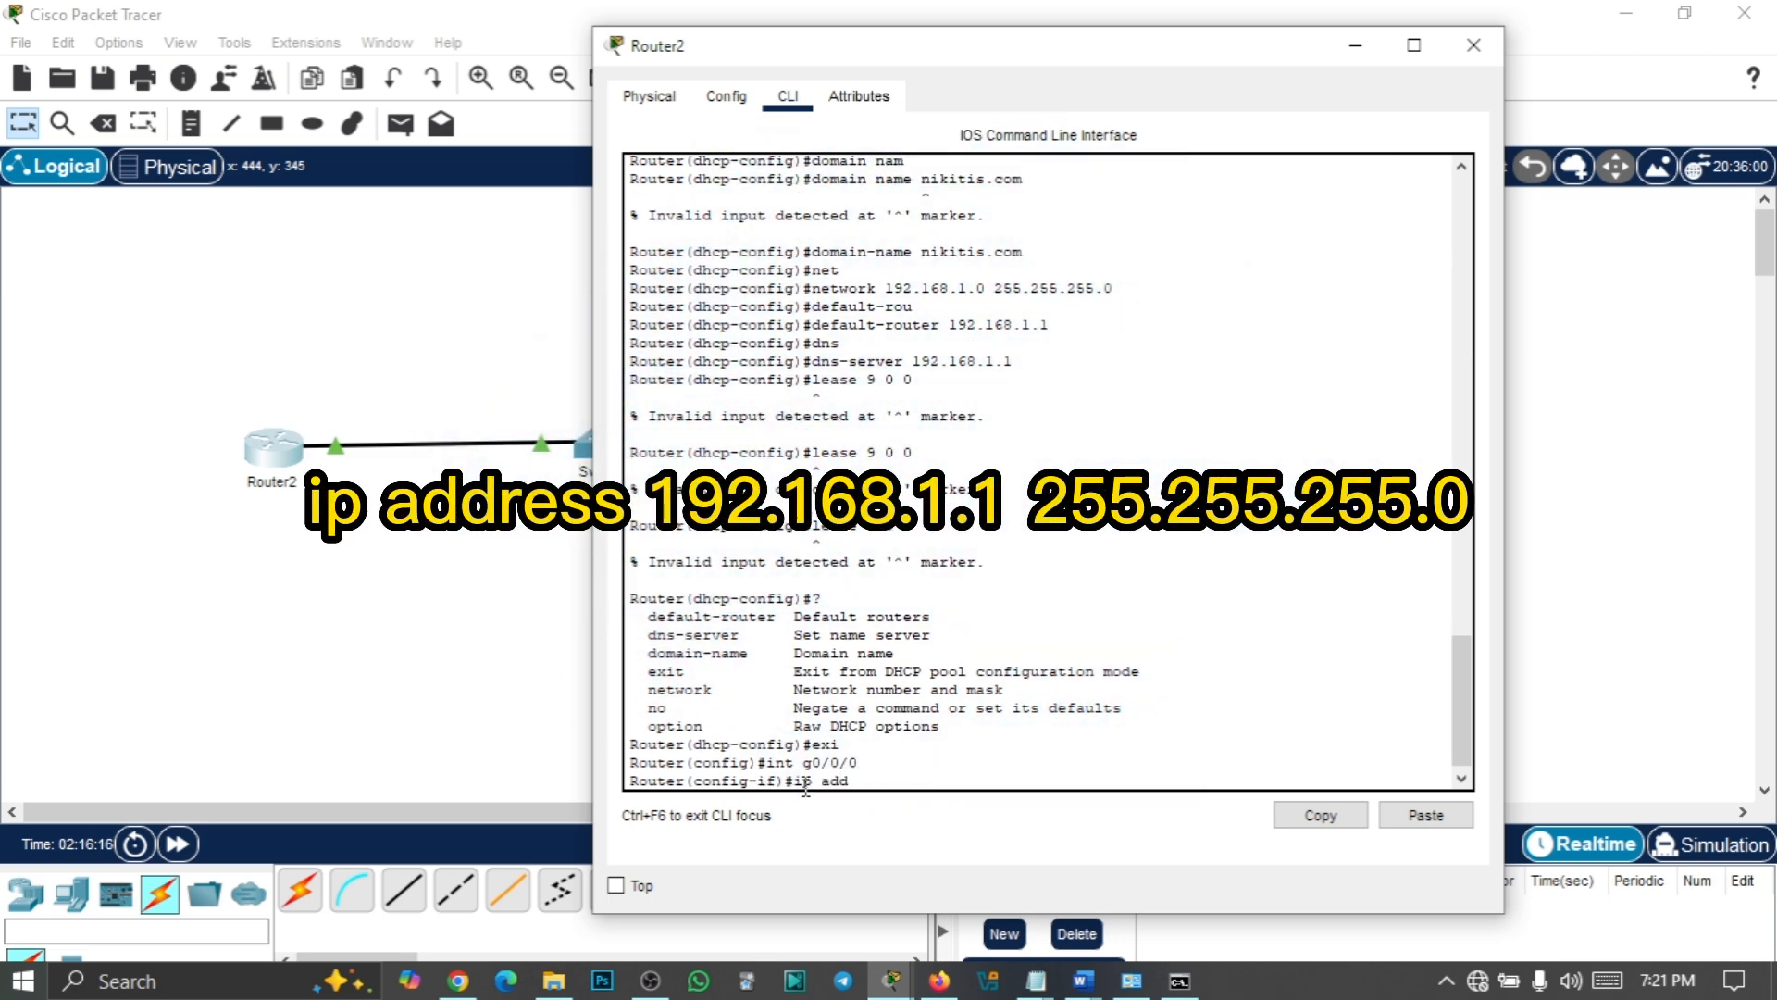
key("Tab")
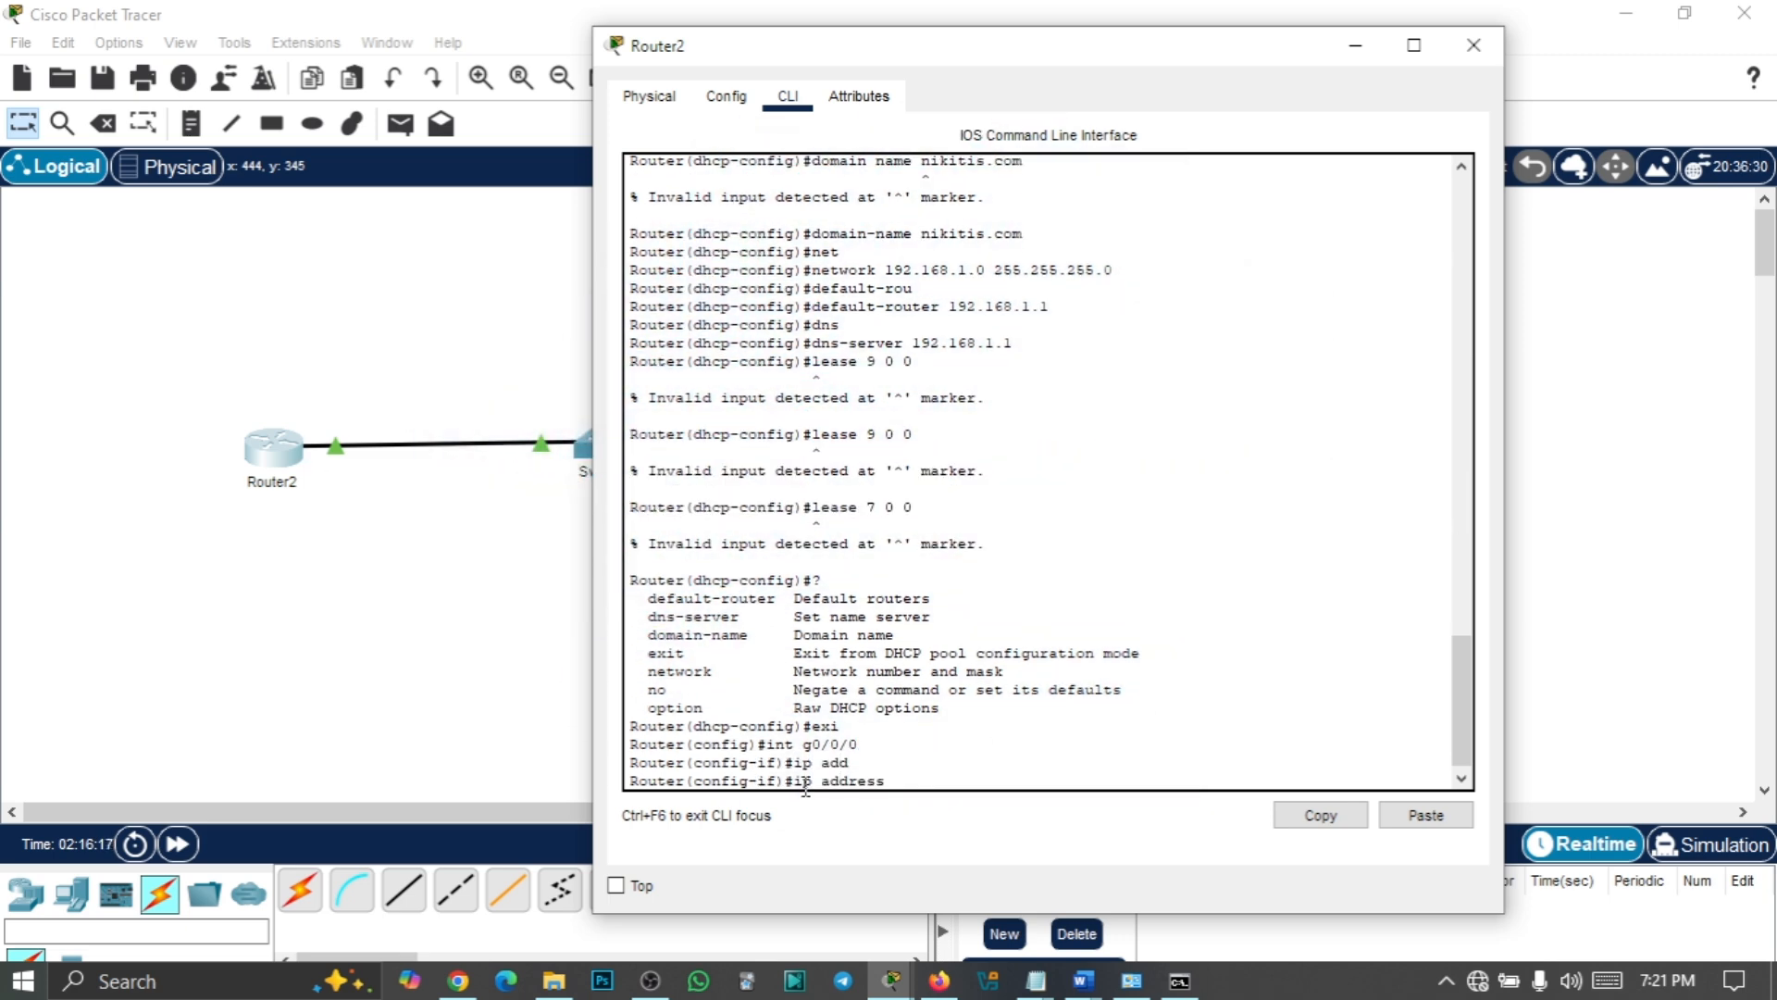
type("192.168.1.1")
key("Return")
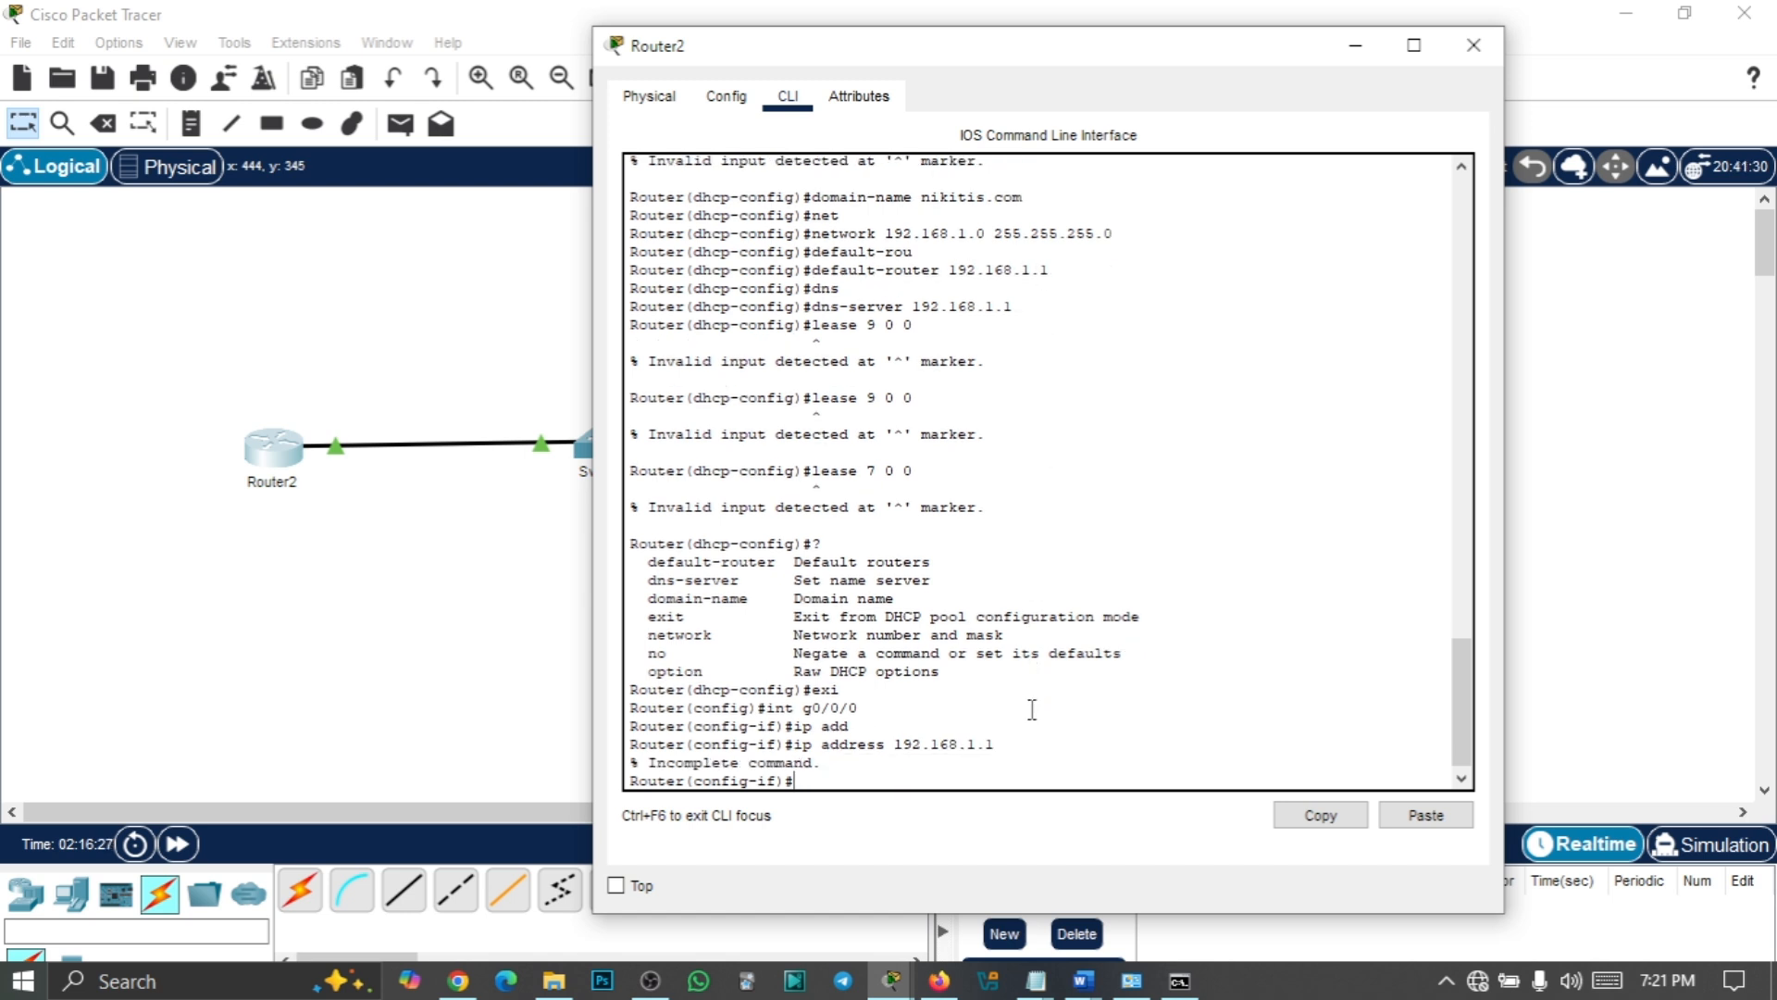
key("Up")
type("255.255")
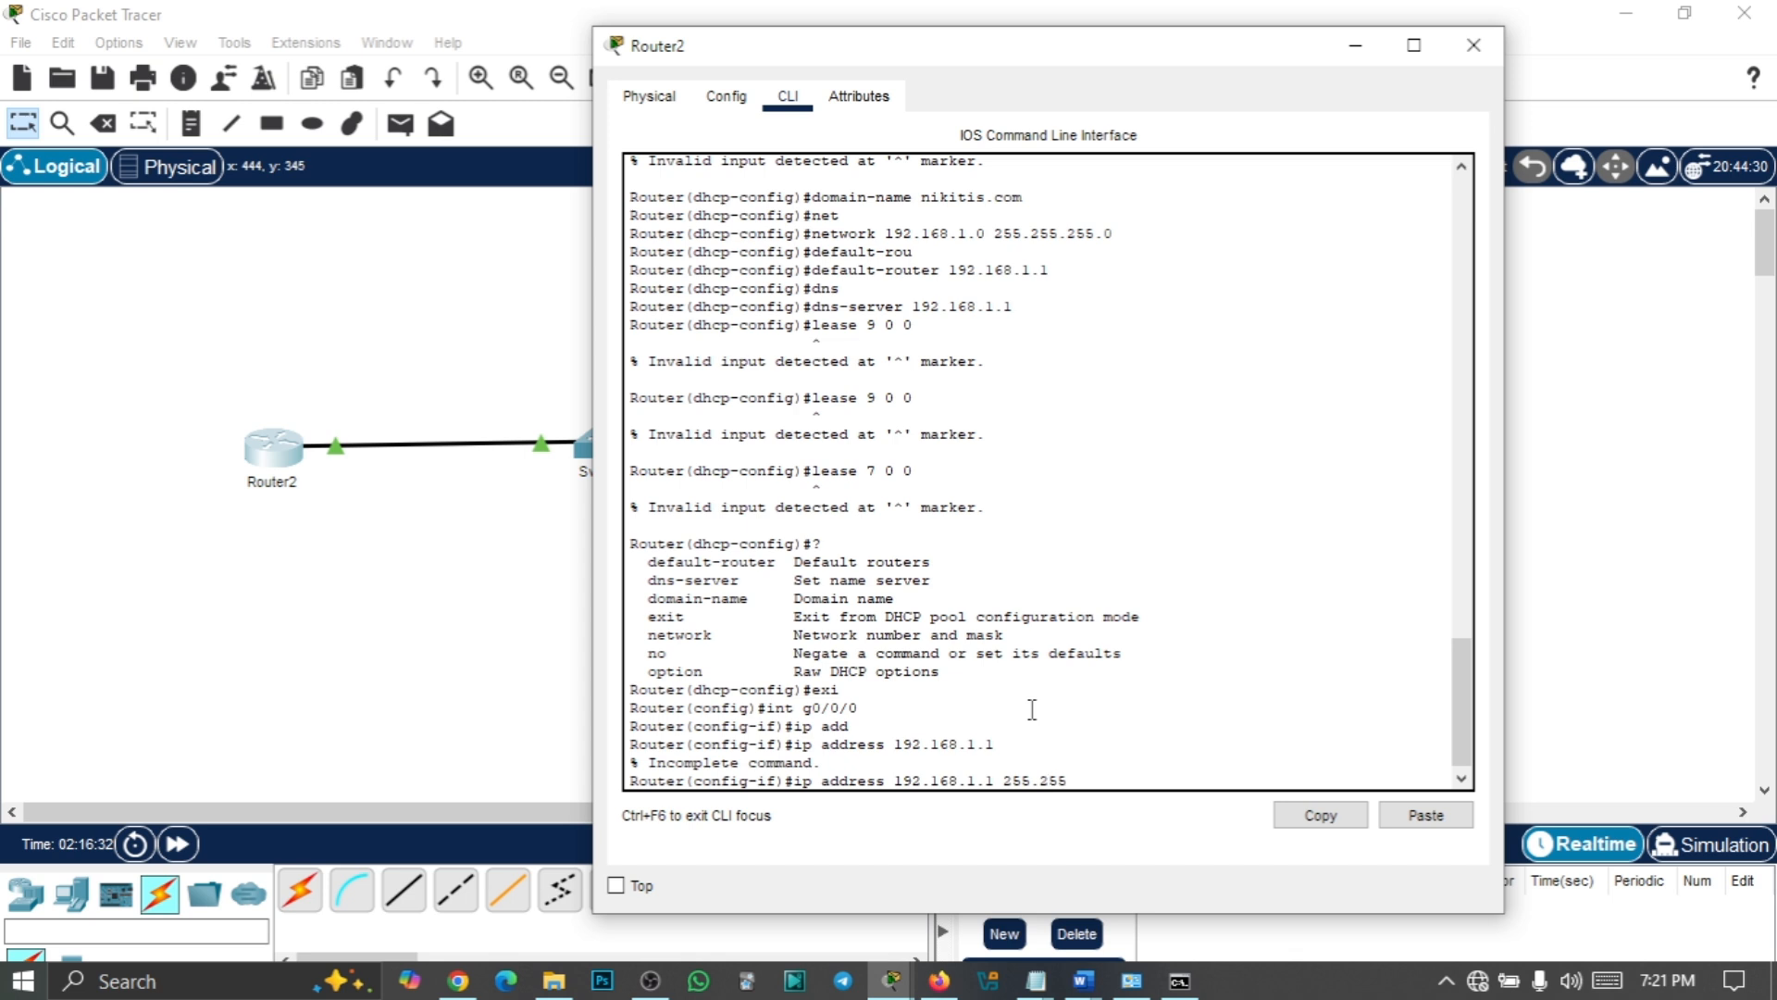
type(".255.0")
key("Return")
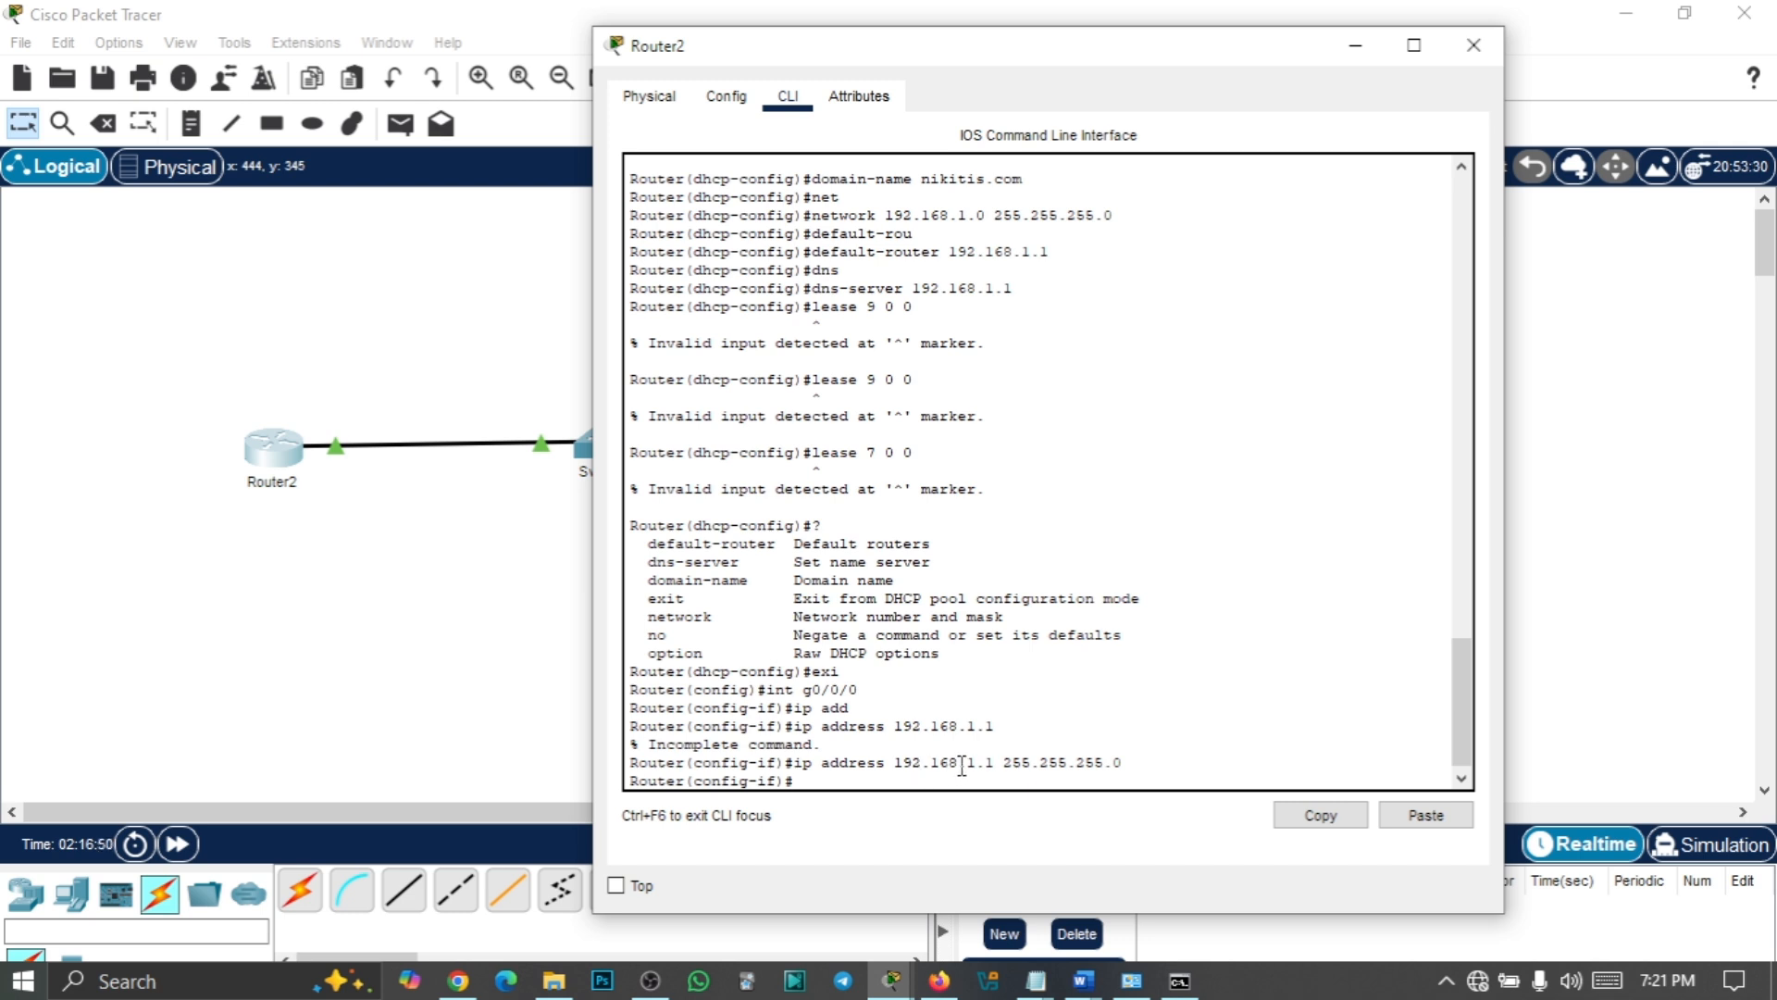
left_click_drag(895, 761, 995, 770)
left_click(860, 781)
type("exi")
key("Return")
key("Return")
Reopen the configuration of DHCP pool nikitisIP with ip dhcp pool nikitisIP
type("i")
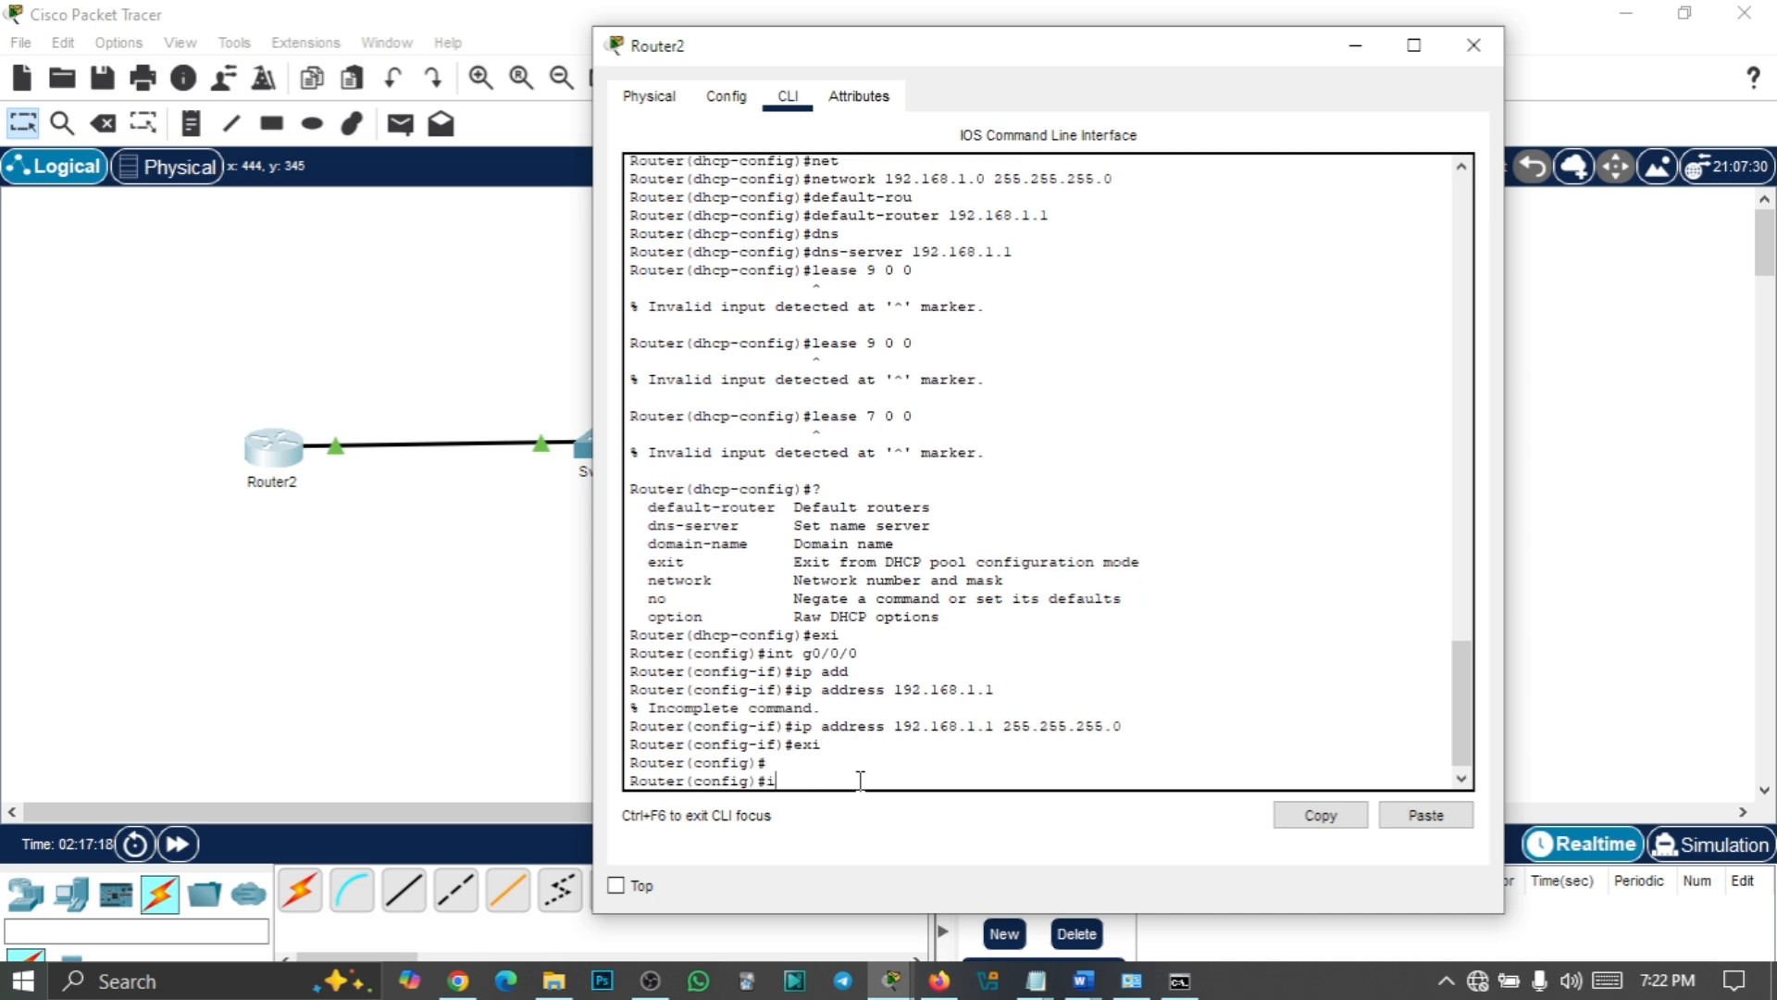
type("p dh")
key("Tab")
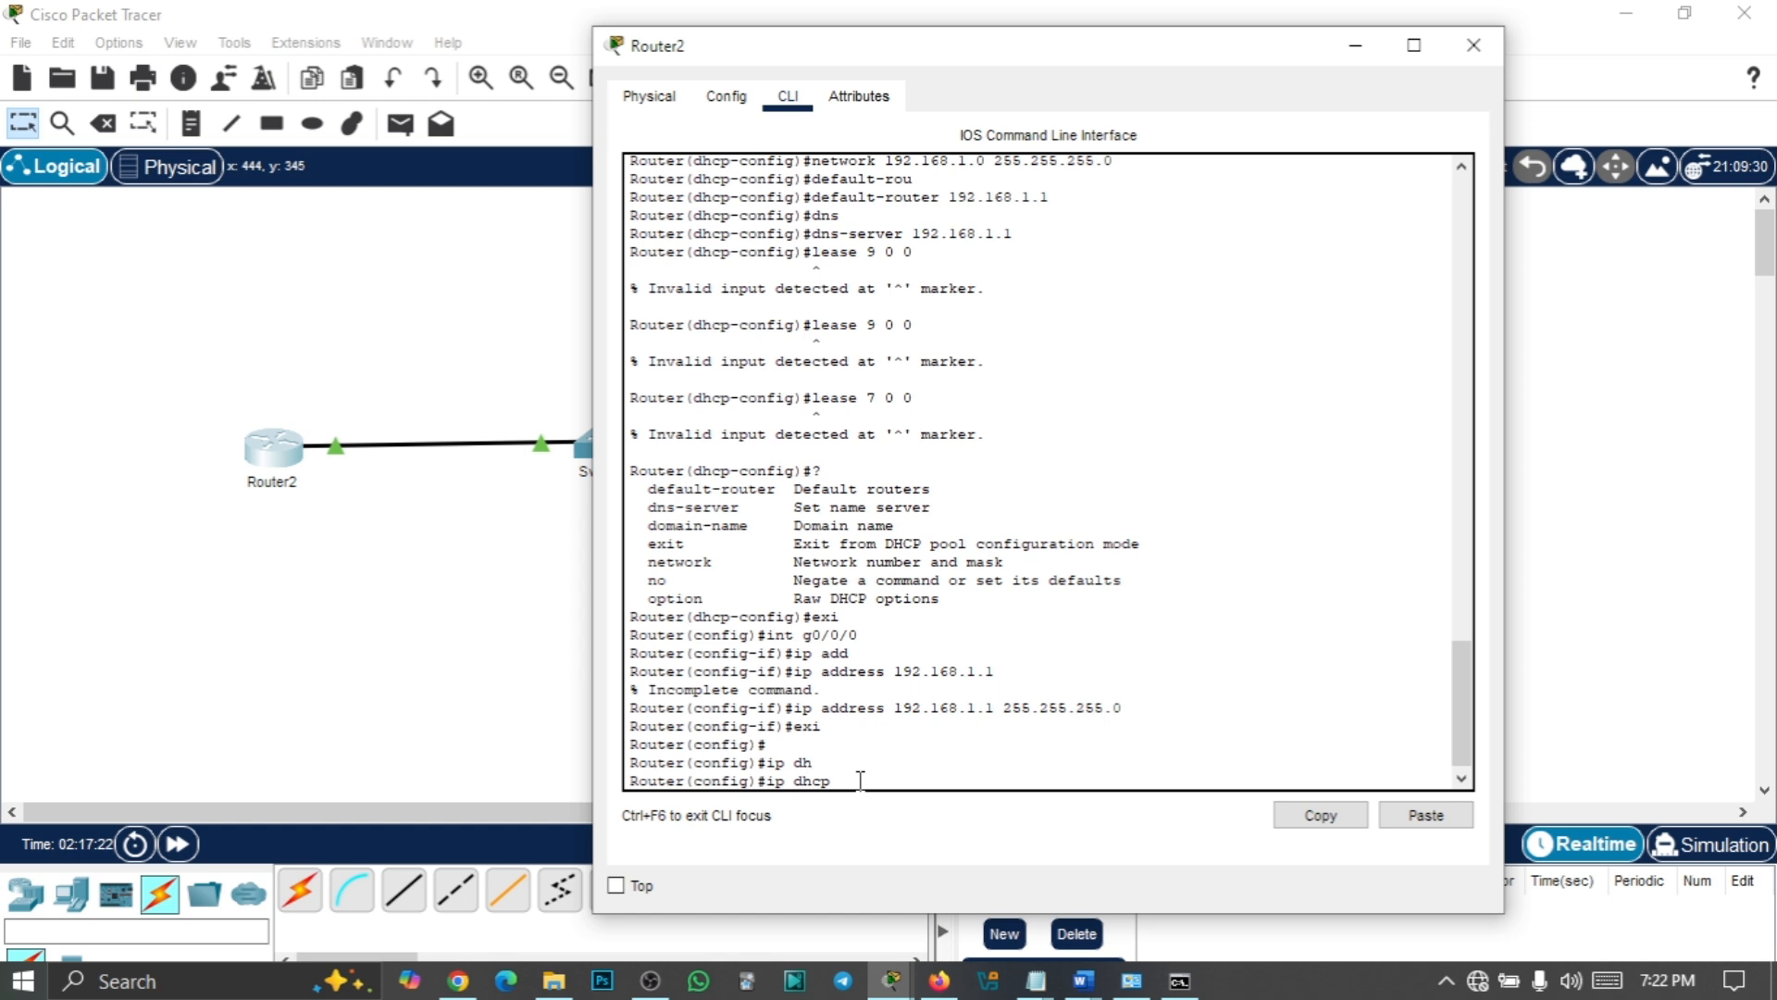
type("pool N")
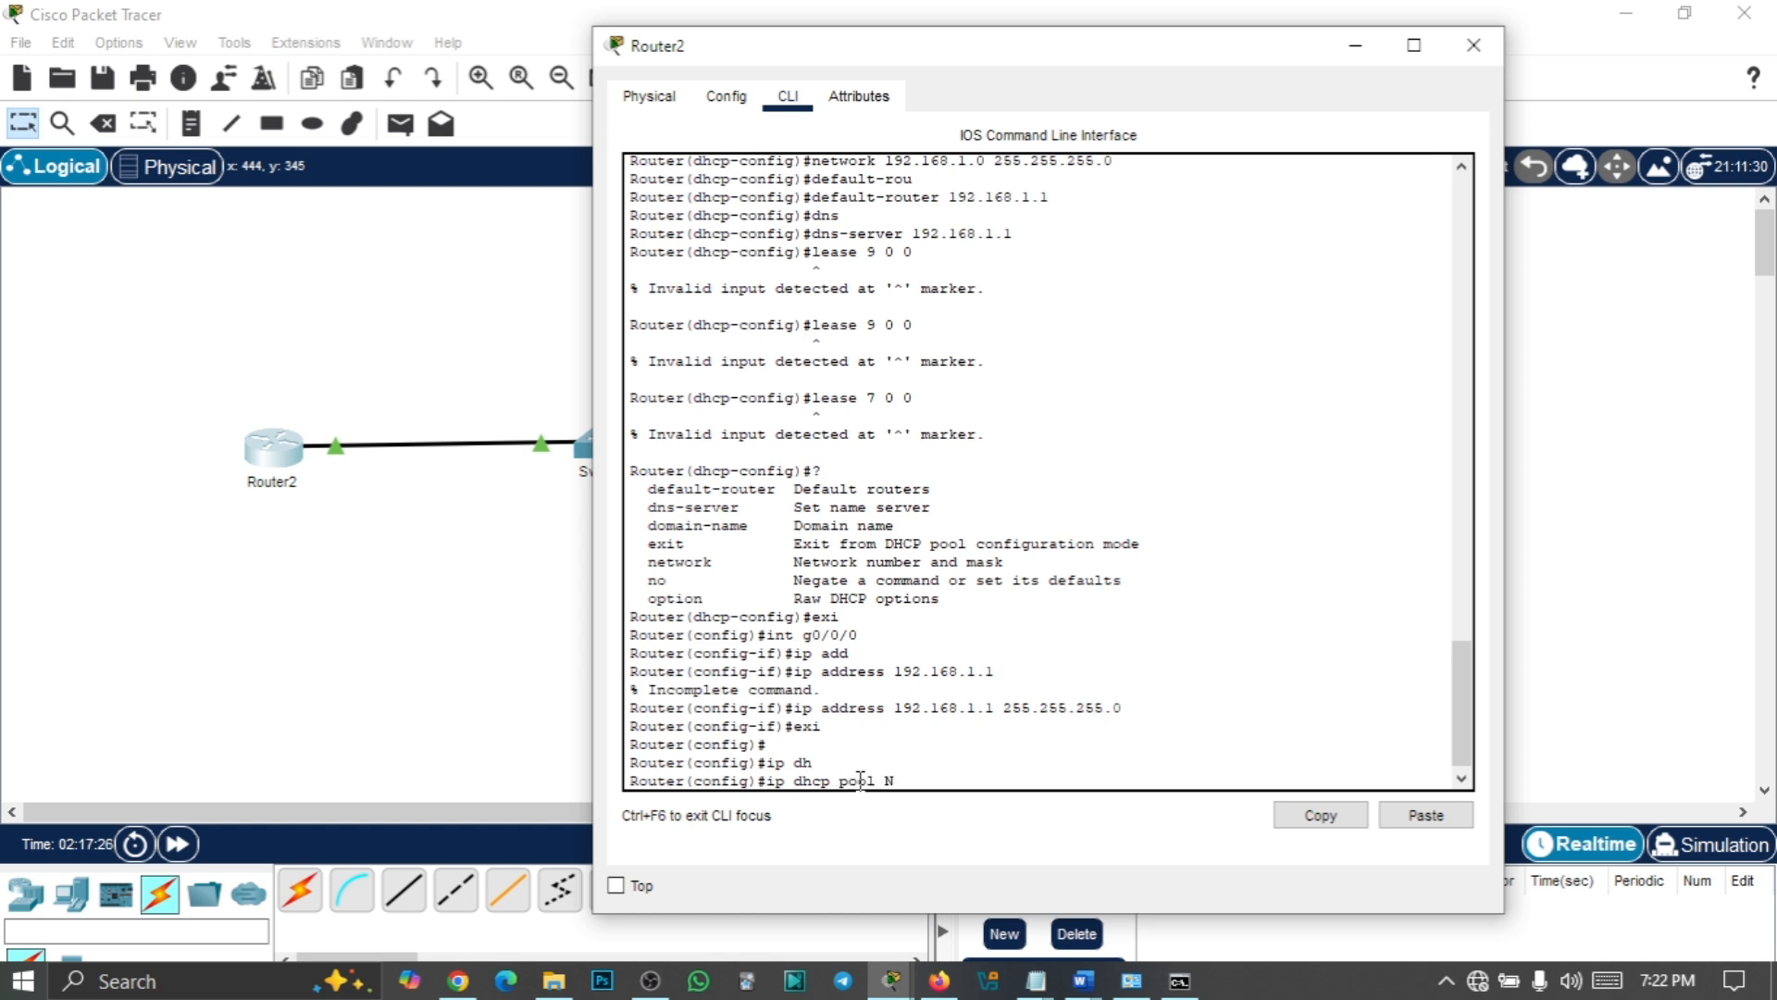
type("i")
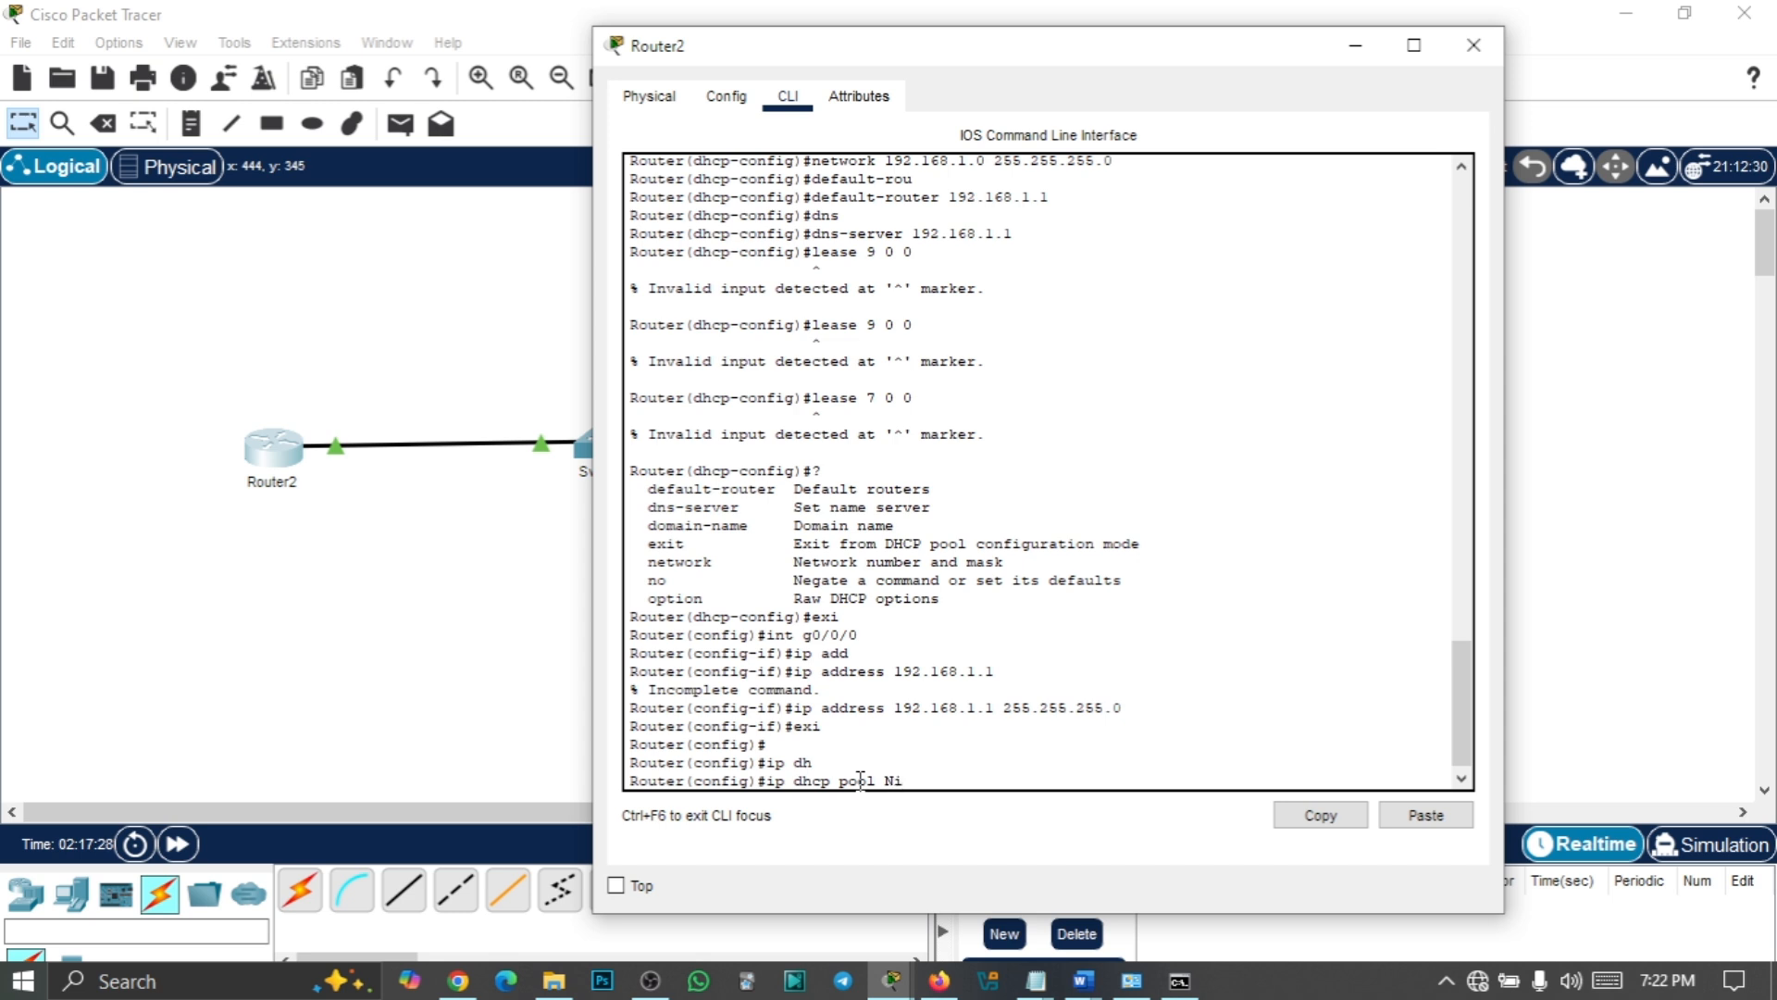
type("kitisIP")
scroll(981, 324, "up", 7)
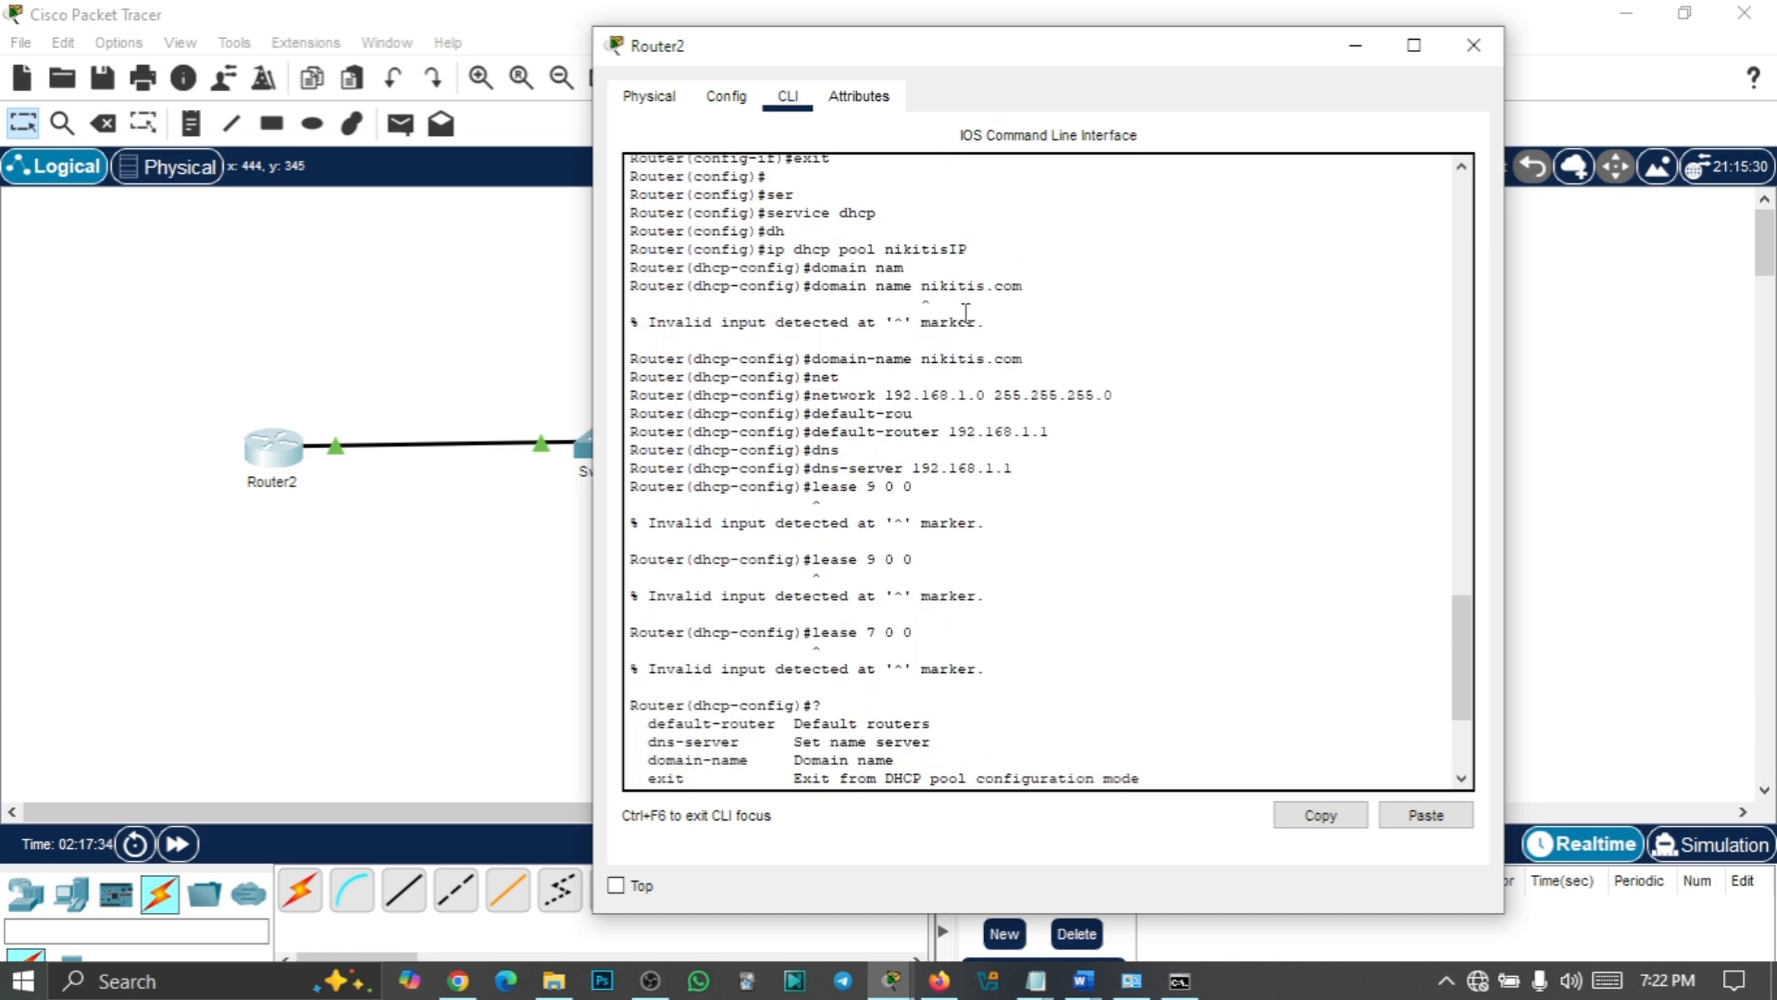
scroll(911, 404, "down", 7)
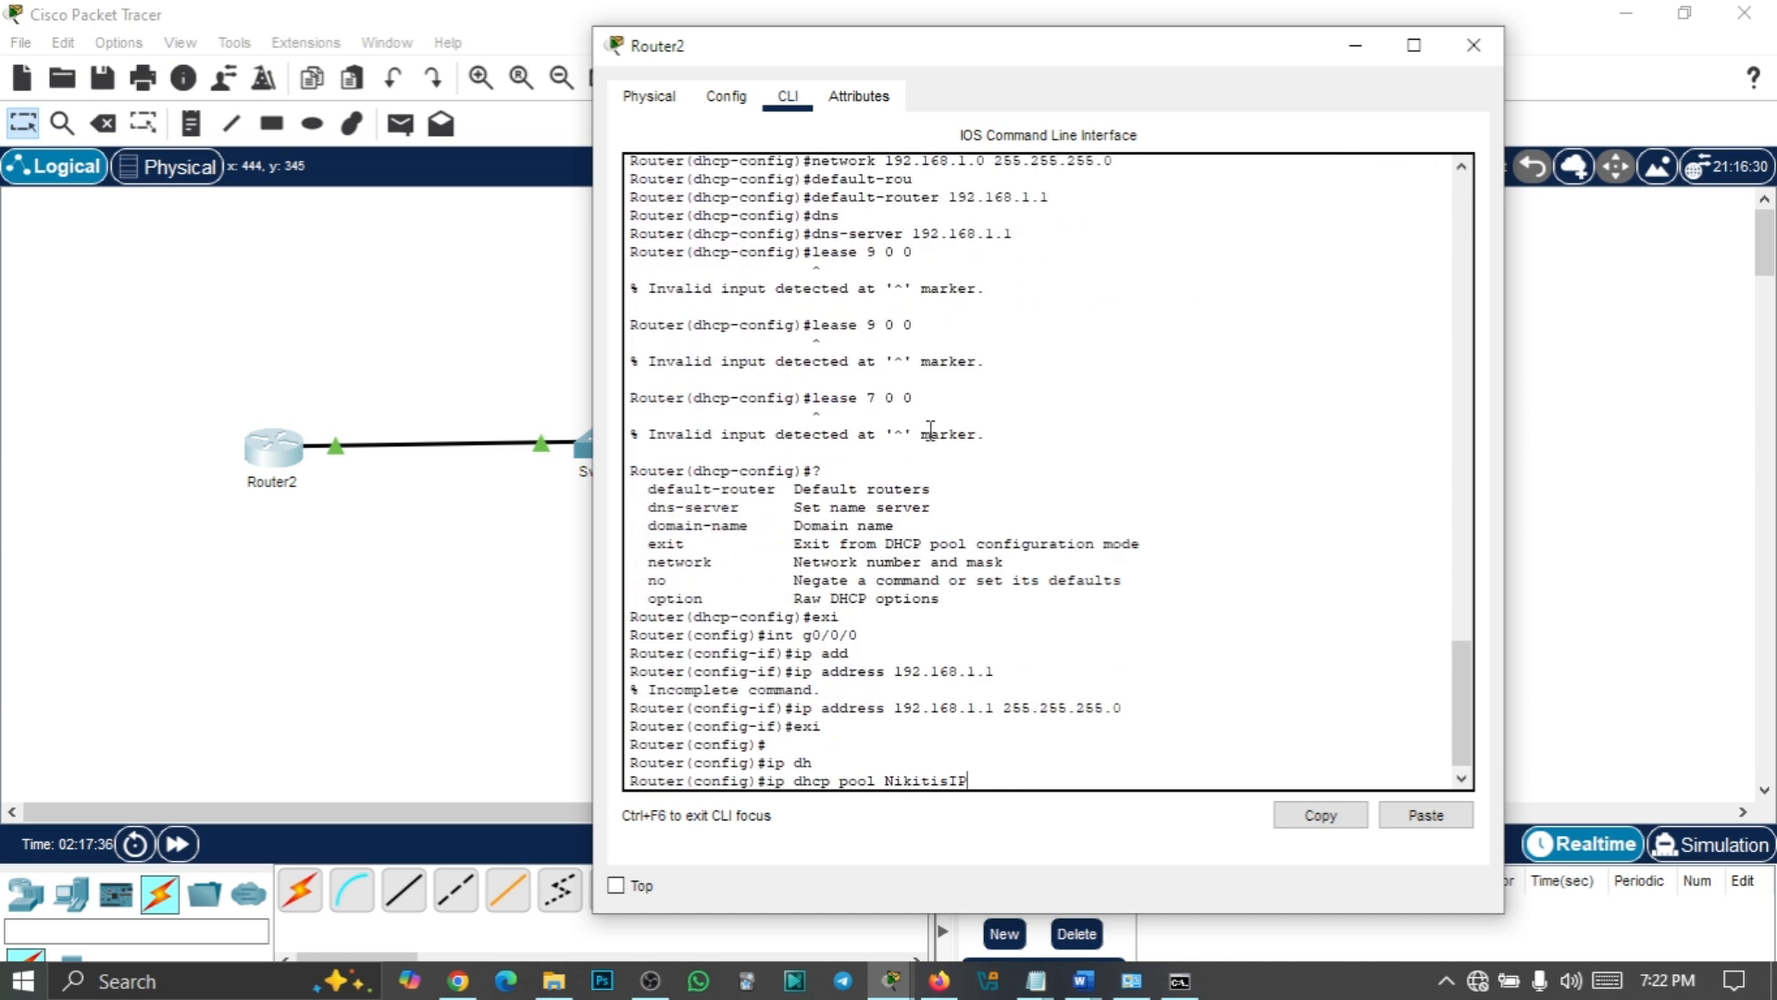
key("Left")
key("Left")
key("Left")
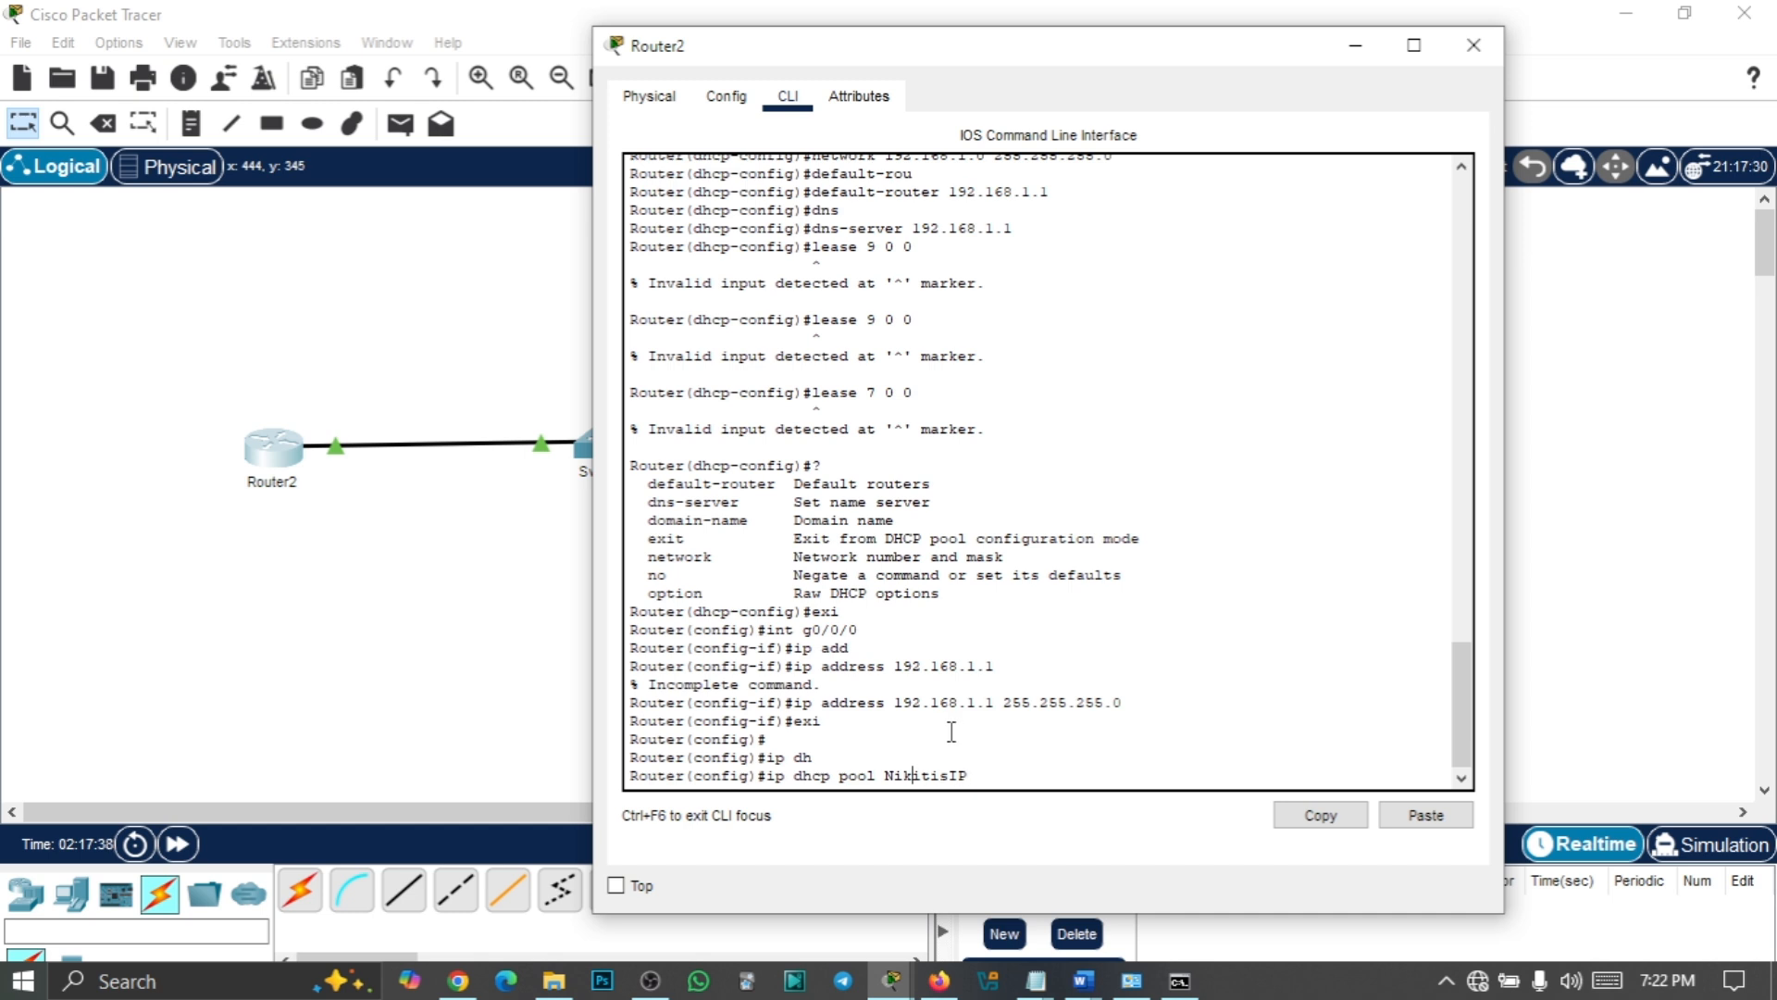
key("Left")
key("Left")
key("BackSpace")
type("n")
key("Return")
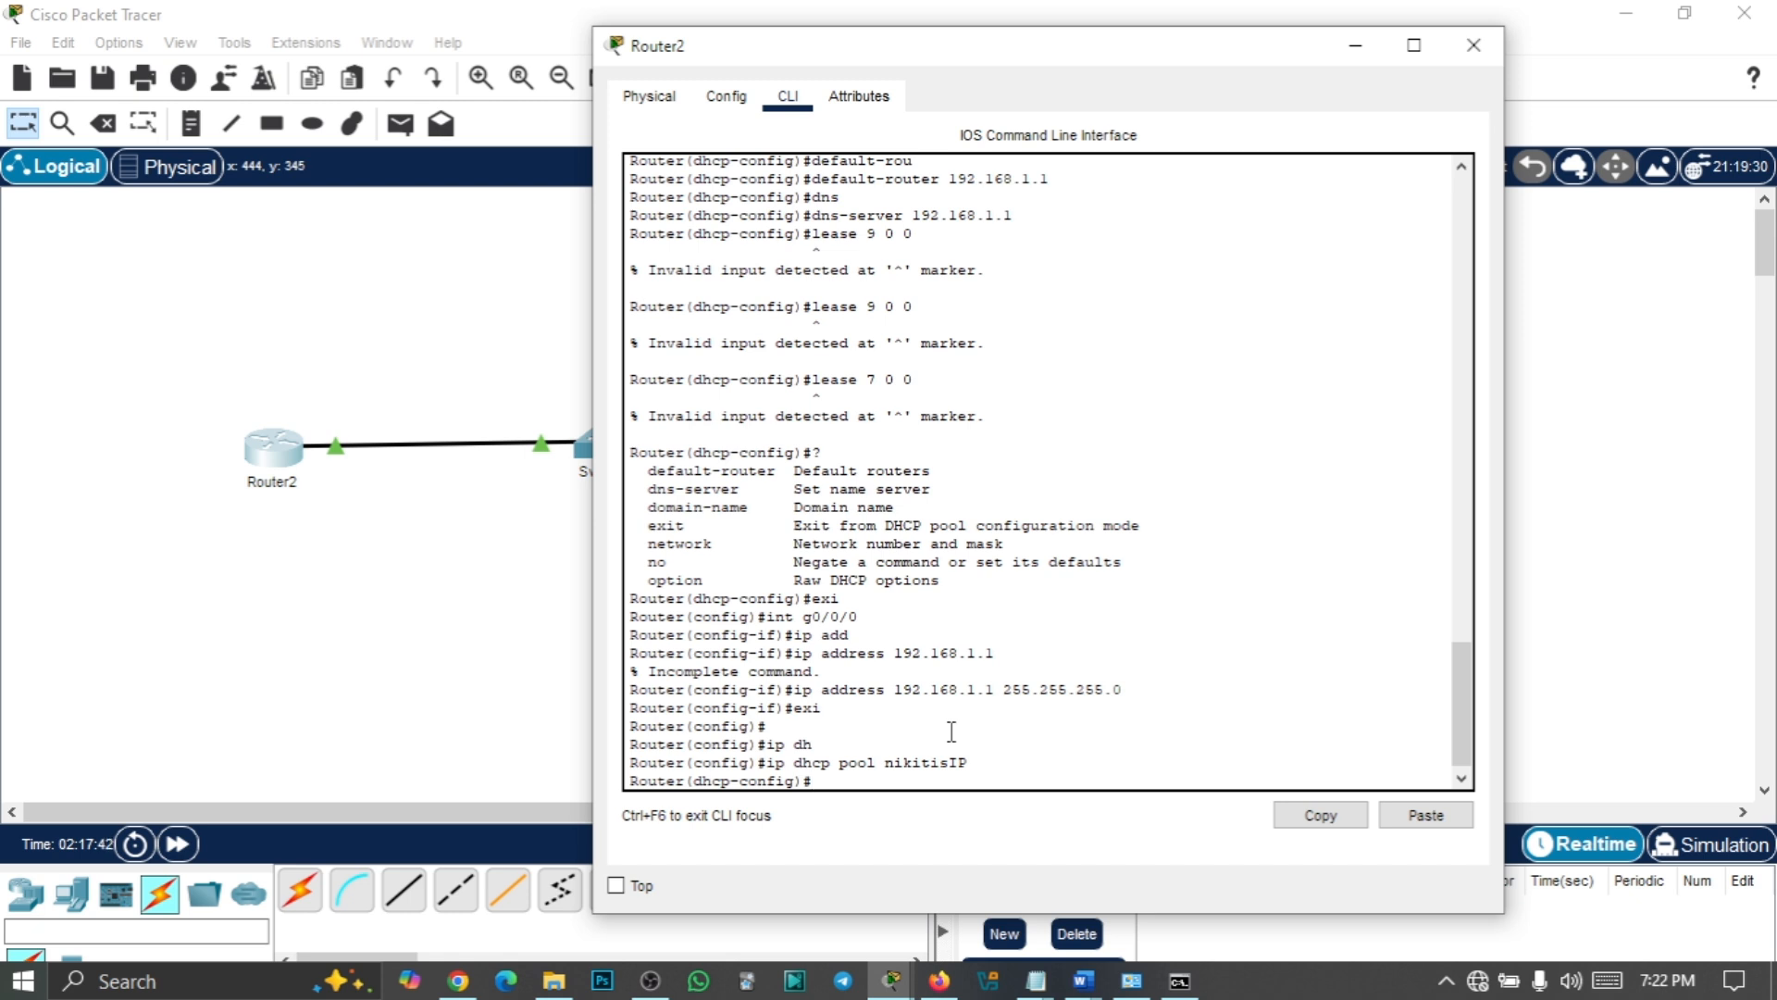
Try to exclude the router's address from DHCP with ip dhcp exclude-address 192.168.1.1
type("dhc")
key("Tab")
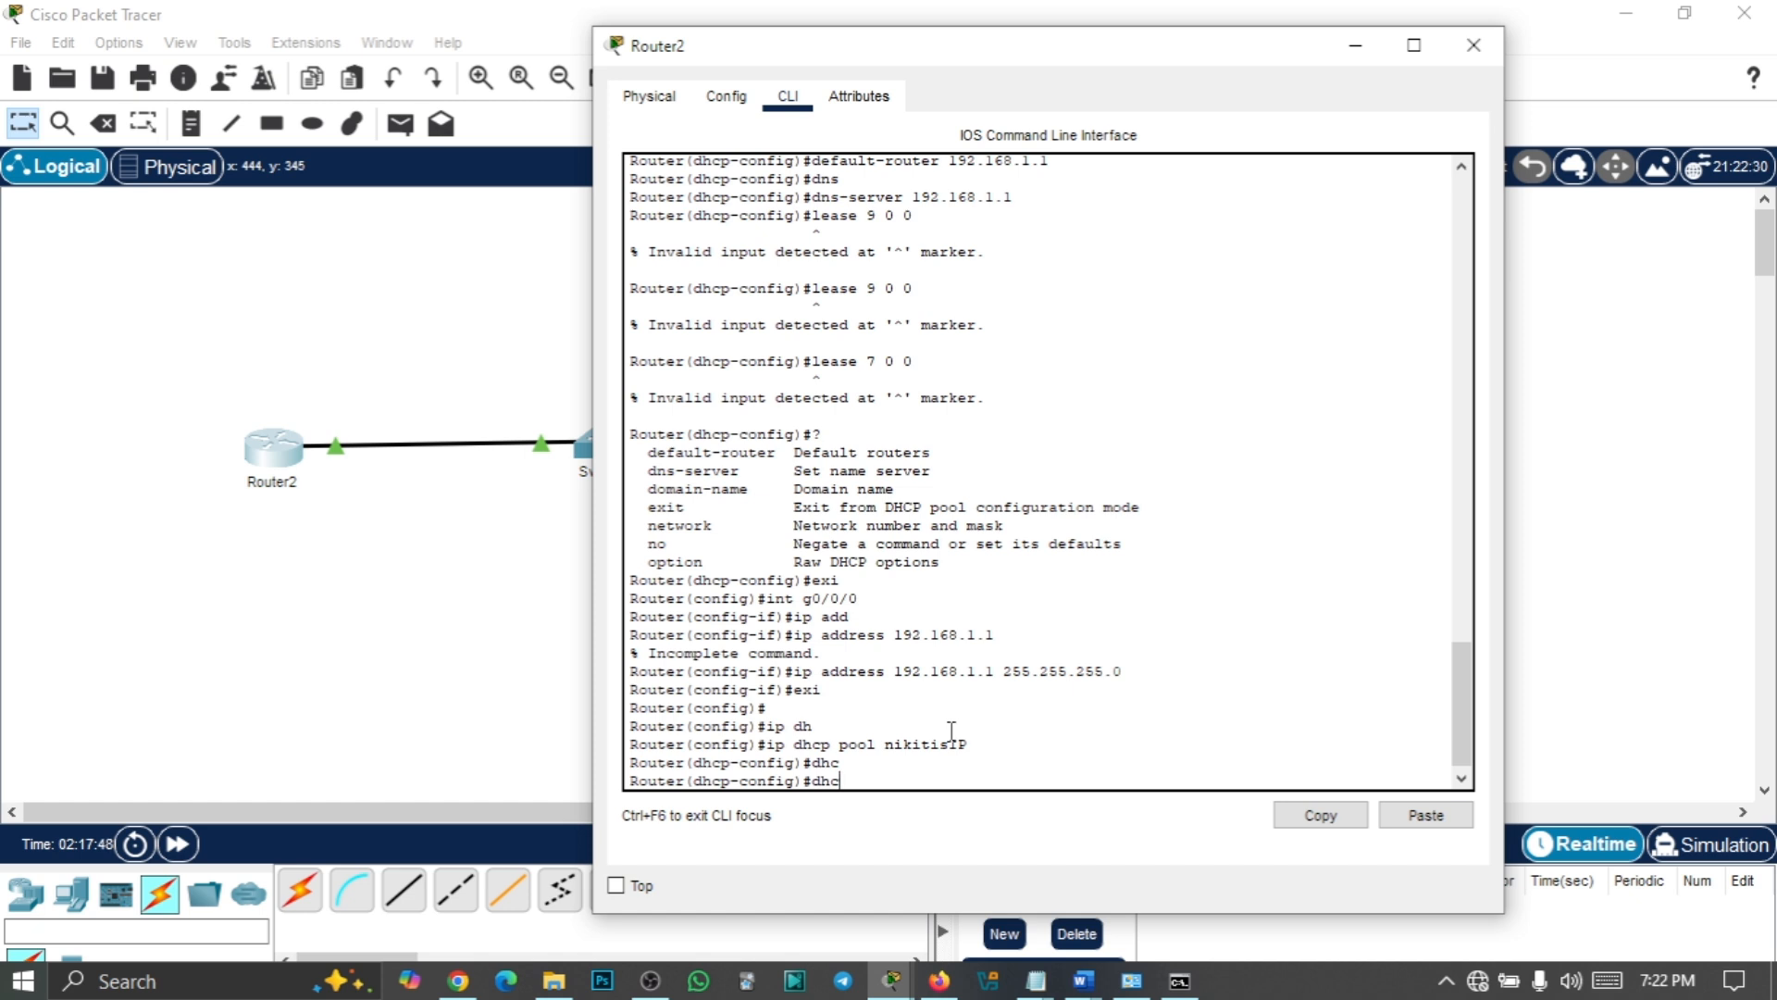
key("BackSpace")
key("BackSpace")
type("ip dh")
key("Tab")
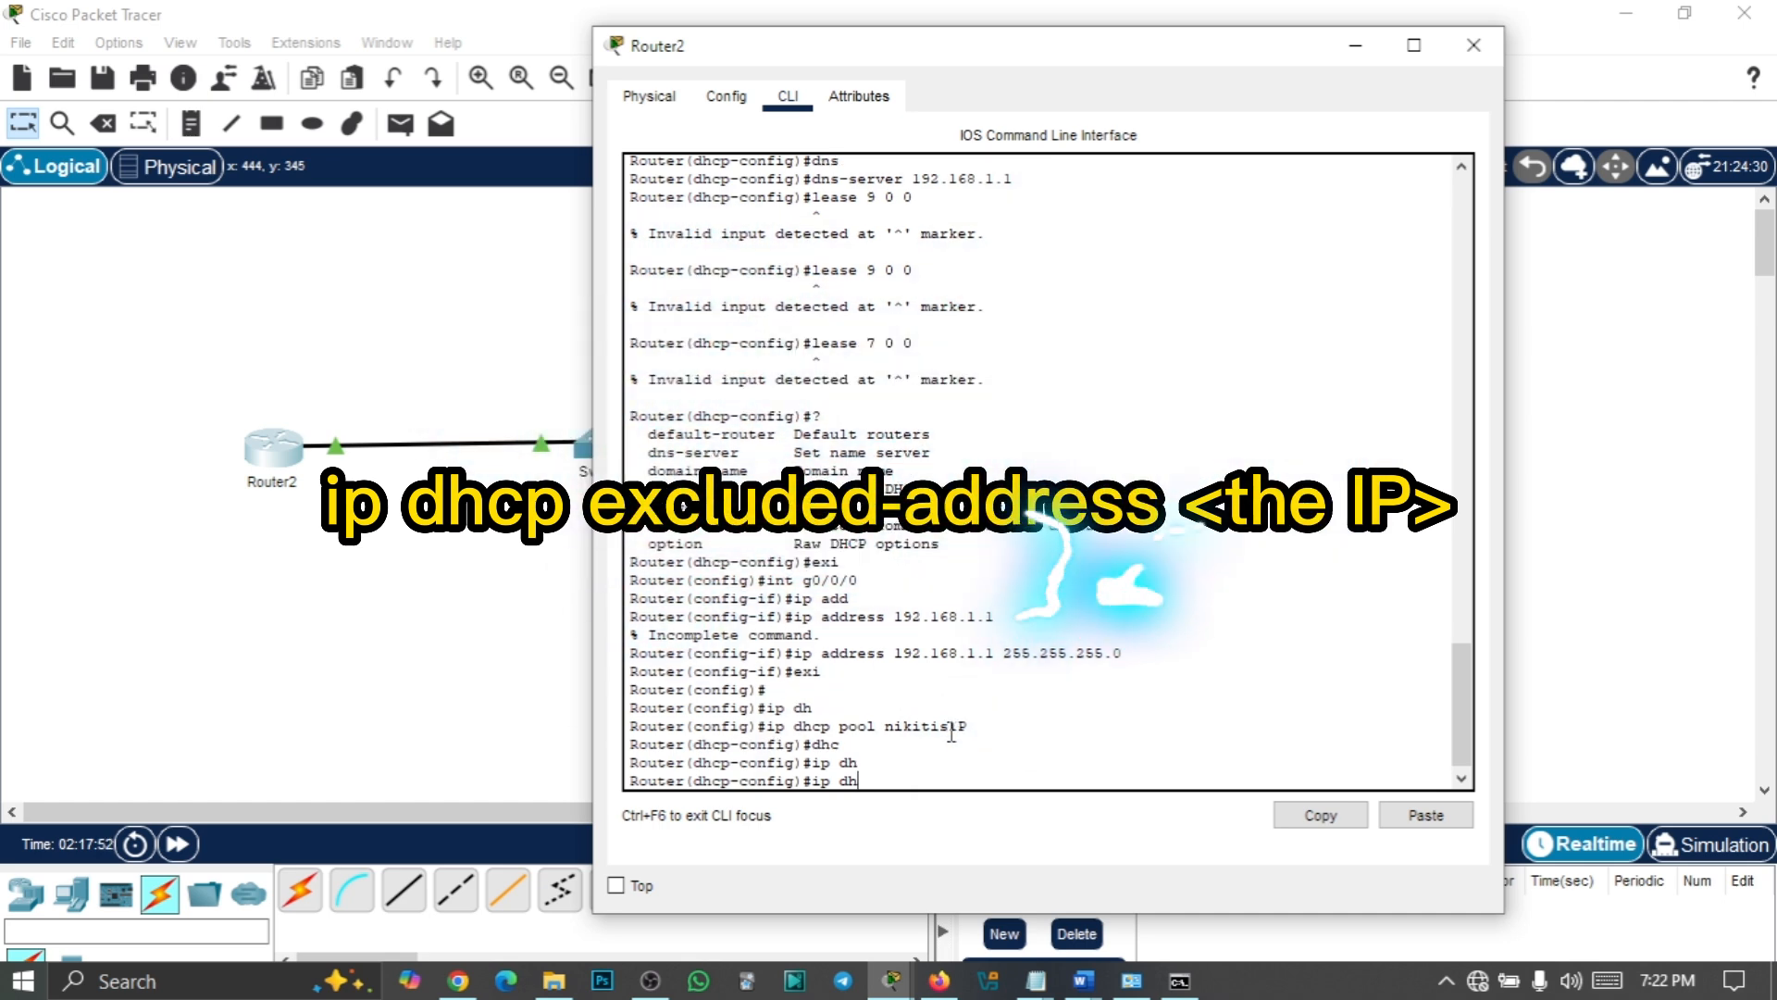
type("ex")
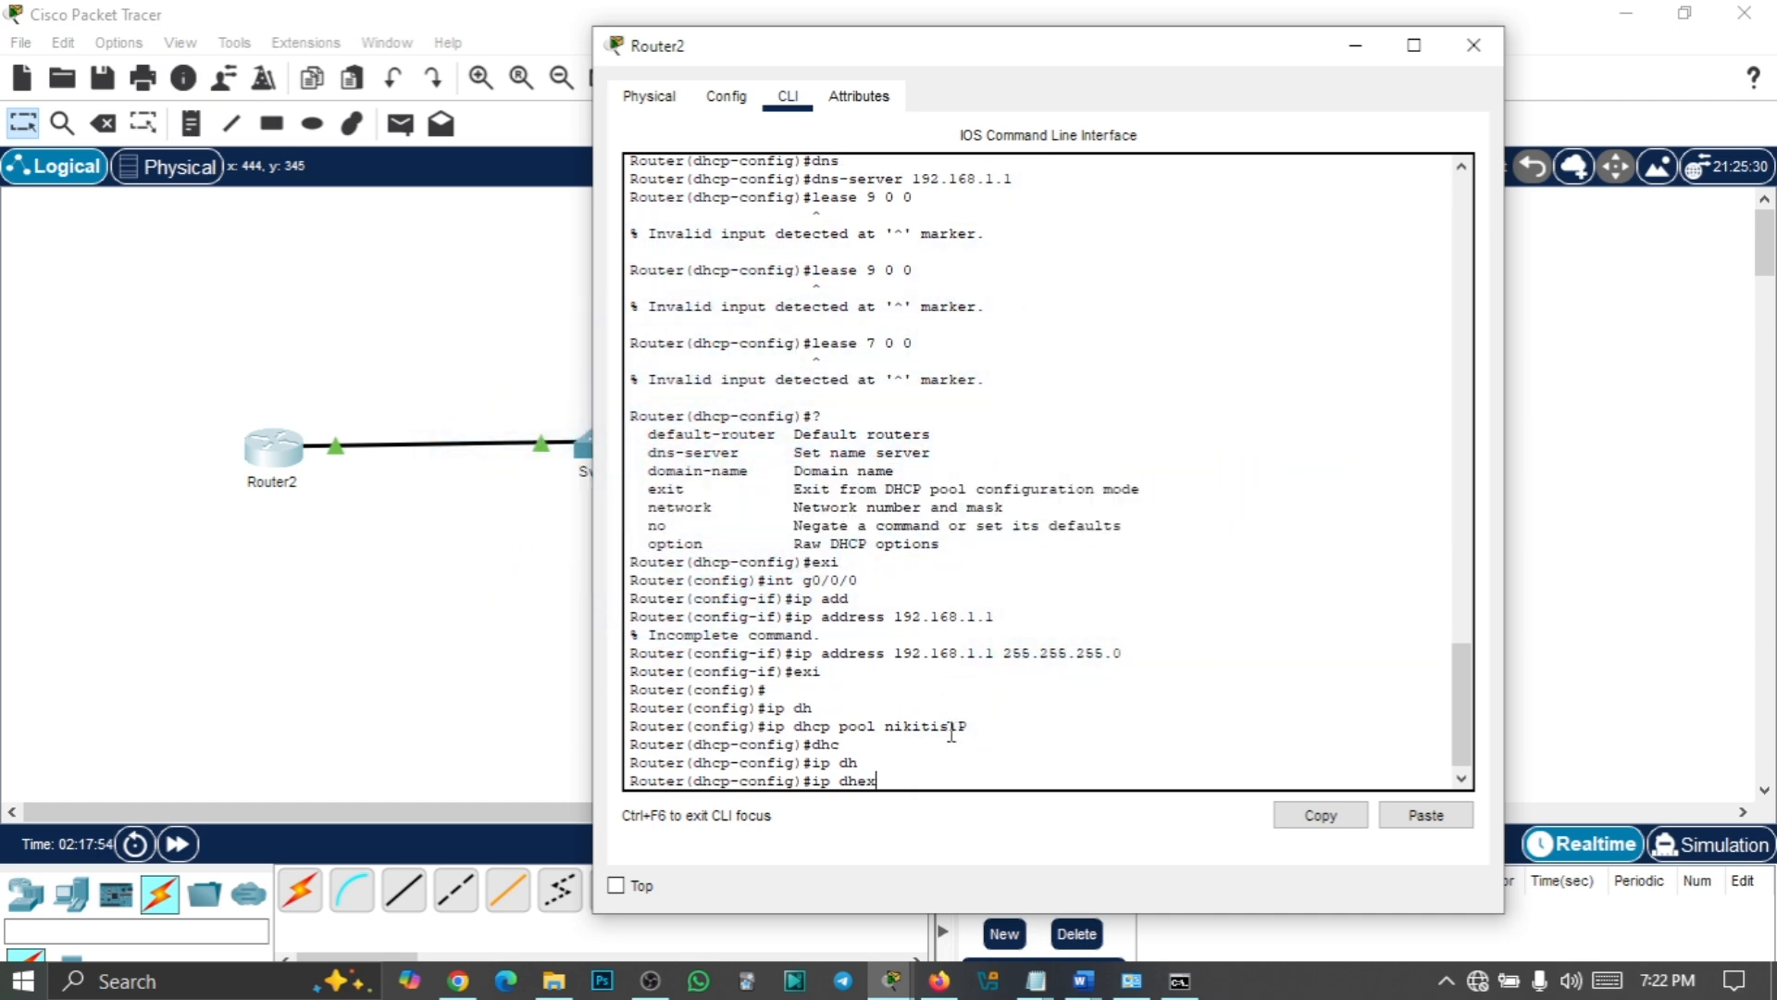
key("Tab")
key("BackSpace")
key("BackSpace")
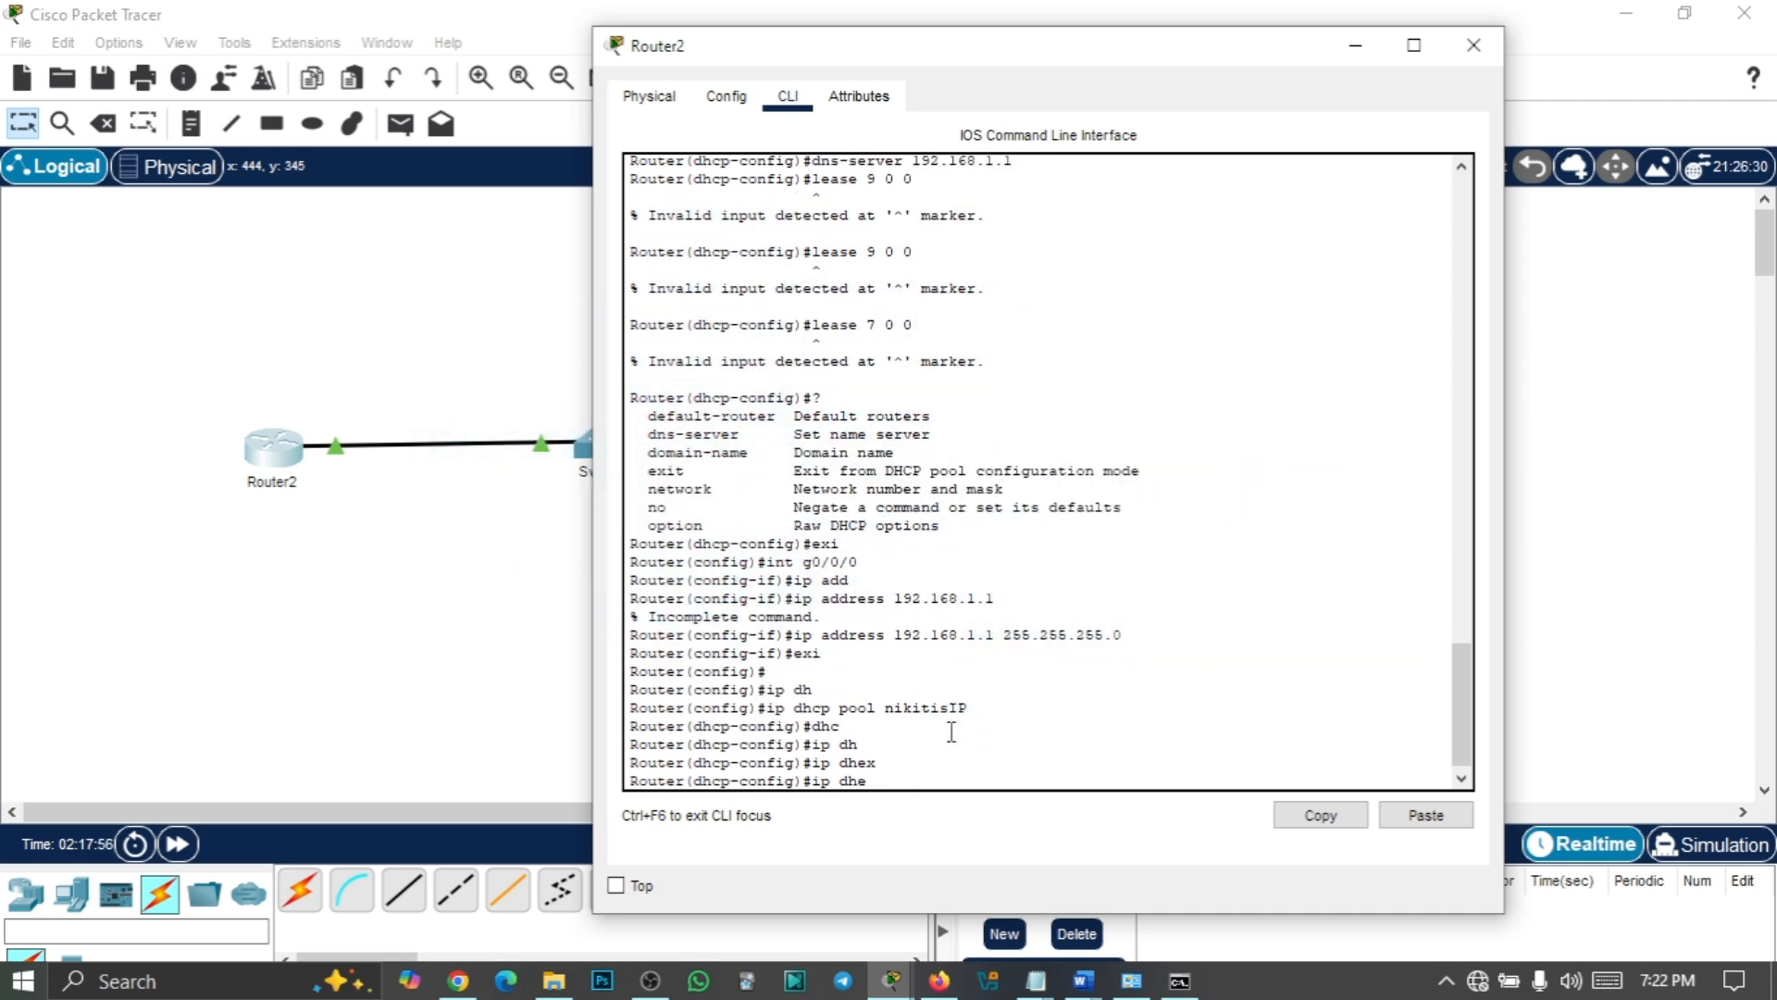
type("cp exclu")
type("de-address")
type("192.1")
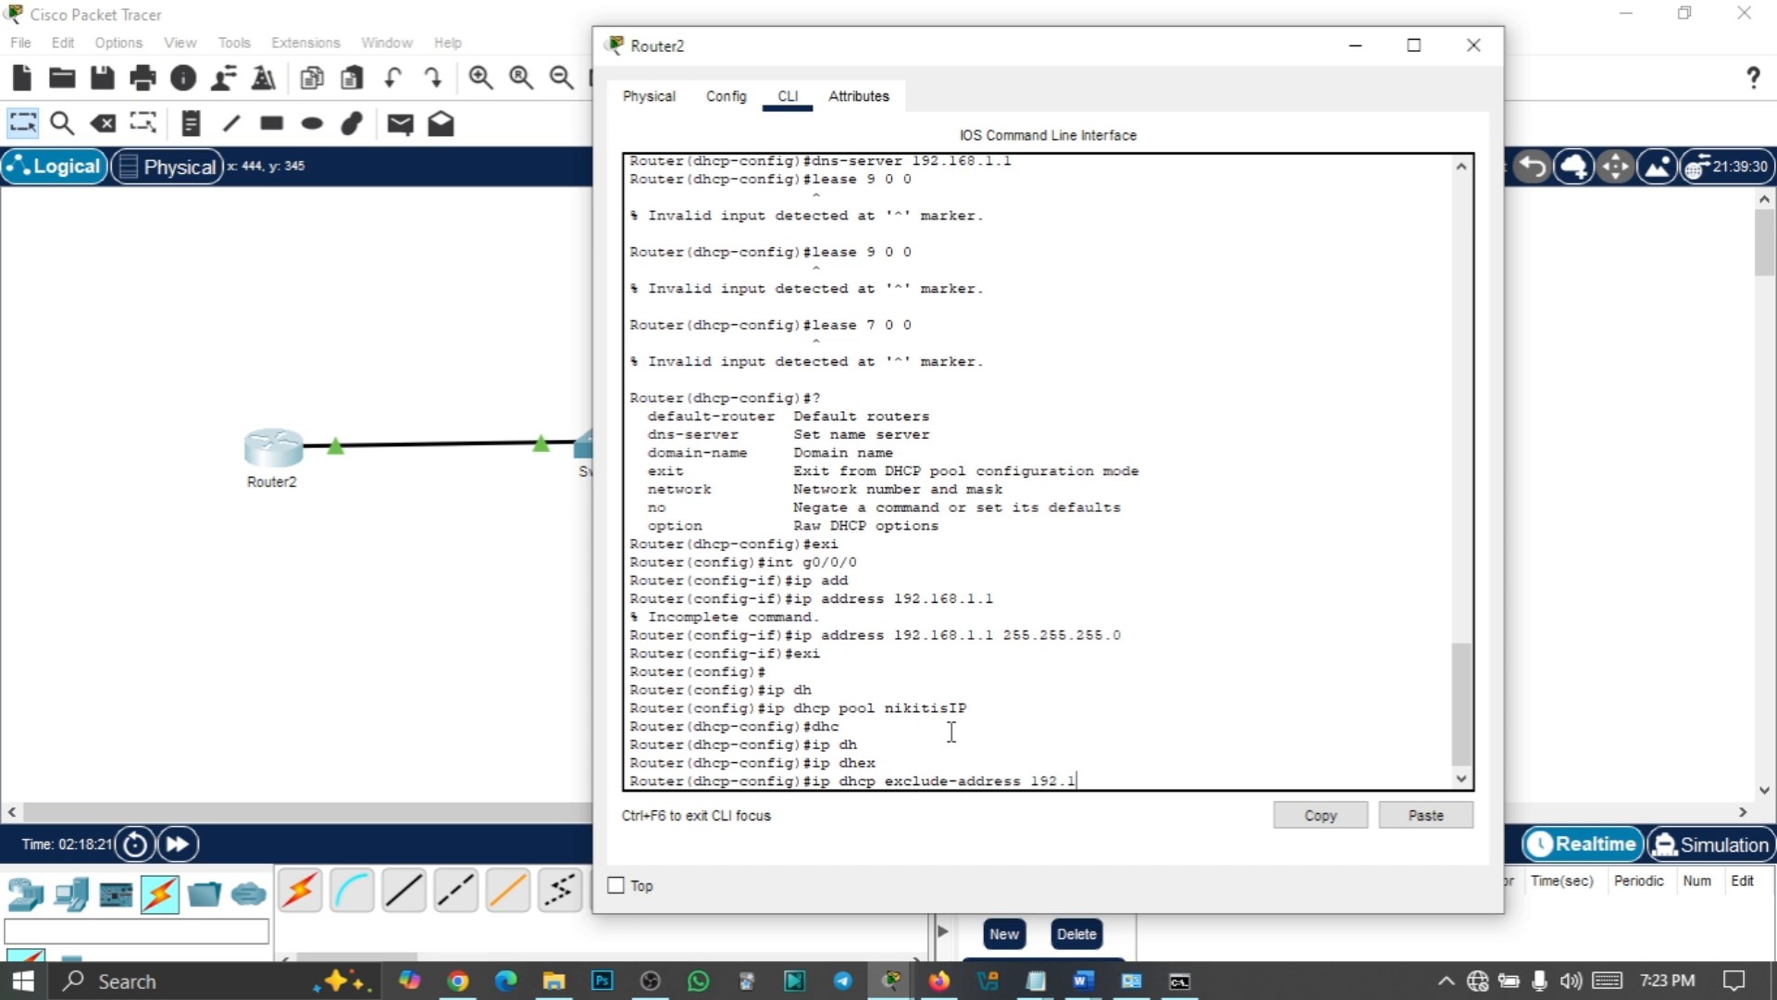
type("68.1.1")
key("Return")
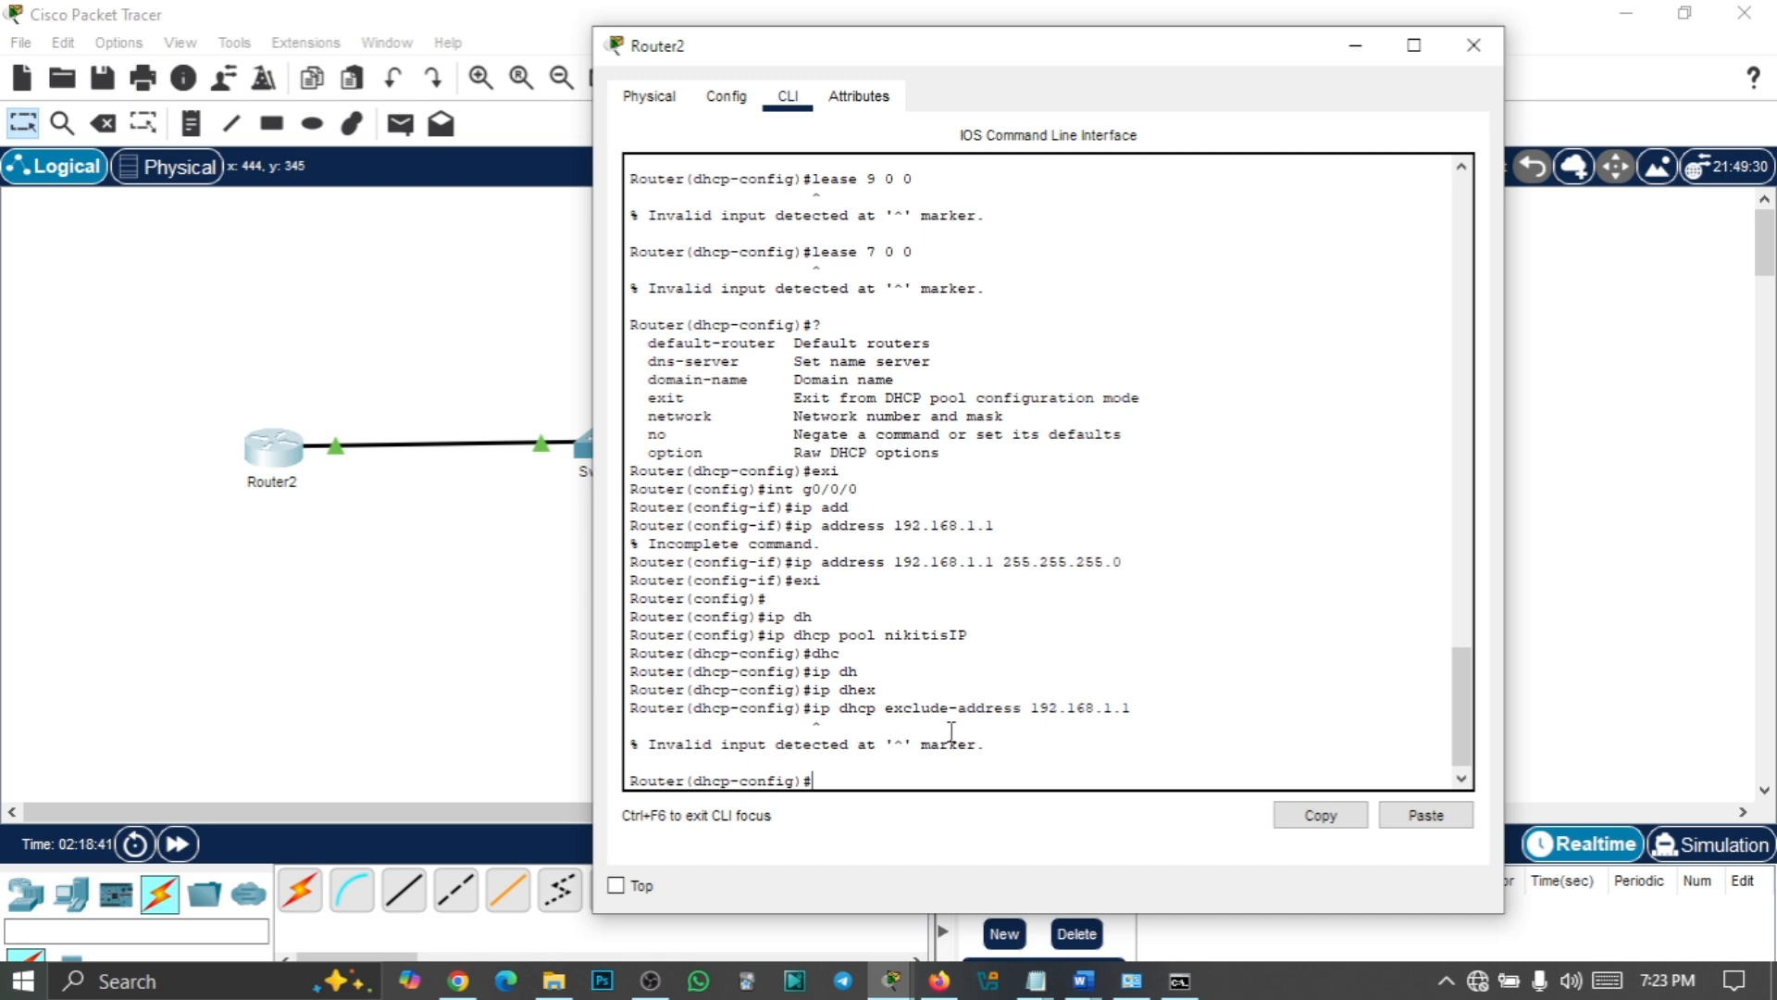
Exclude 192.168.1.1 and 192.168.1.100 from DHCP assignment using the ip dhcp excluded-address command
key("Up")
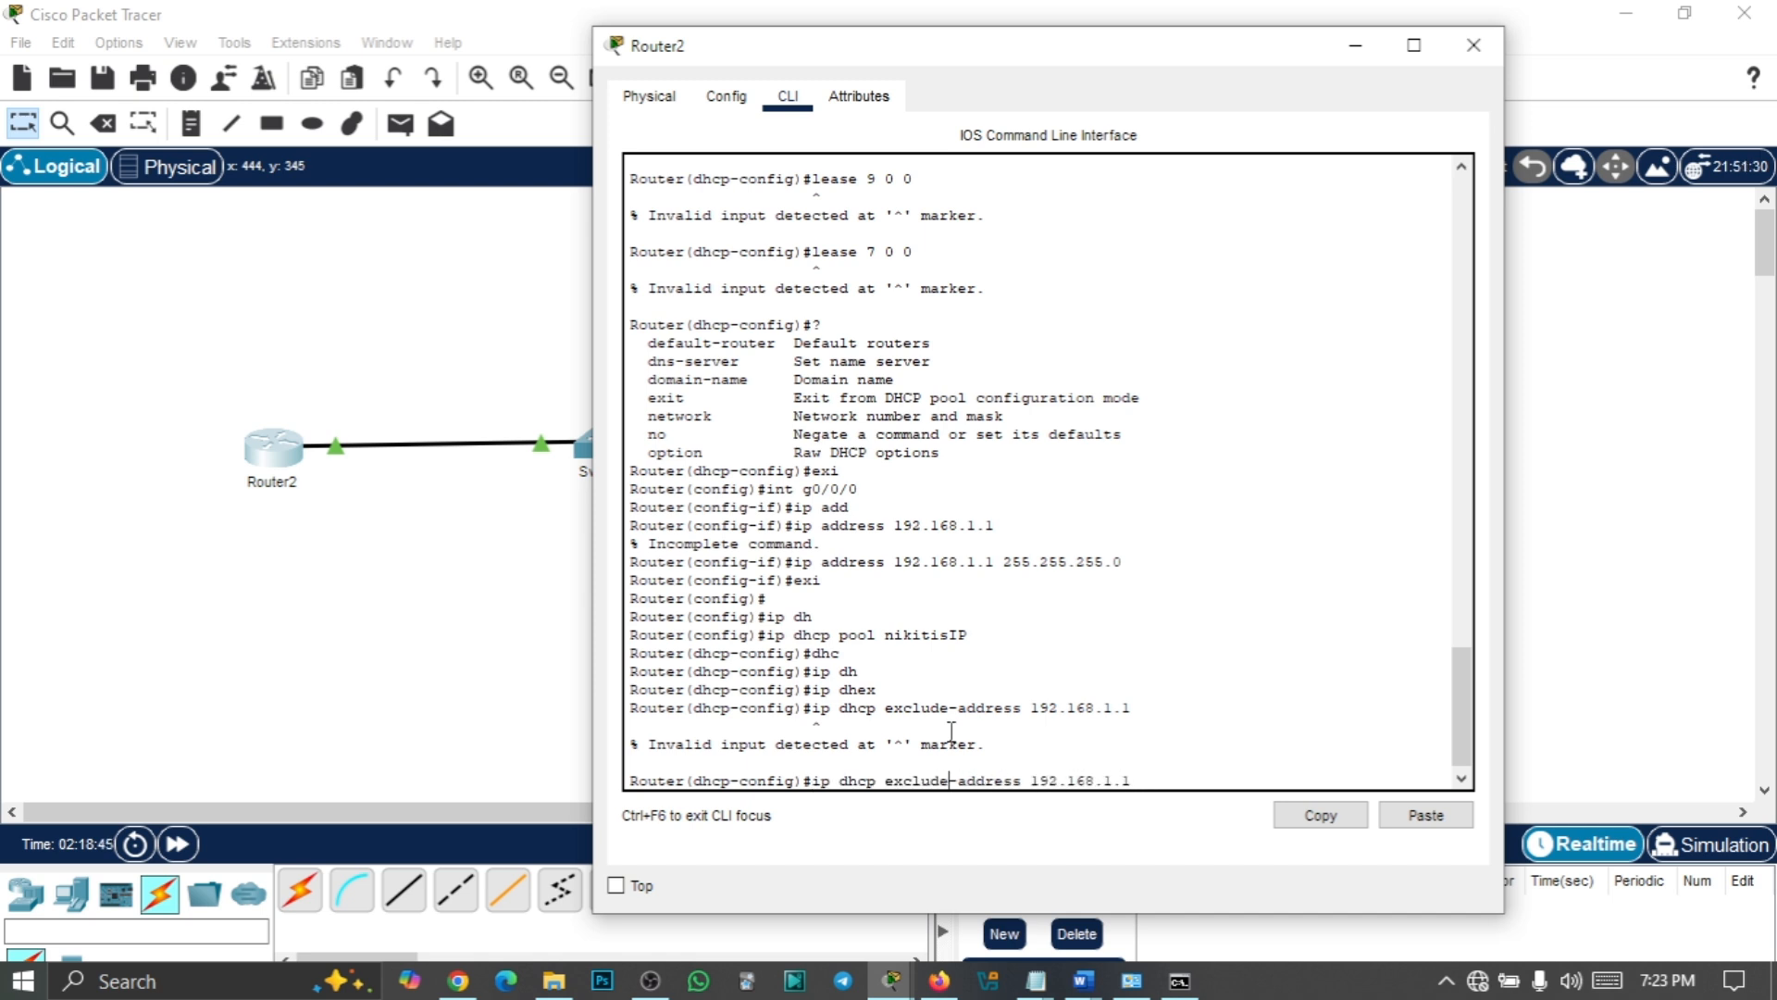
type("d")
key("Return")
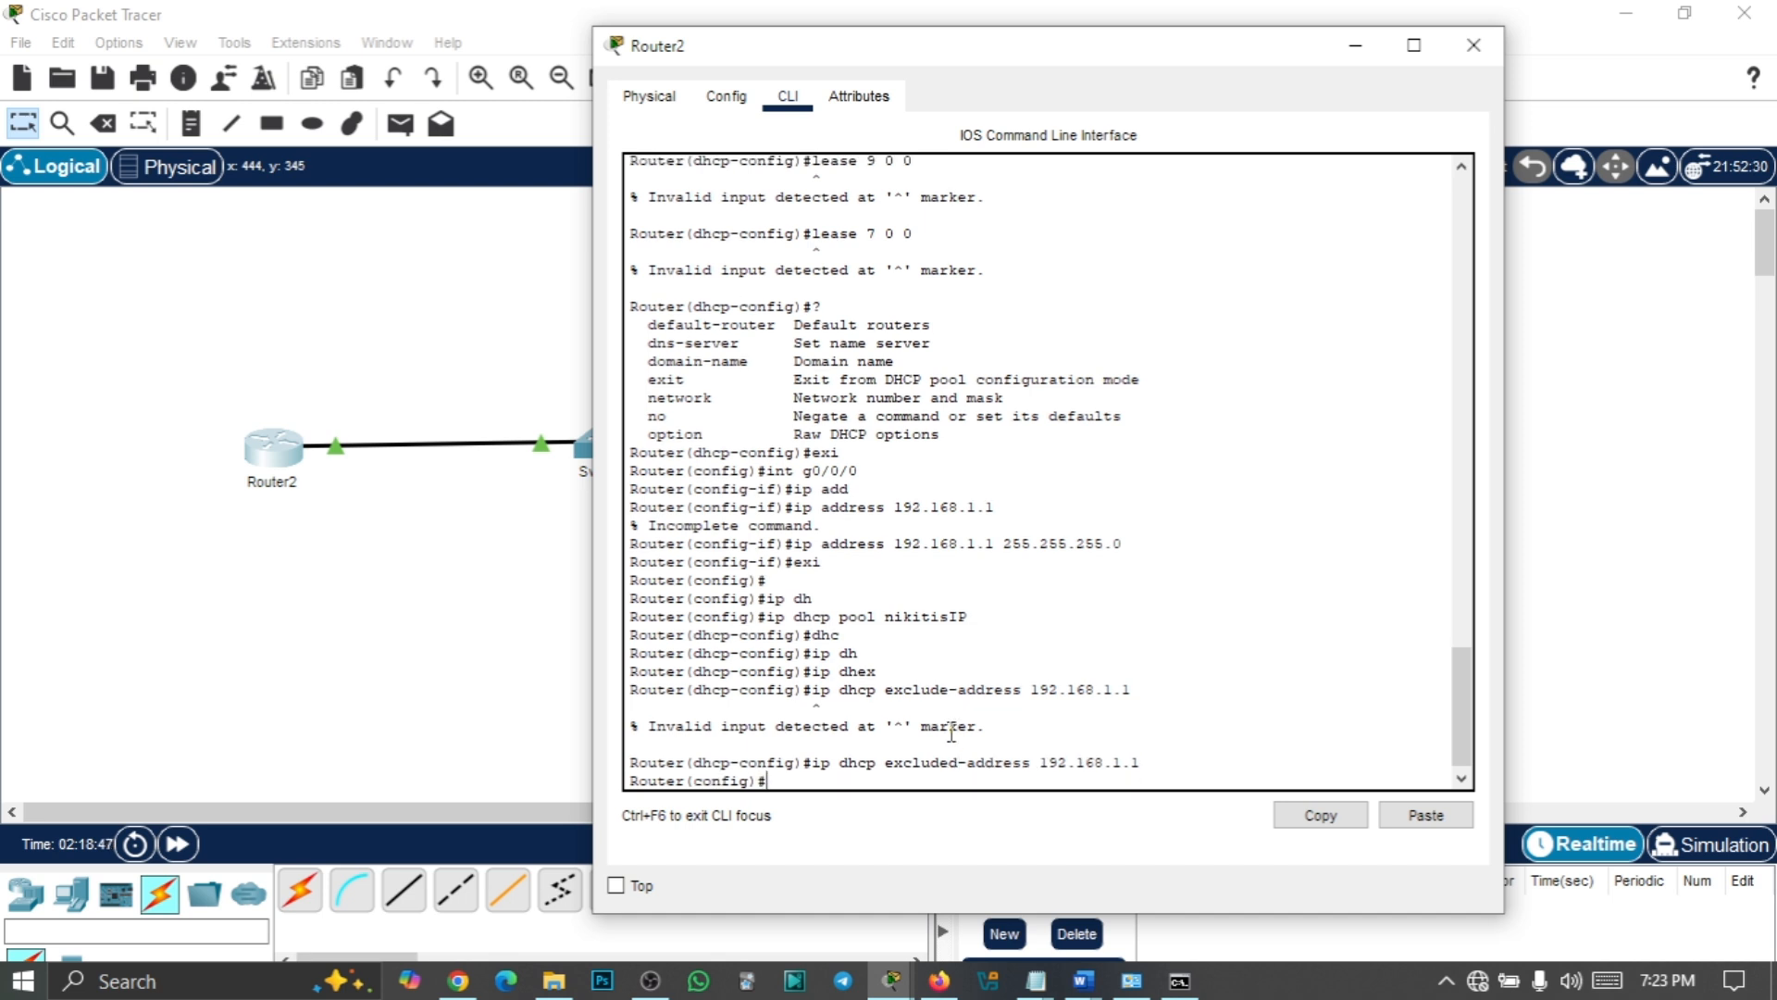
key("Up")
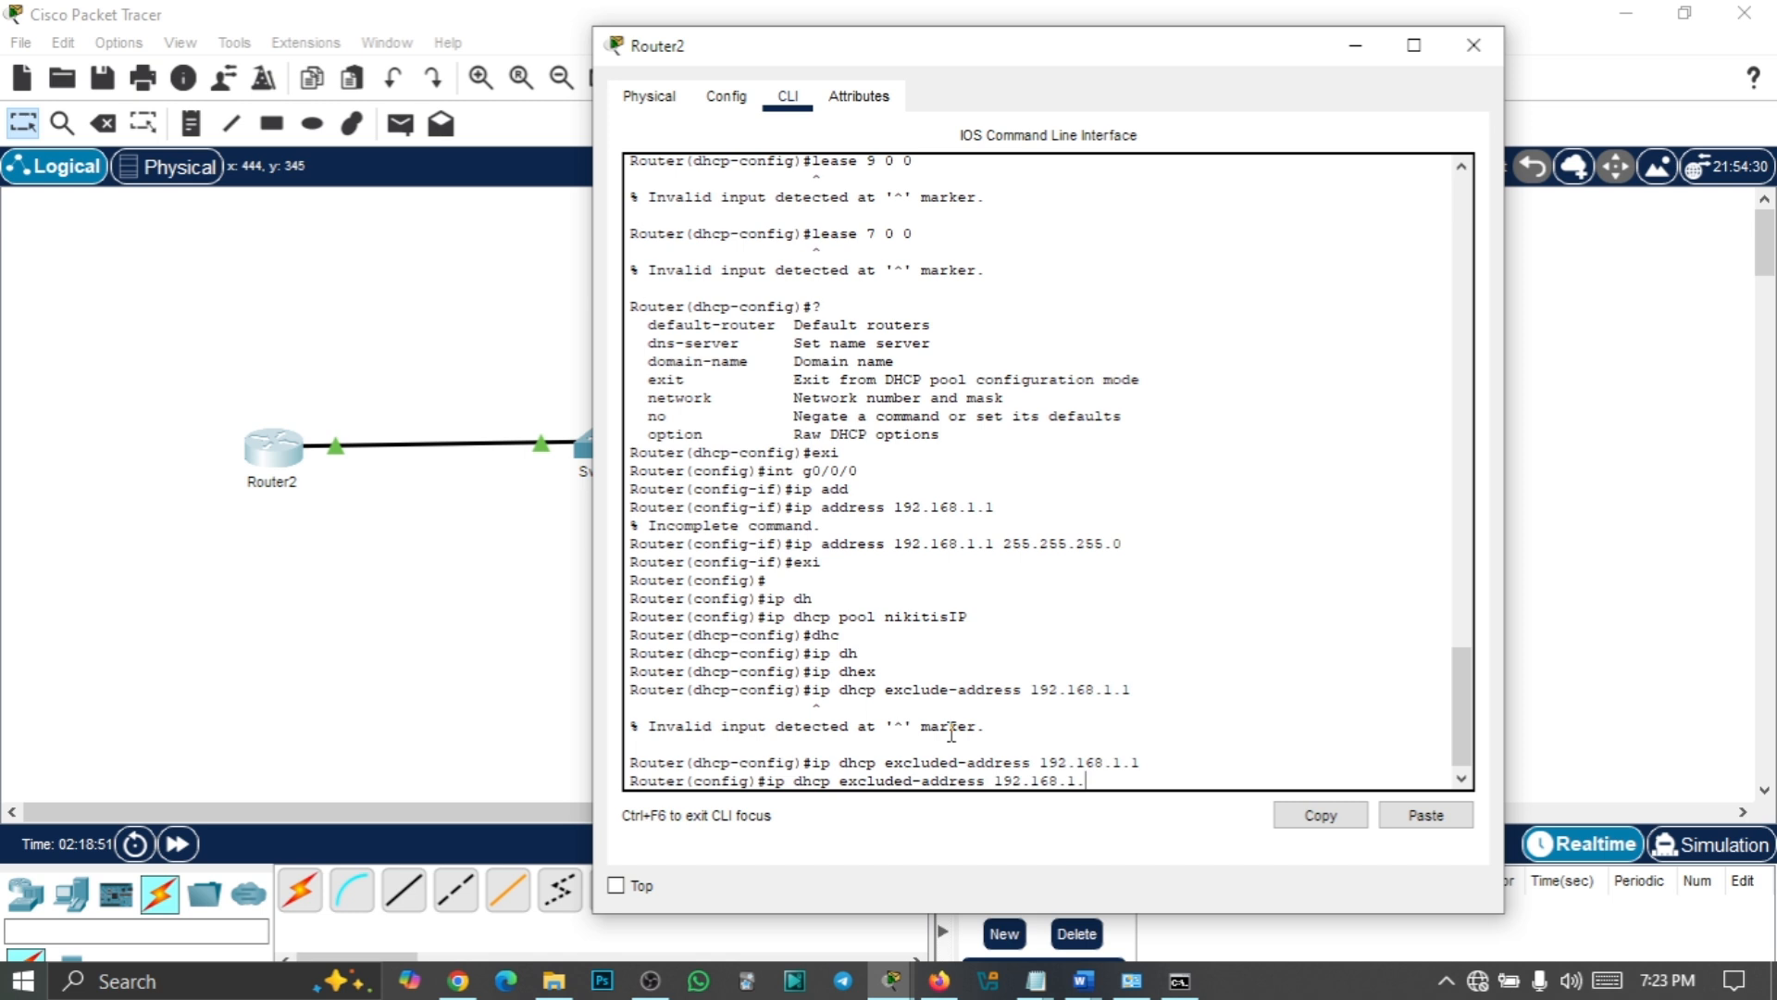
type("100")
key("Return")
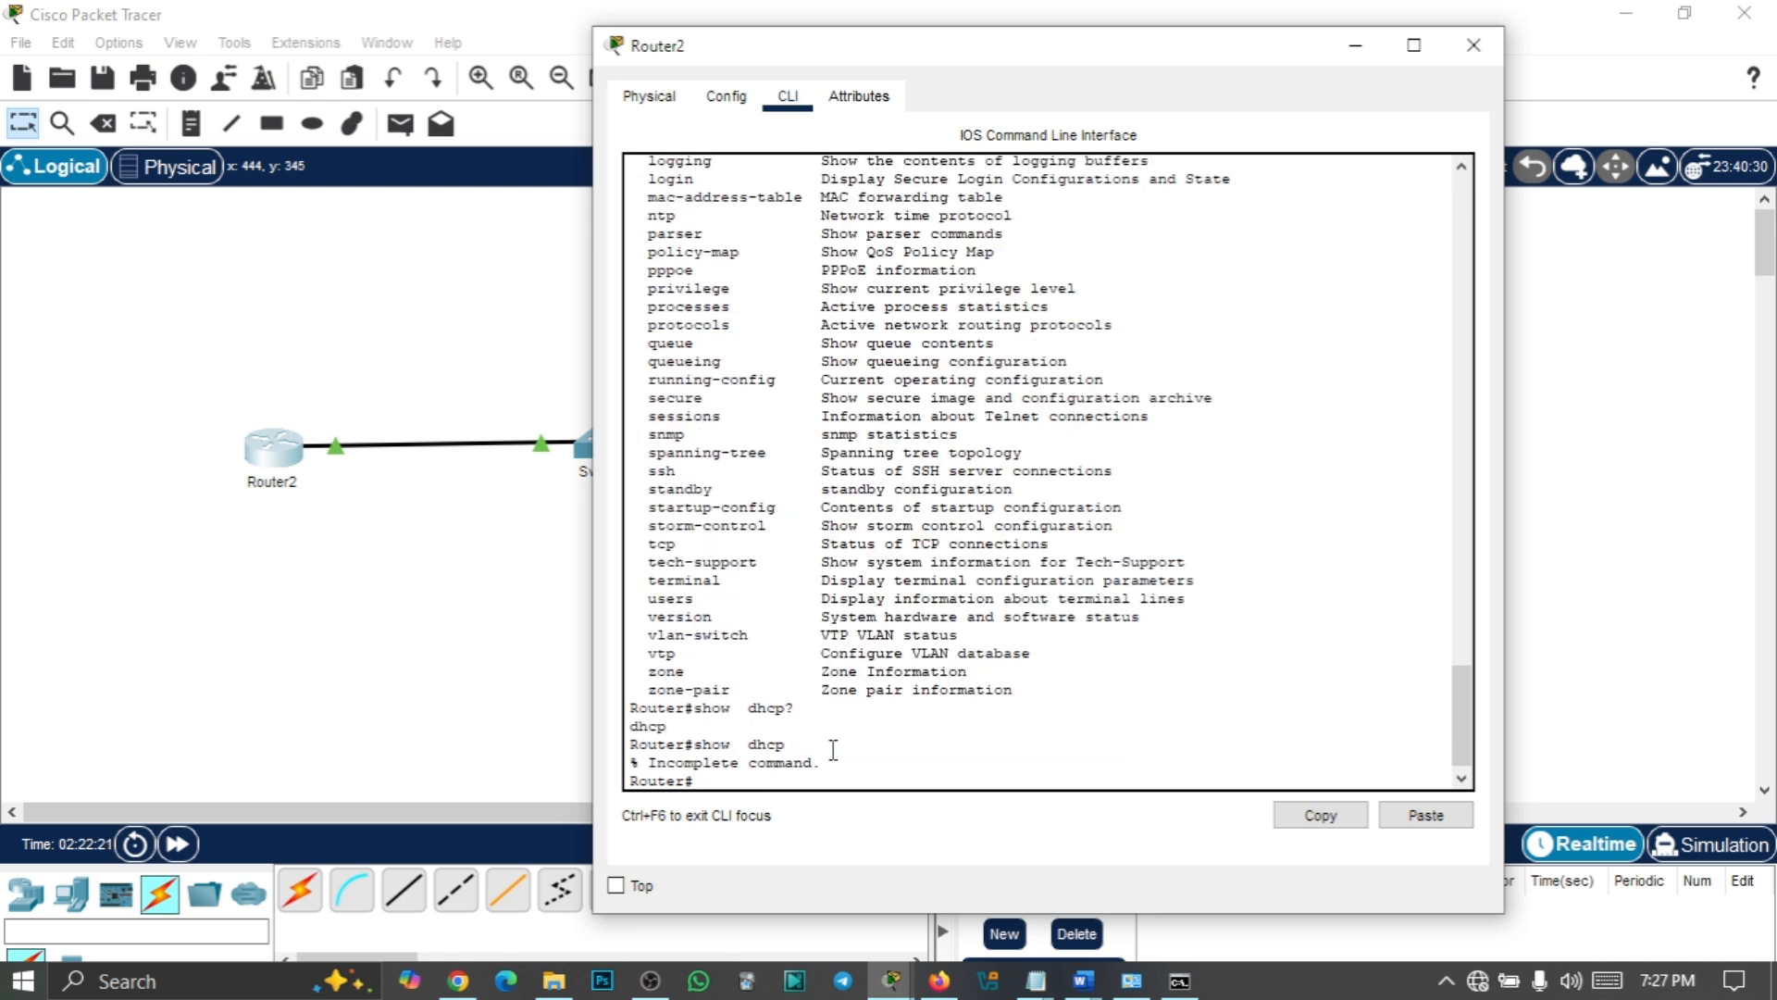
Display the router's DHCP pool details with show ip dhcp pool nikitisIP
type("show i")
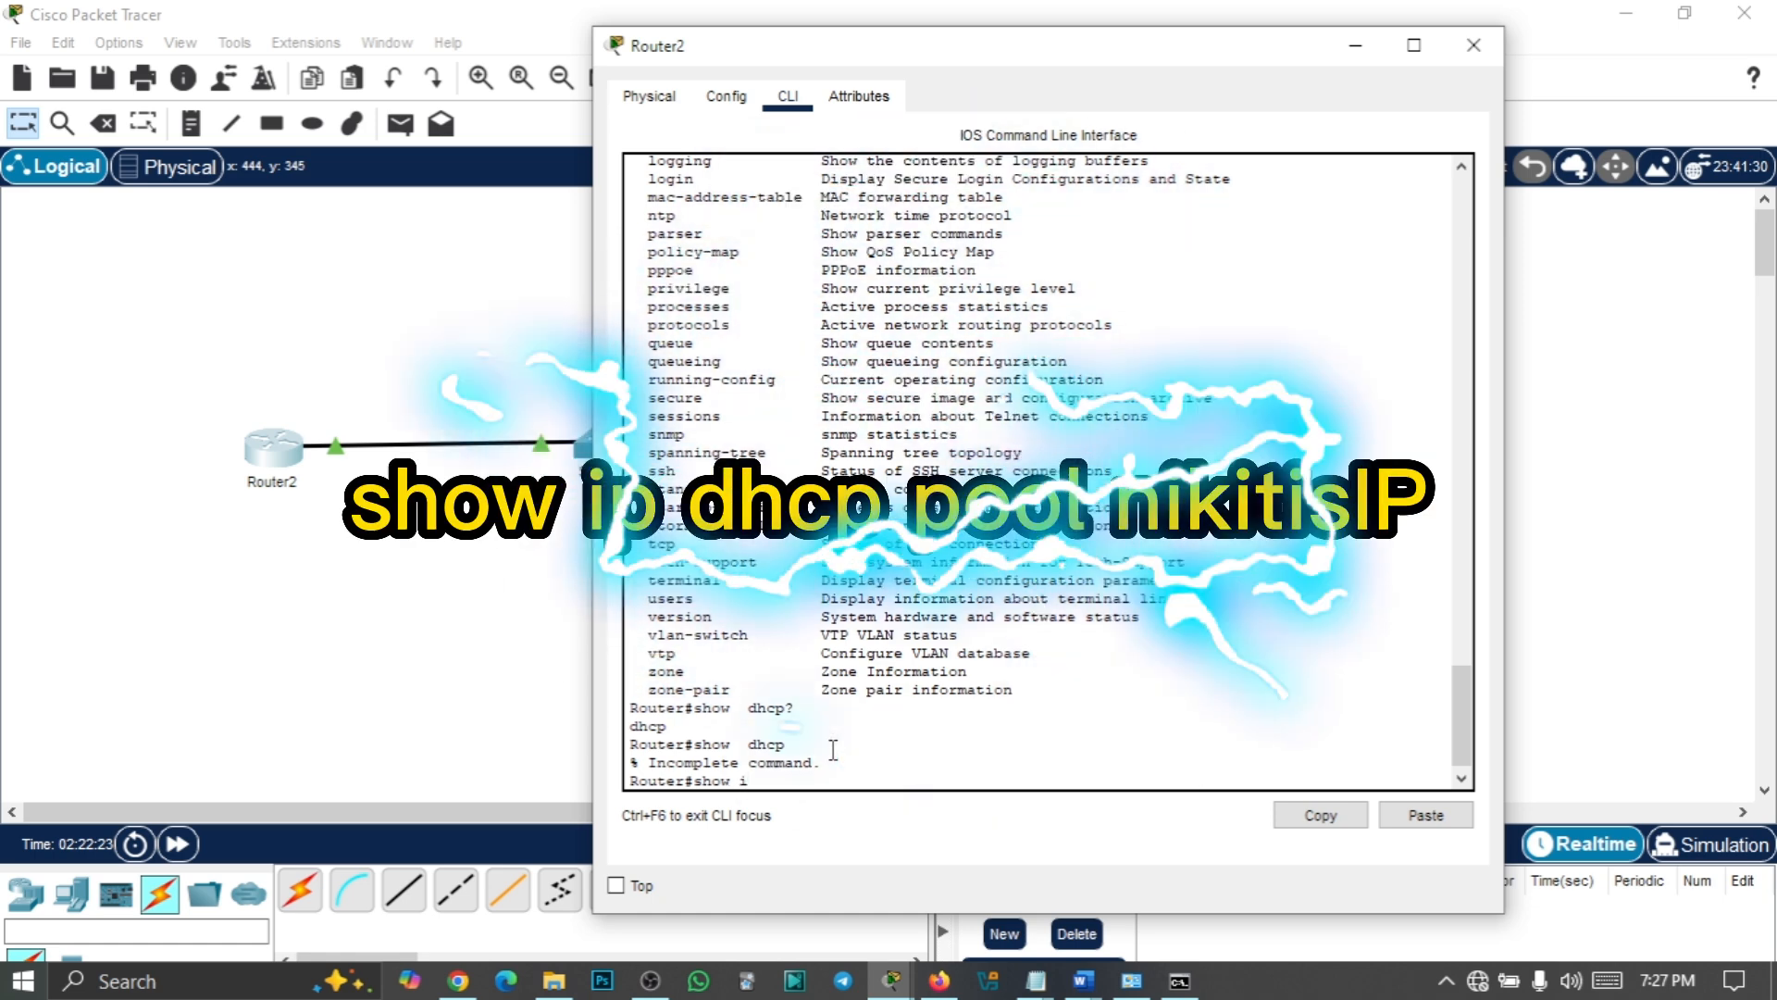
type("p d")
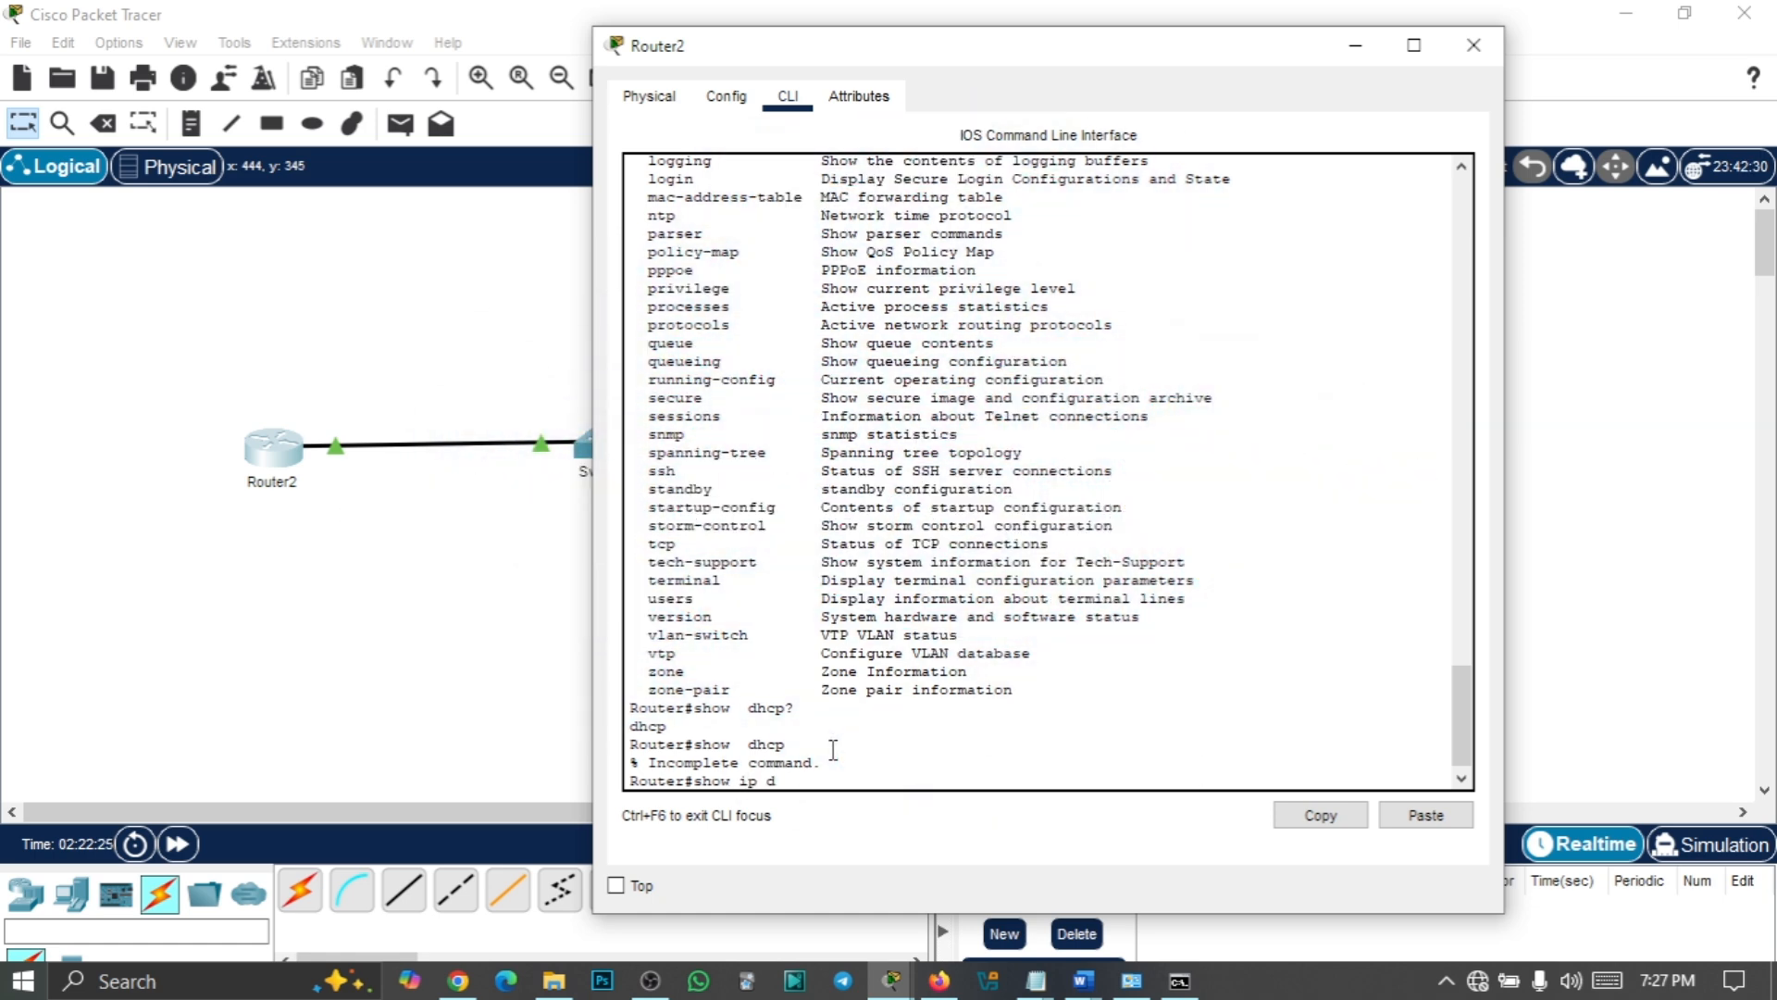
type("hcp pool nkitisIP")
key("Return")
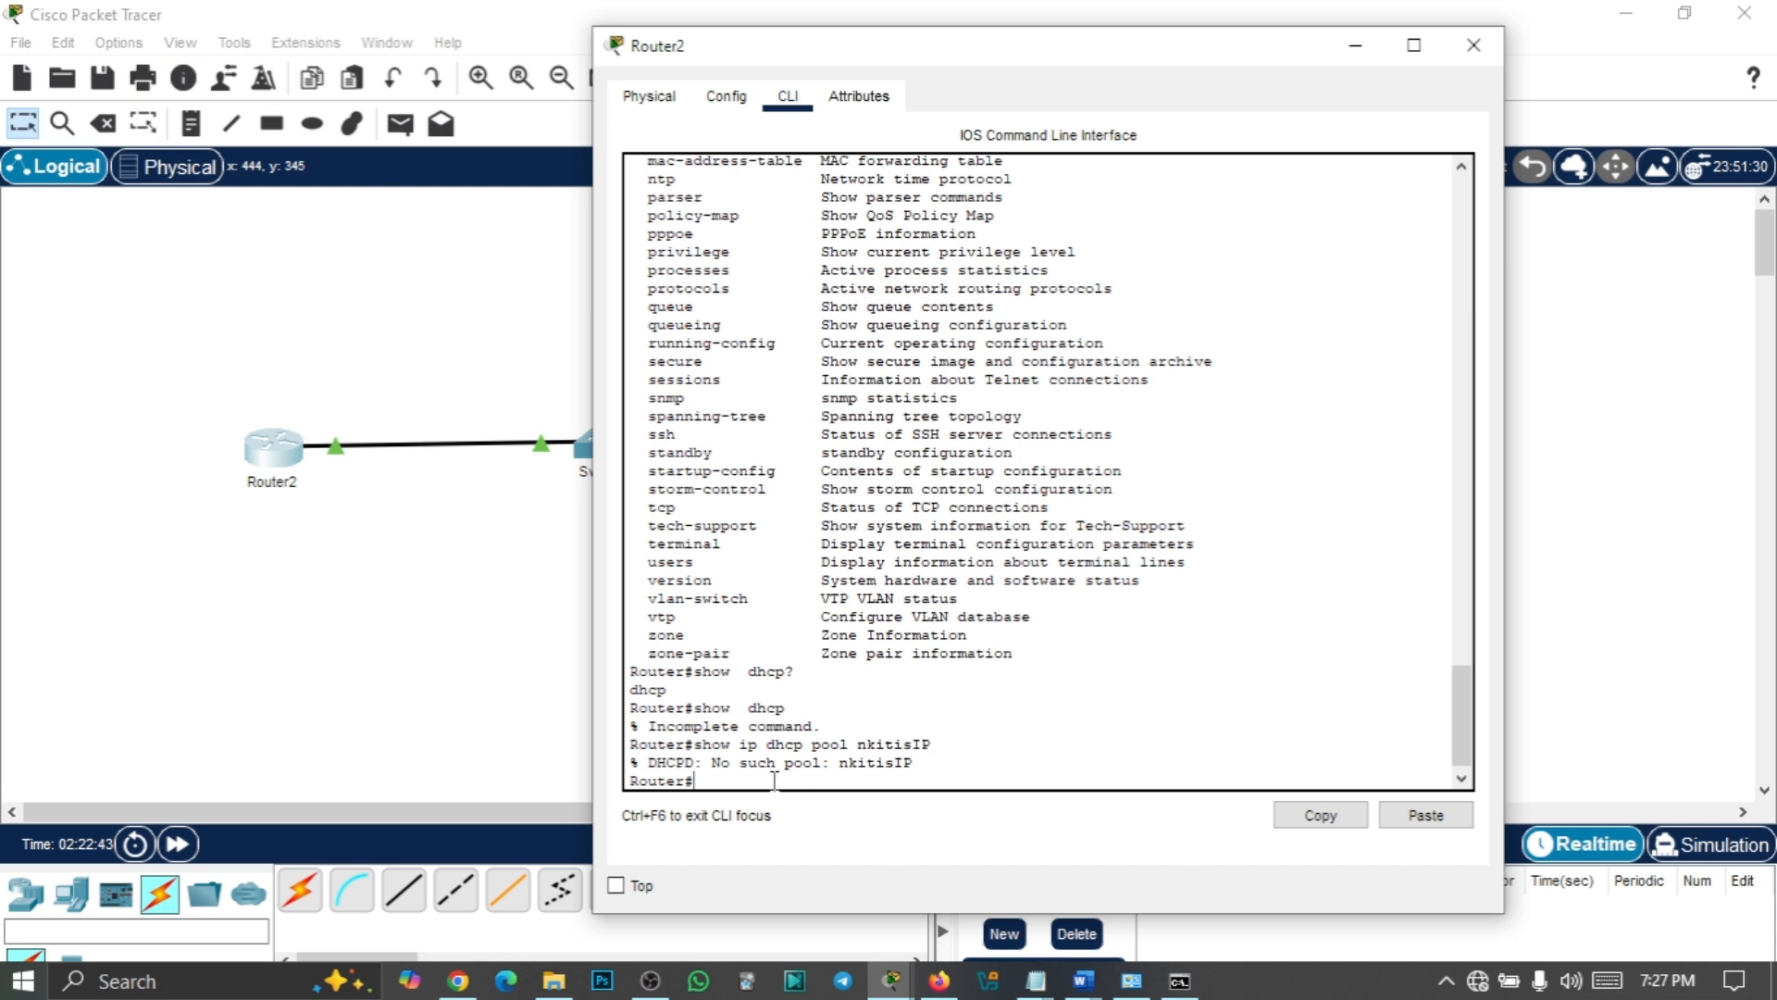
key("Up")
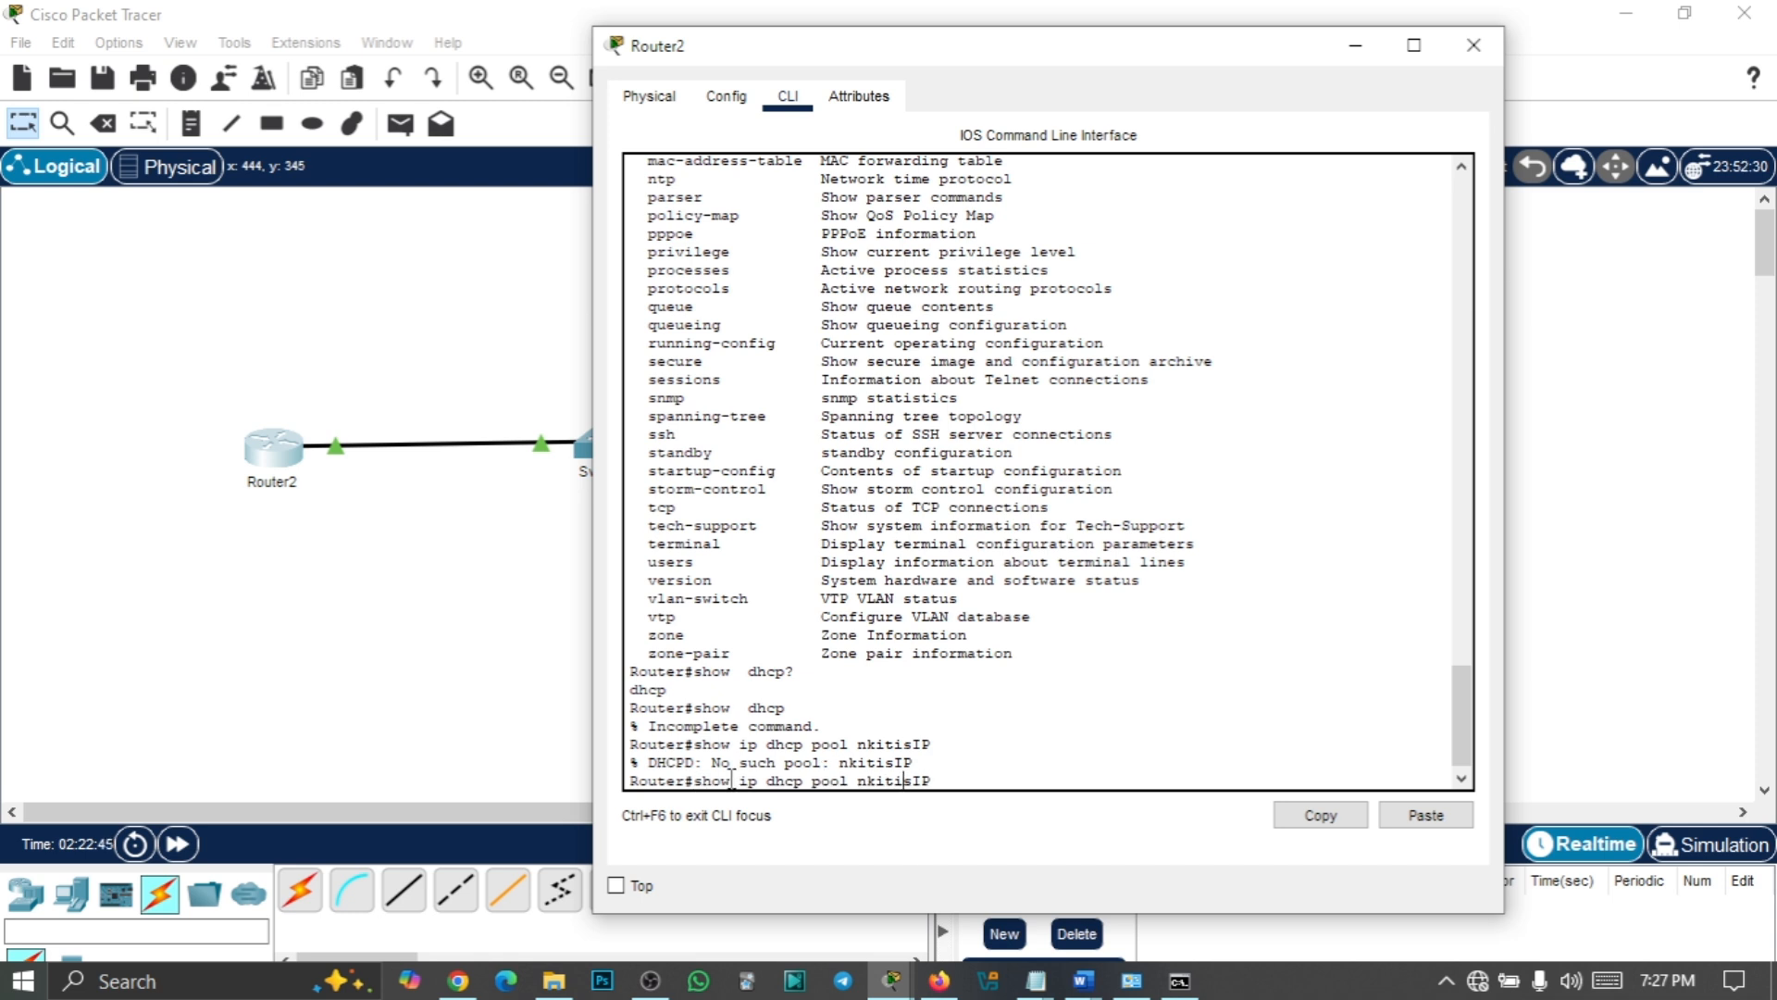
type("i")
key("Return")
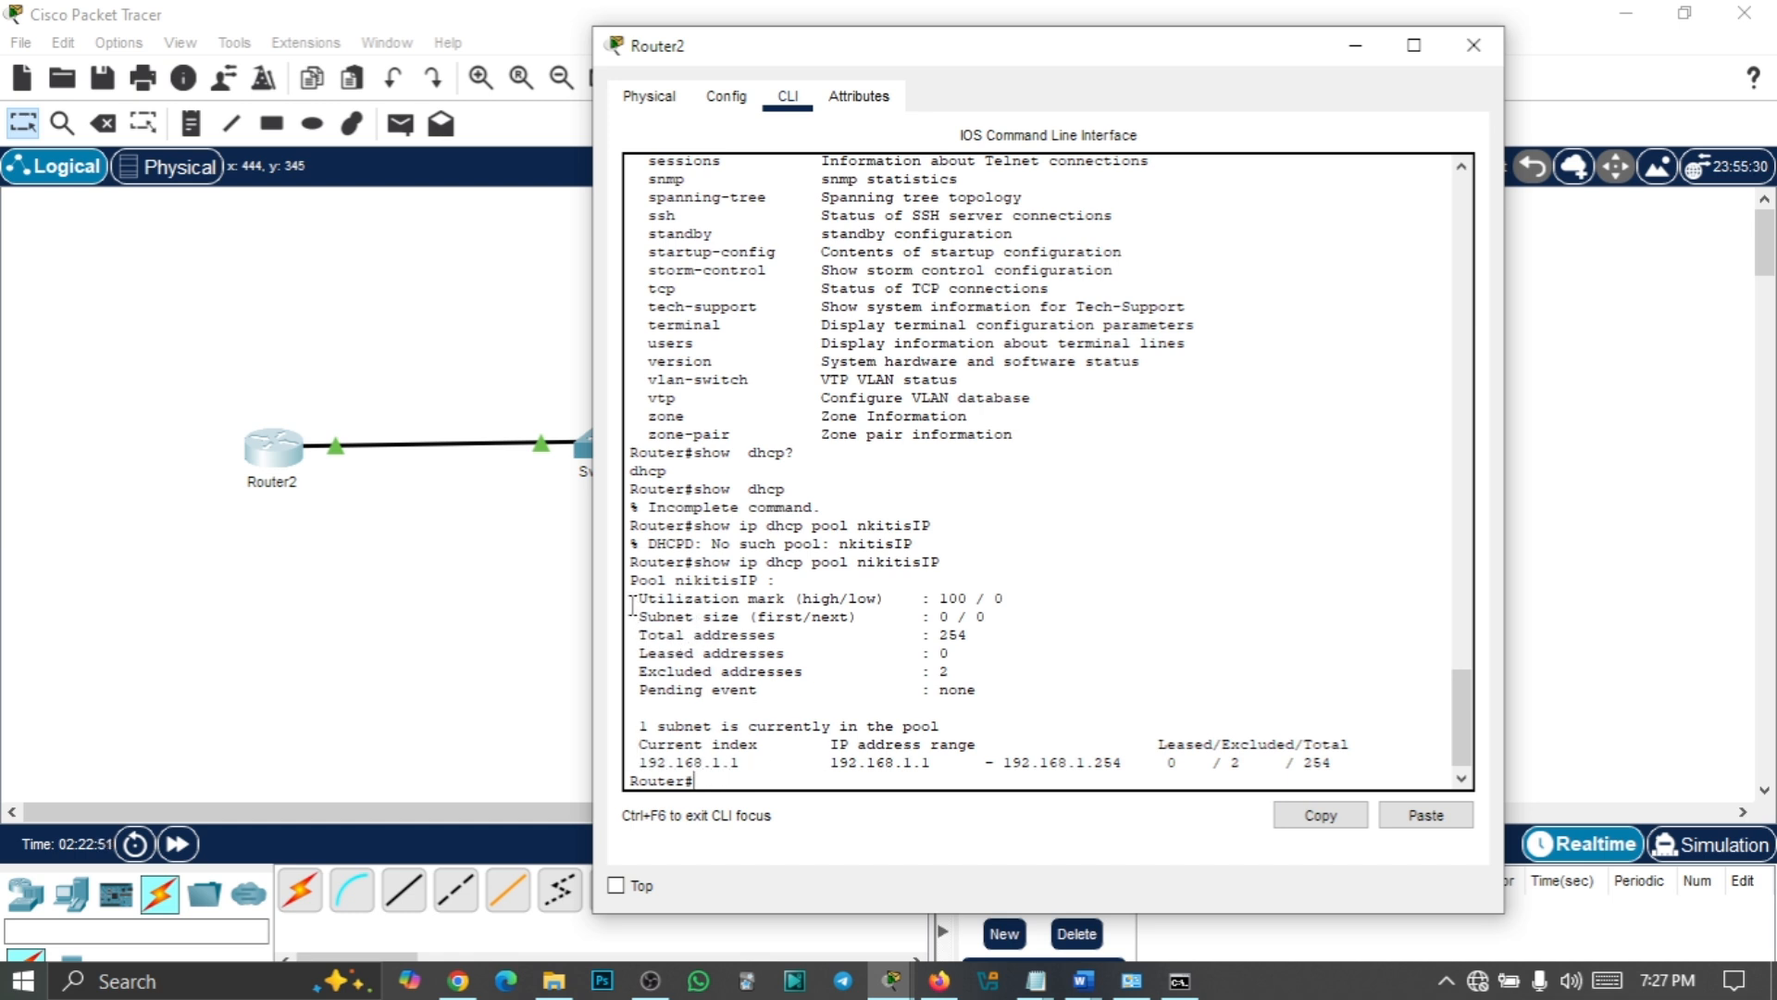
Examine the pool output, especially the IP address range and the leased, excluded and total addresses, and put the router window away
left_click_drag(632, 597, 1351, 762)
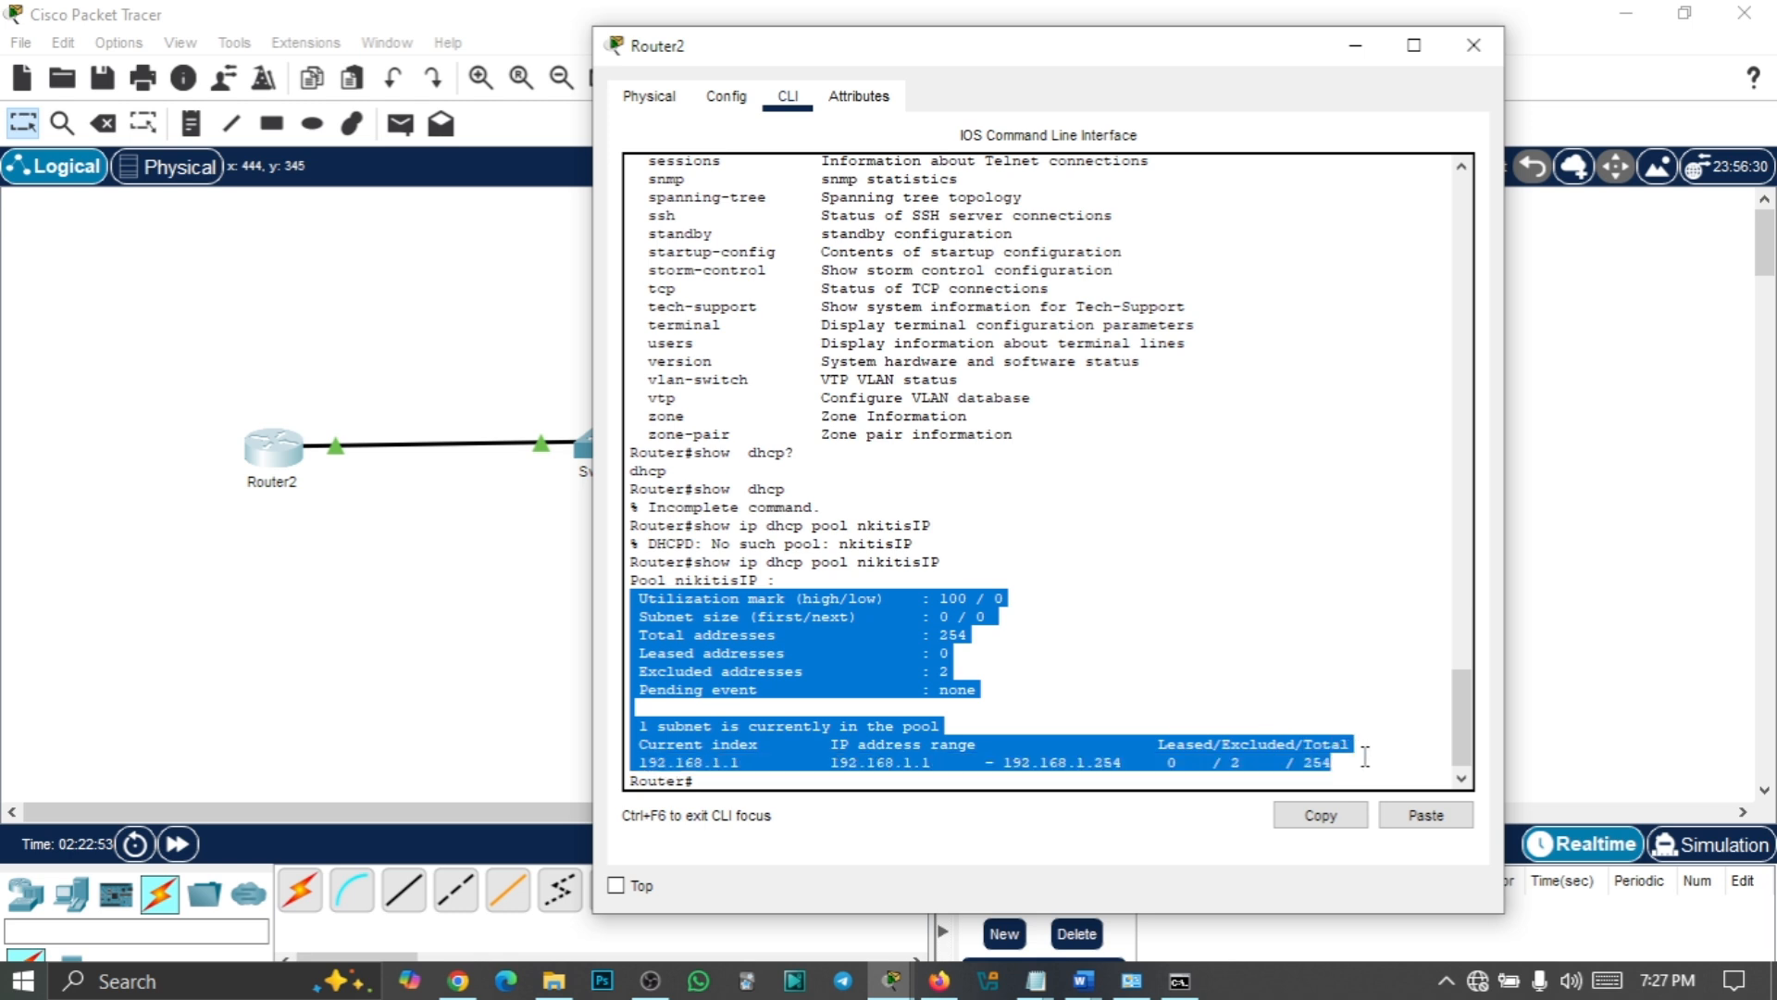
left_click(936, 762)
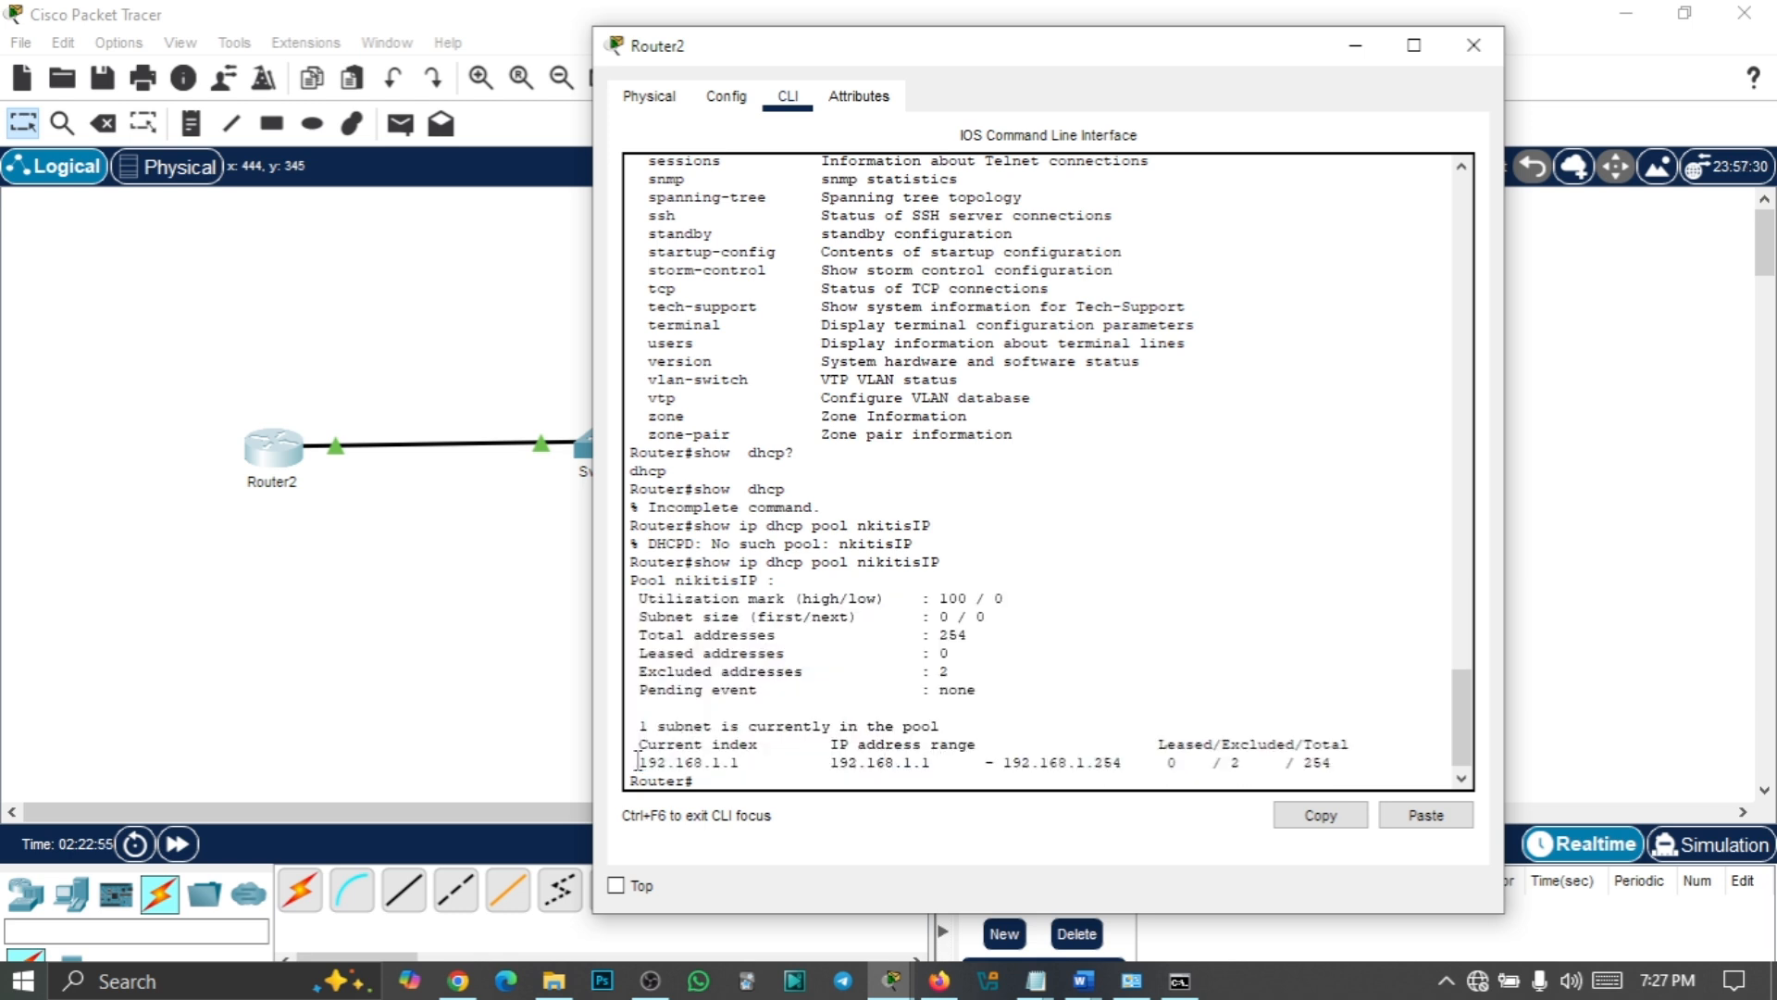
left_click_drag(638, 746, 1372, 728)
left_click(1372, 728)
left_click_drag(1252, 762, 1239, 752)
left_click_drag(823, 761, 1128, 764)
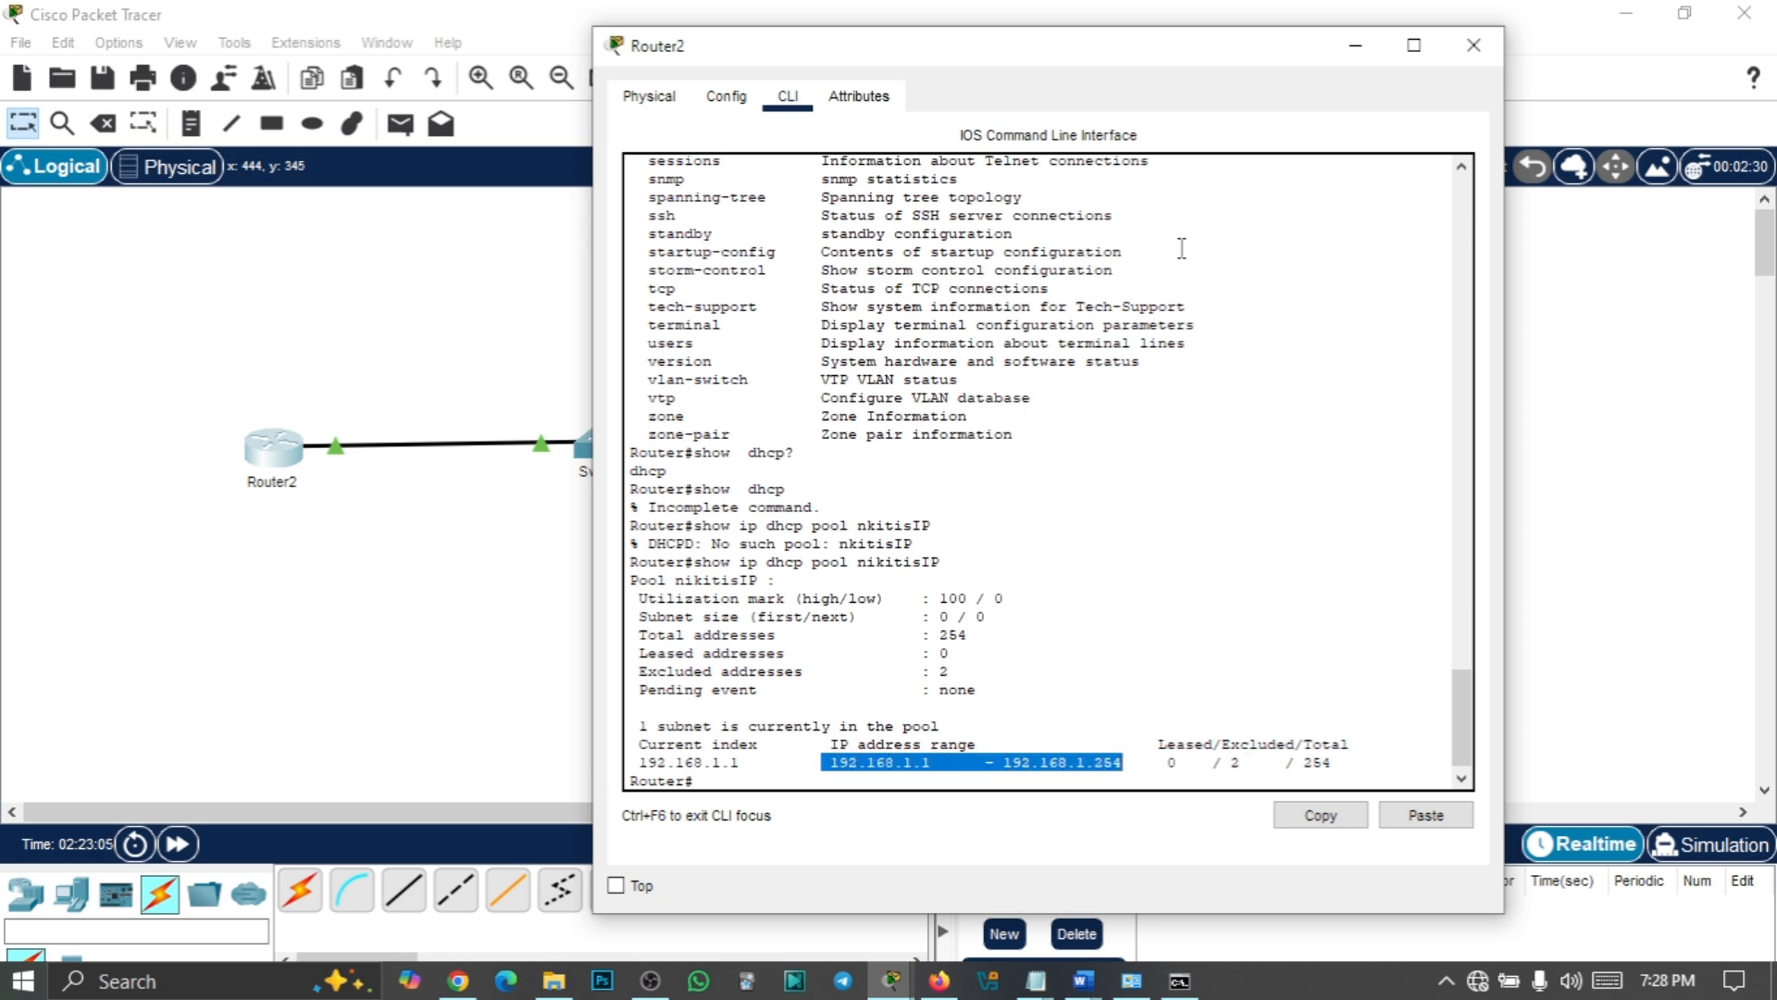
left_click(1355, 46)
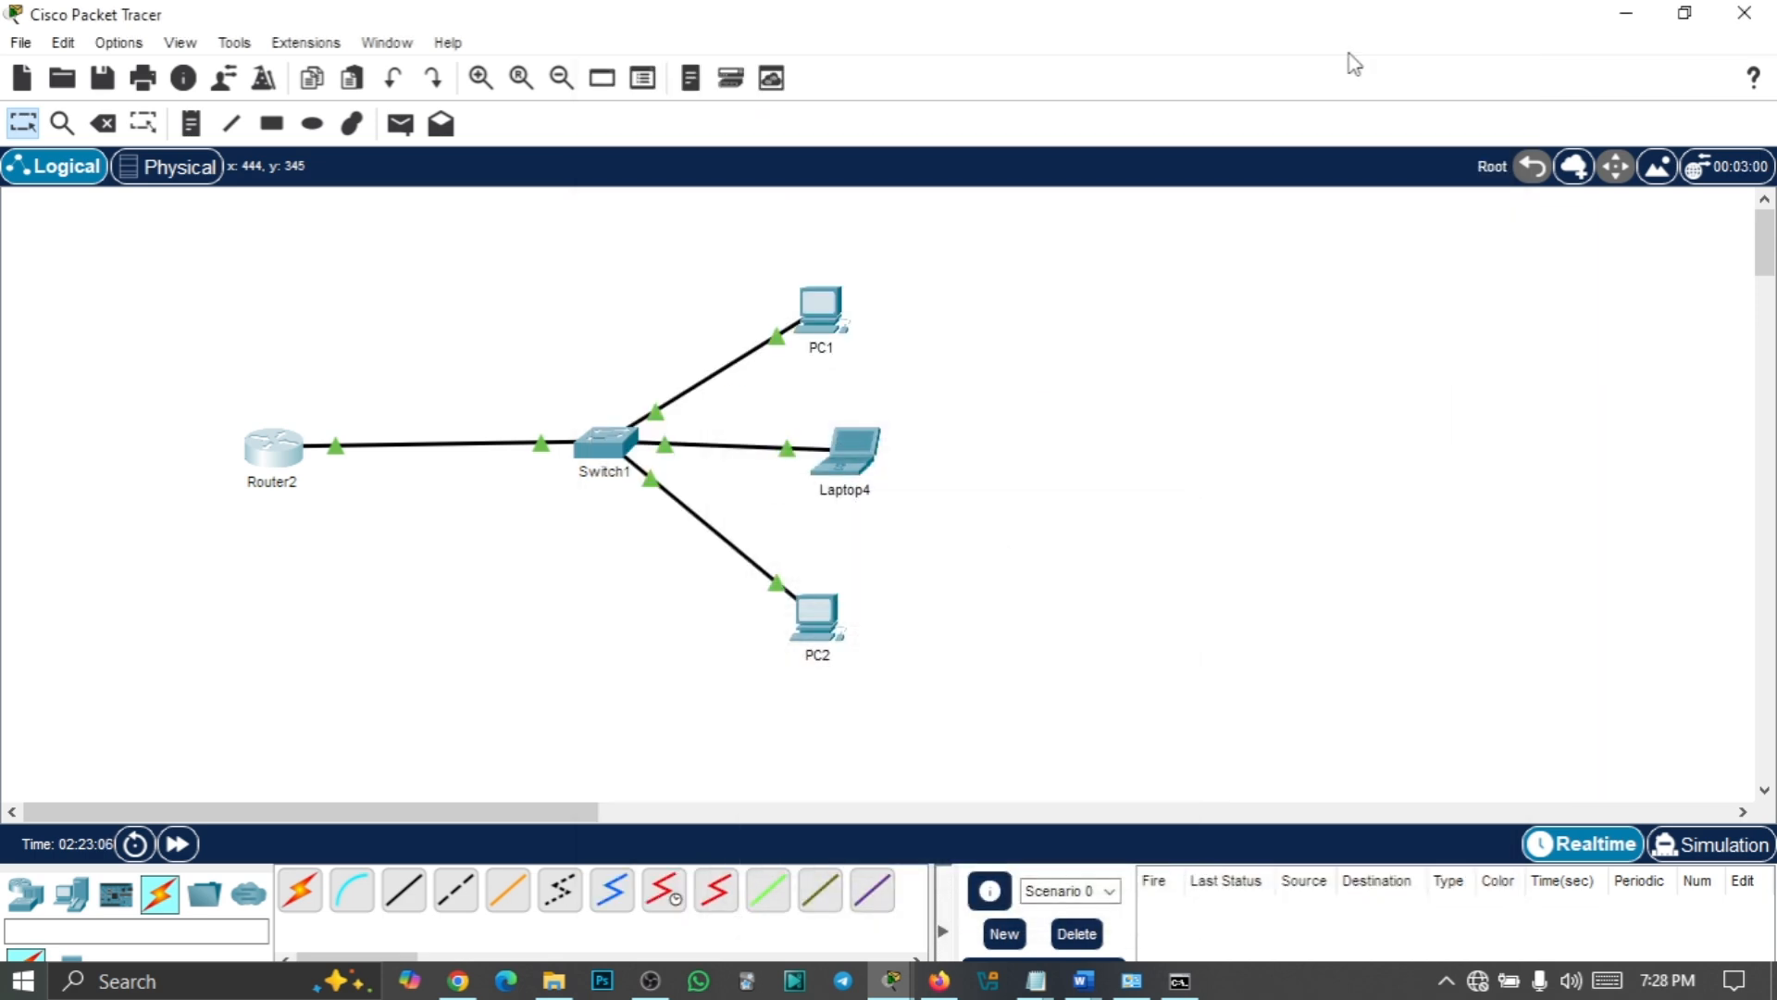
Switch PC1's IPv4 configuration from Static to DHCP and put its window away
left_click(827, 304)
left_click(563, 209)
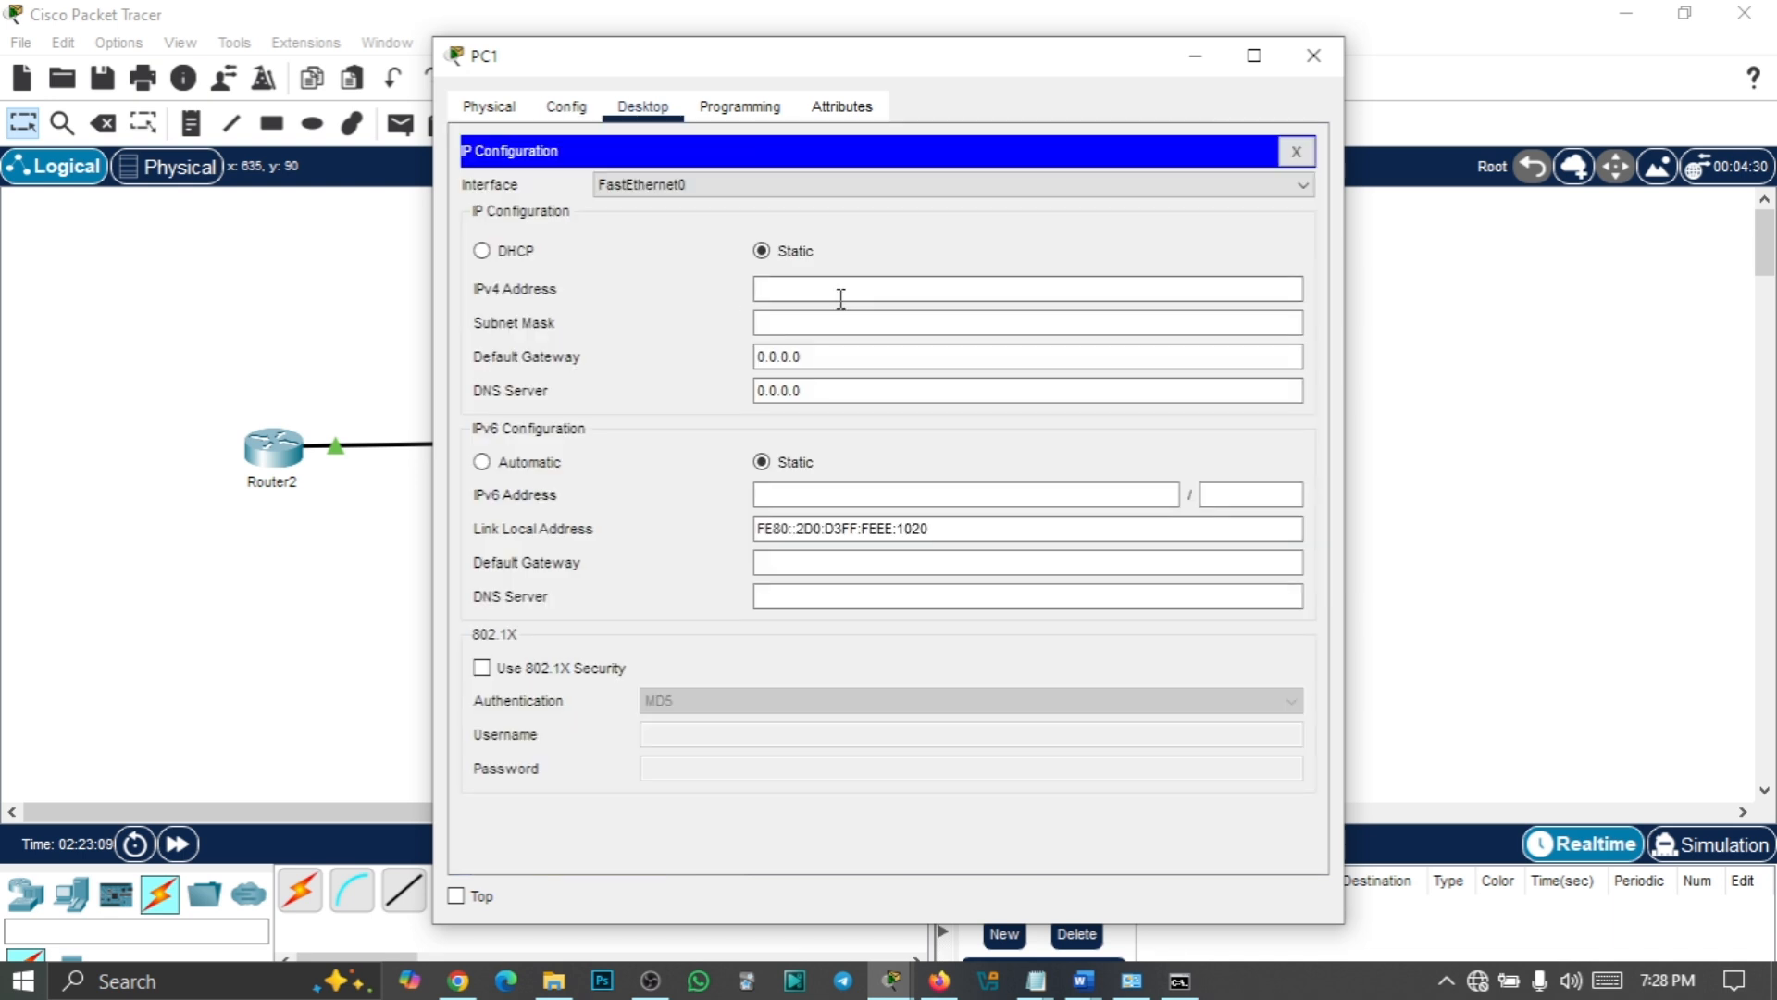
left_click(483, 251)
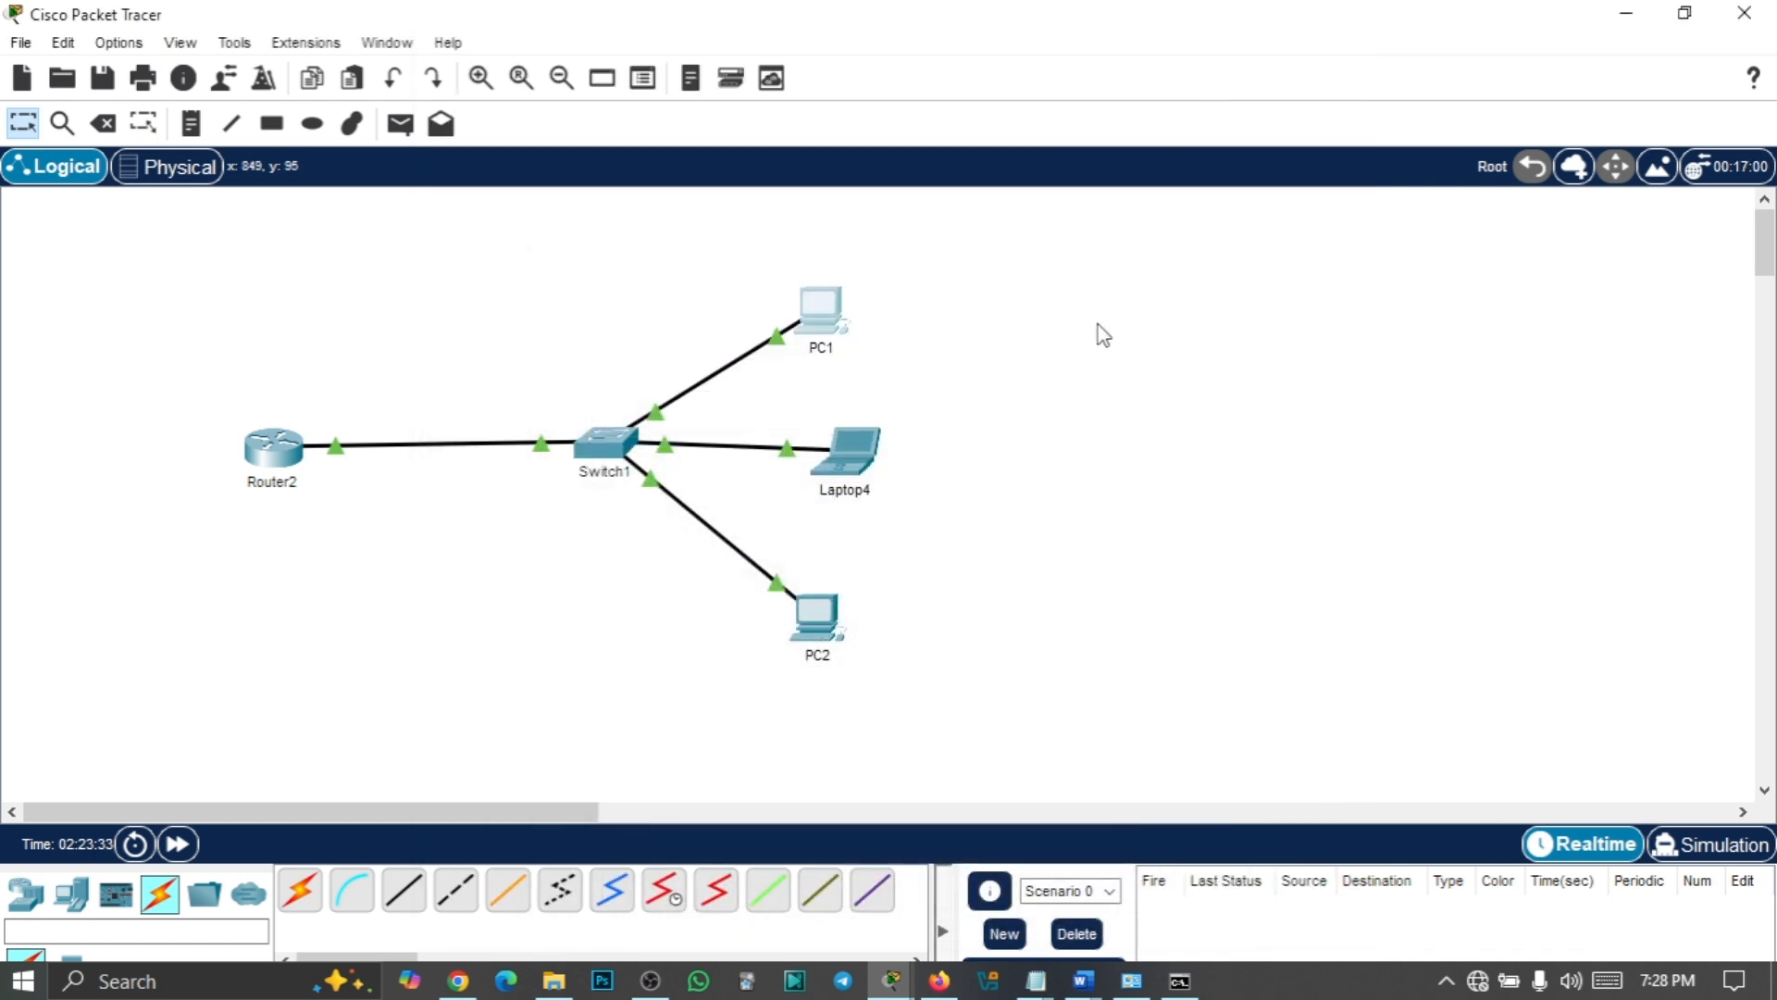
left_click(1195, 56)
Switch Laptop4's IPv4 configuration from Static to DHCP and close its window
left_click(848, 448)
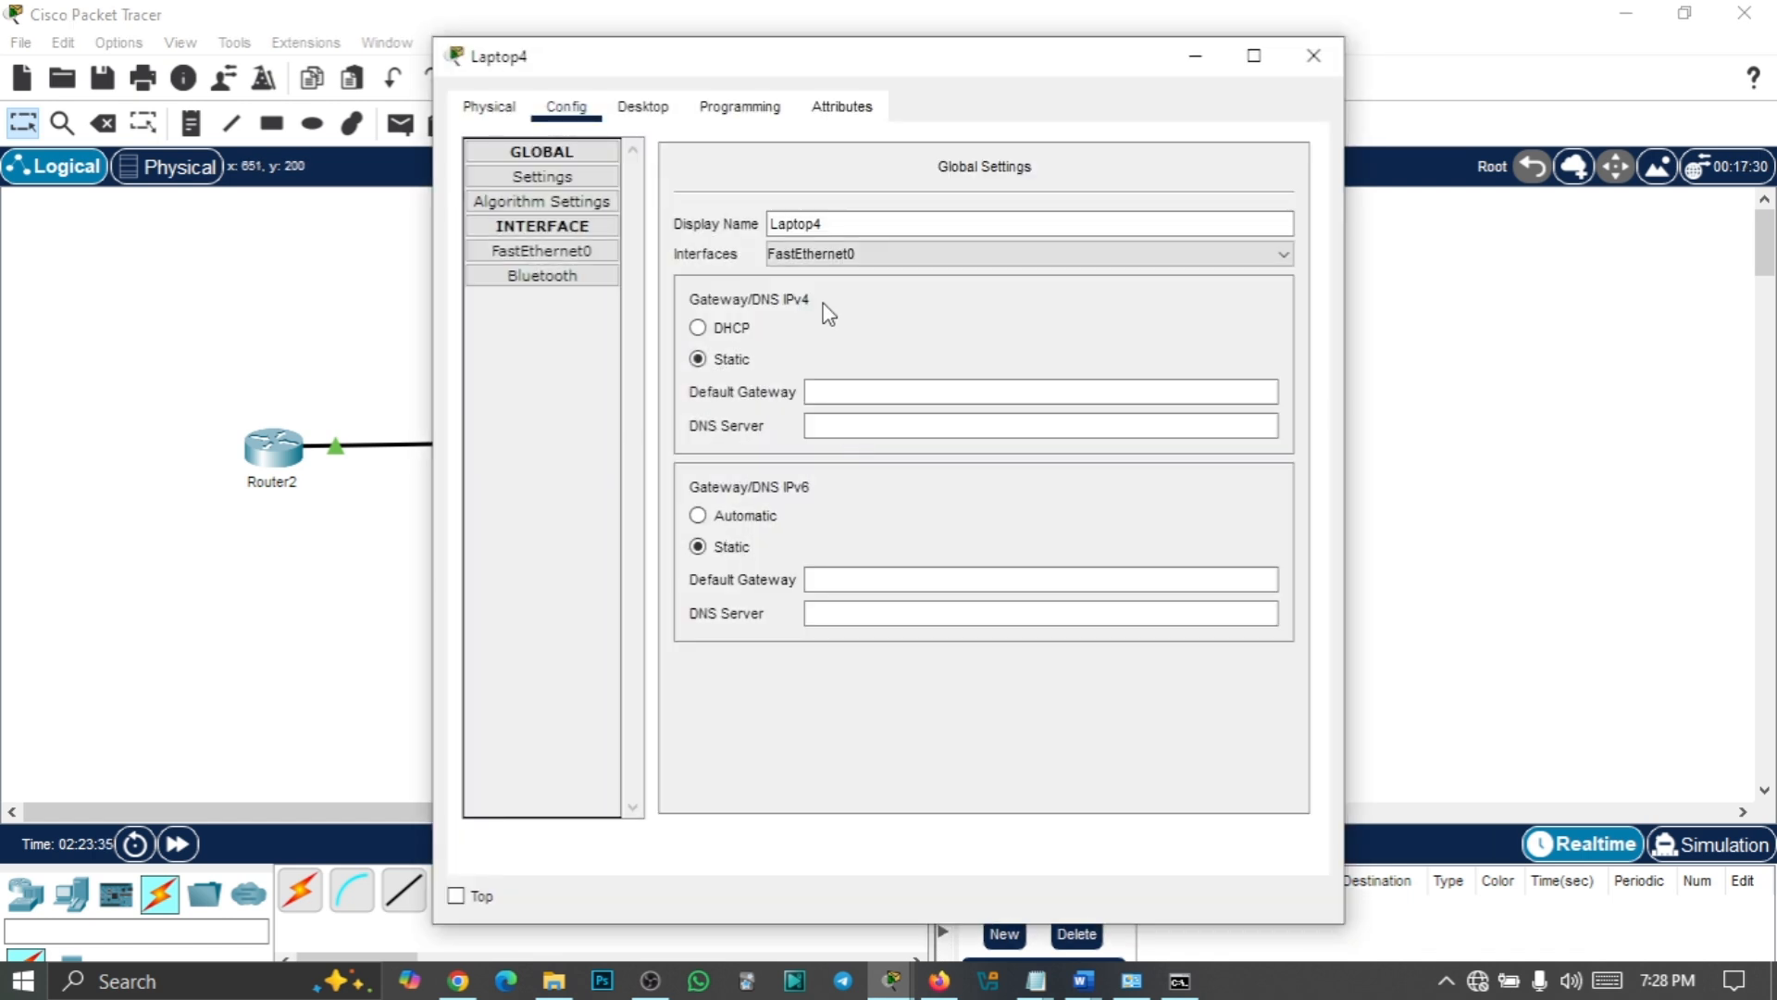
left_click(639, 108)
left_click(544, 220)
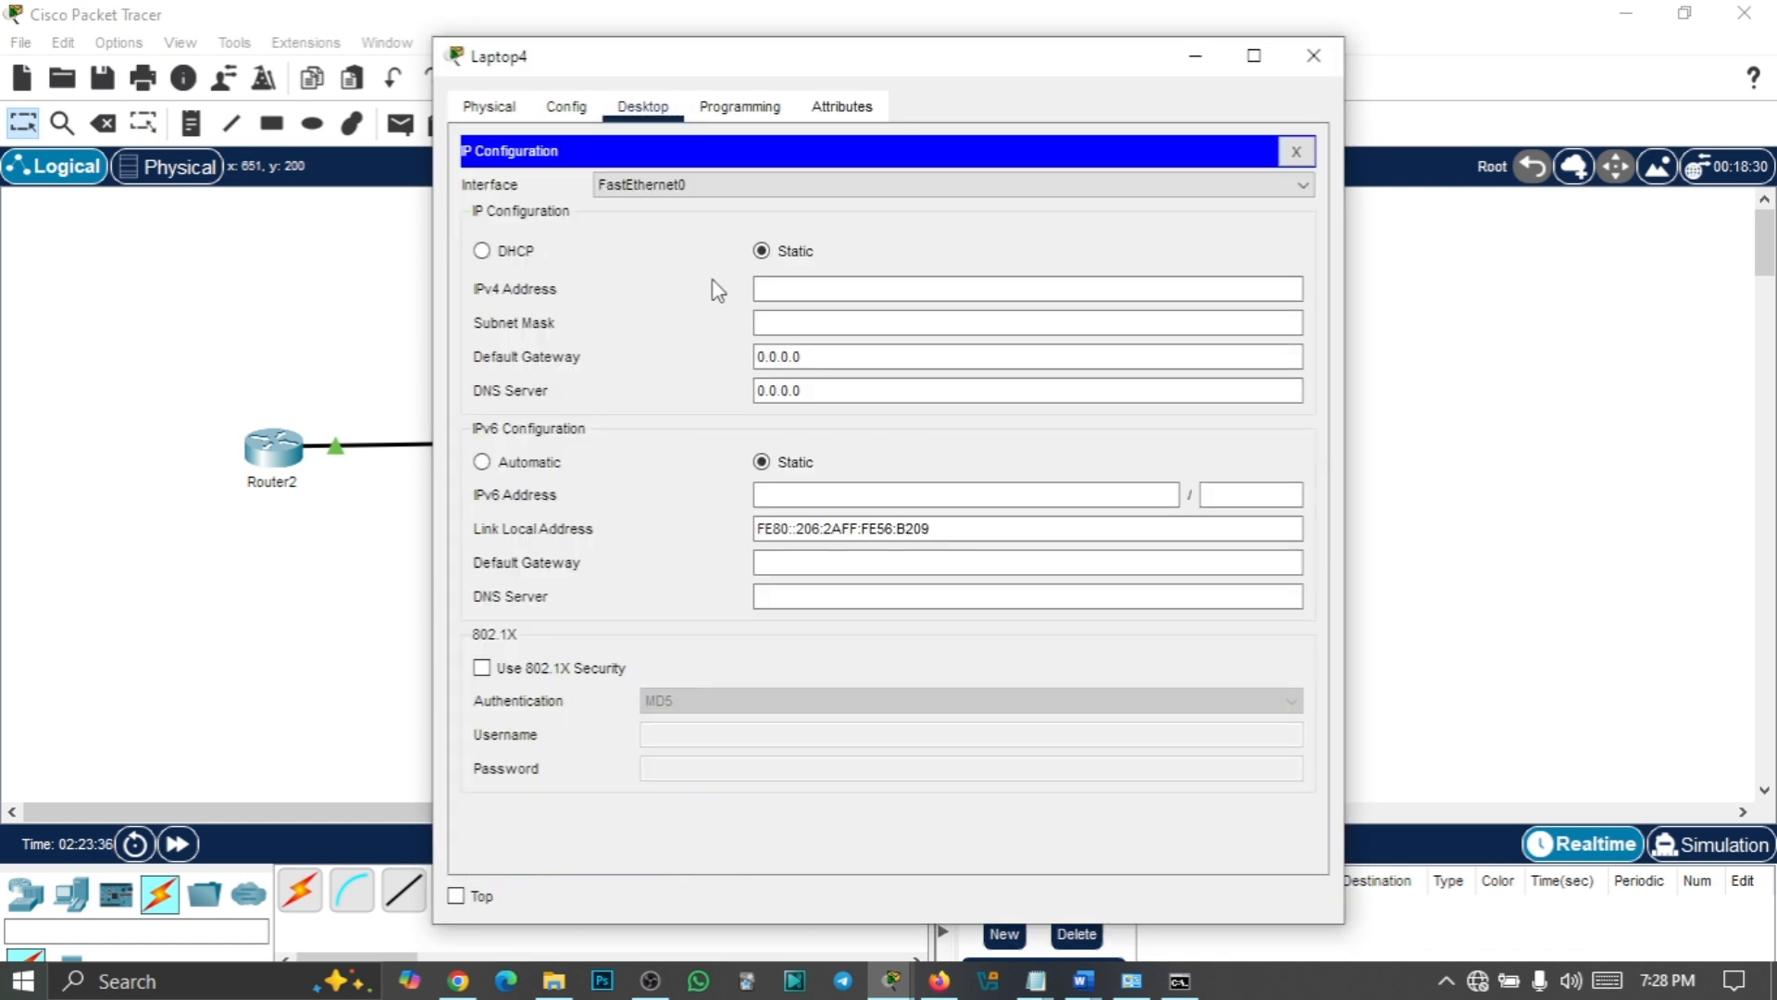
left_click(482, 251)
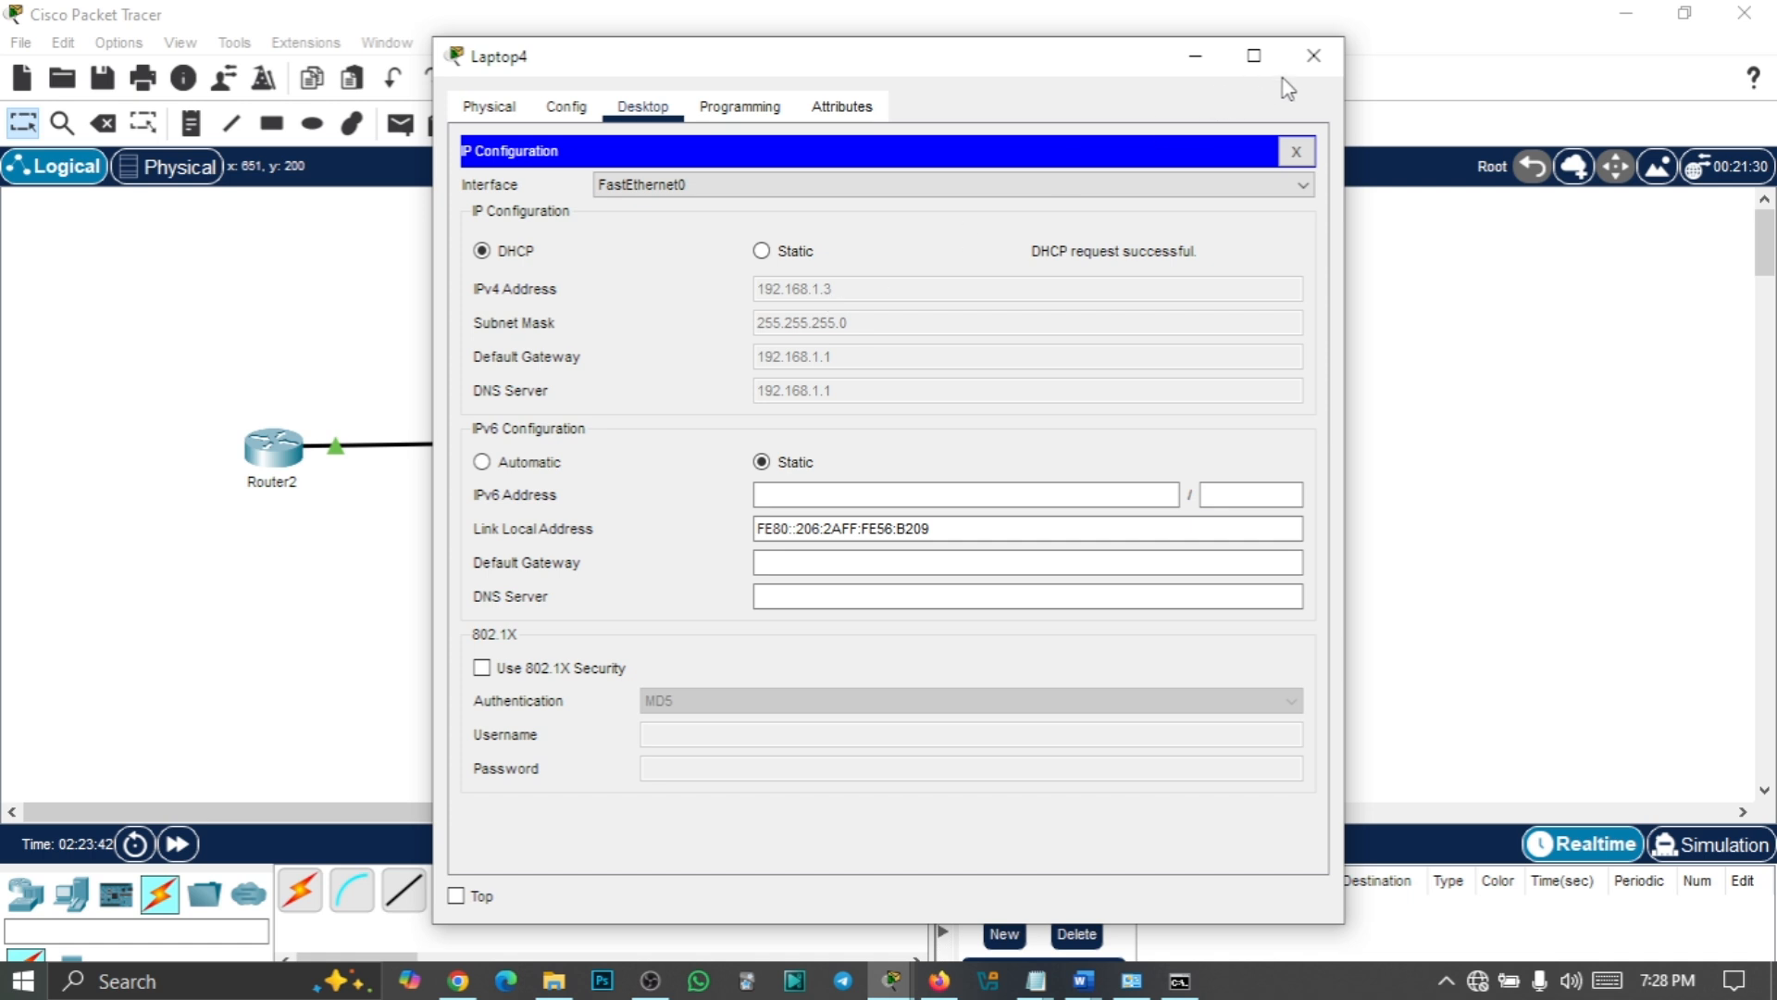
left_click(1314, 55)
Switch PC2's IPv4 configuration from Static to DHCP and close its window
left_click(837, 609)
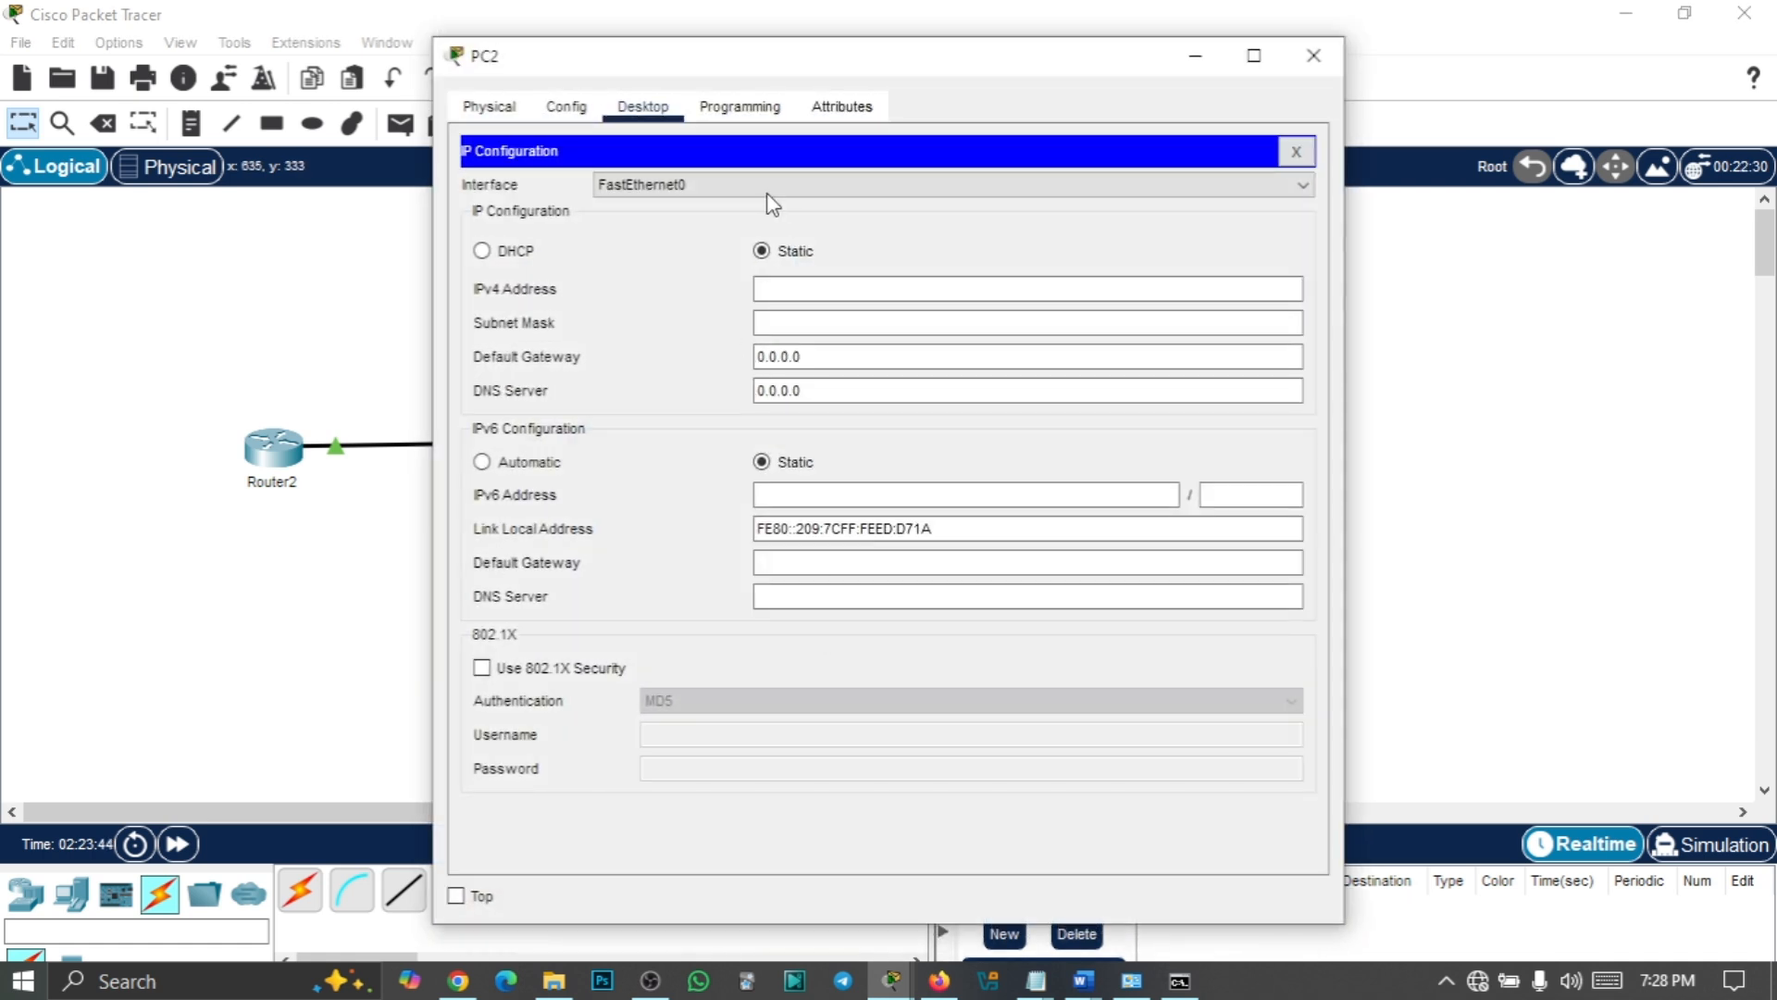
left_click(577, 111)
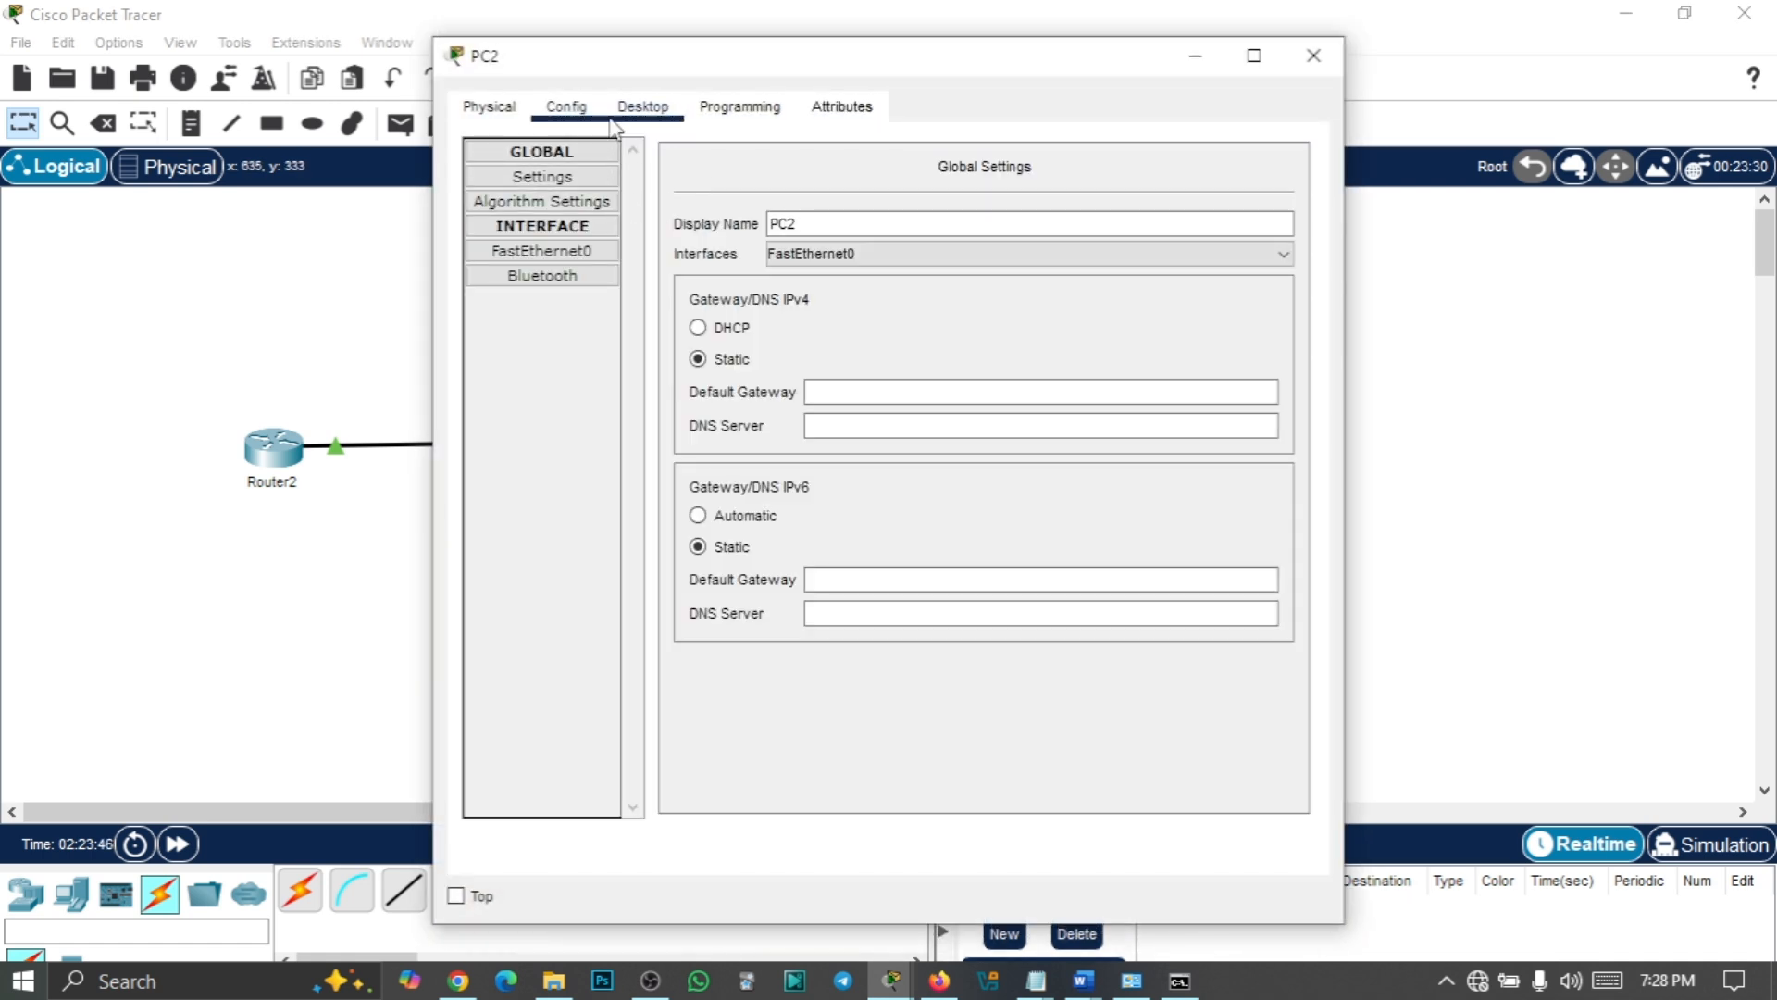
left_click(645, 111)
left_click(513, 251)
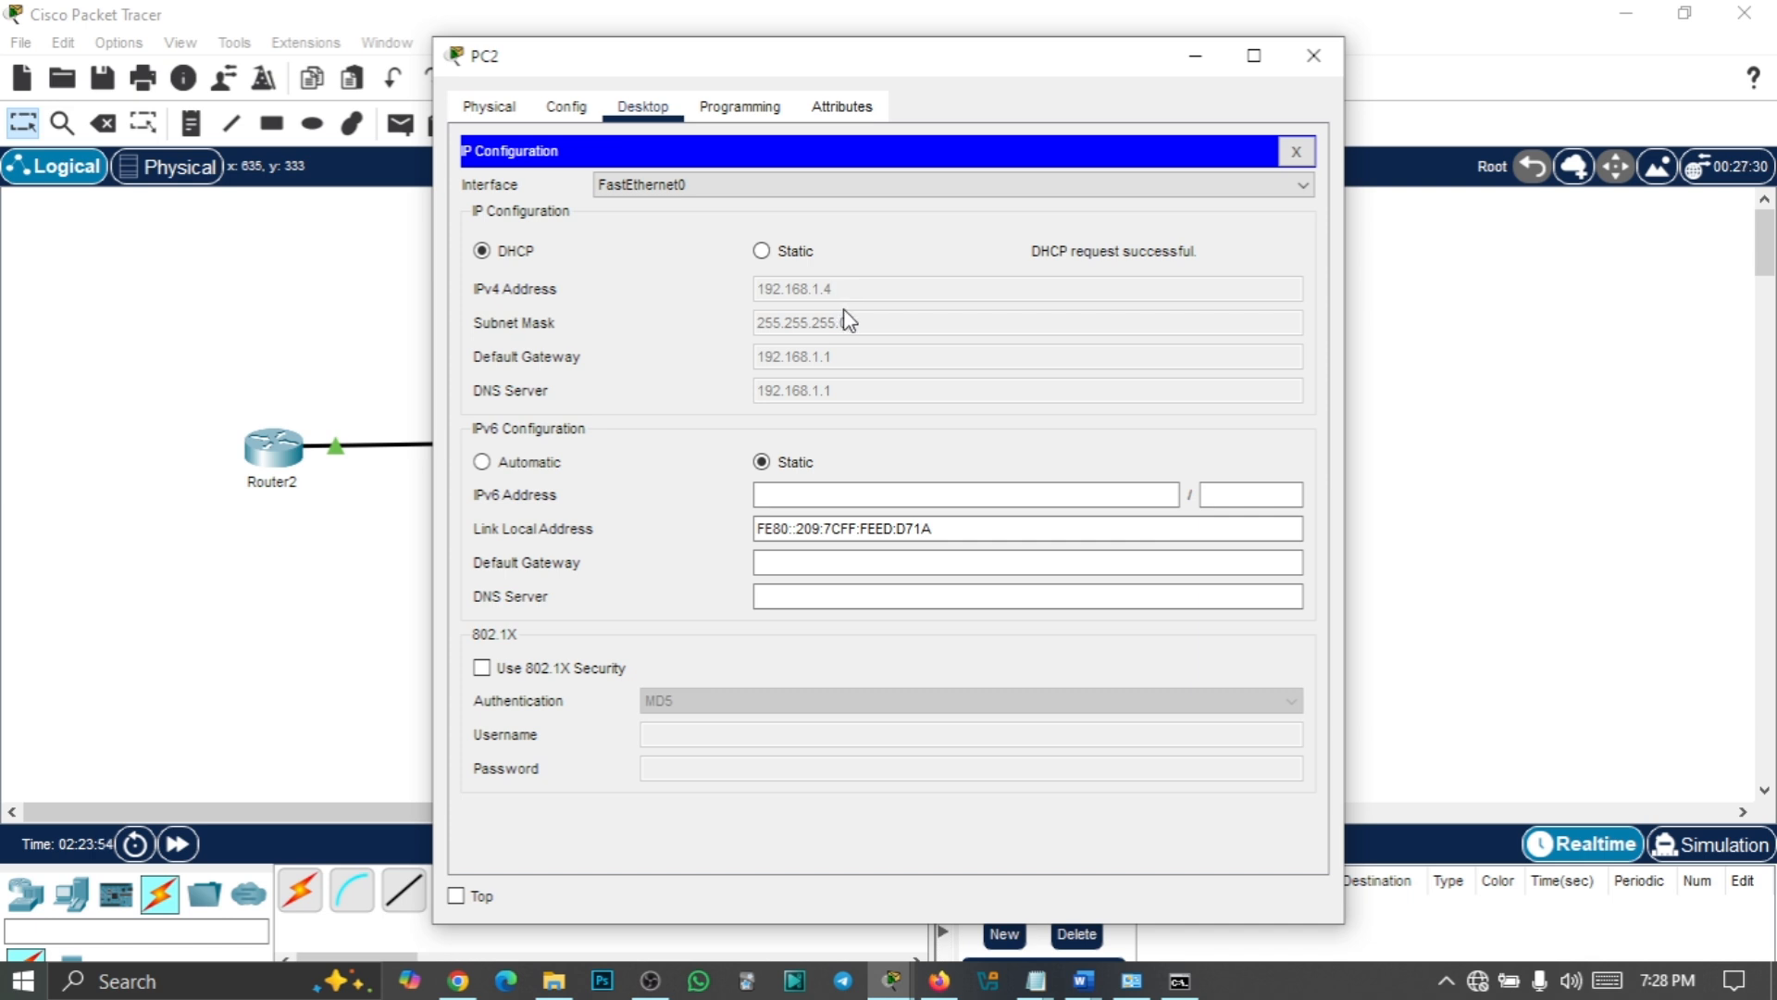
left_click(1313, 55)
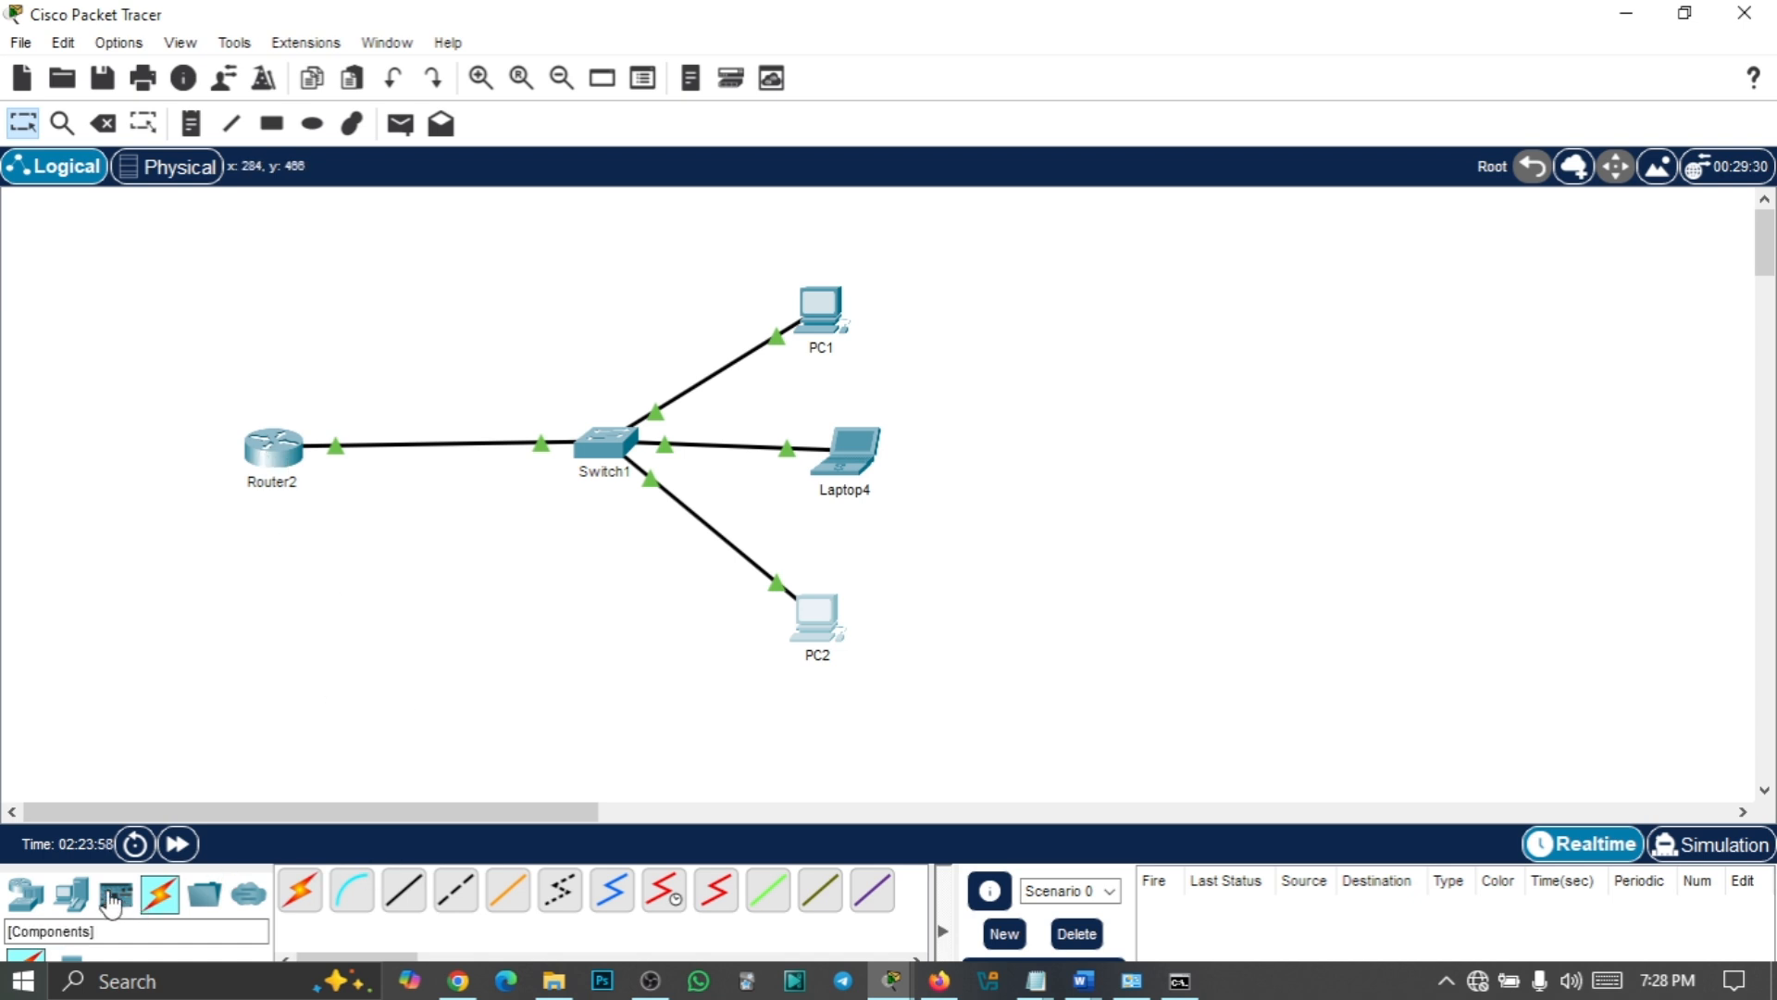
Add a generic server to the workspace, above and to the left of Router2
left_click(71, 893)
left_click(404, 889)
left_click(221, 546)
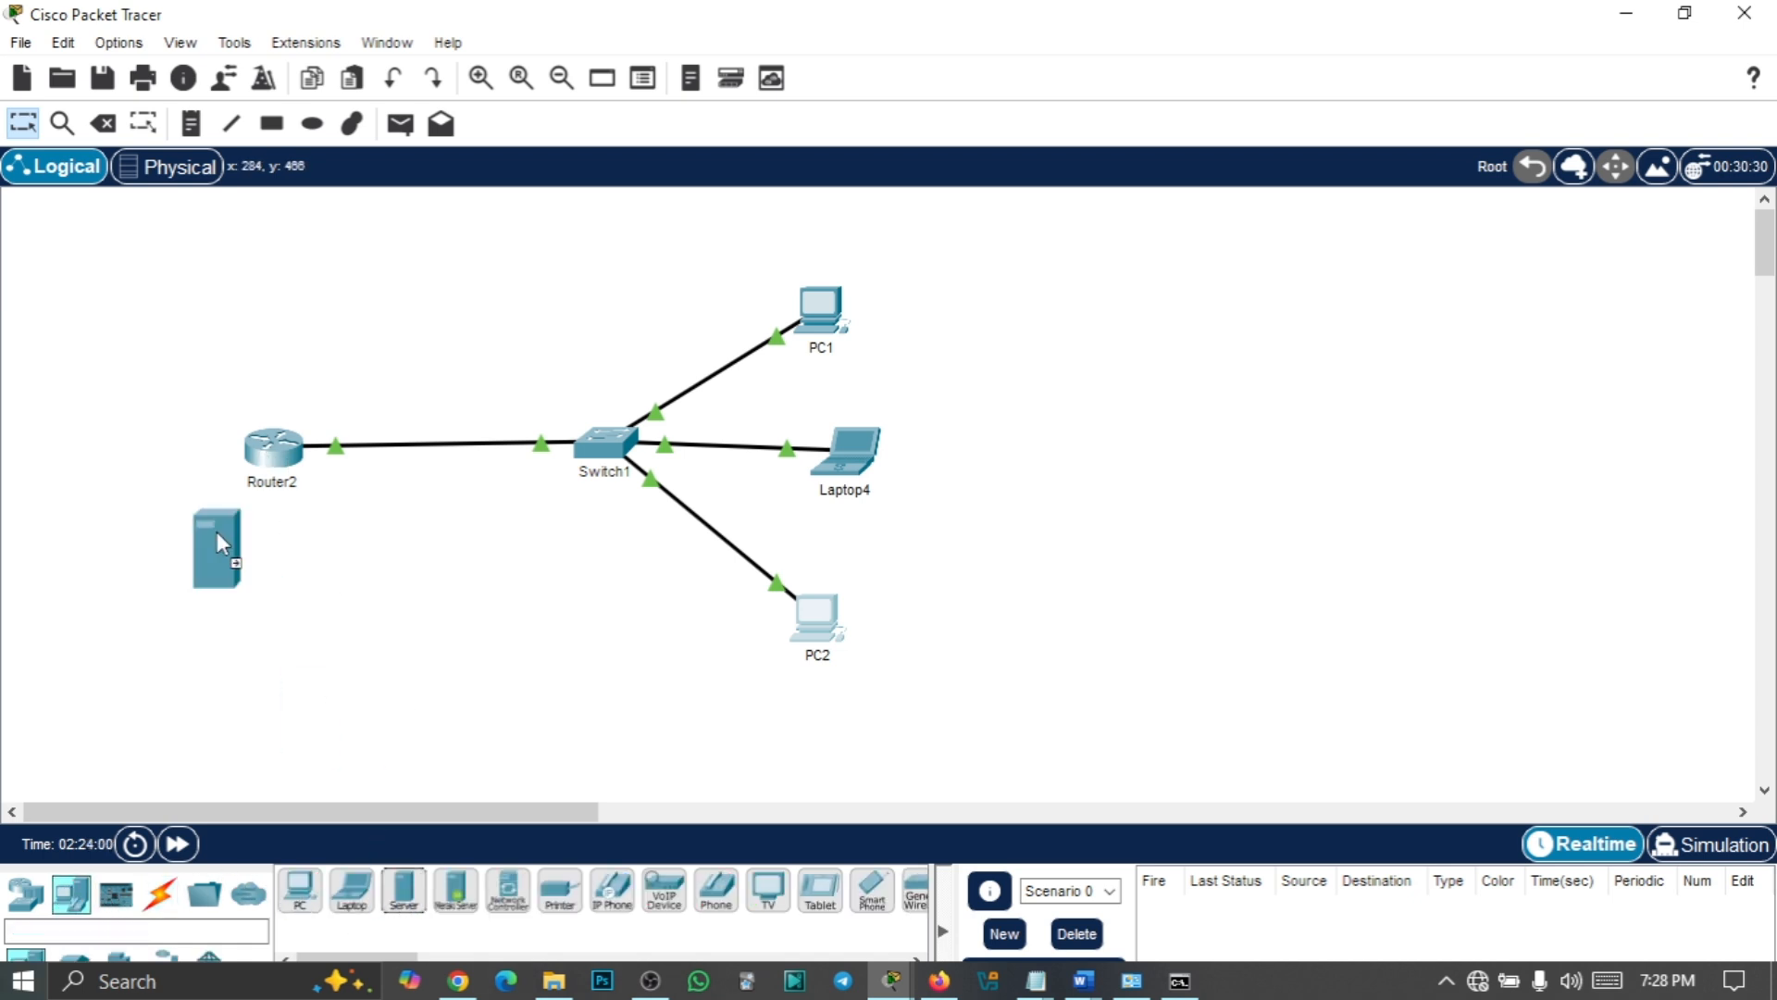
left_click_drag(221, 546, 153, 250)
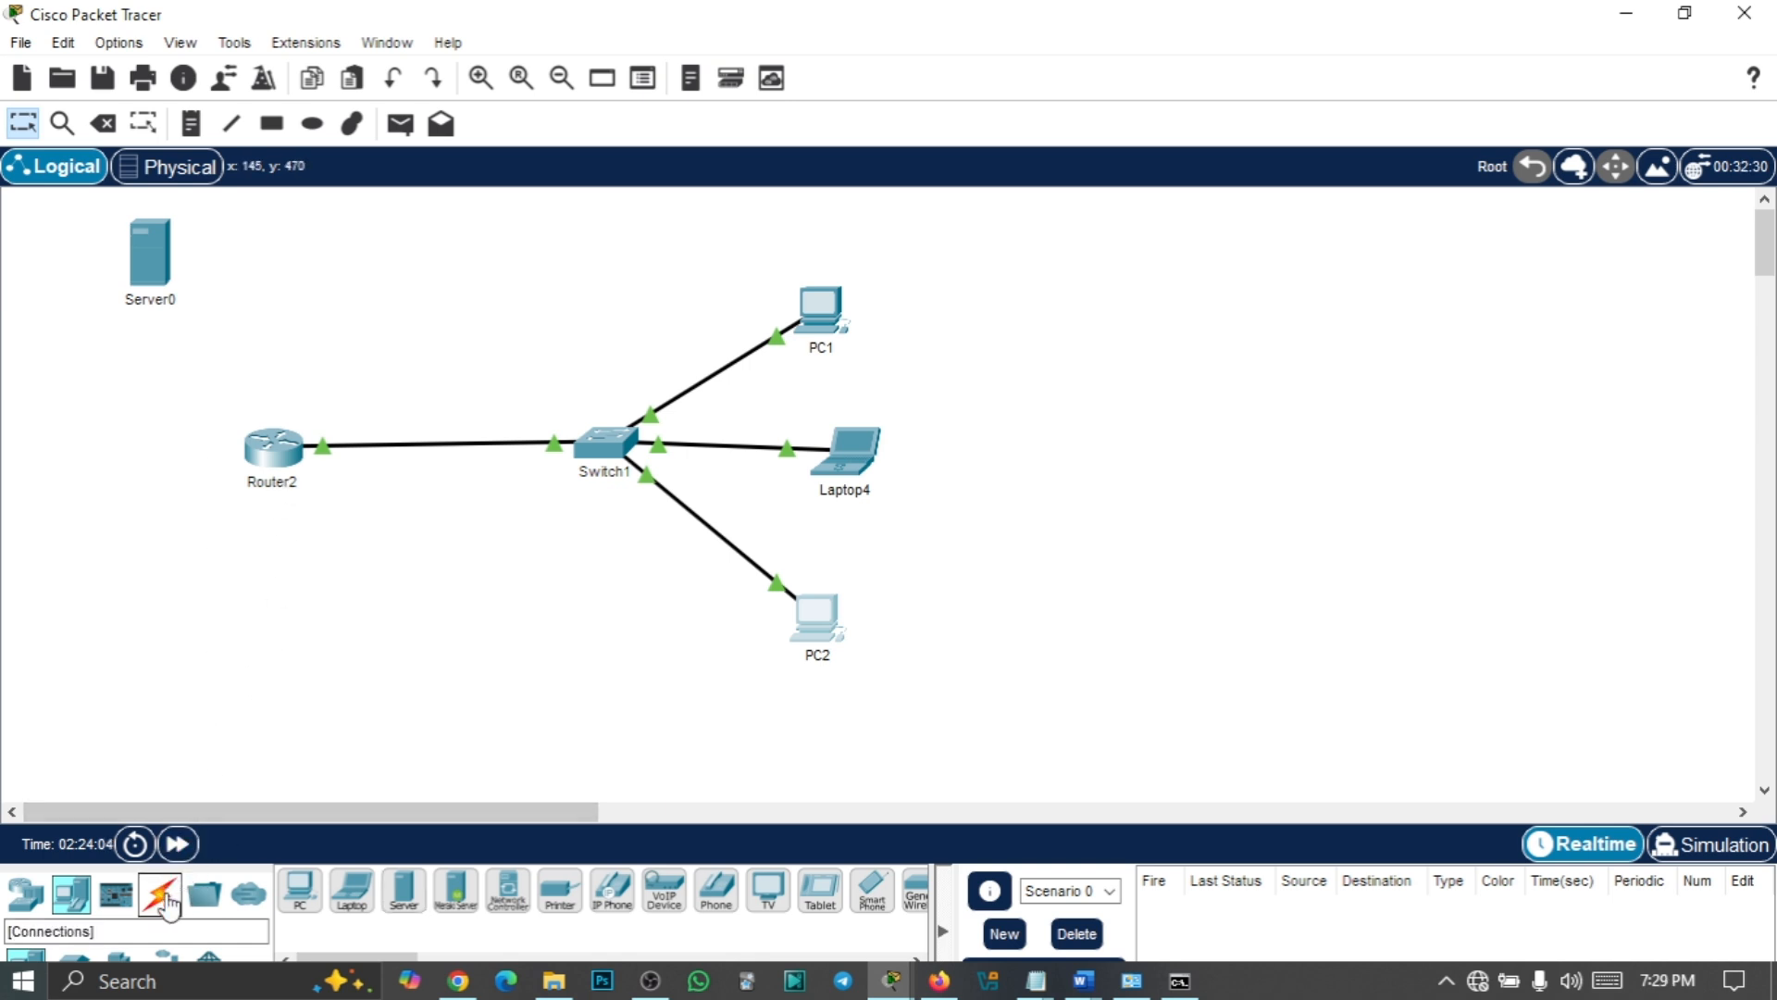
Connect Router2 to Server0 with an automatically chosen connection type
left_click(161, 895)
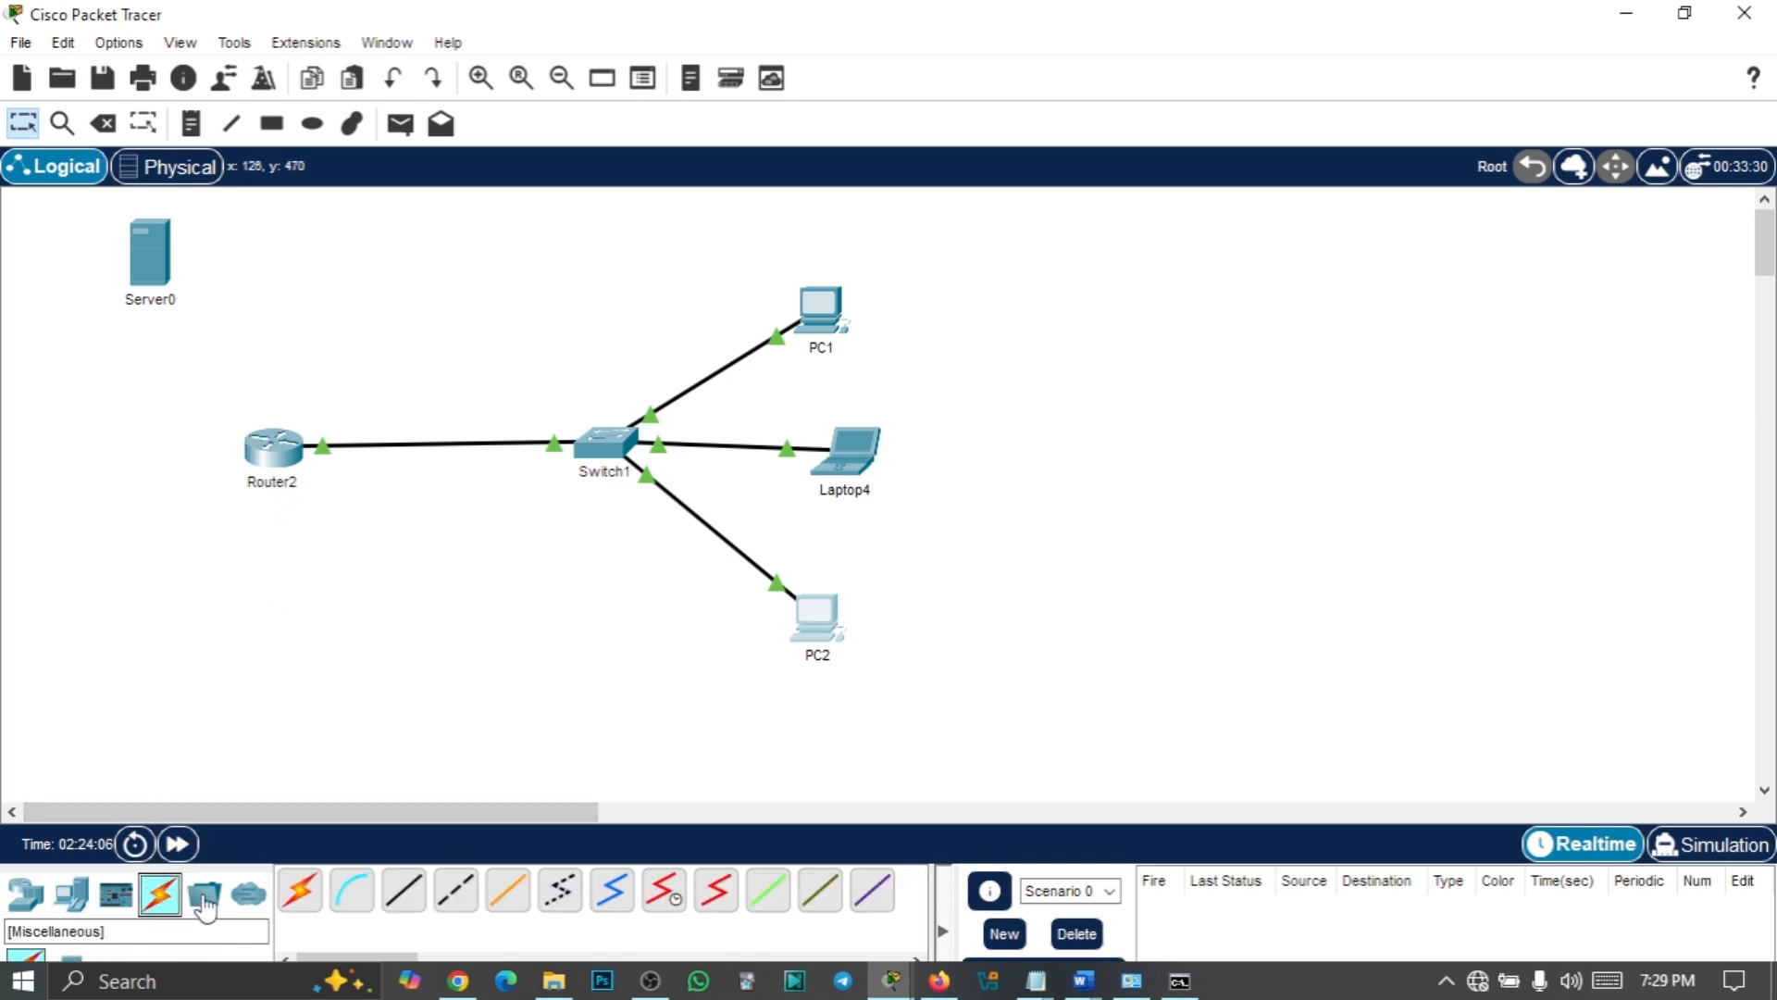
left_click(300, 890)
left_click(271, 446)
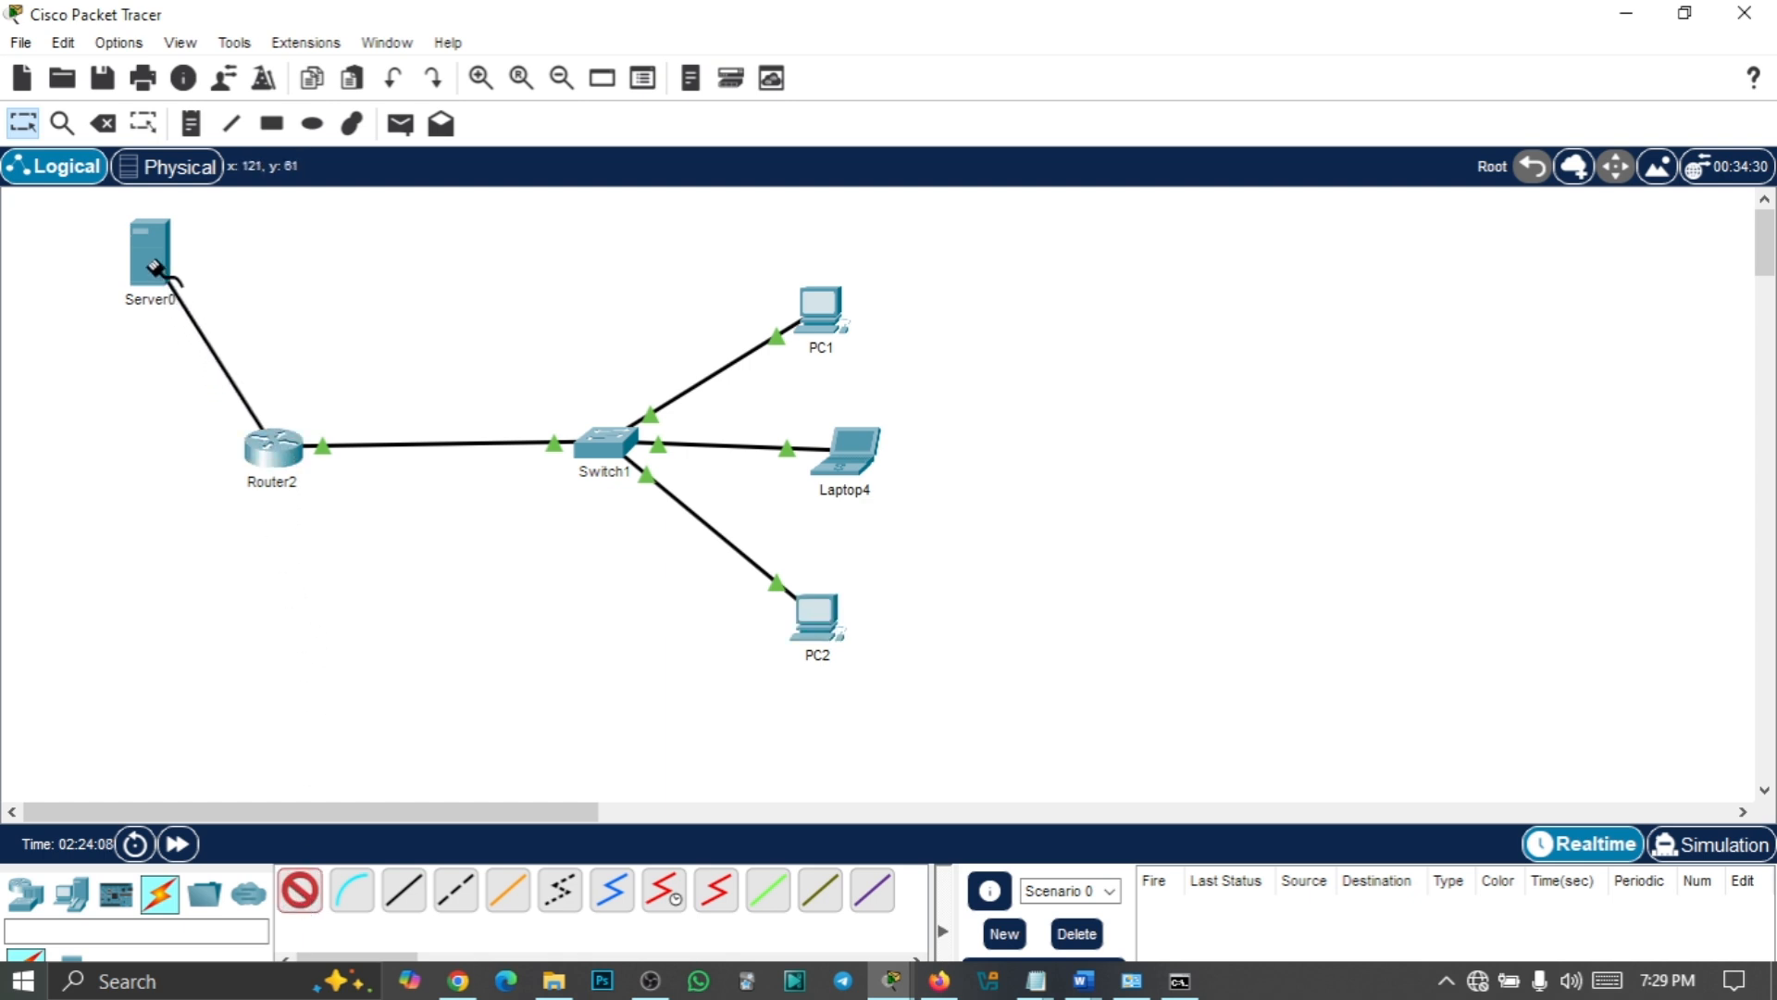
left_click(155, 268)
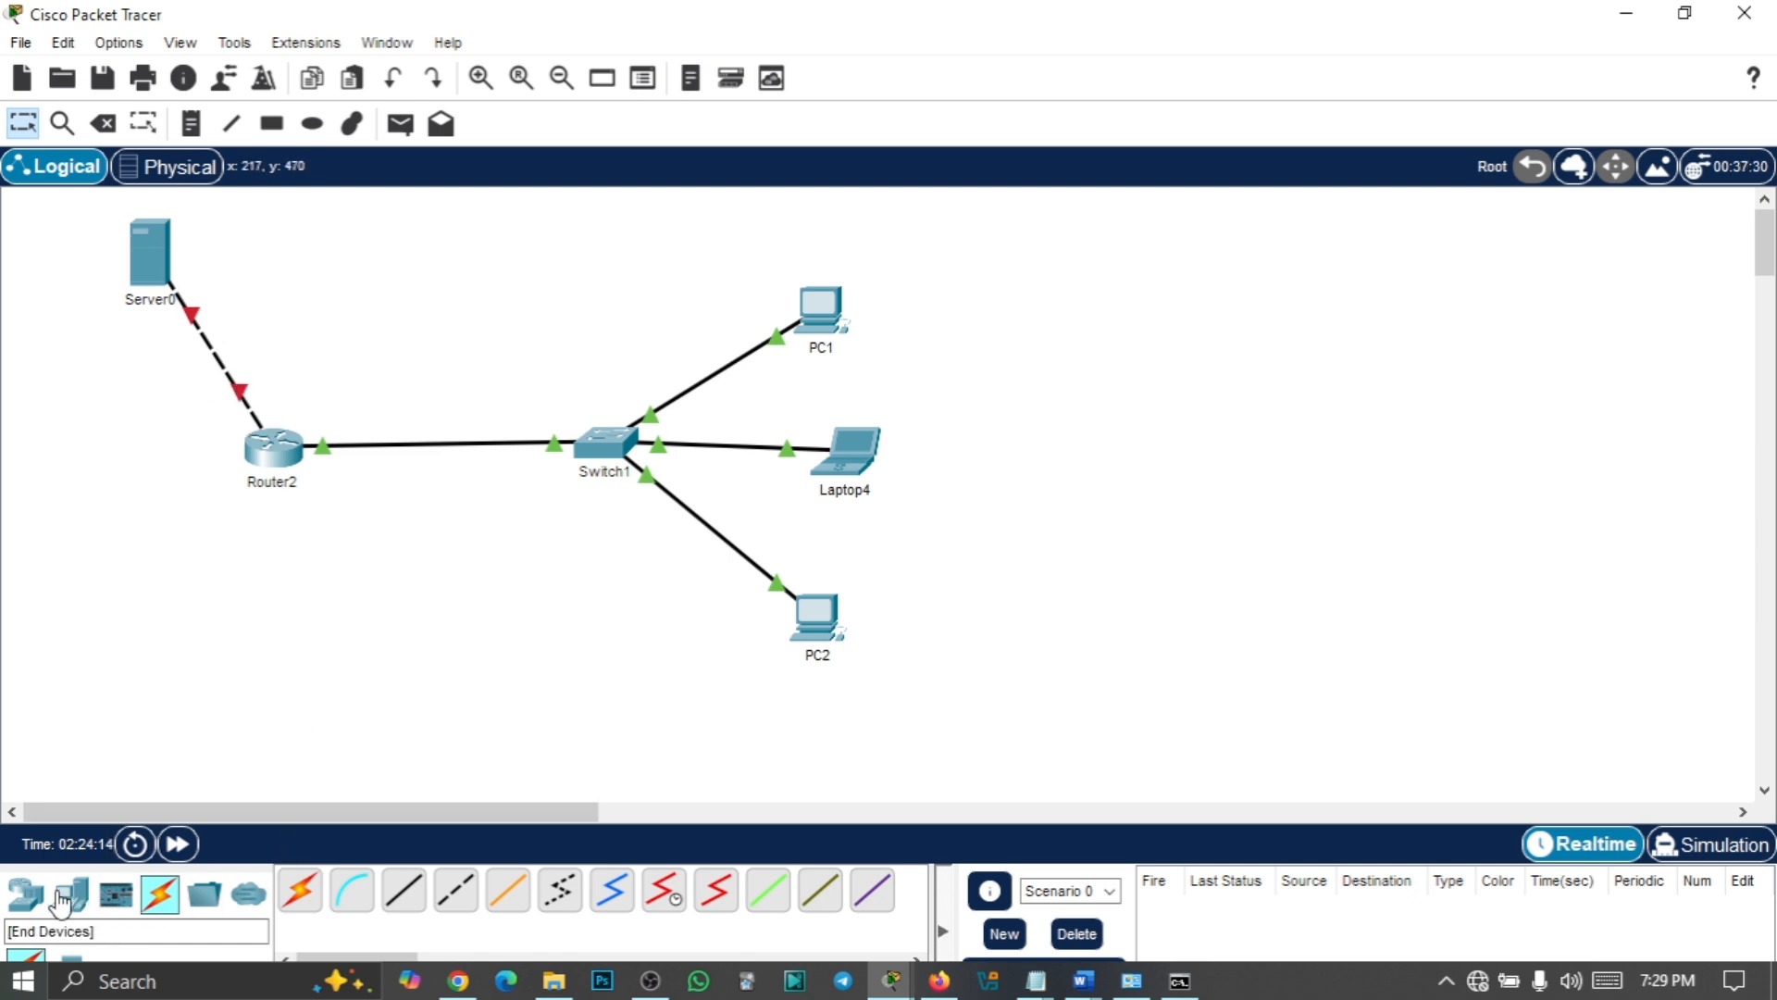
Add a Meraki server to the workspace above Switch1
left_click(26, 894)
left_click(73, 906)
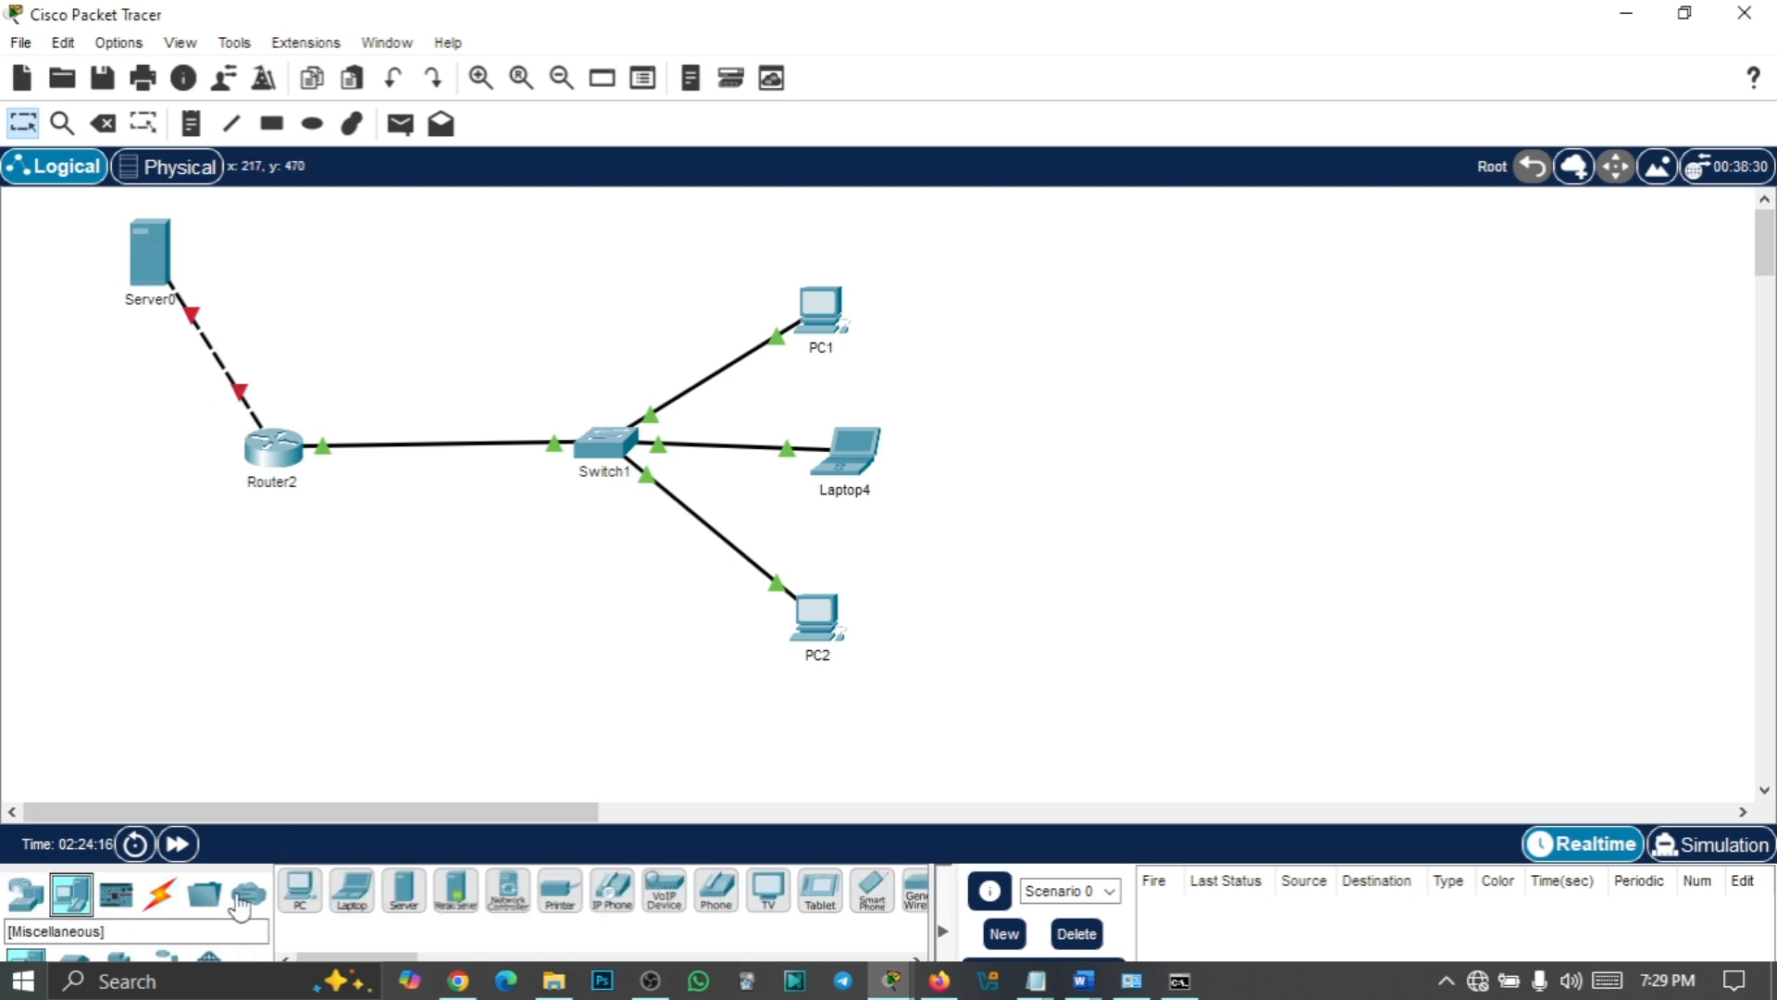
left_click_drag(463, 896, 558, 300)
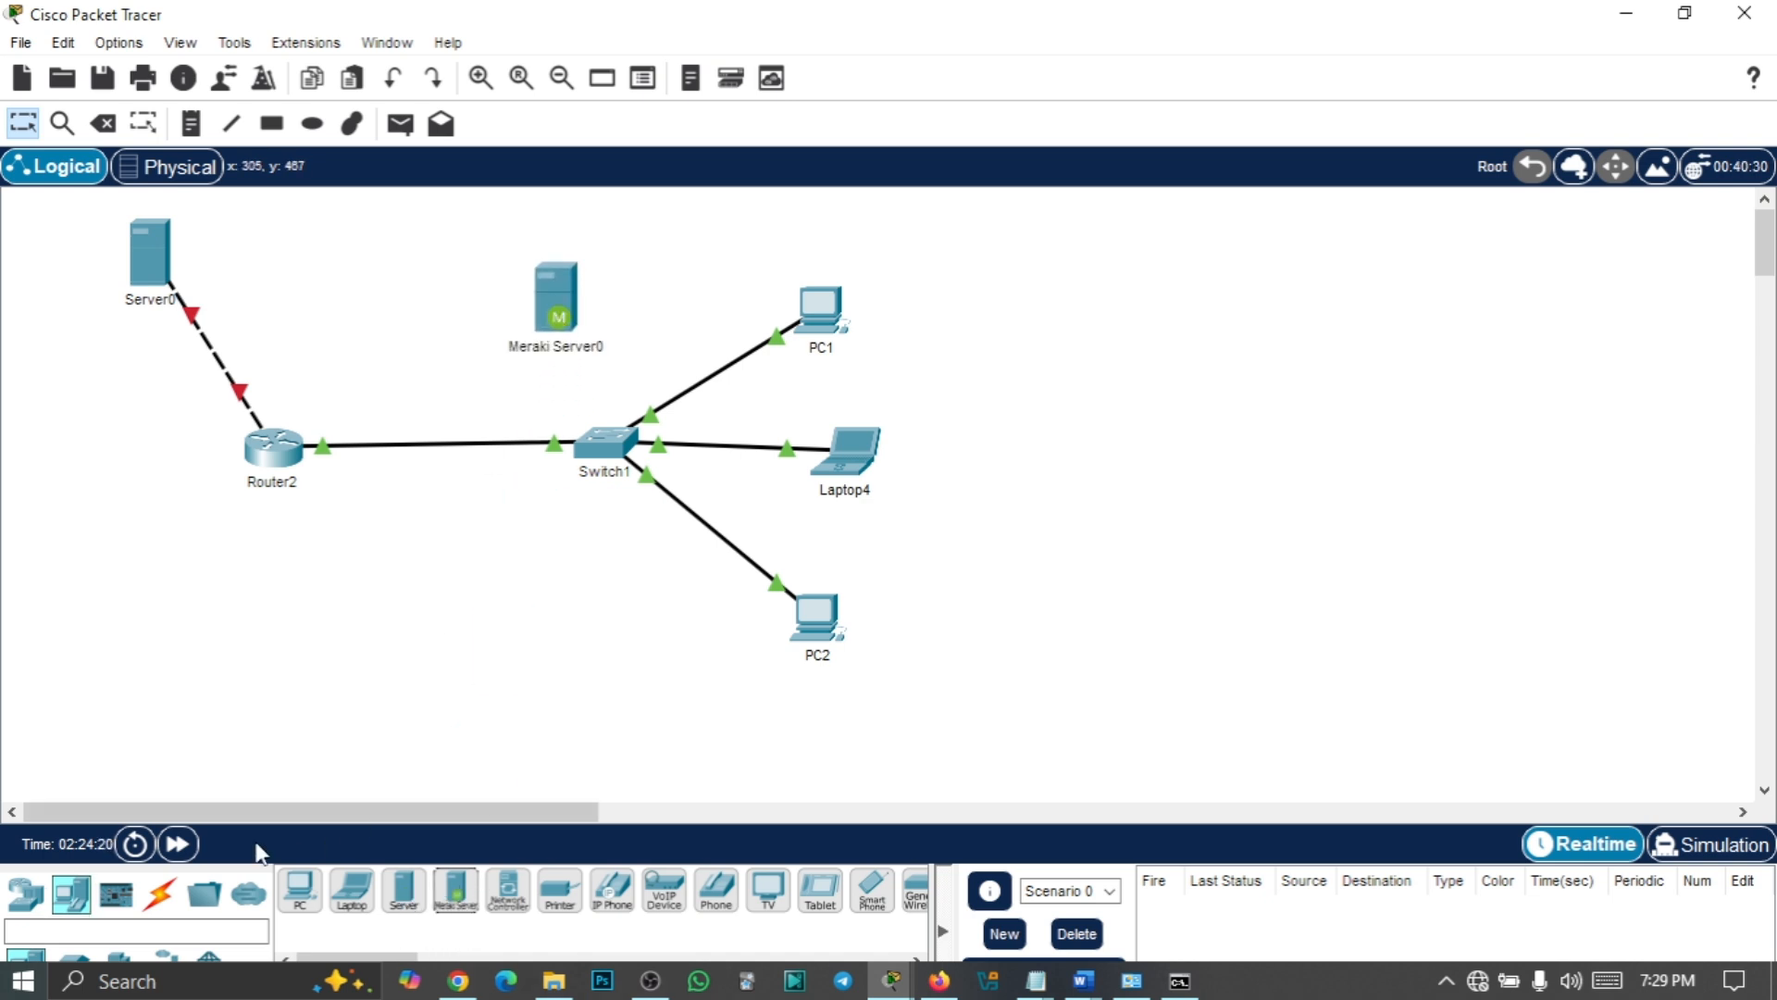
Add a second generic server below the link between Router2 and Switch1, and connect it to Switch1 with an automatically chosen connection type
left_click(159, 894)
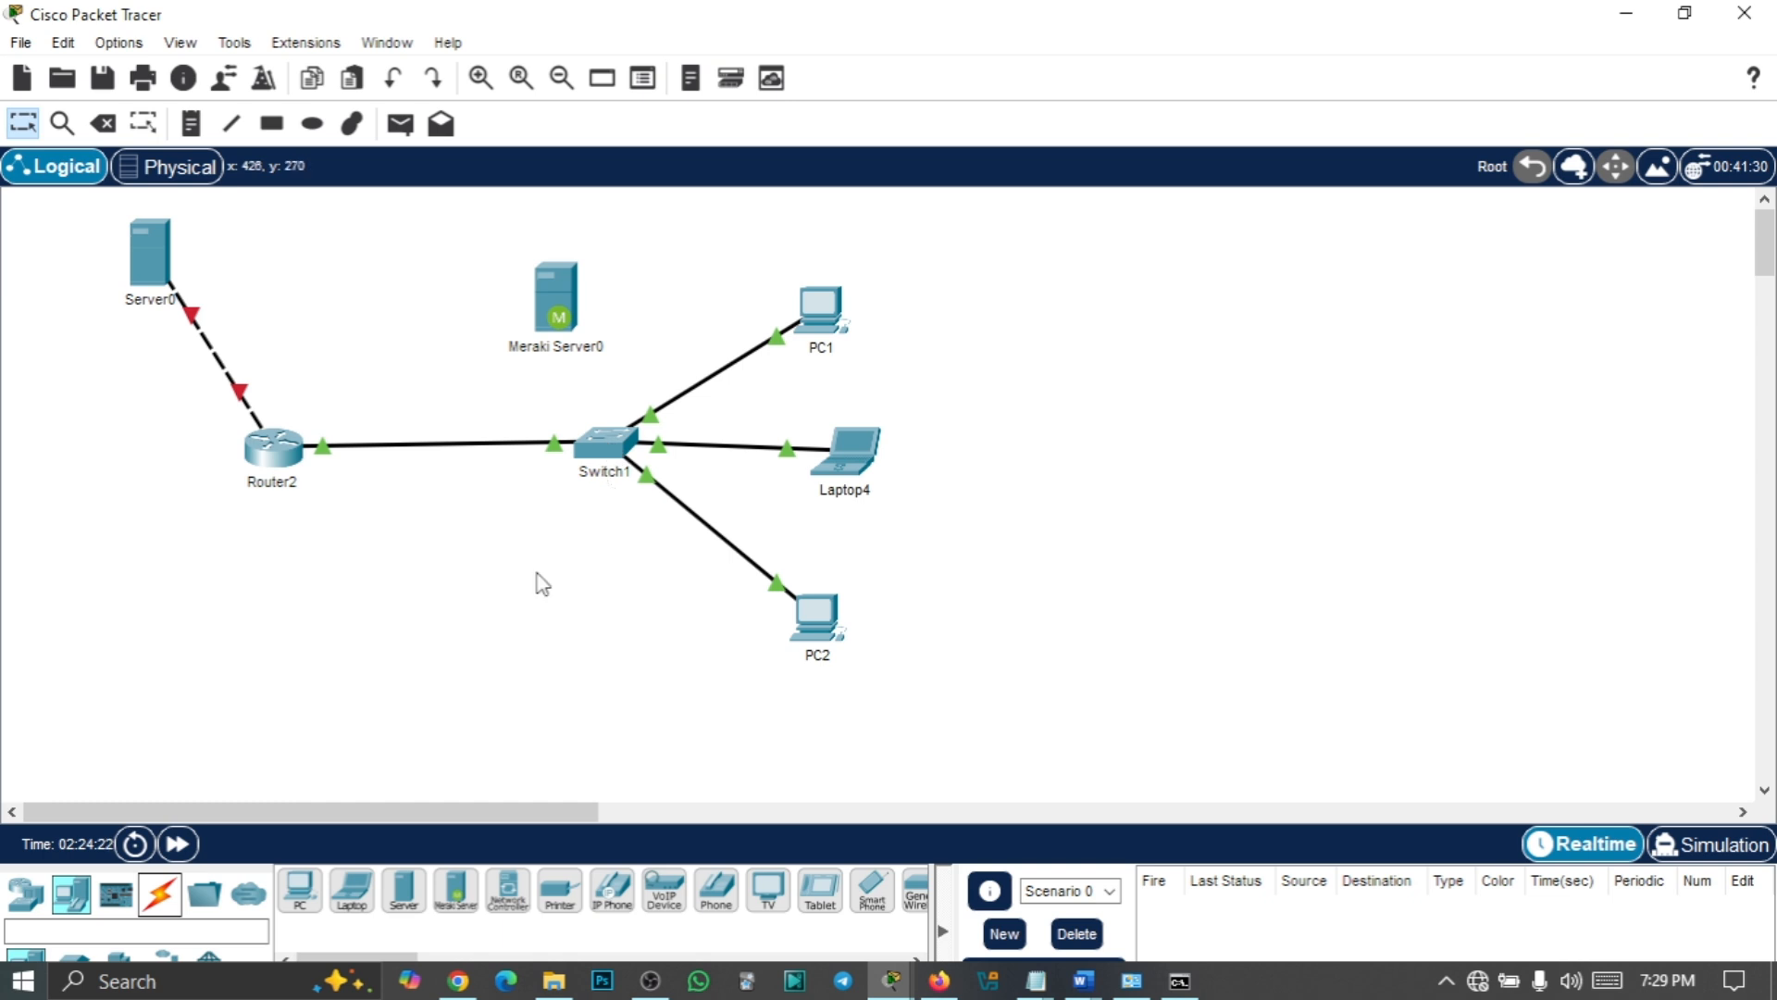
left_click_drag(404, 891, 409, 641)
left_click(161, 896)
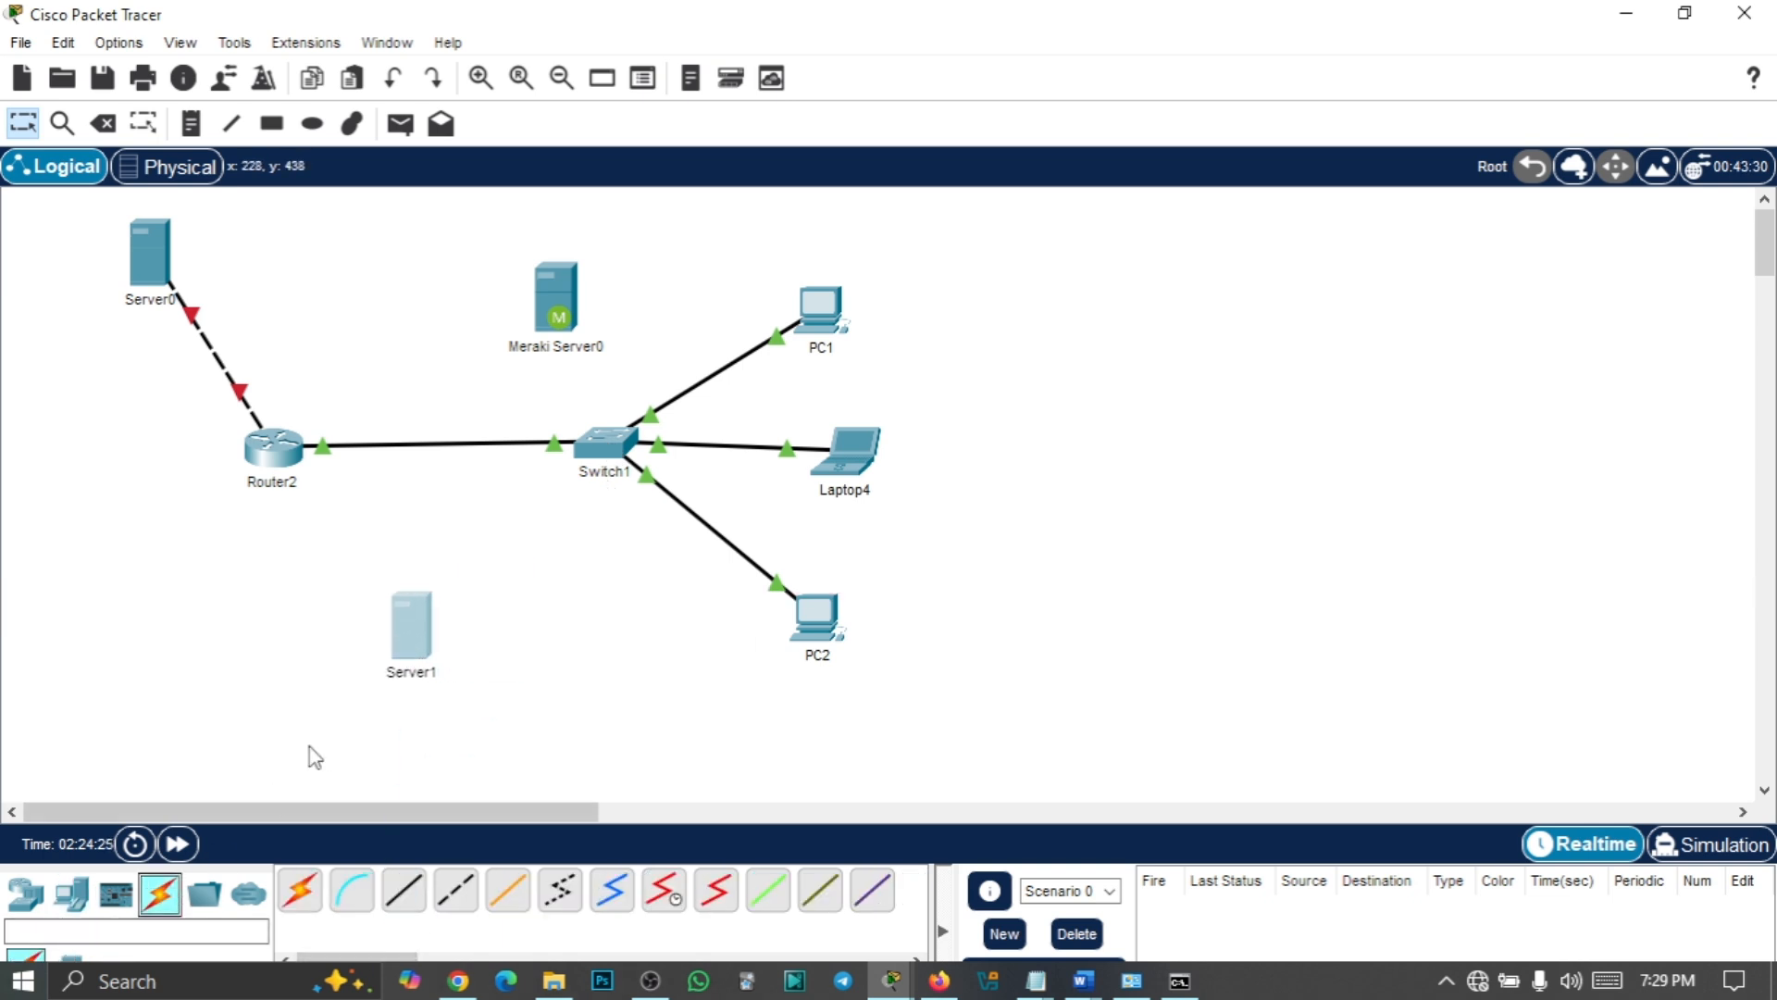
left_click(299, 890)
left_click(412, 628)
left_click(604, 438)
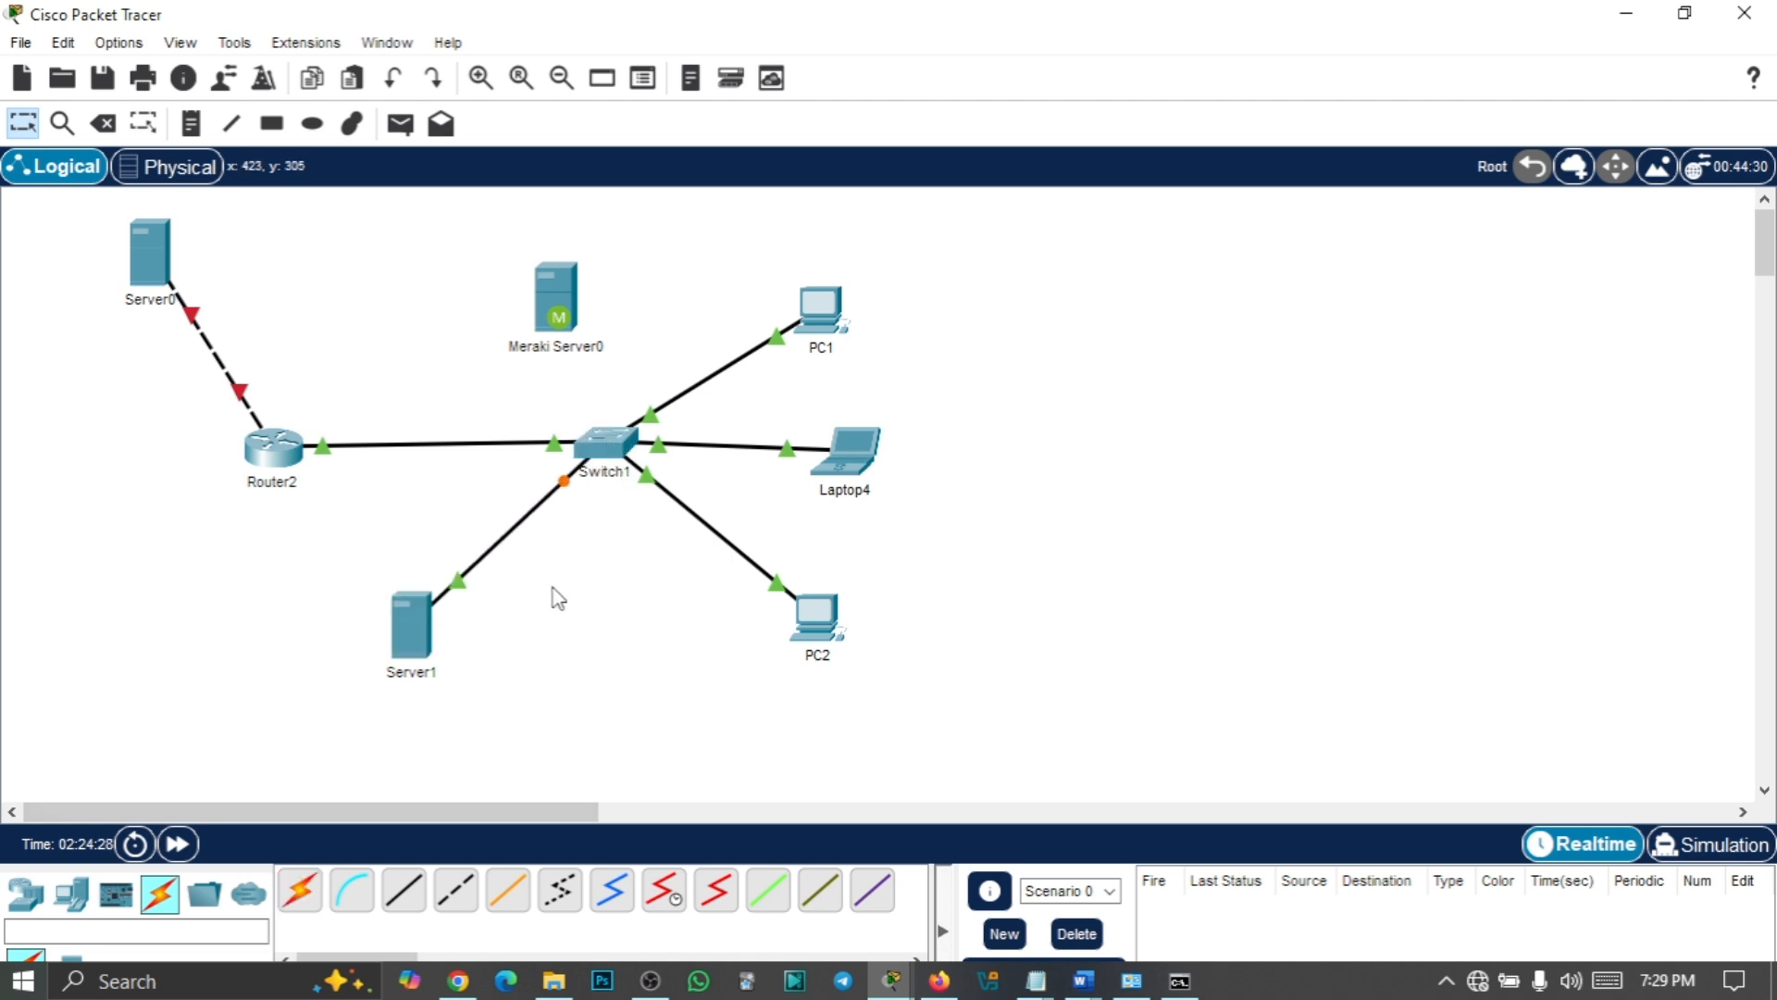
Set Server1's IPv4 gateway and DNS to be obtained by DHCP
left_click(409, 632)
left_click(566, 107)
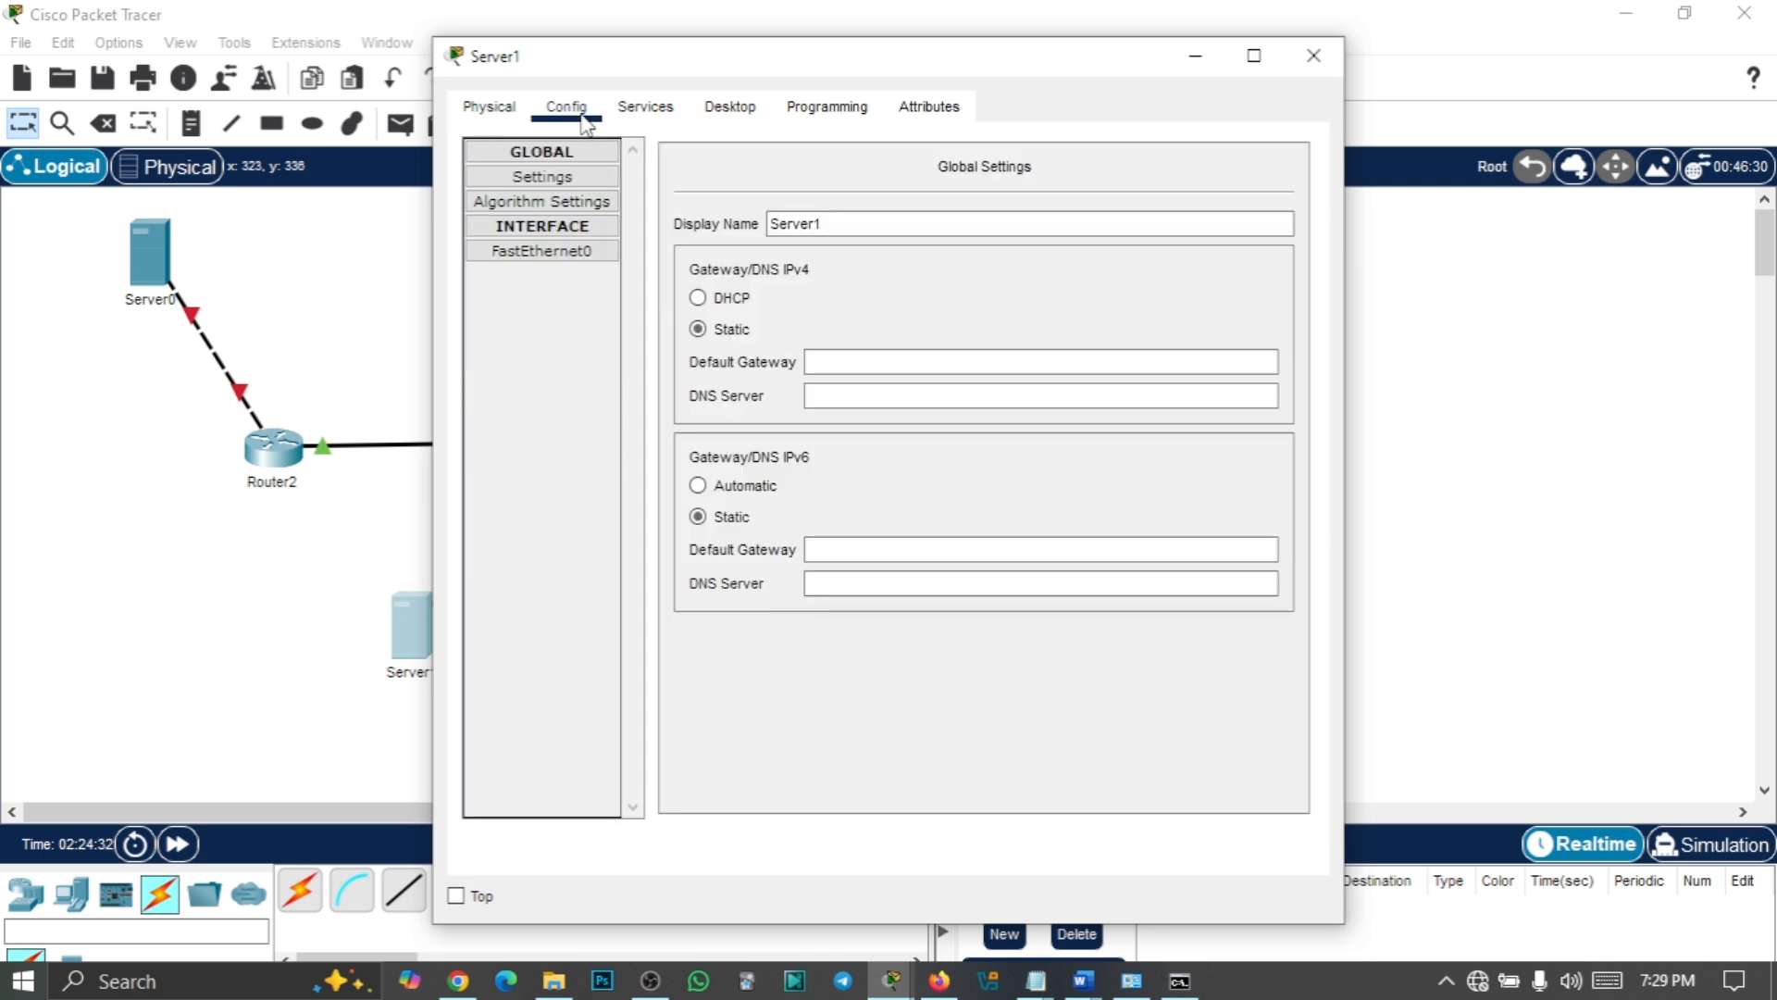
left_click(697, 297)
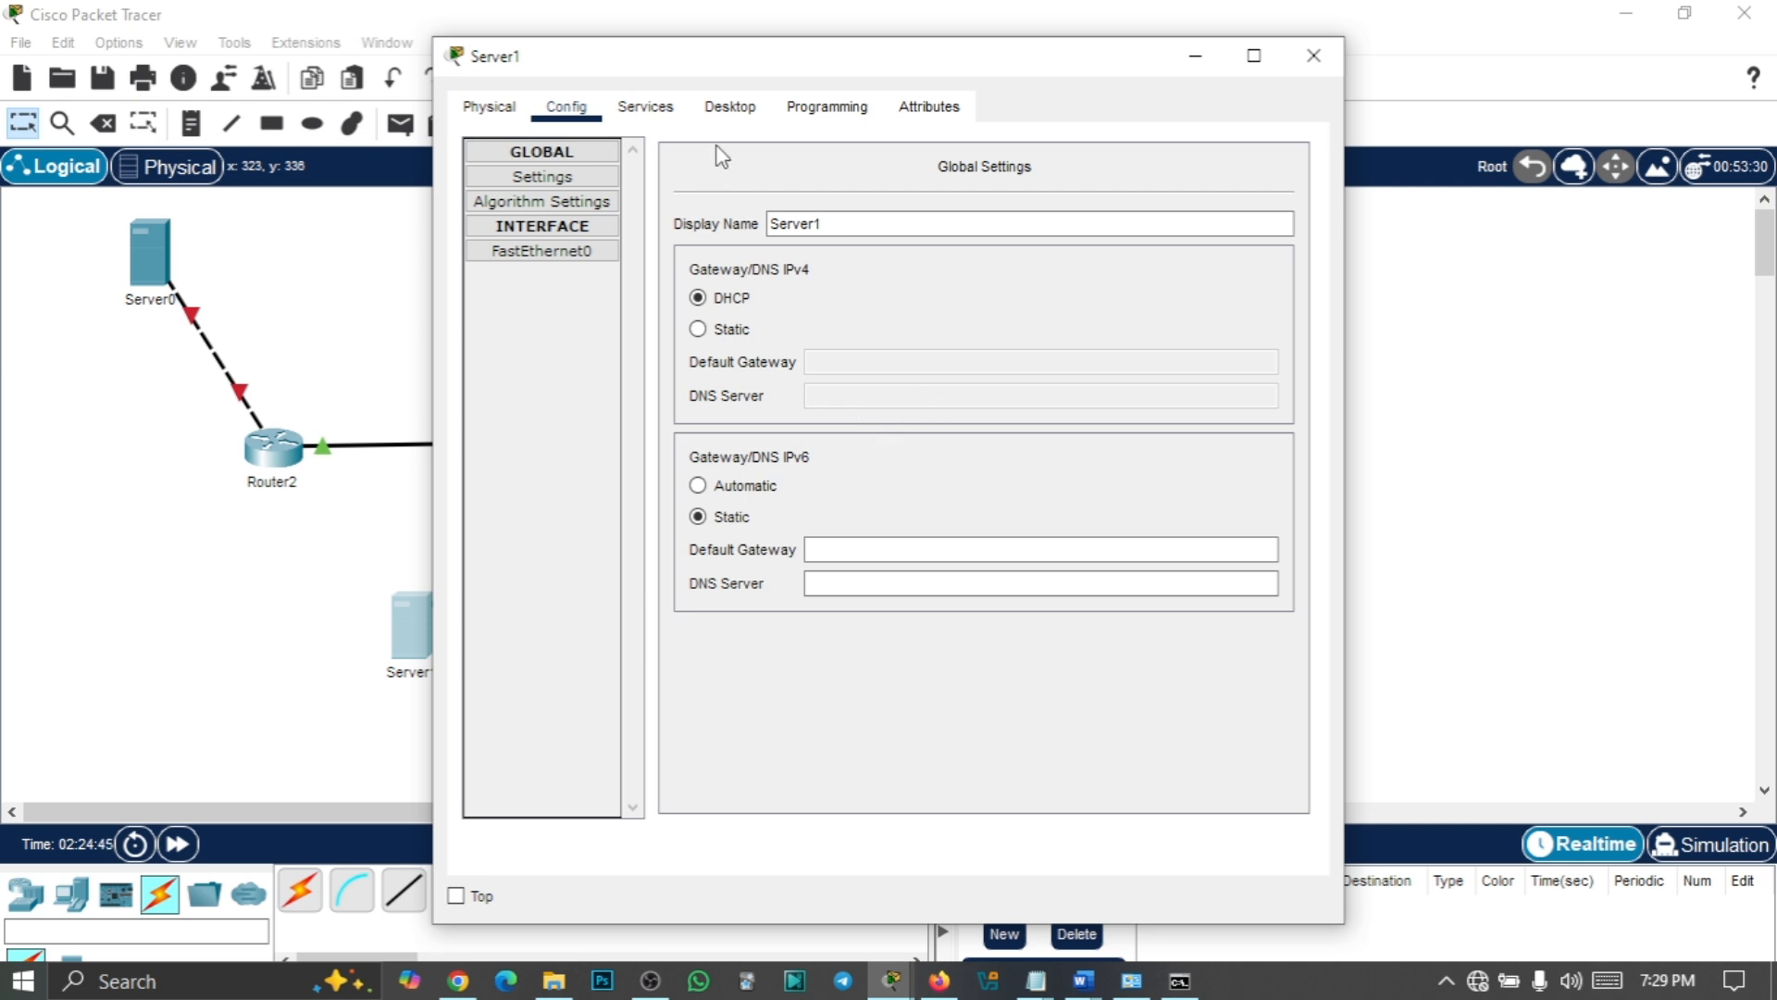
Request Server1's IPv4 address again by switching its IP configuration to Static and back to DHCP
left_click(730, 107)
left_click(567, 232)
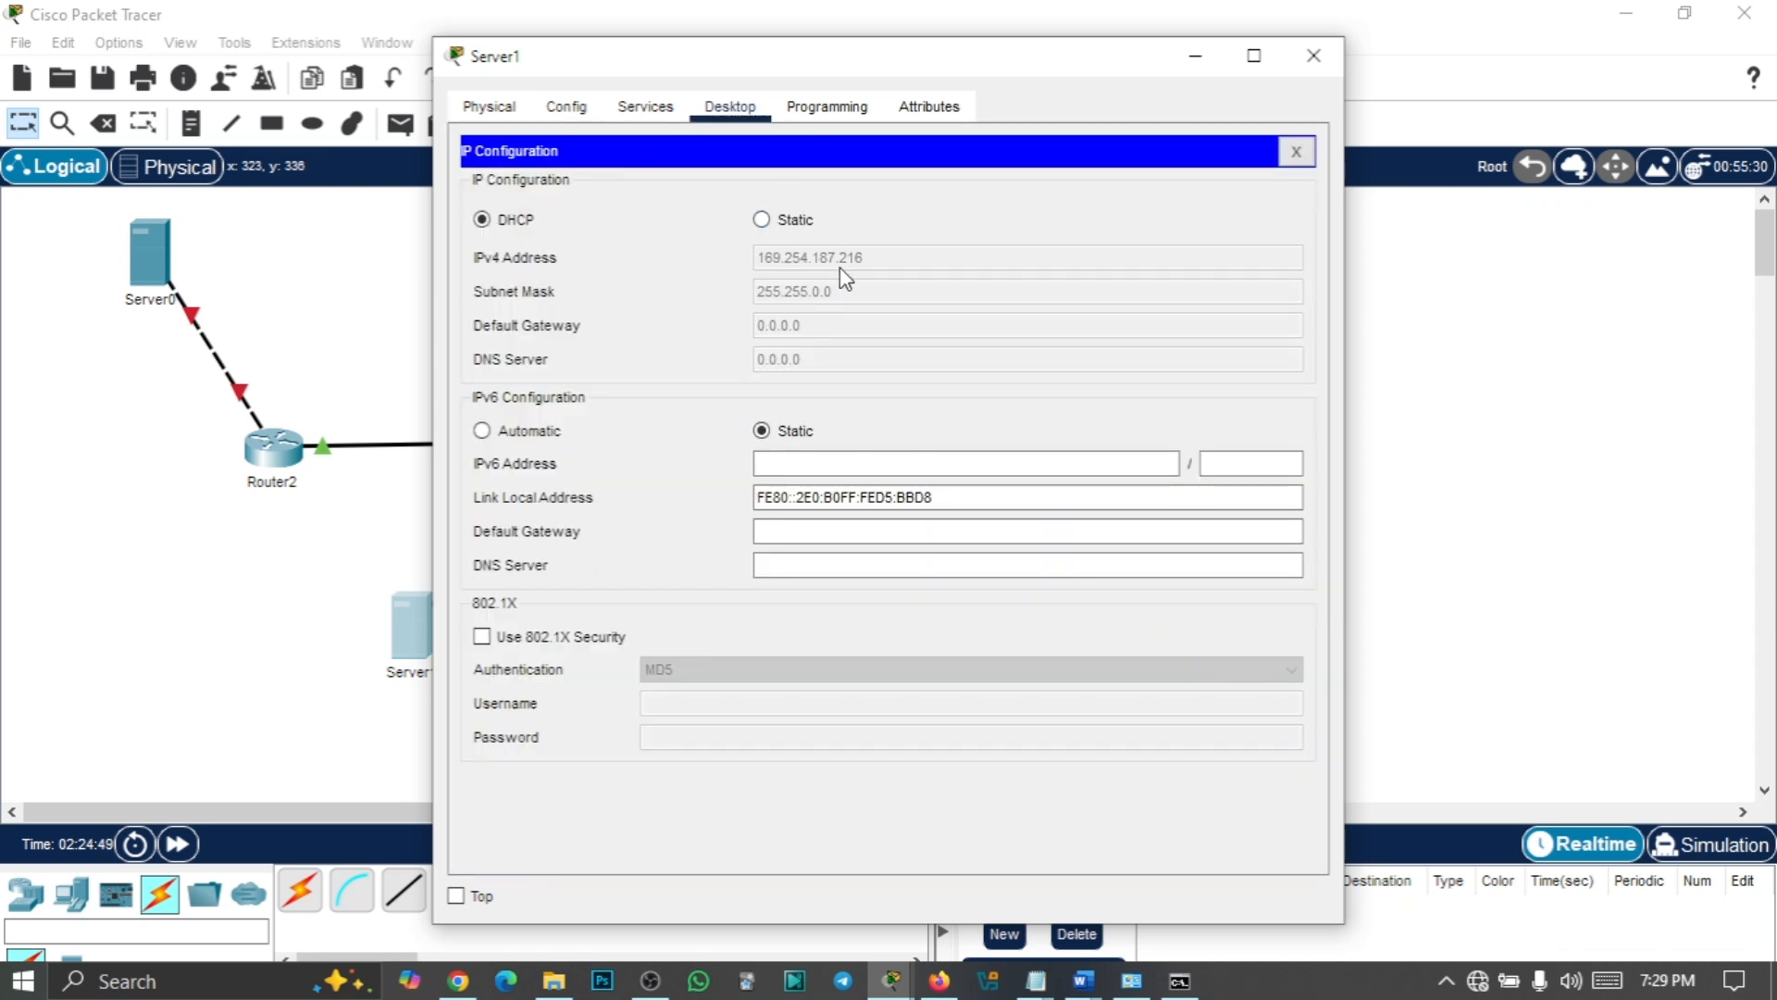
left_click(761, 220)
left_click(482, 219)
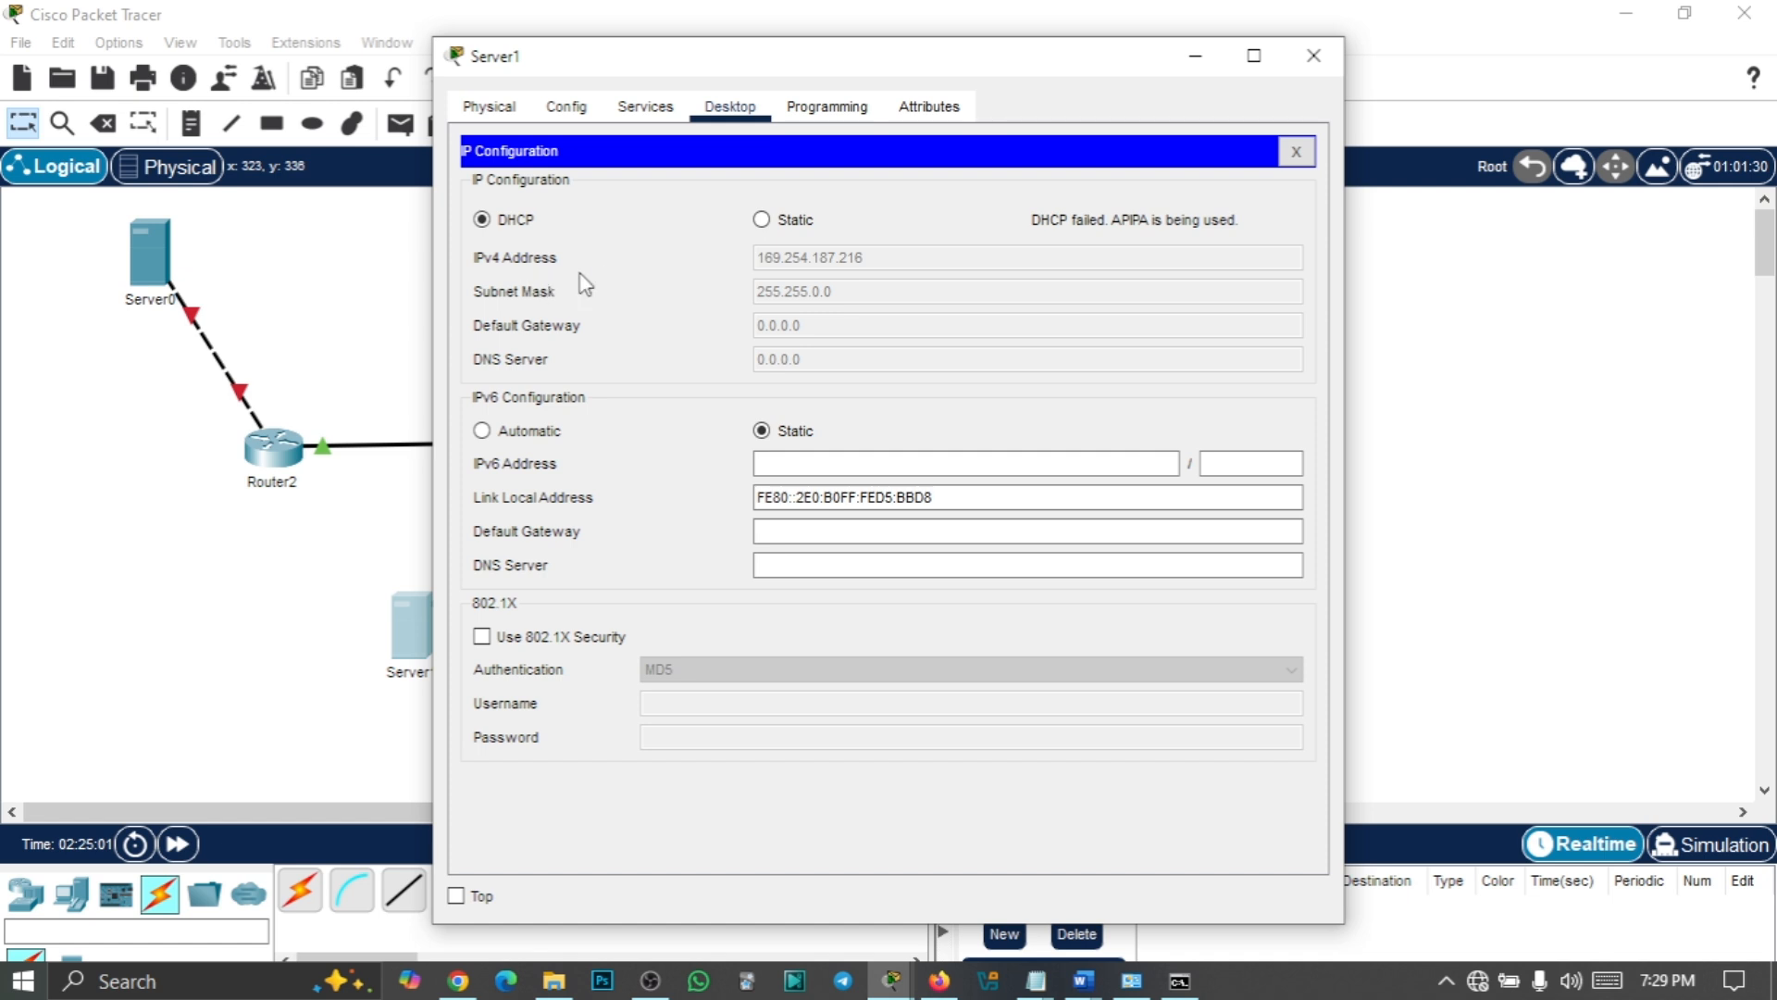
Check the IPv4 address, subnet mask, default gateway and DNS server assigned to Server1, and close its window
left_click(572, 109)
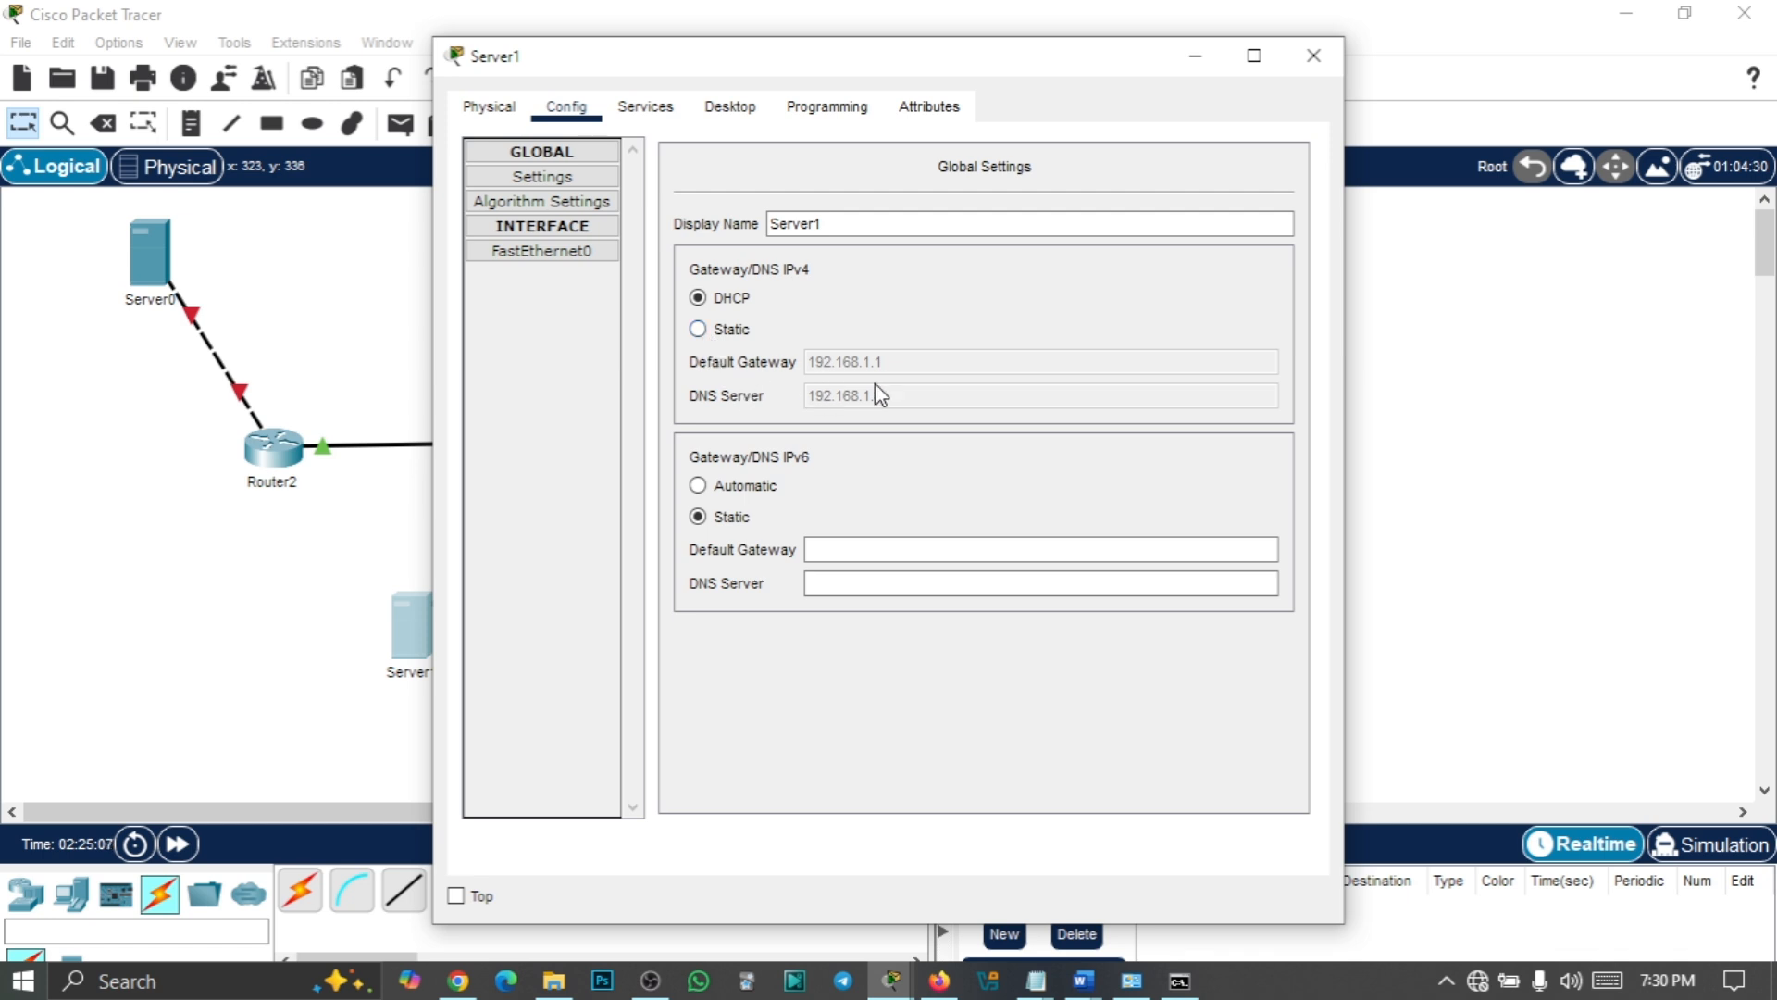
left_click(640, 107)
left_click(731, 108)
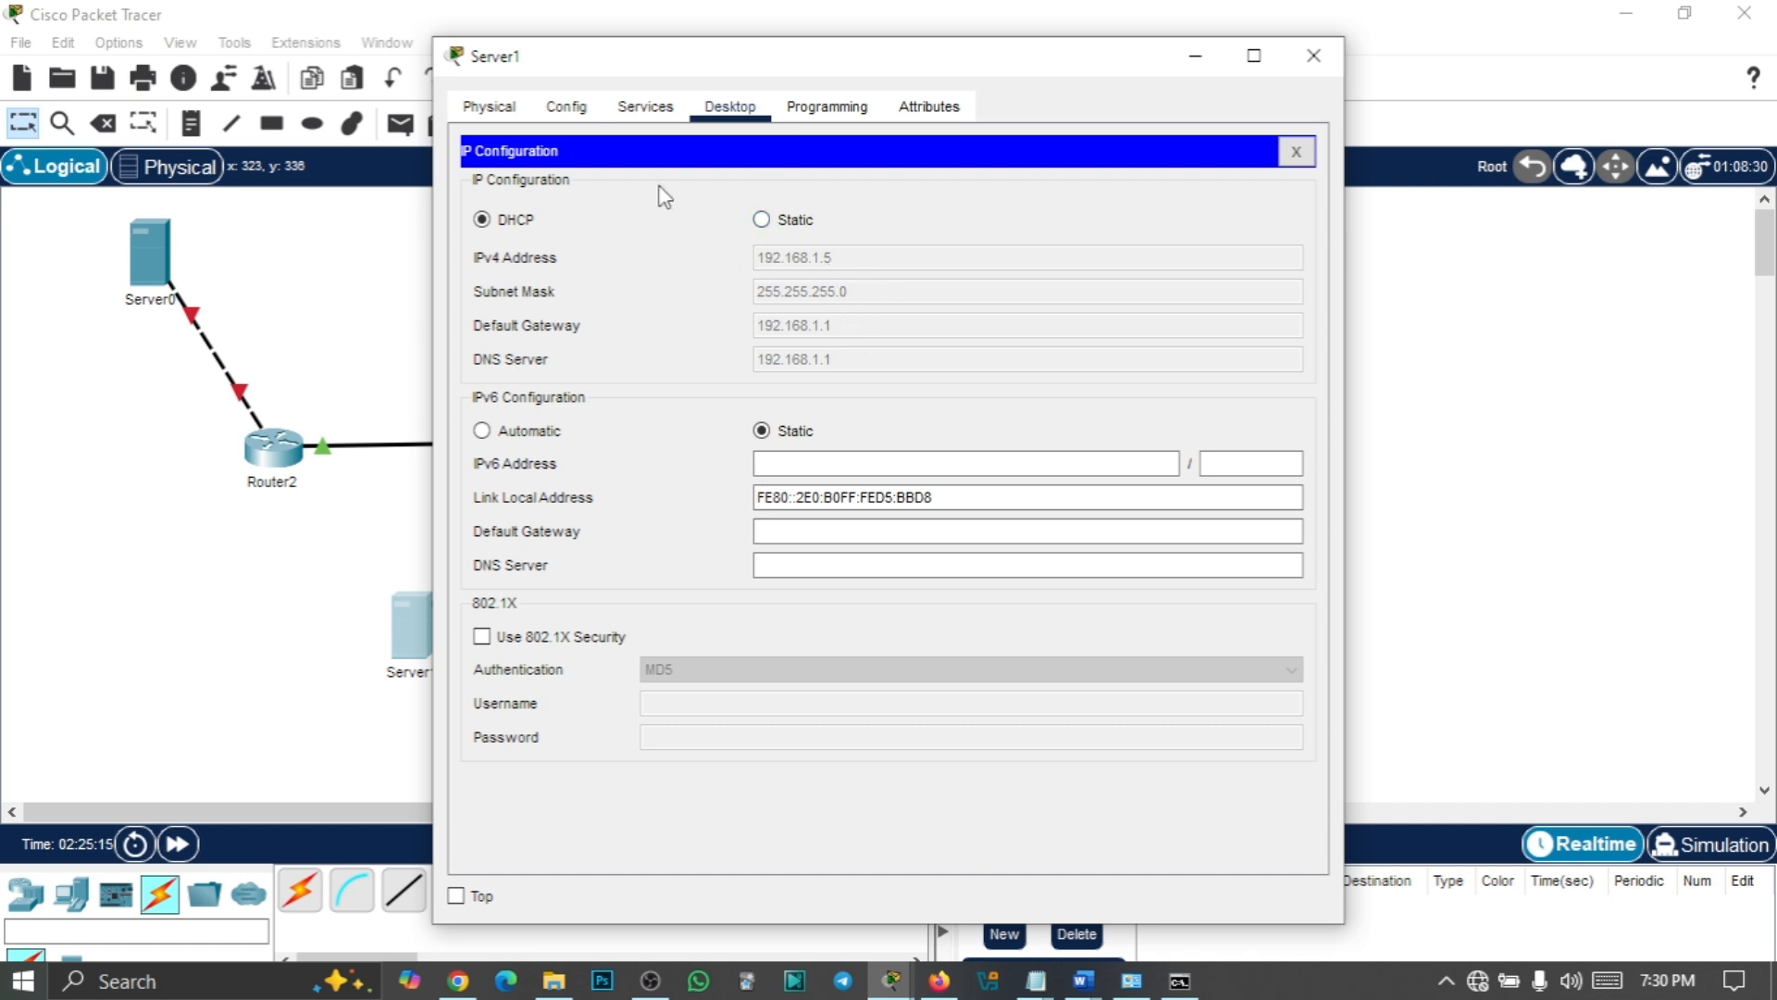
left_click(563, 110)
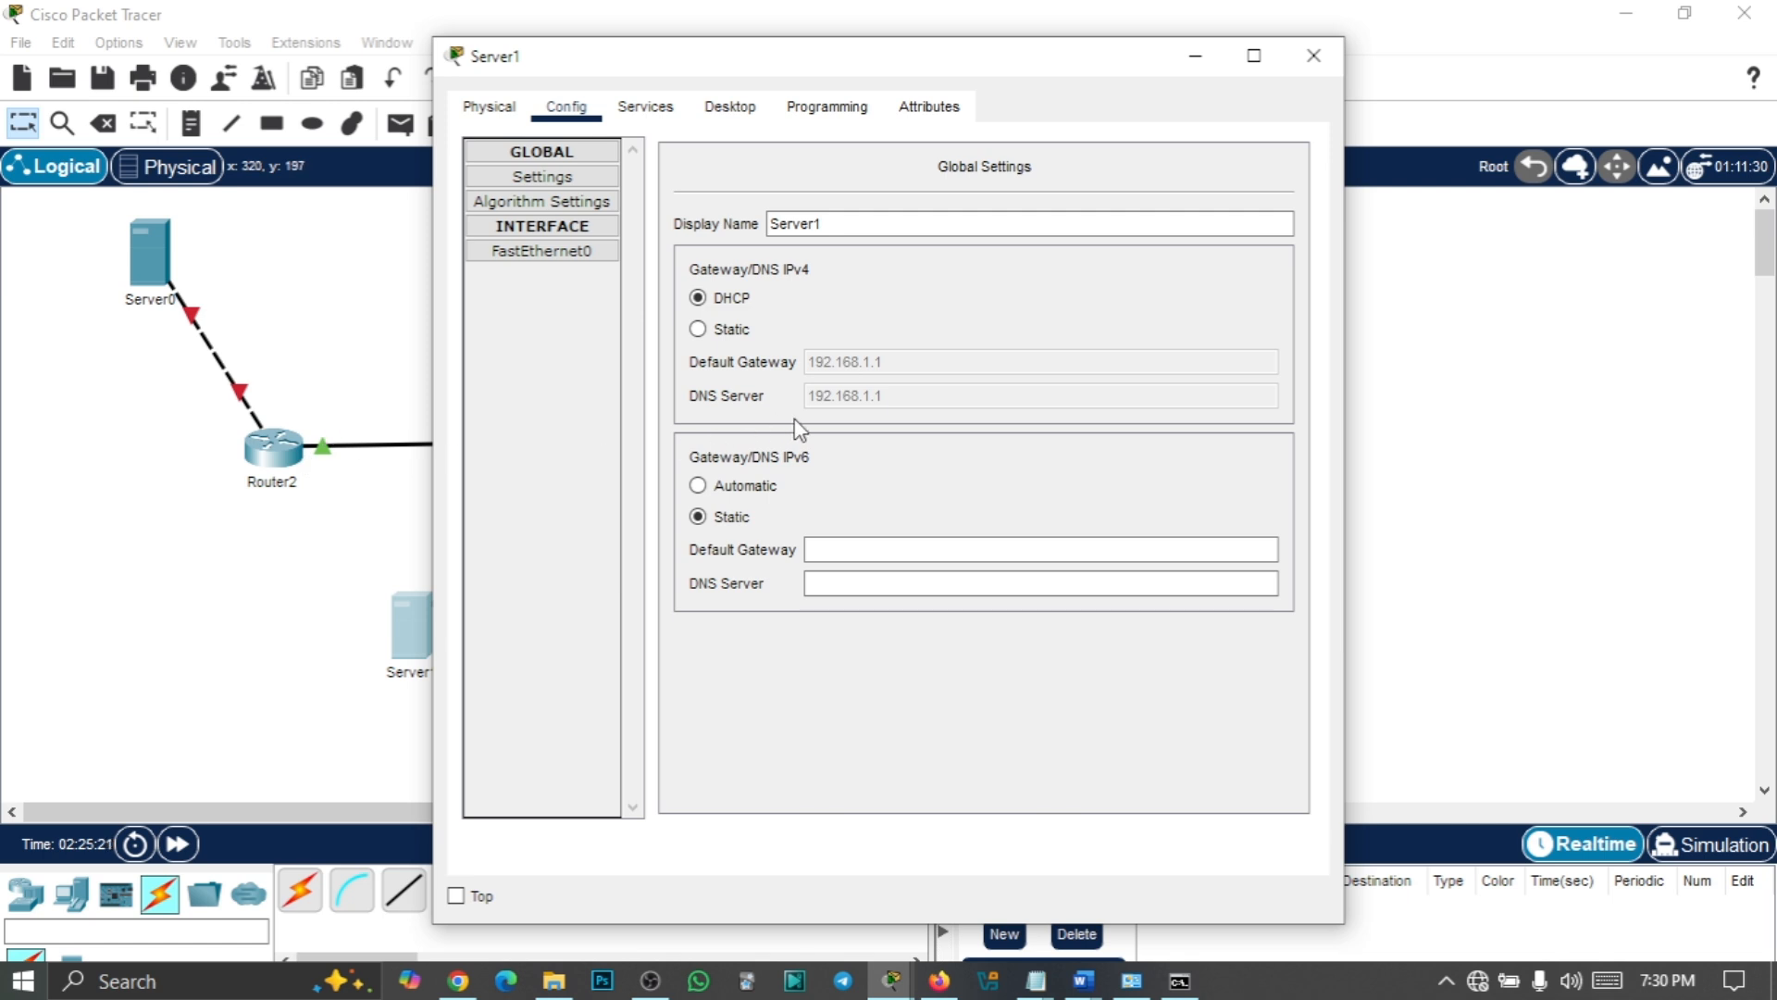
left_click(676, 116)
left_click(730, 109)
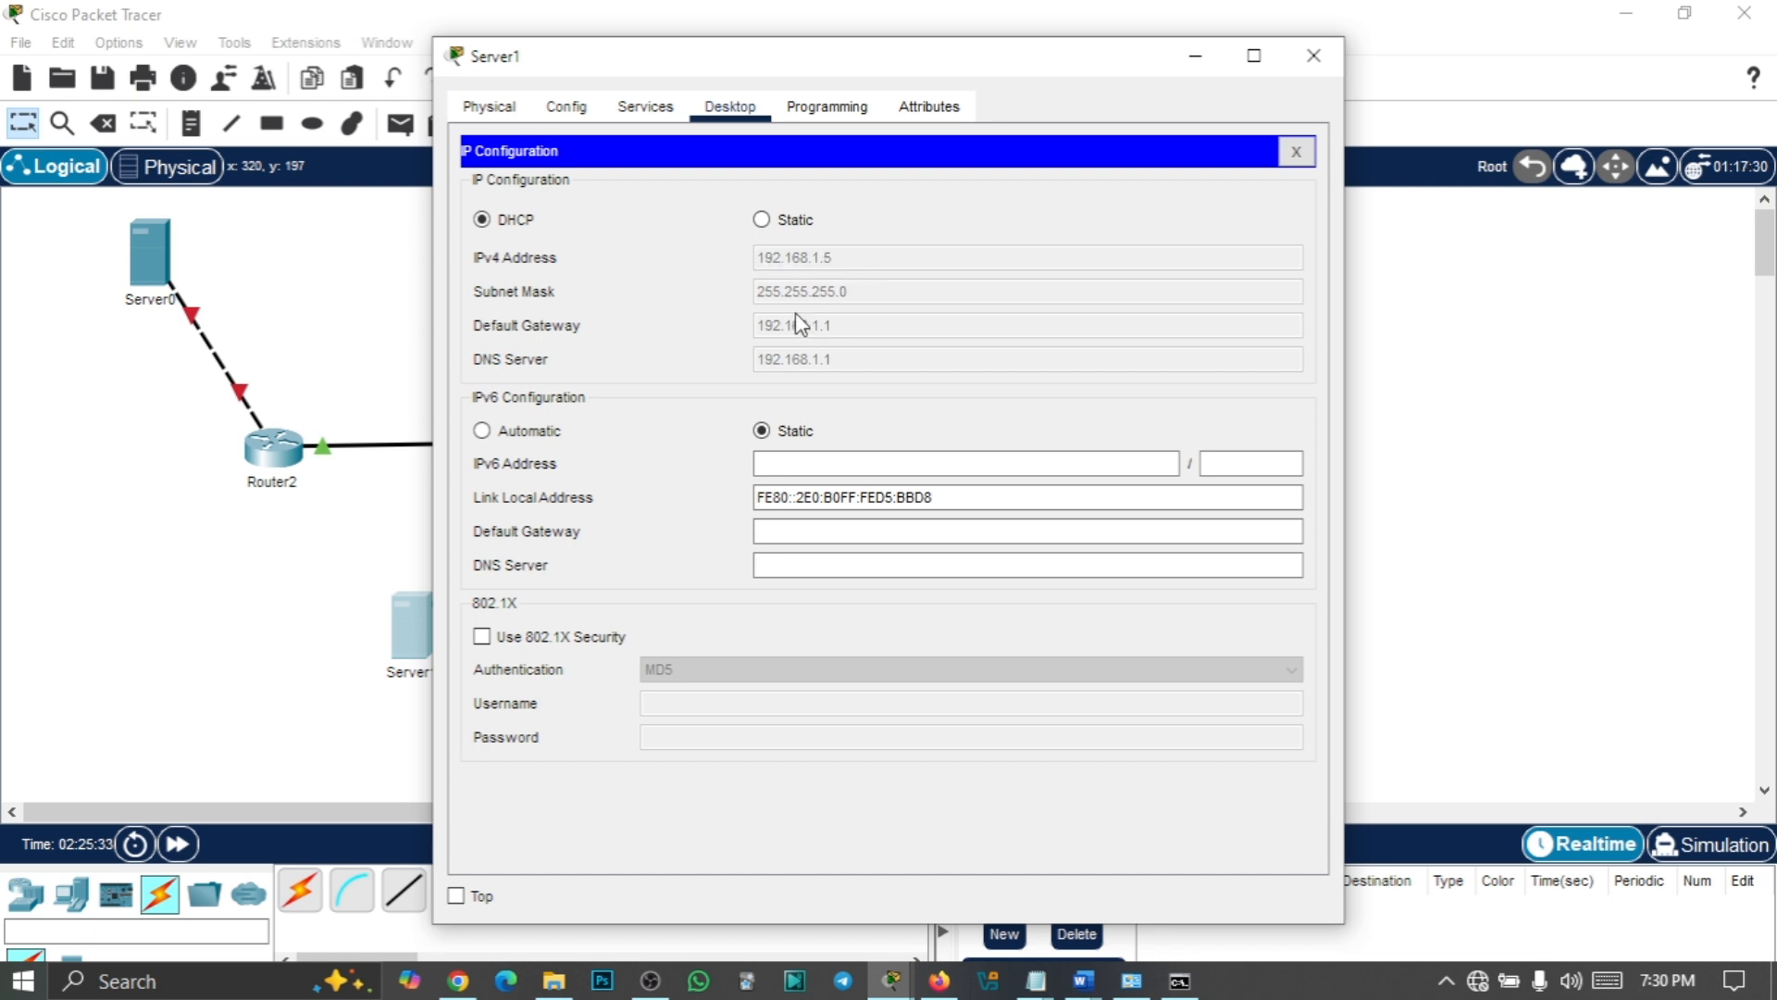
left_click(1313, 58)
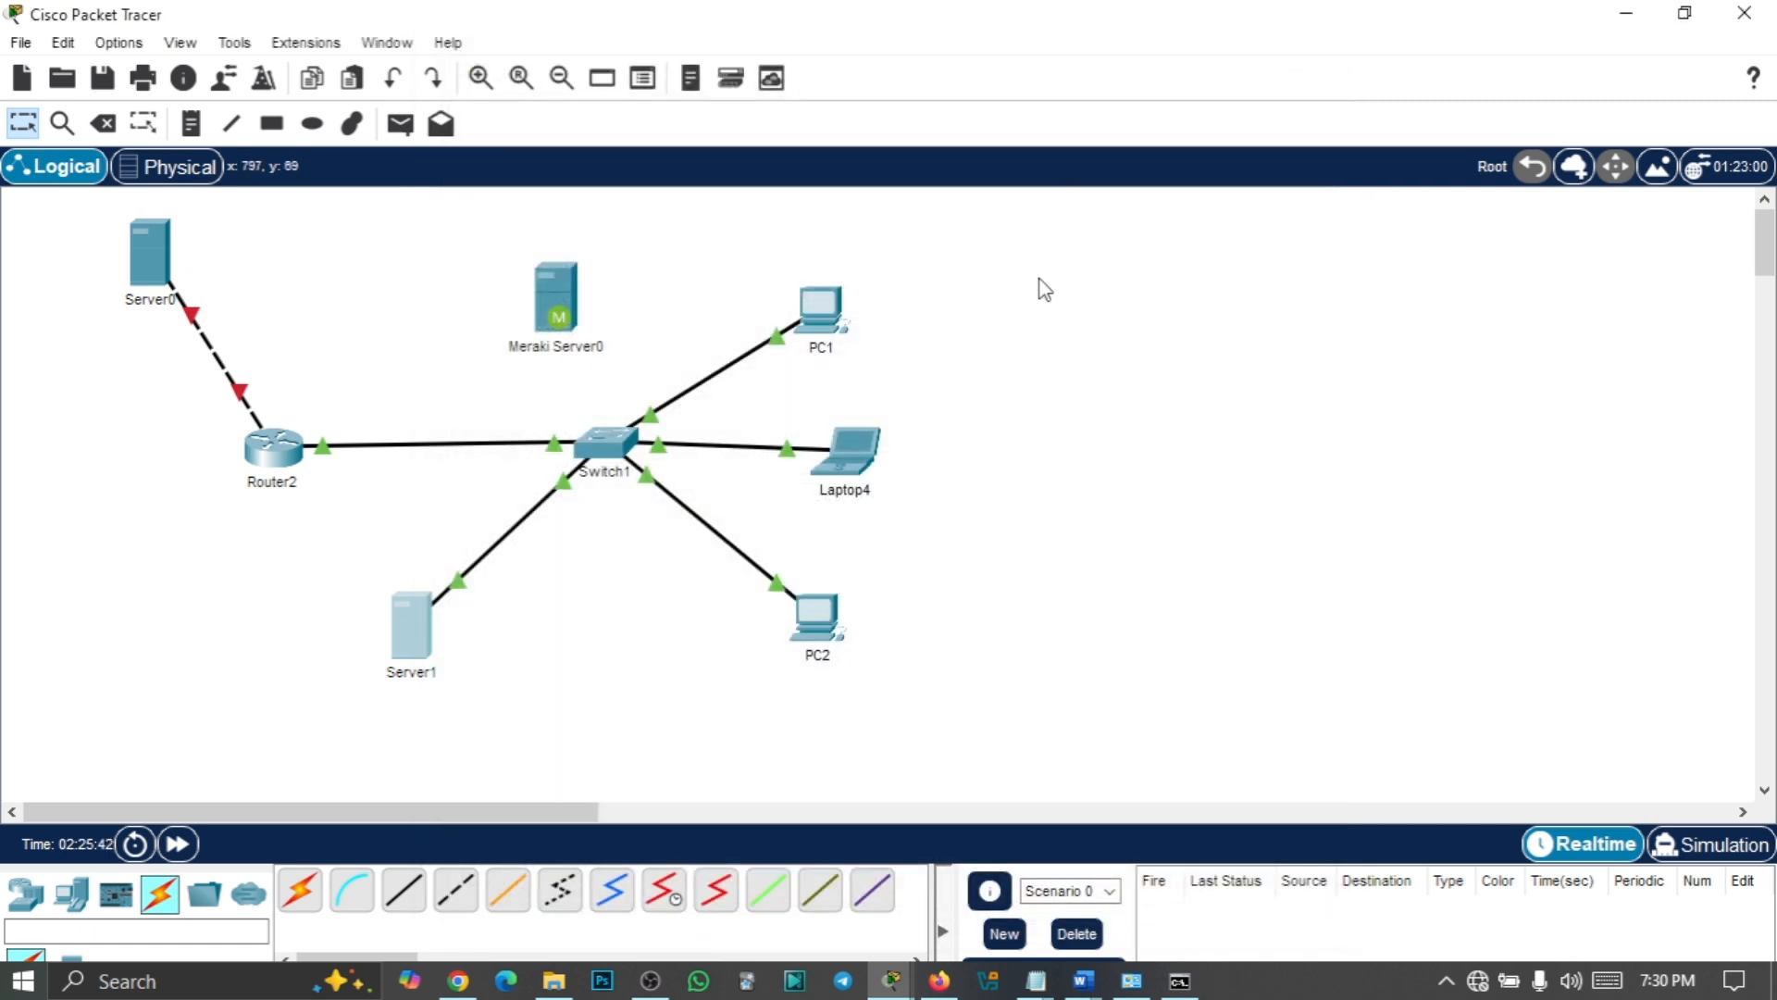